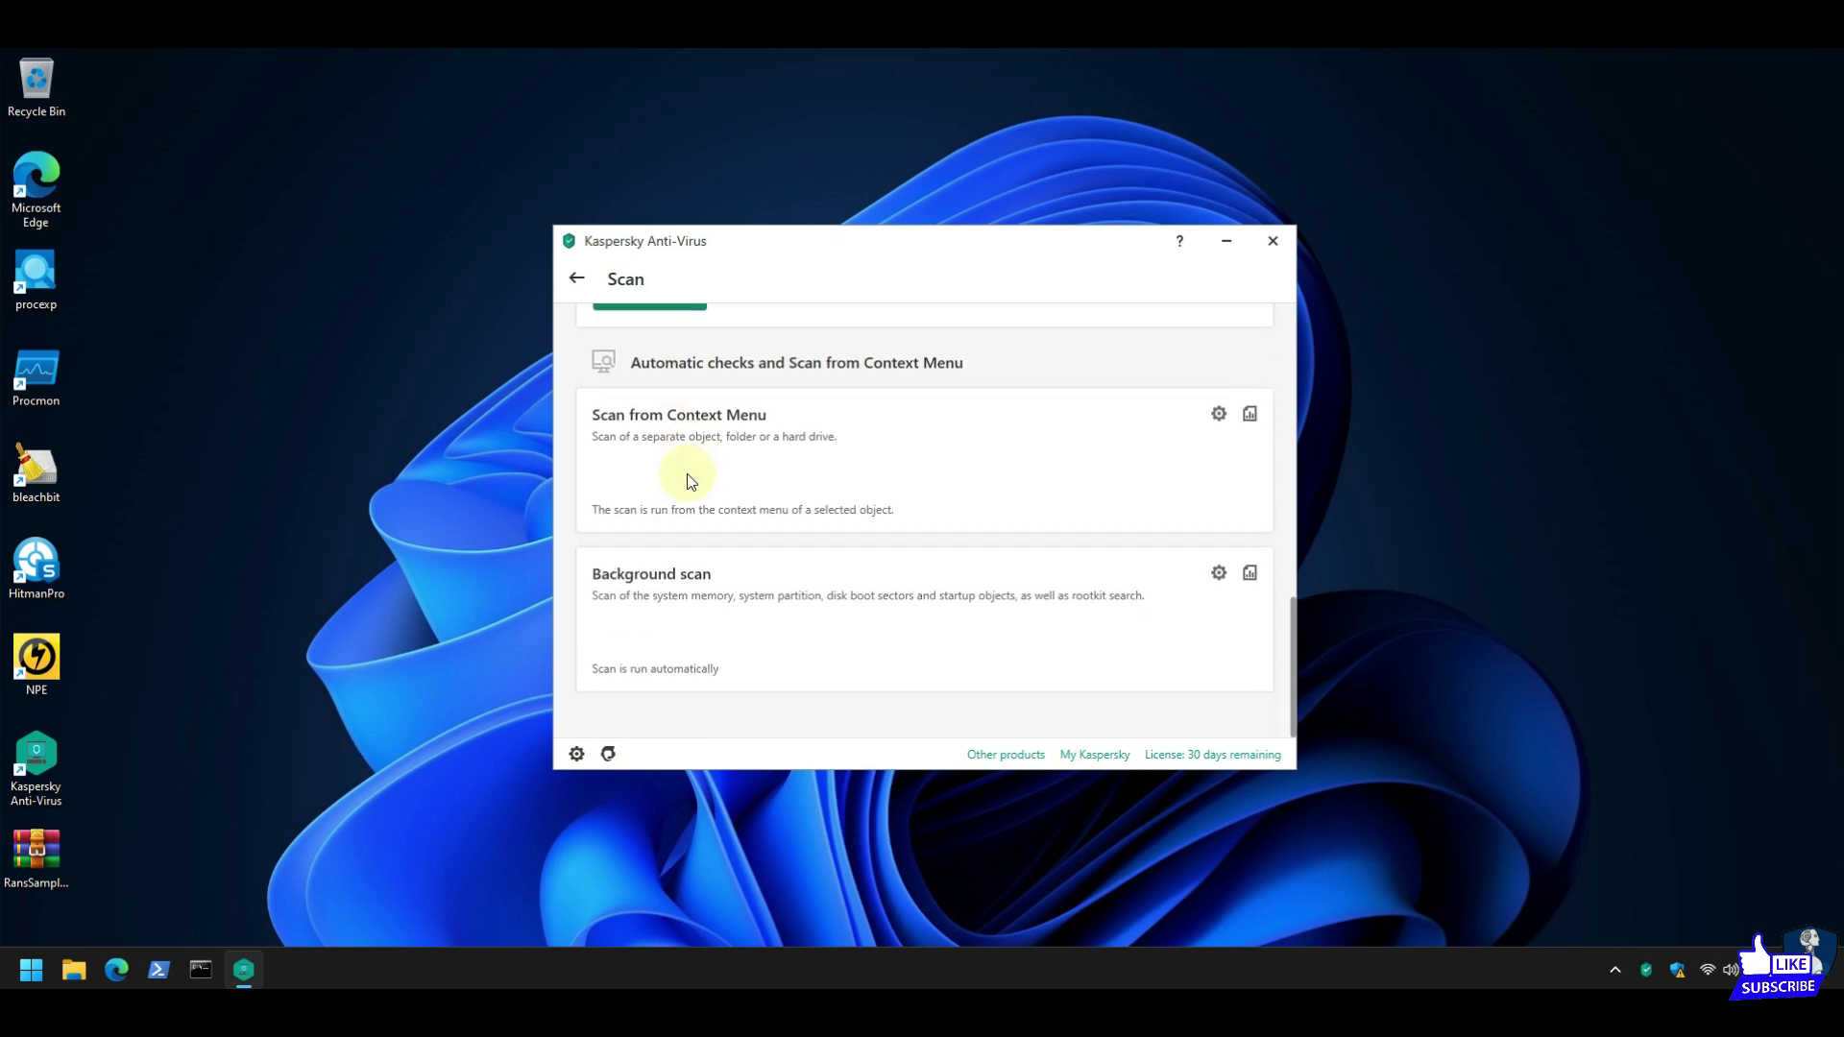
Review the My Kaspersky and Cloud Protection pages, then look over the list of additional tools.
left_click(576, 279)
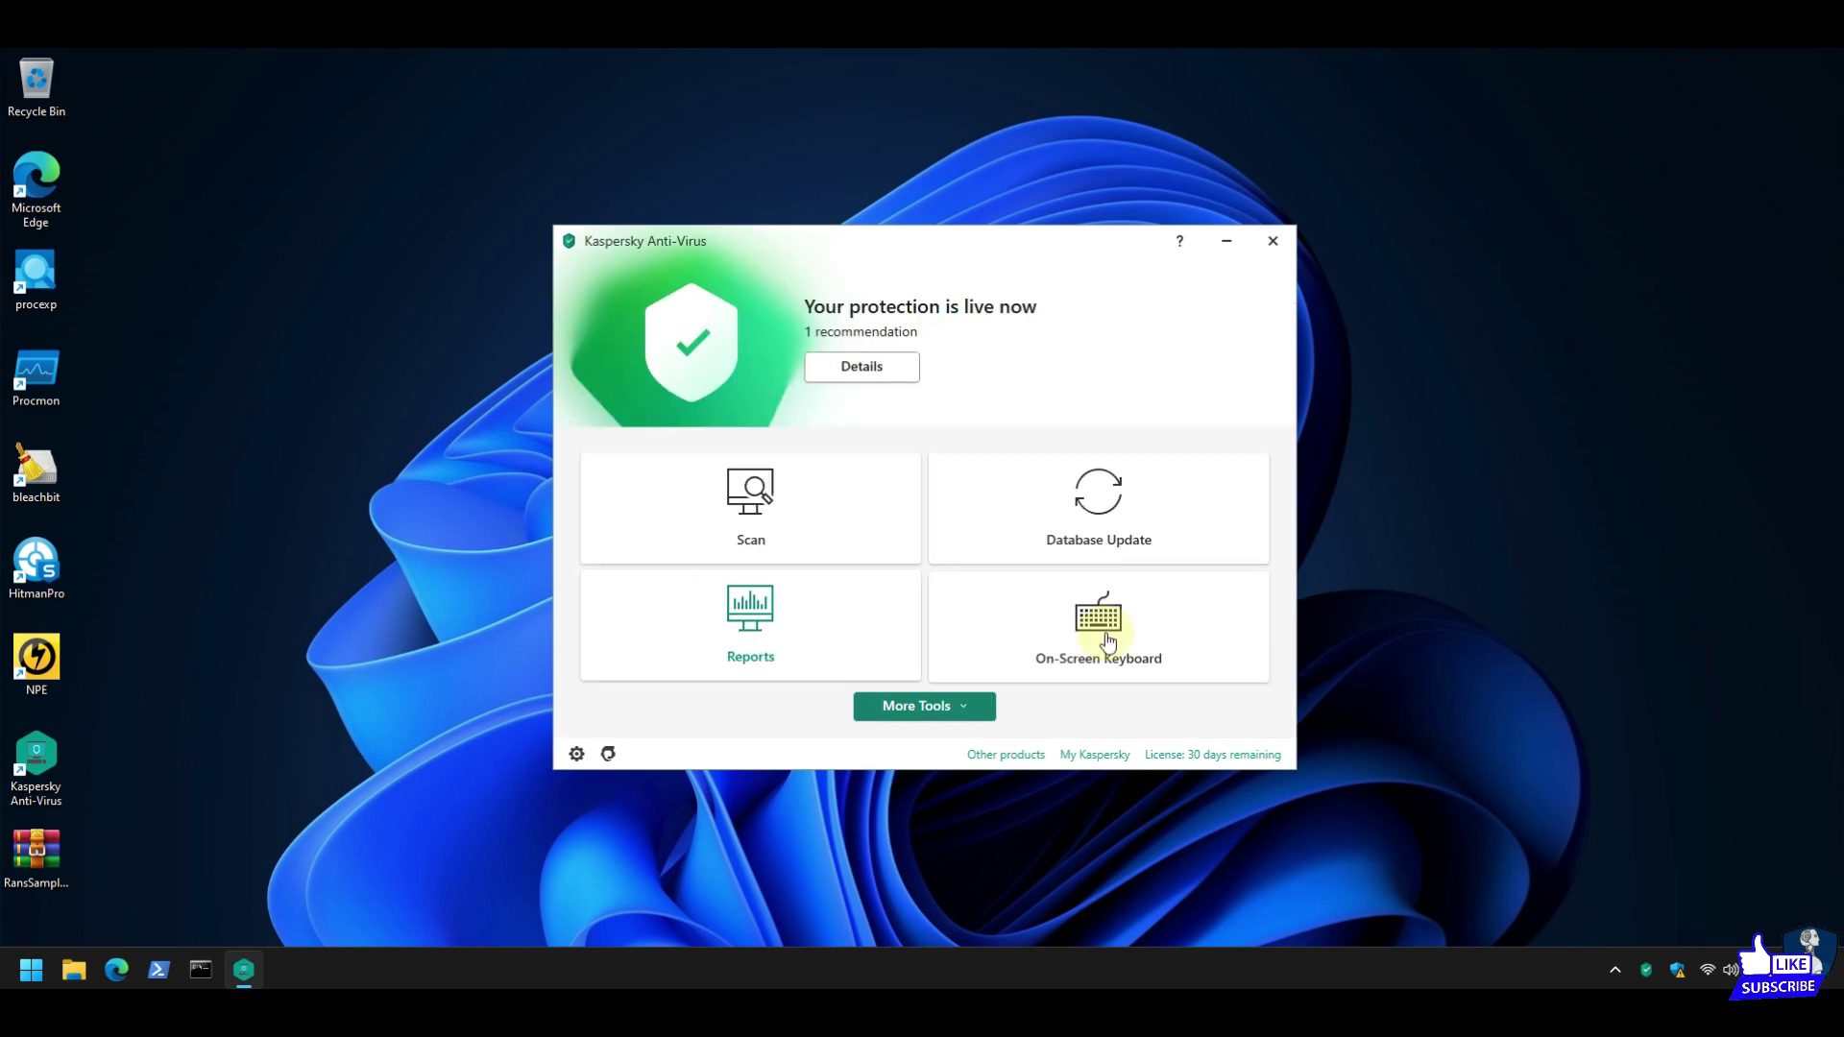
left_click(939, 707)
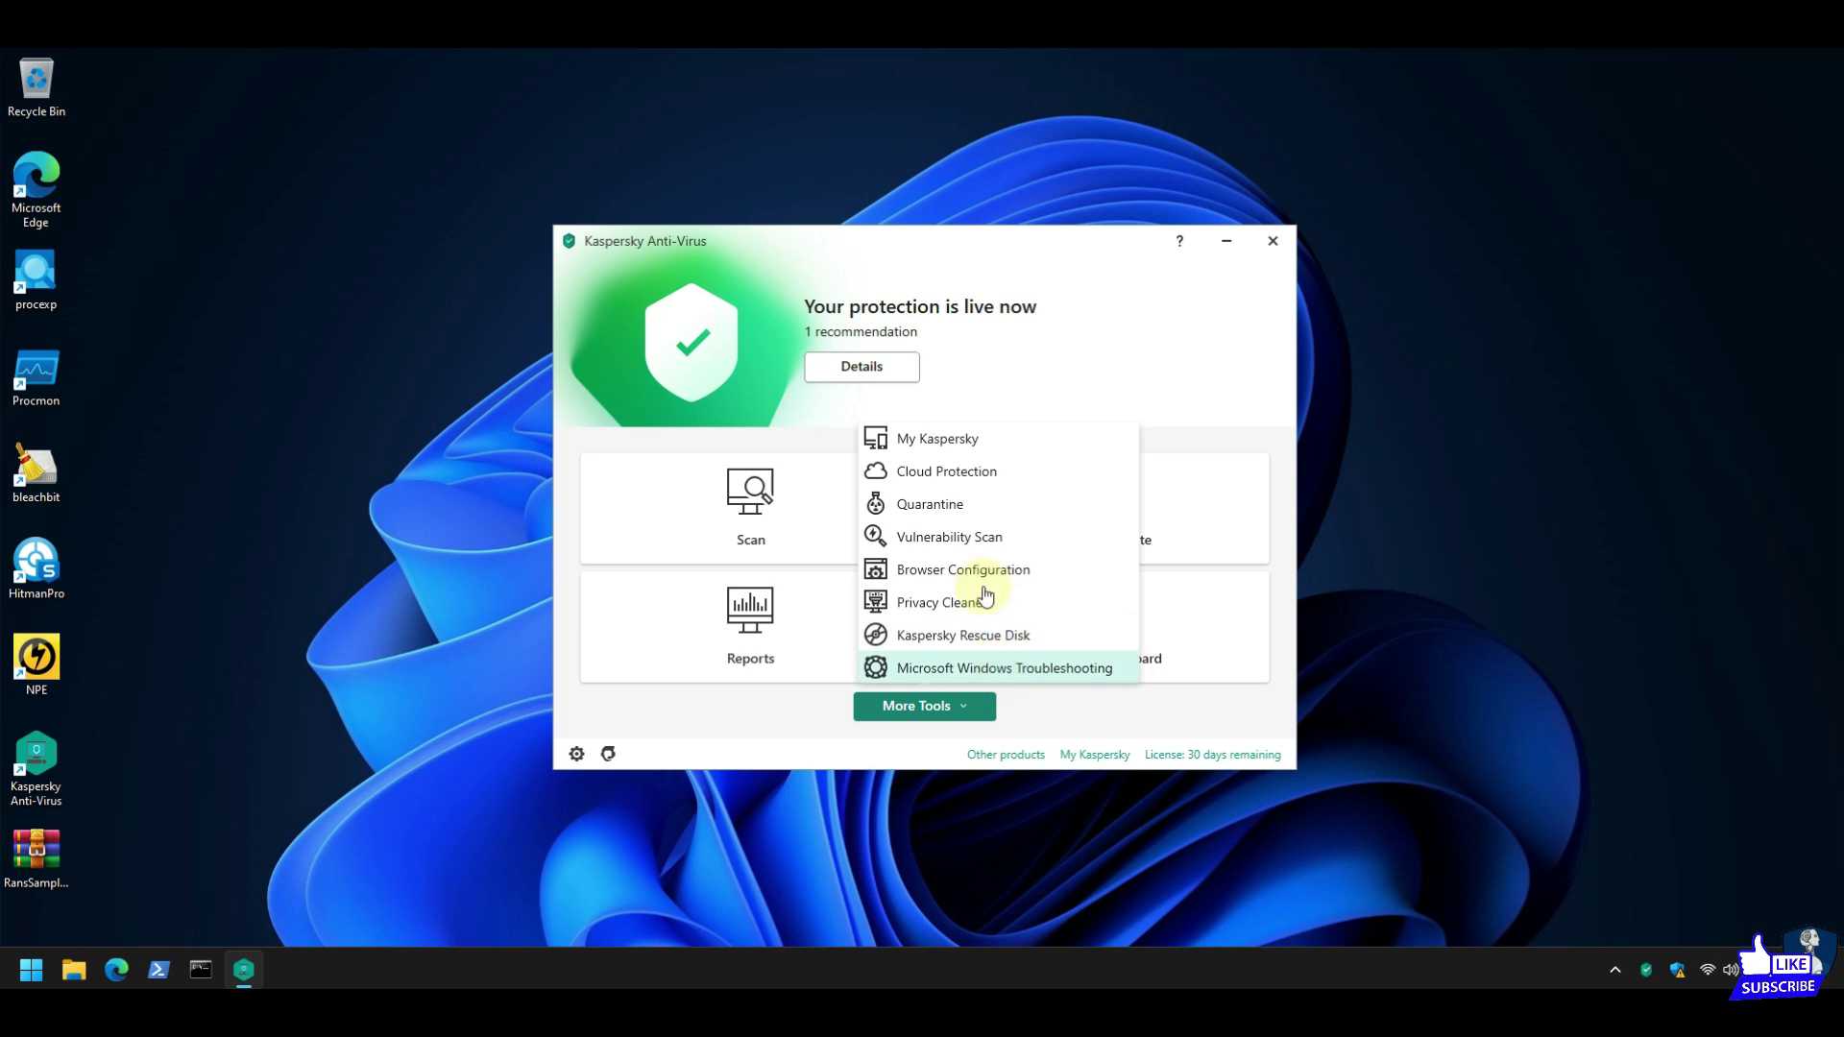
left_click(939, 440)
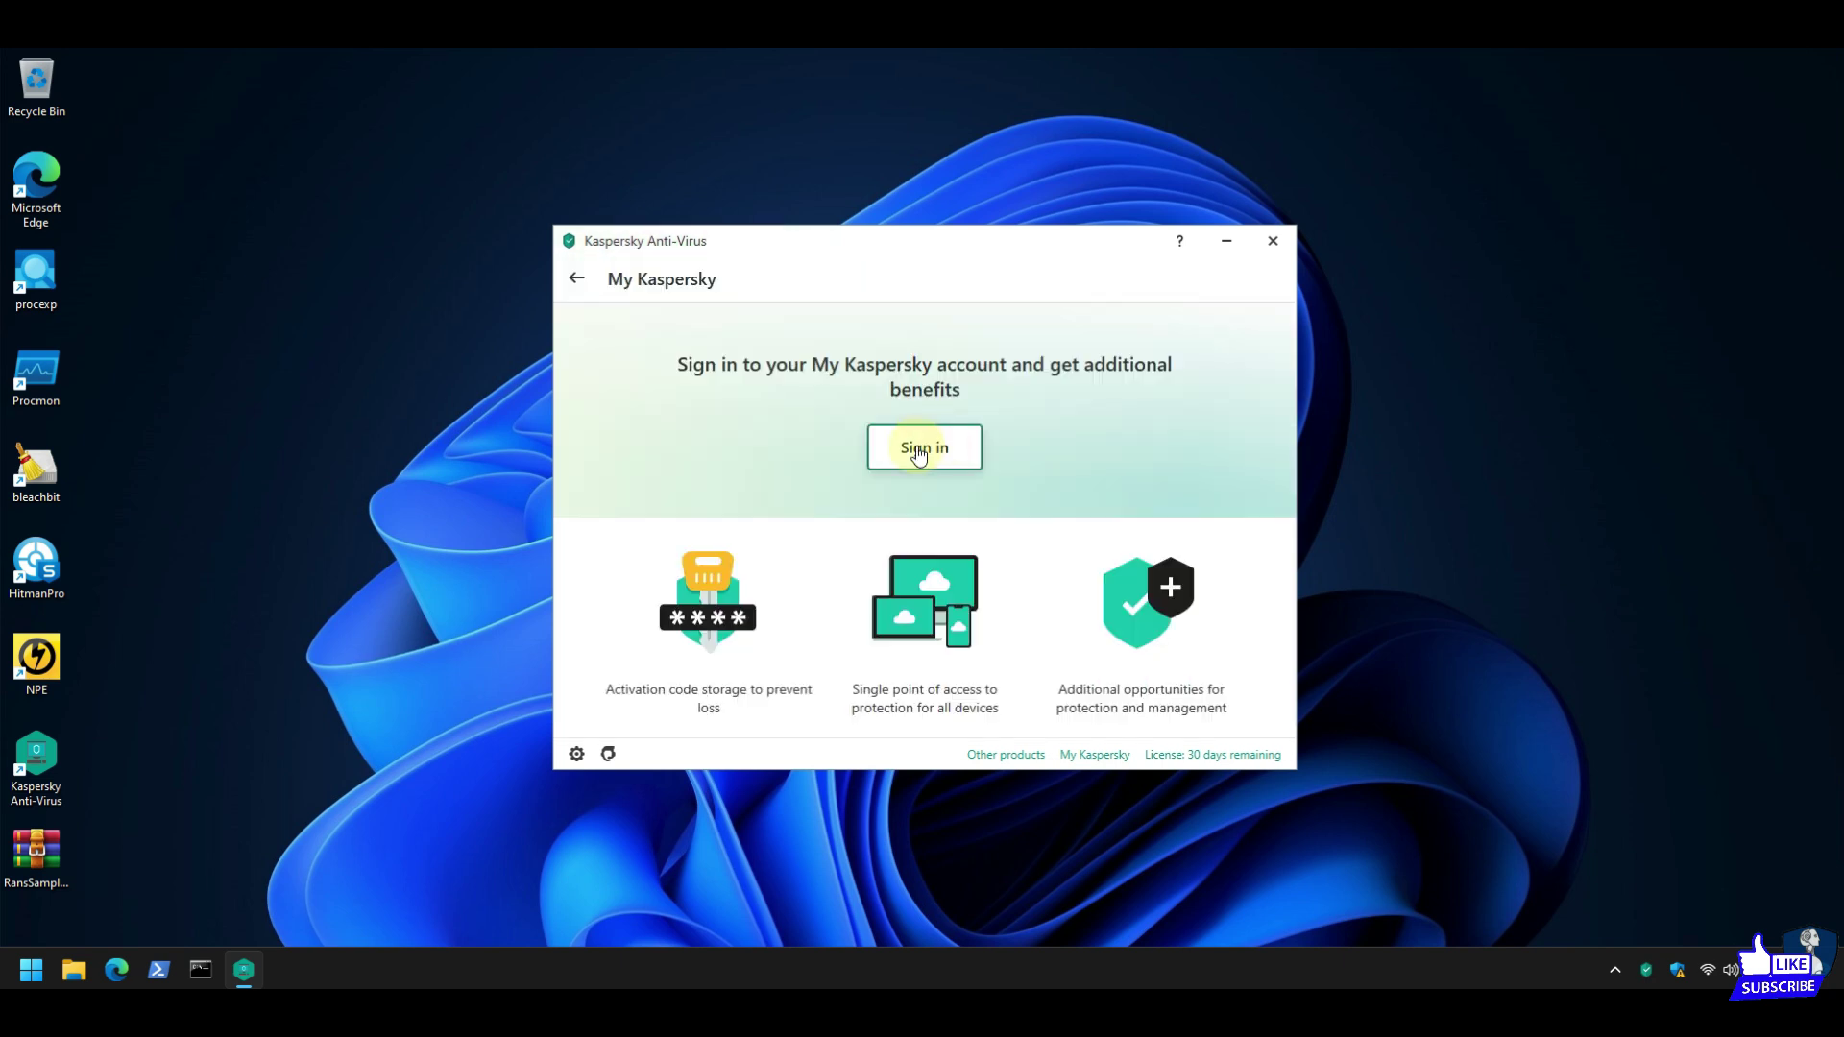
left_click(576, 278)
left_click(926, 707)
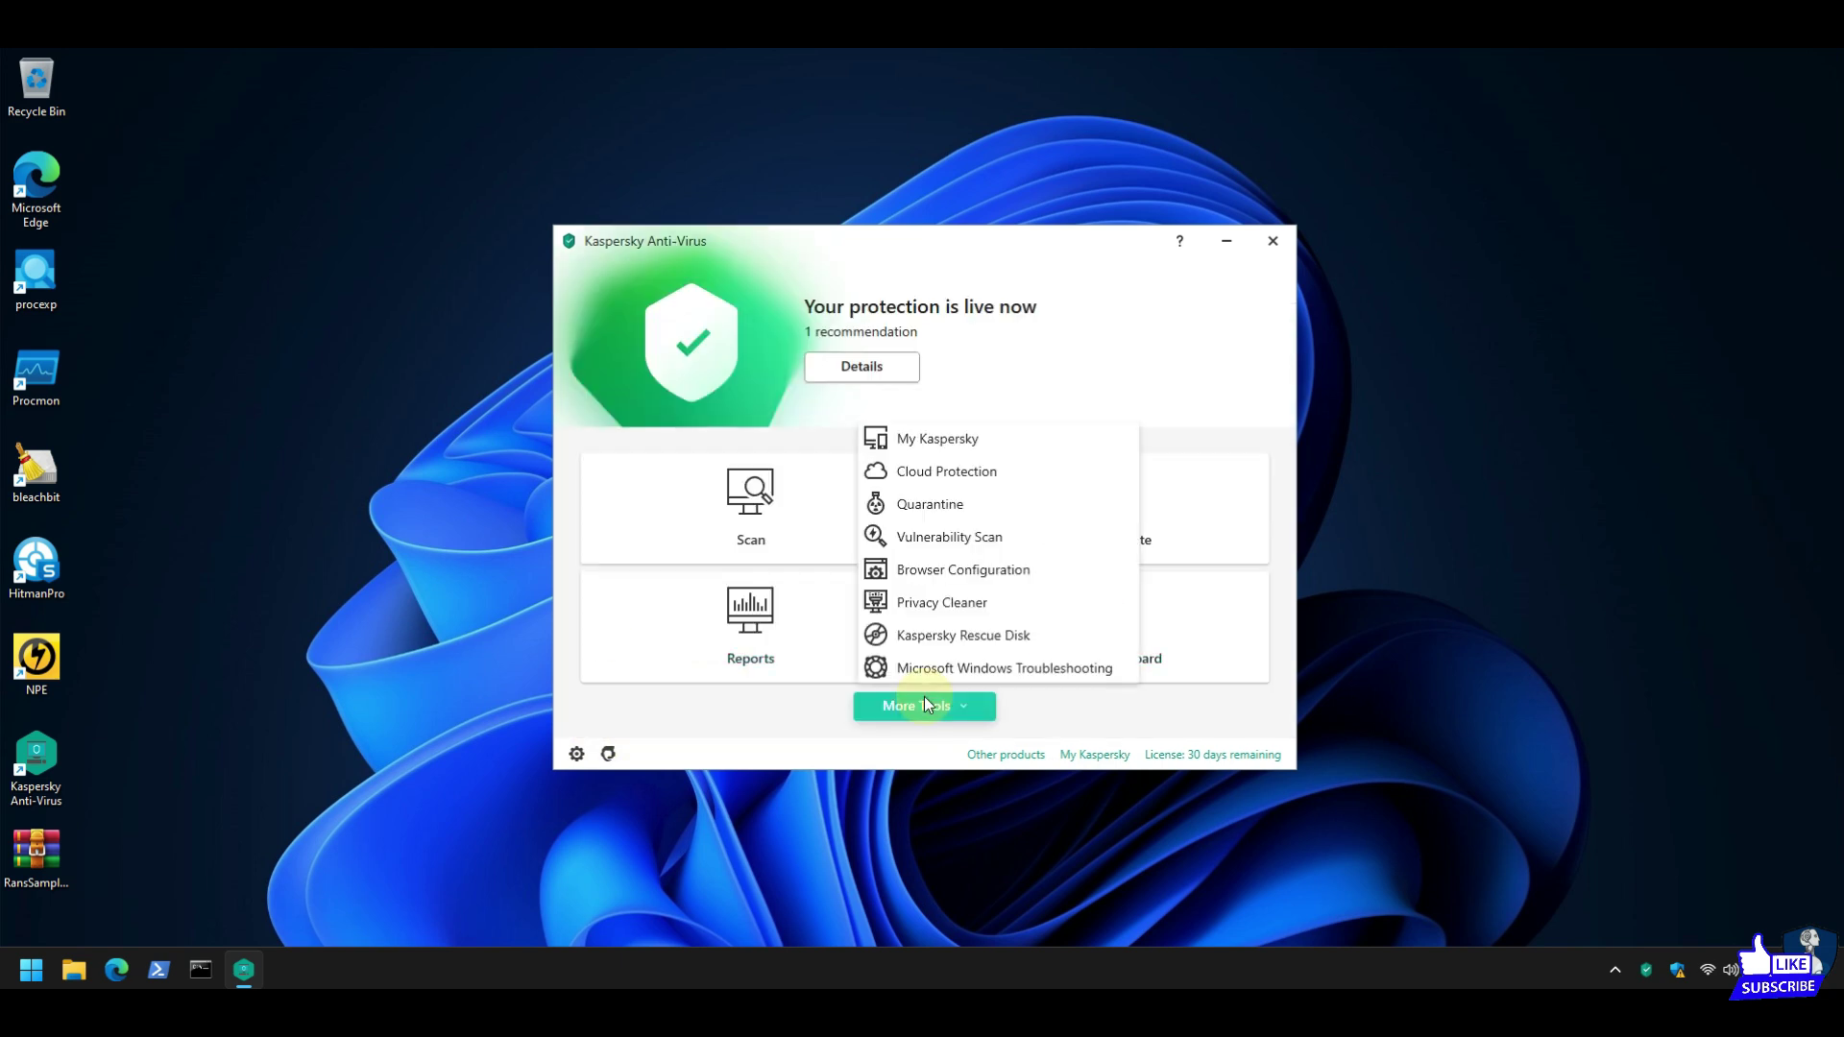
left_click(944, 474)
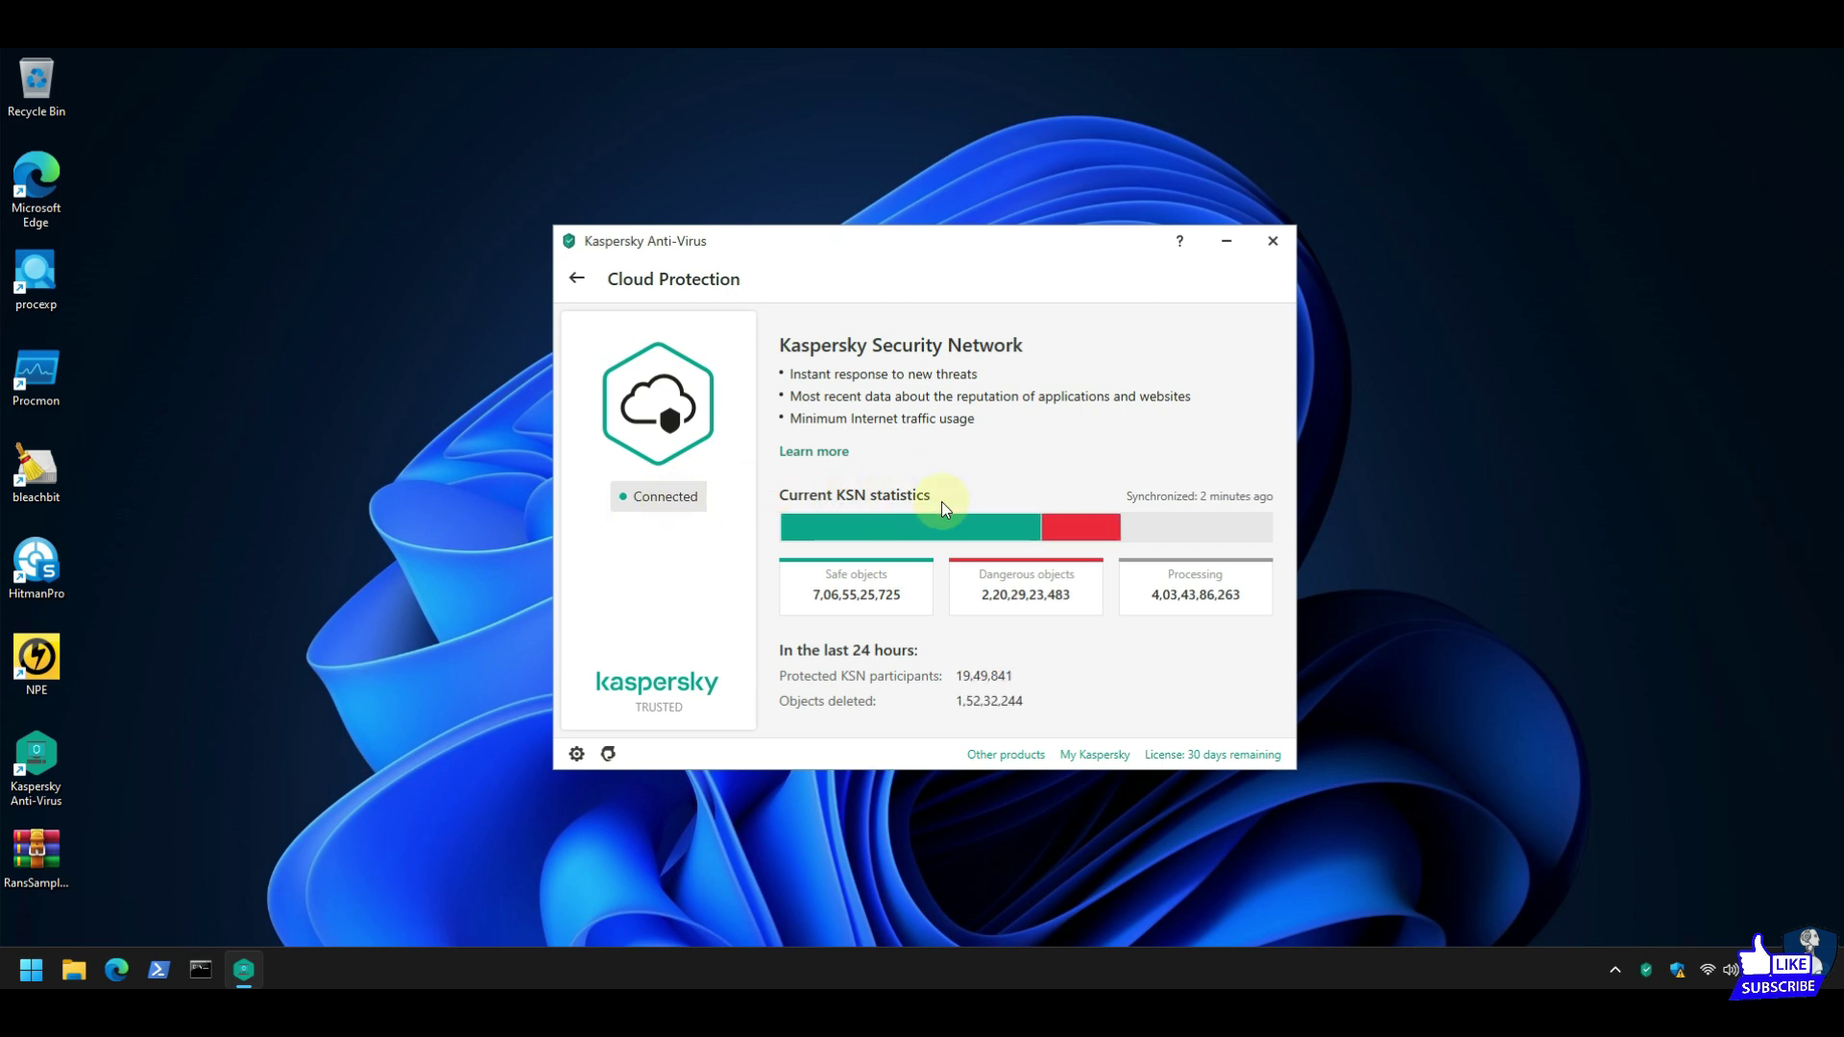
left_click(577, 279)
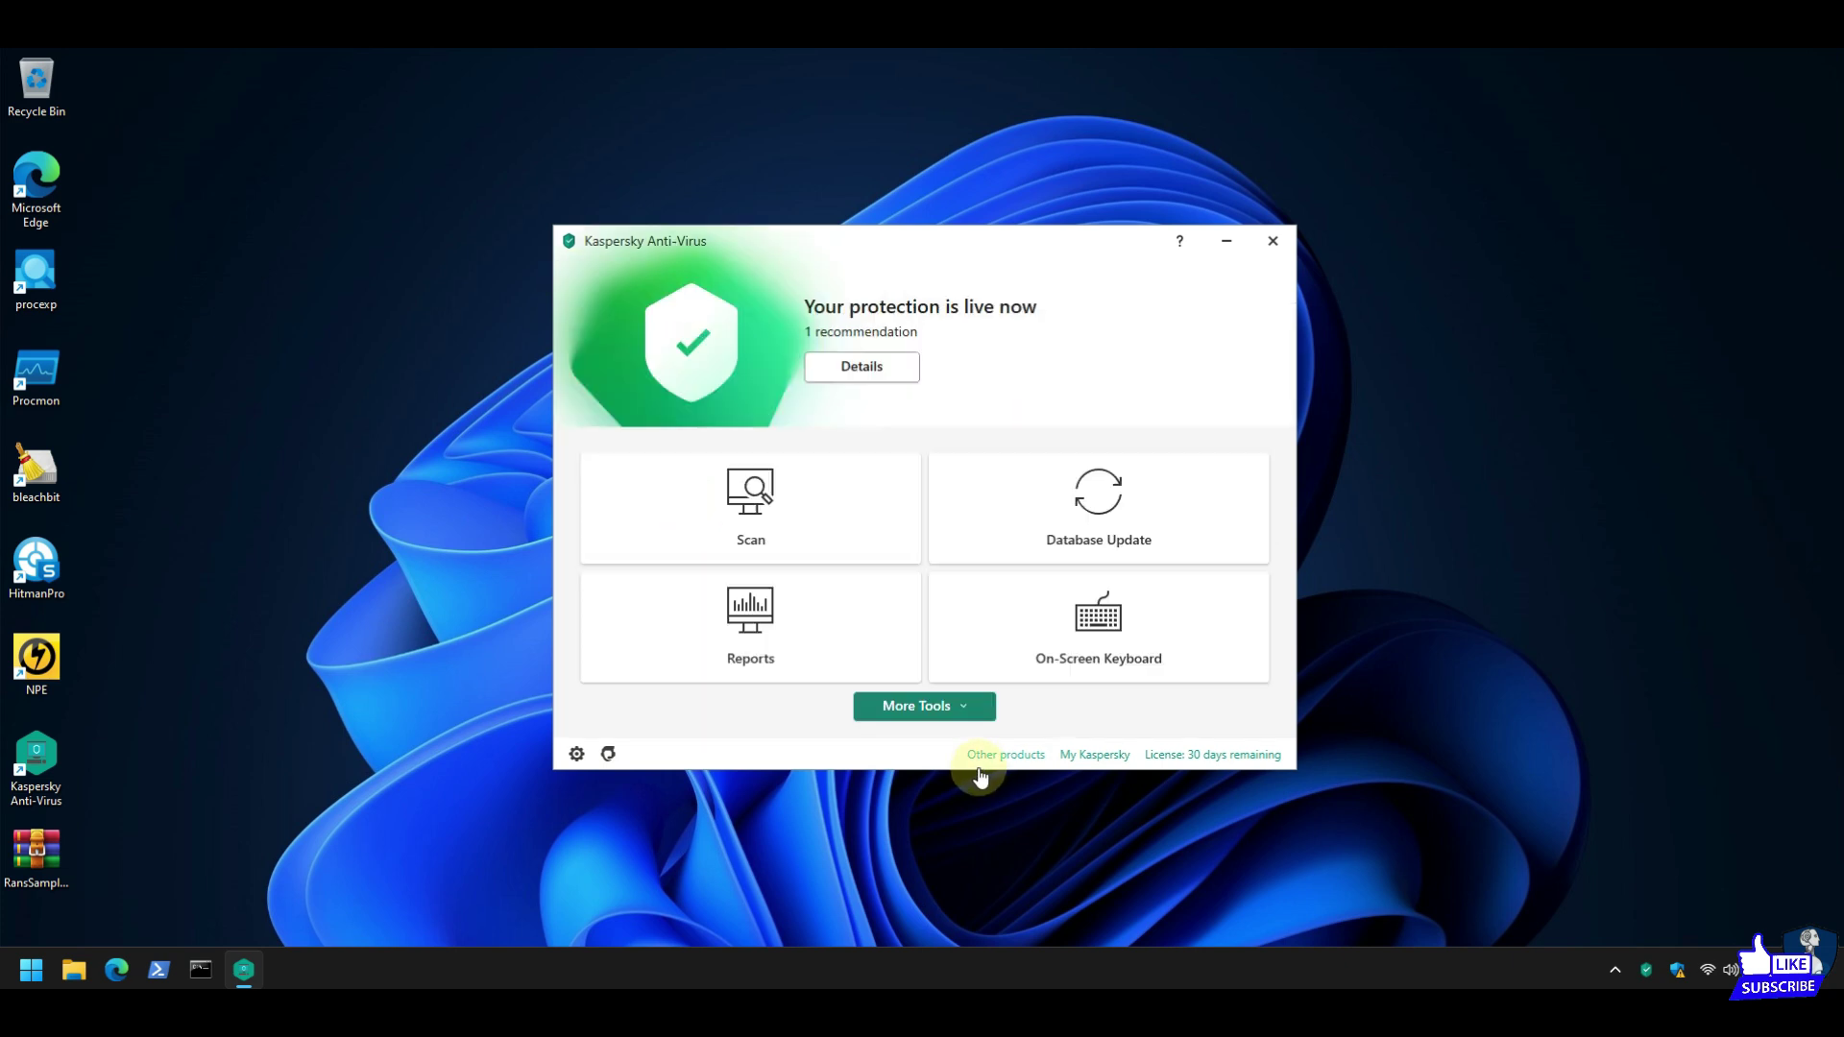
left_click(946, 707)
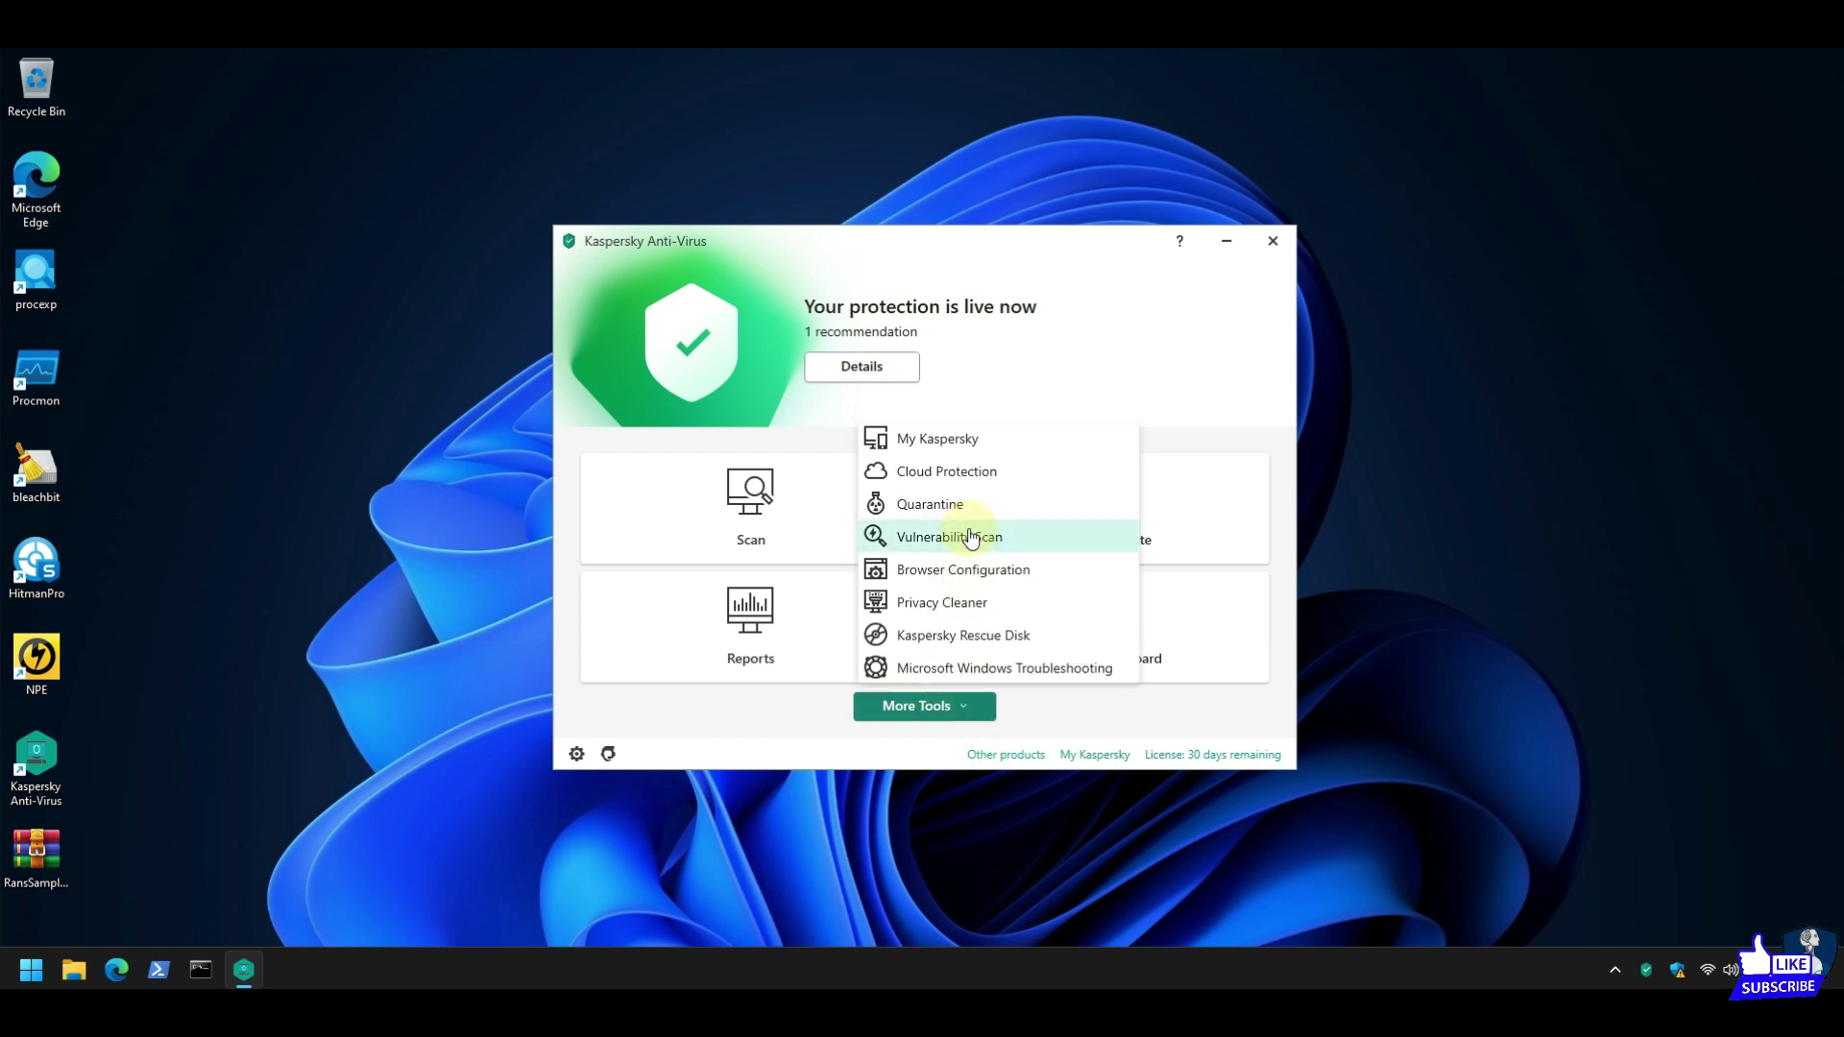
Open the application settings and review the protection components, including the Kaspersky Security Network details.
left_click(577, 756)
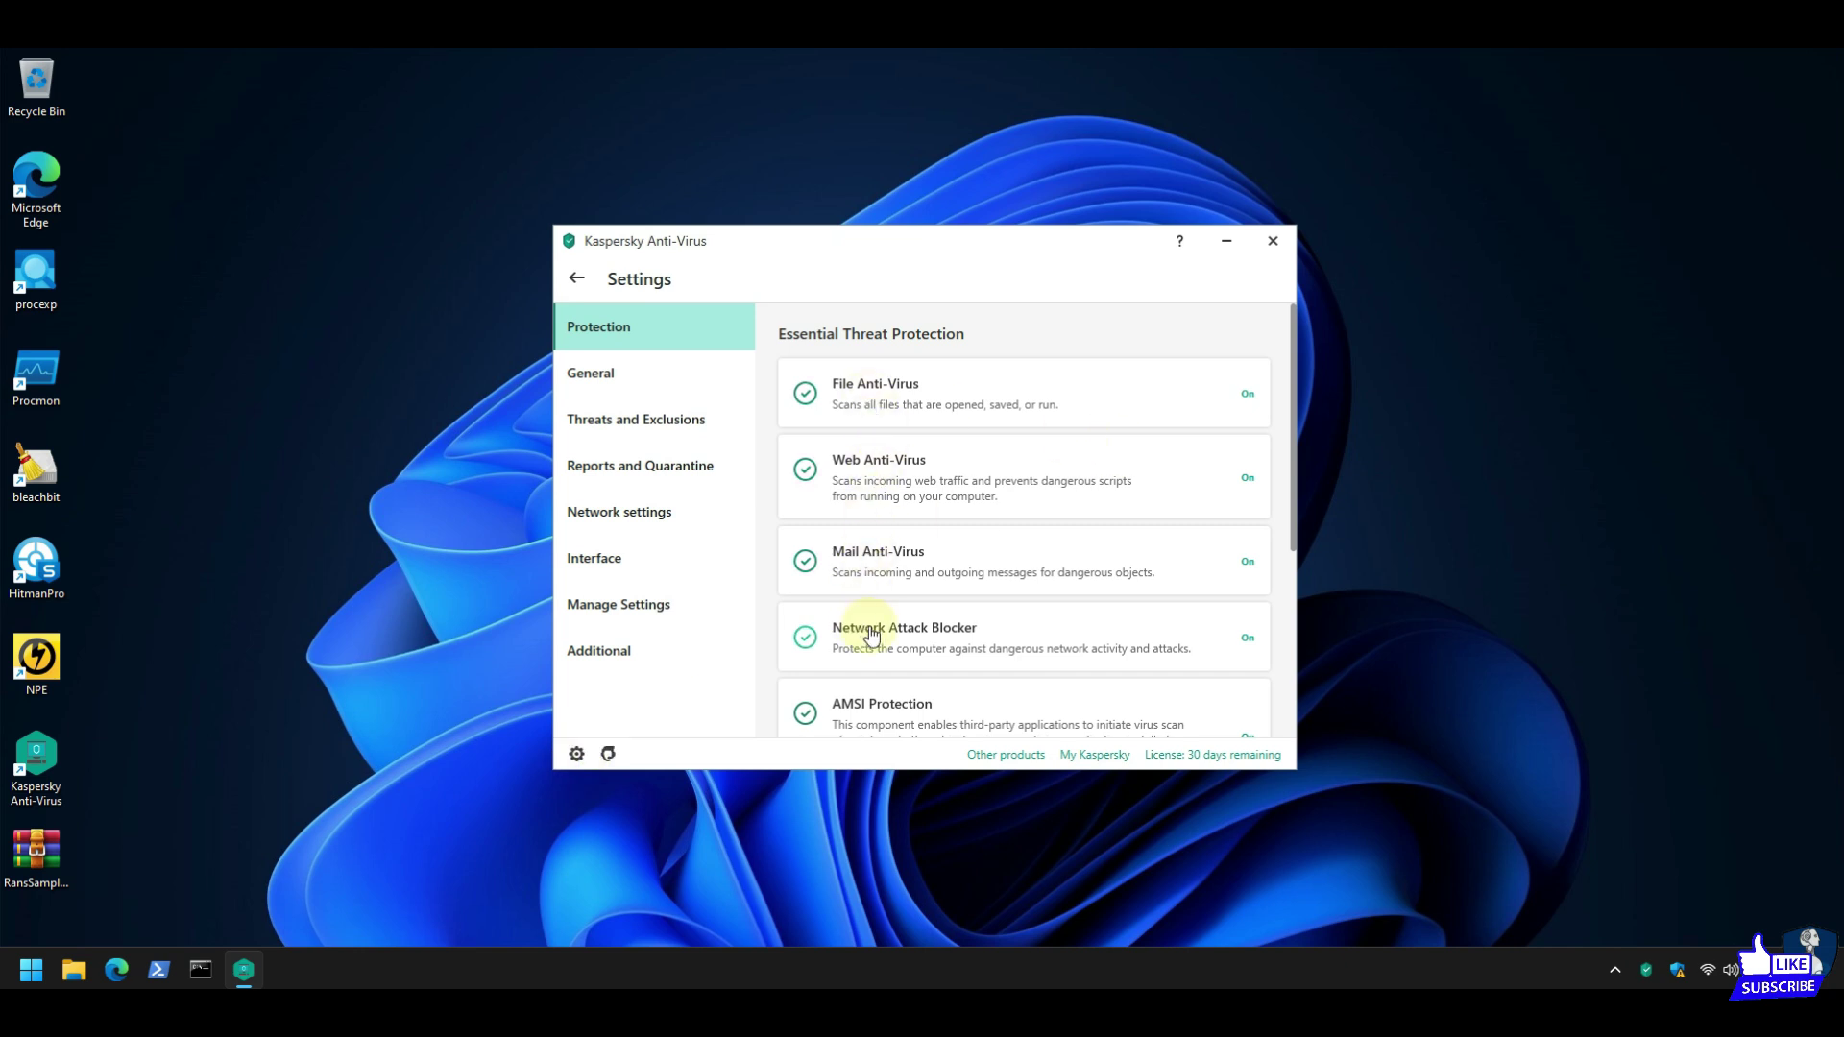
scroll(1014, 622, "down", 1)
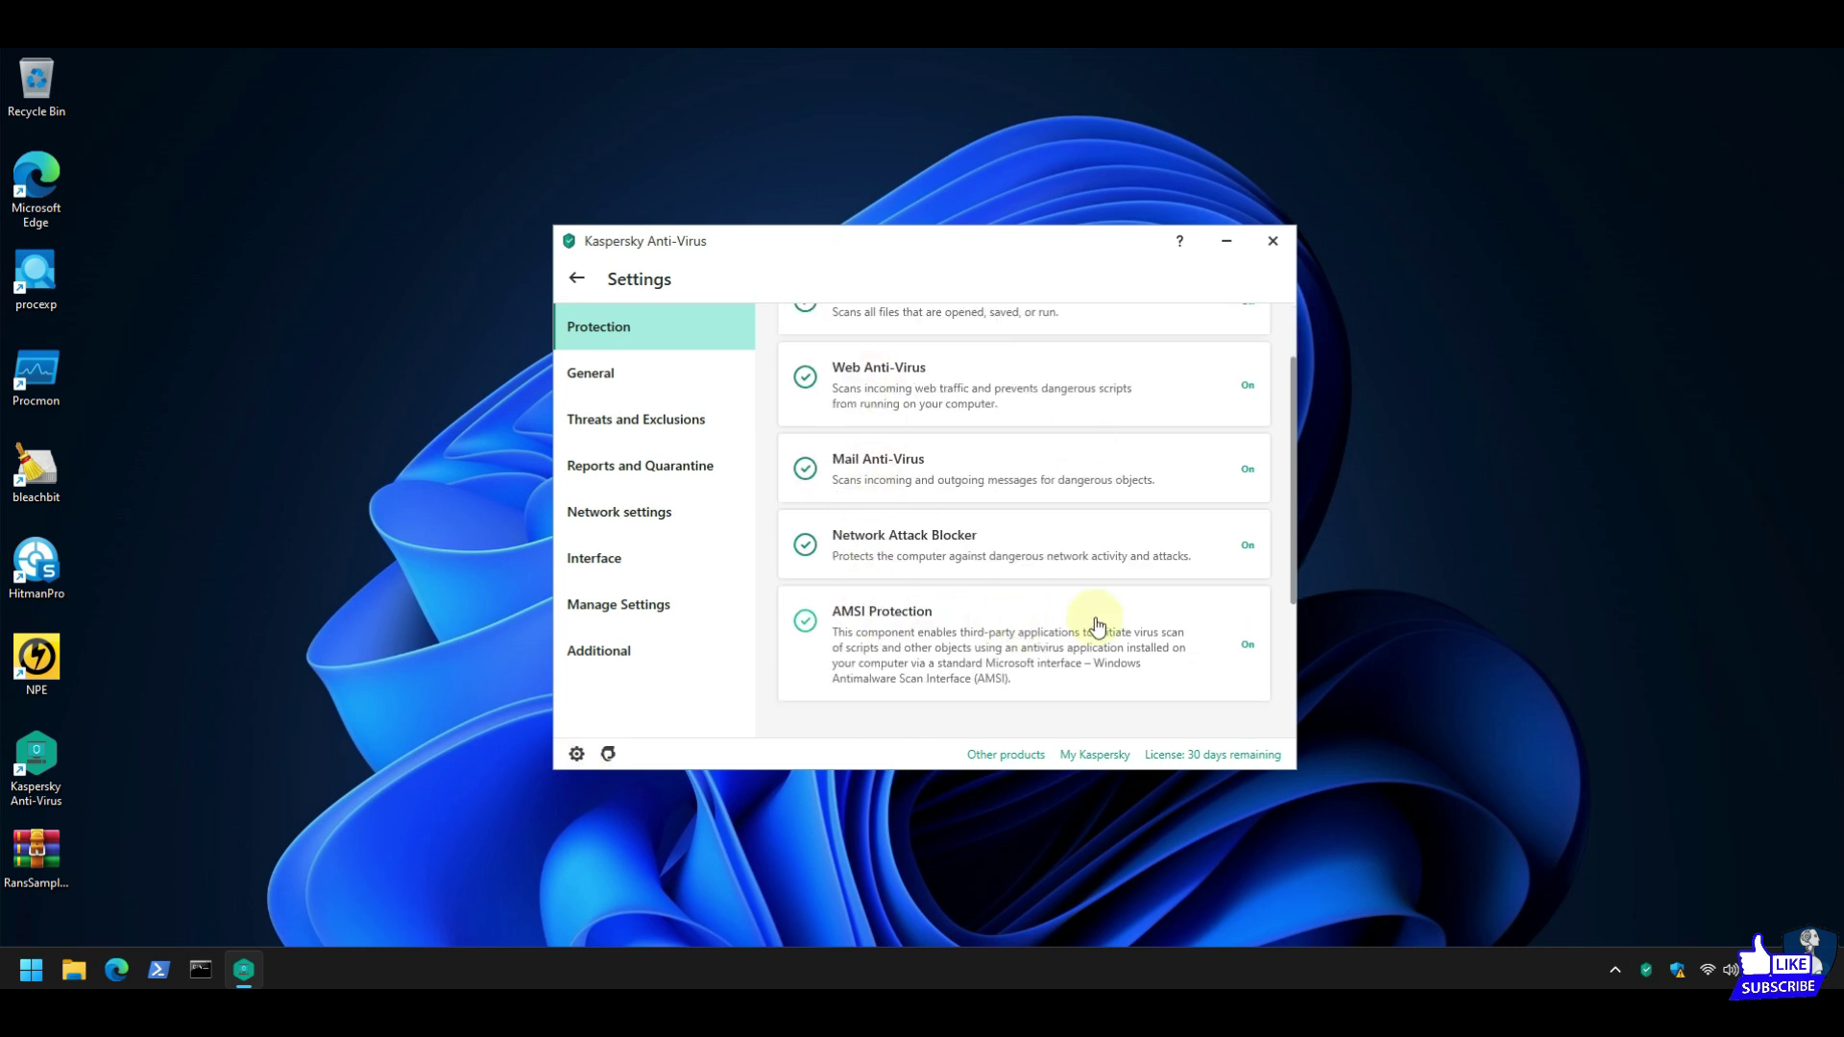
scroll(1110, 615, "down", 3)
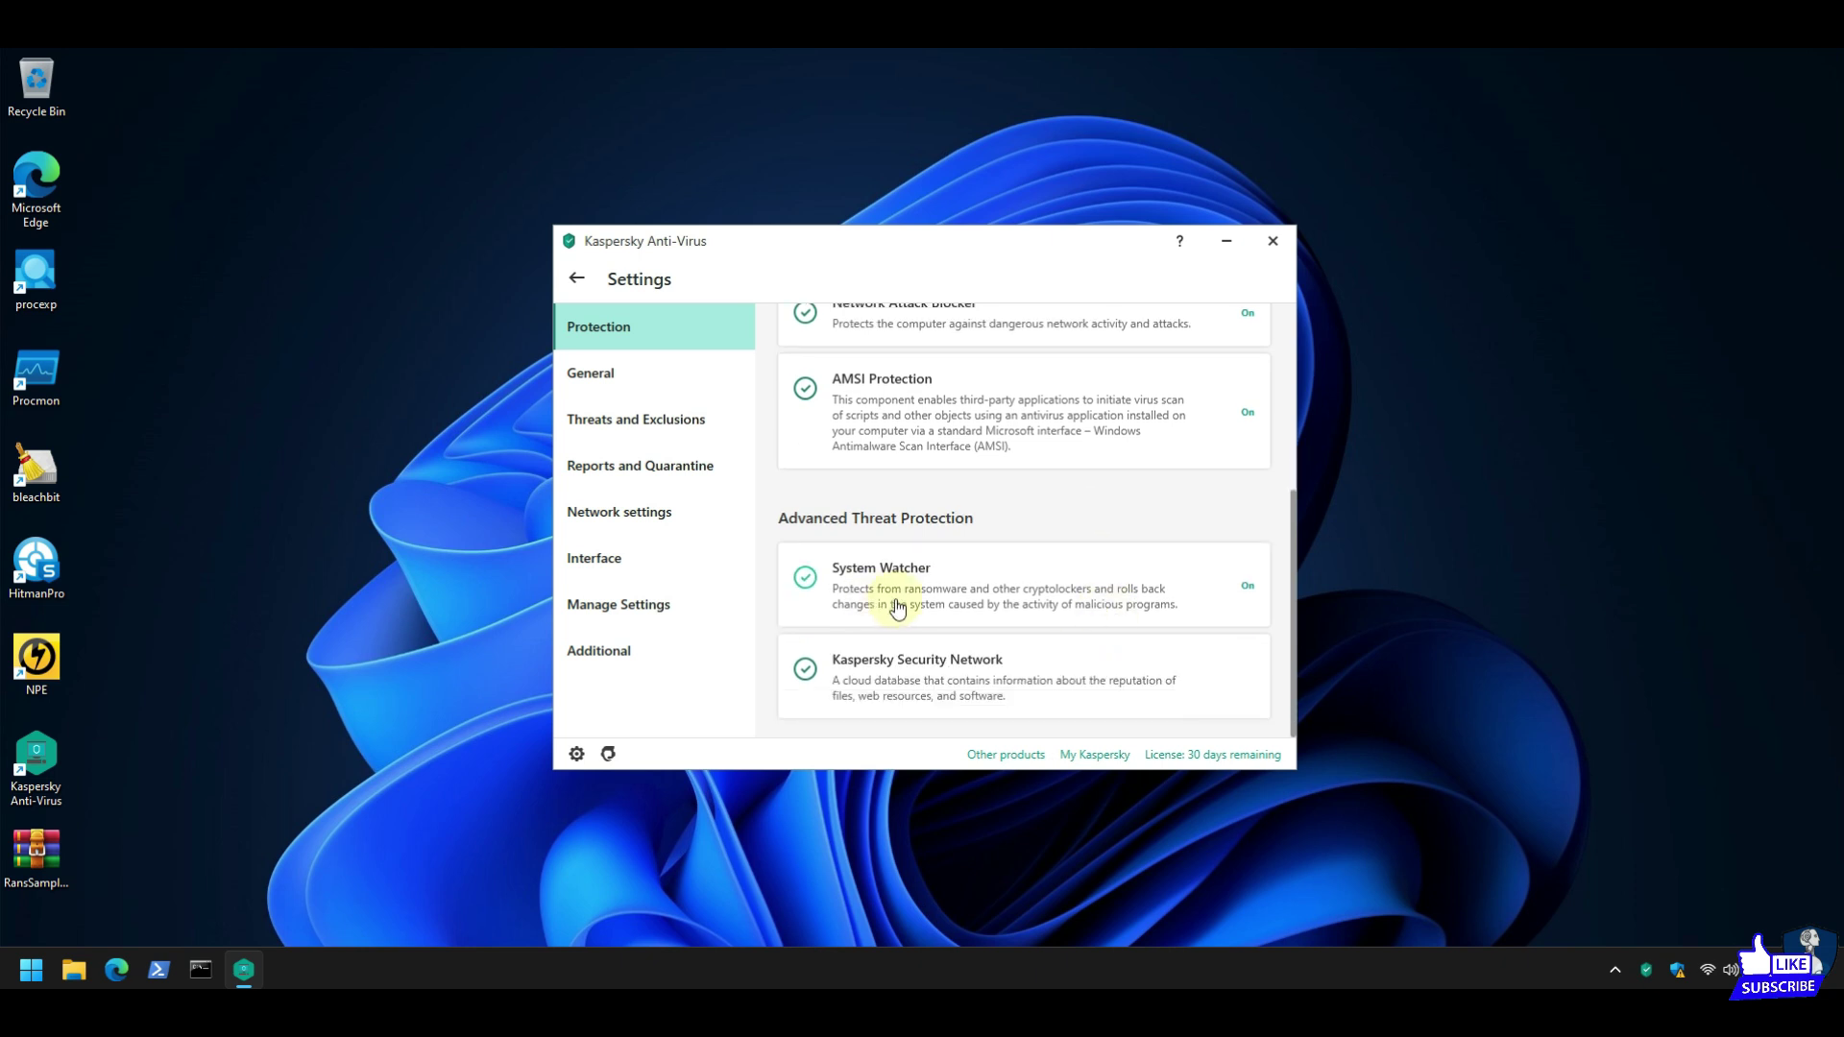
left_click(1063, 678)
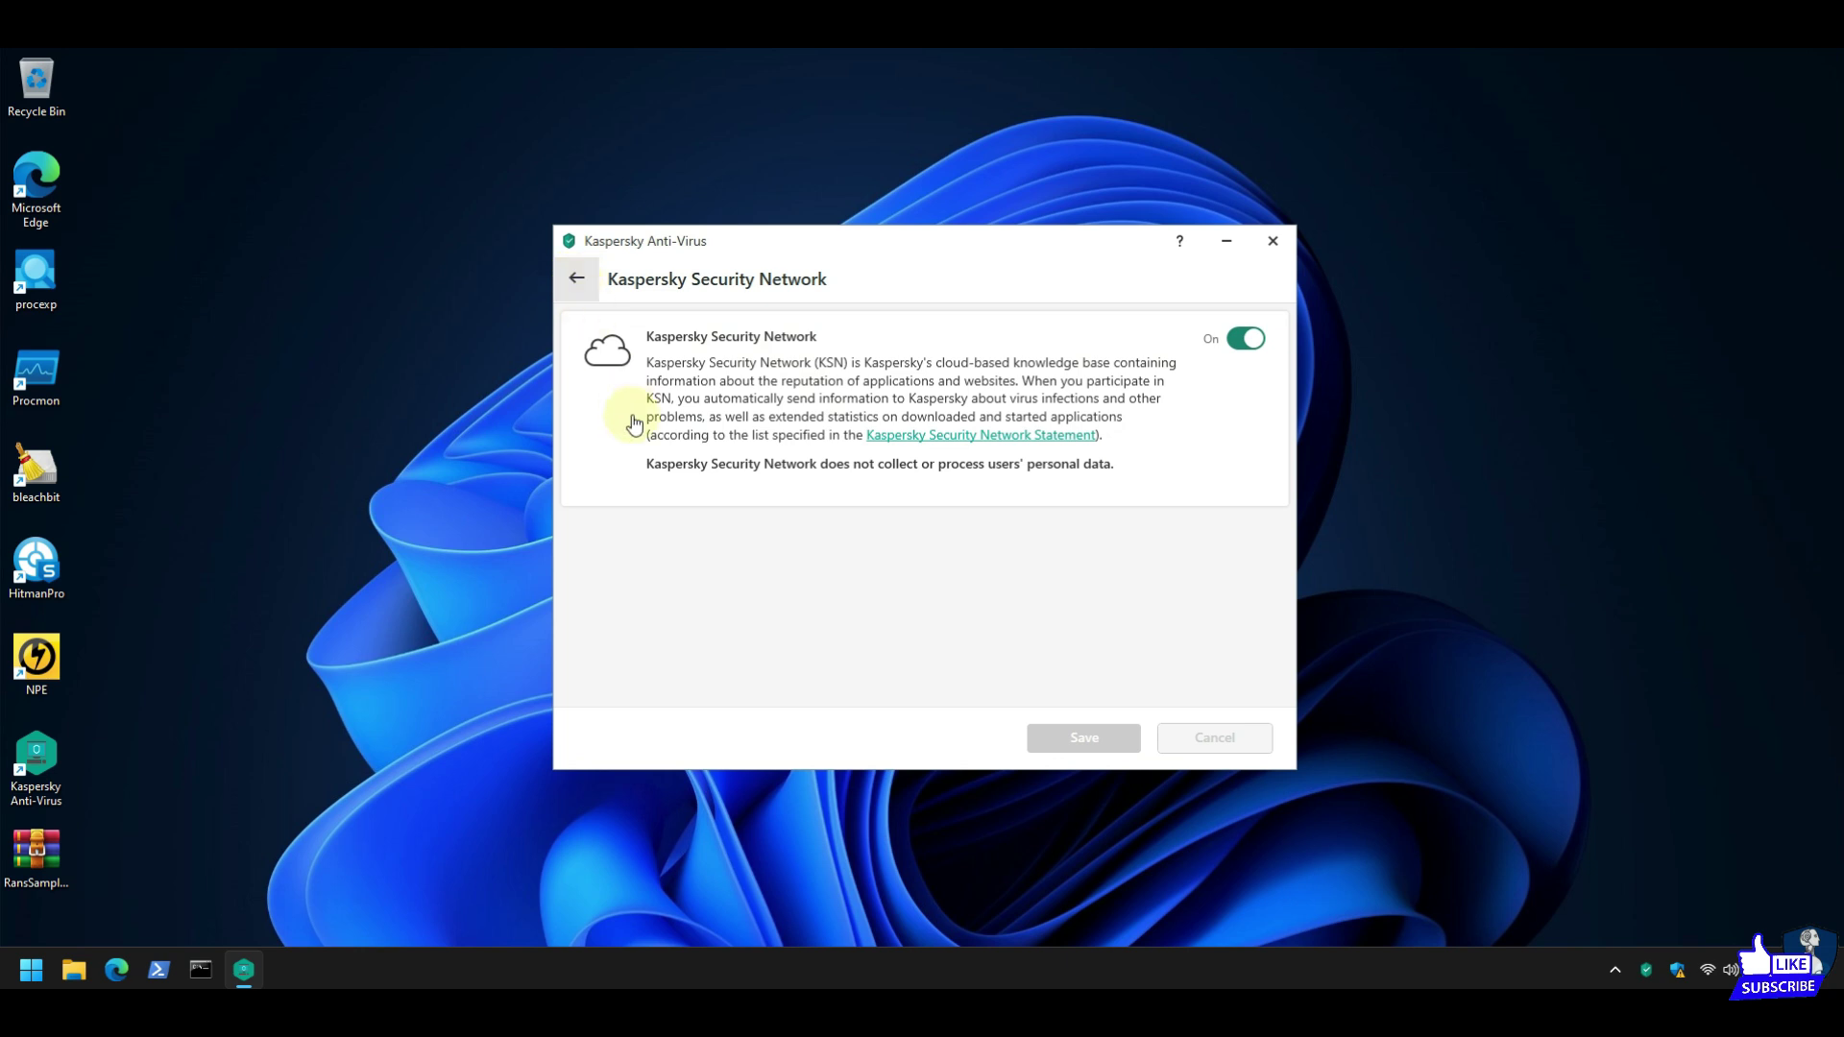
Examine the General settings and the Threats and Exclusions settings, including the detected object types and exclusions.
left_click(616, 373)
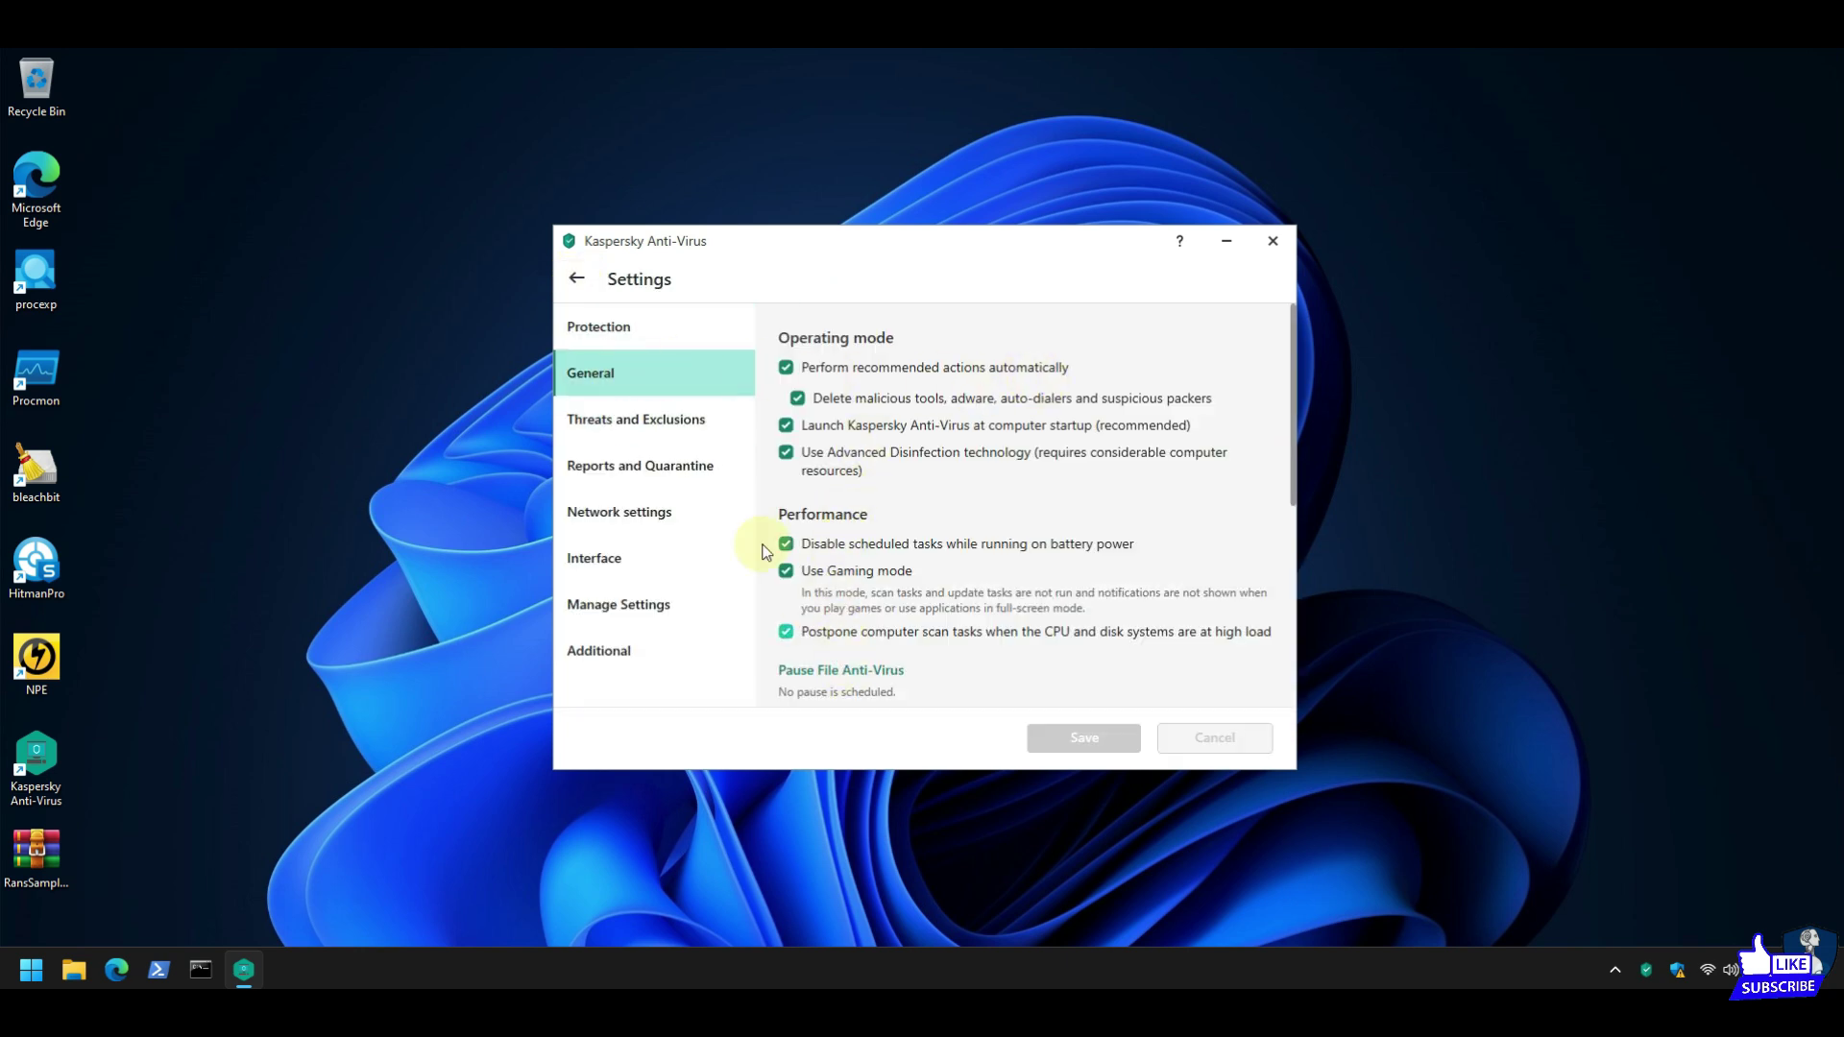
left_click(647, 419)
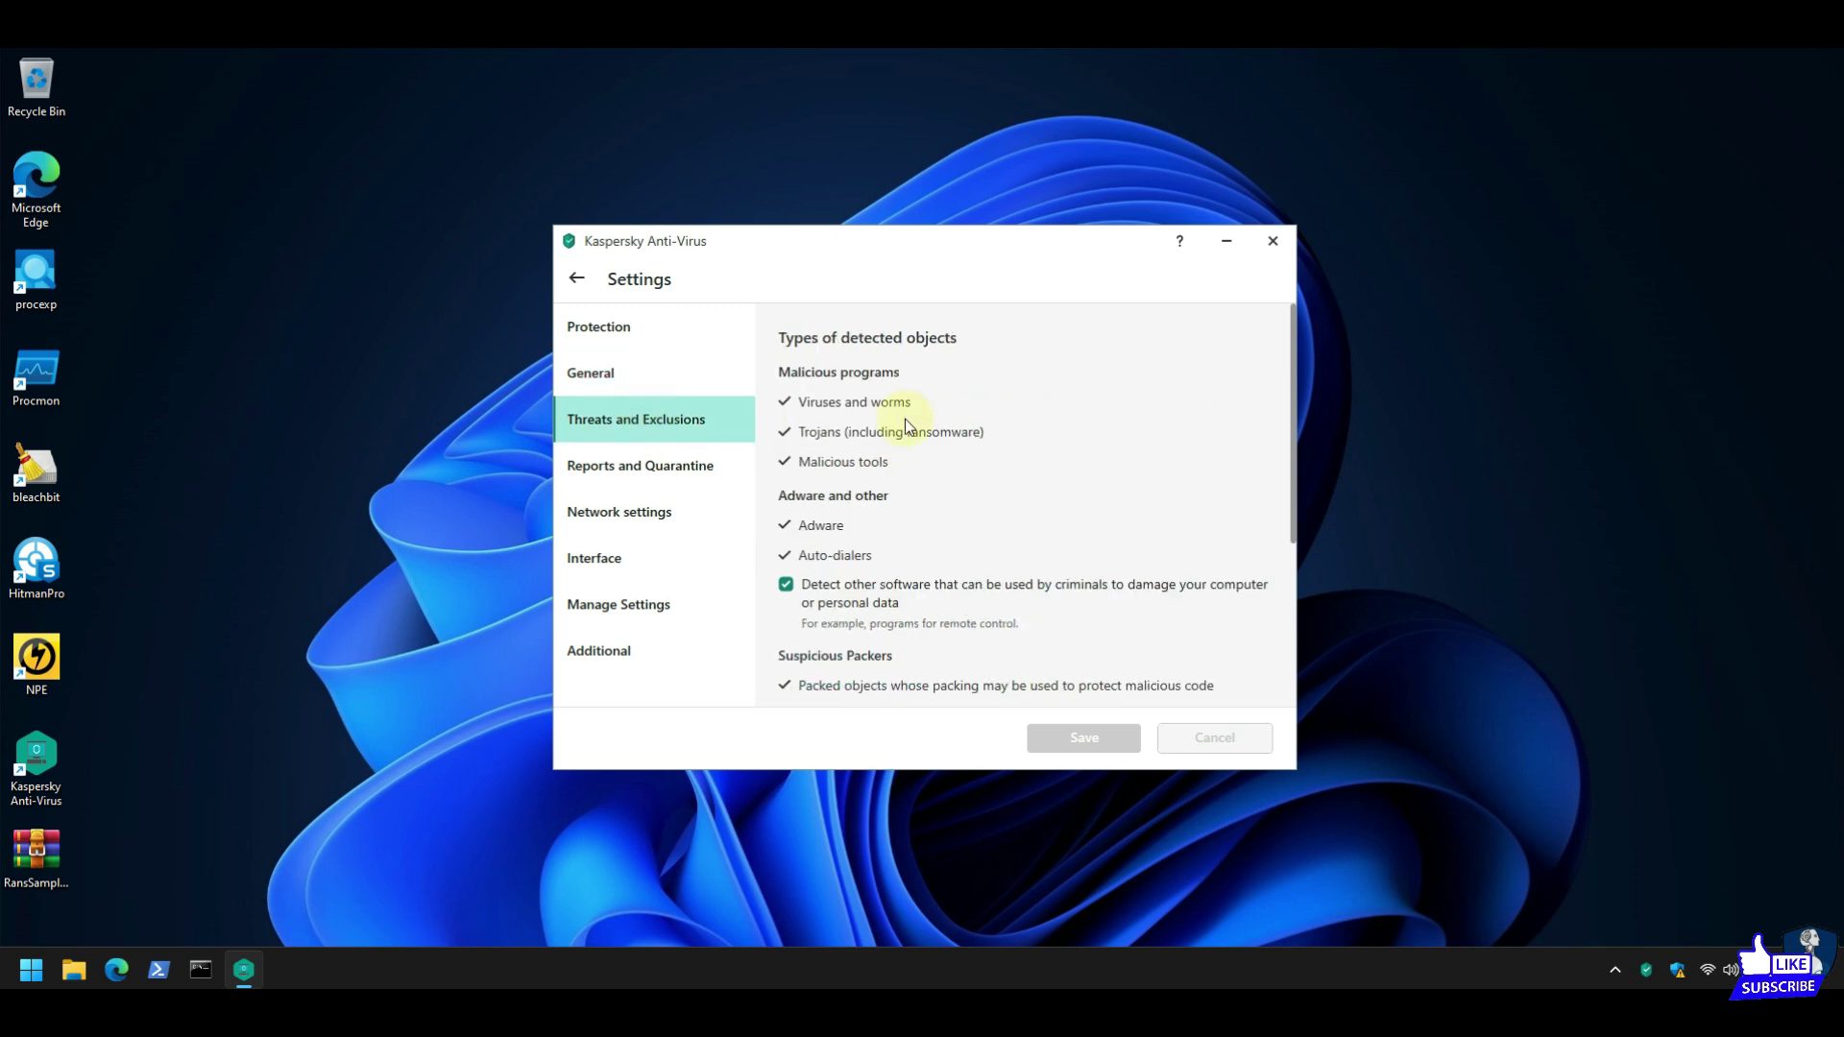
scroll(857, 626, "down", 5)
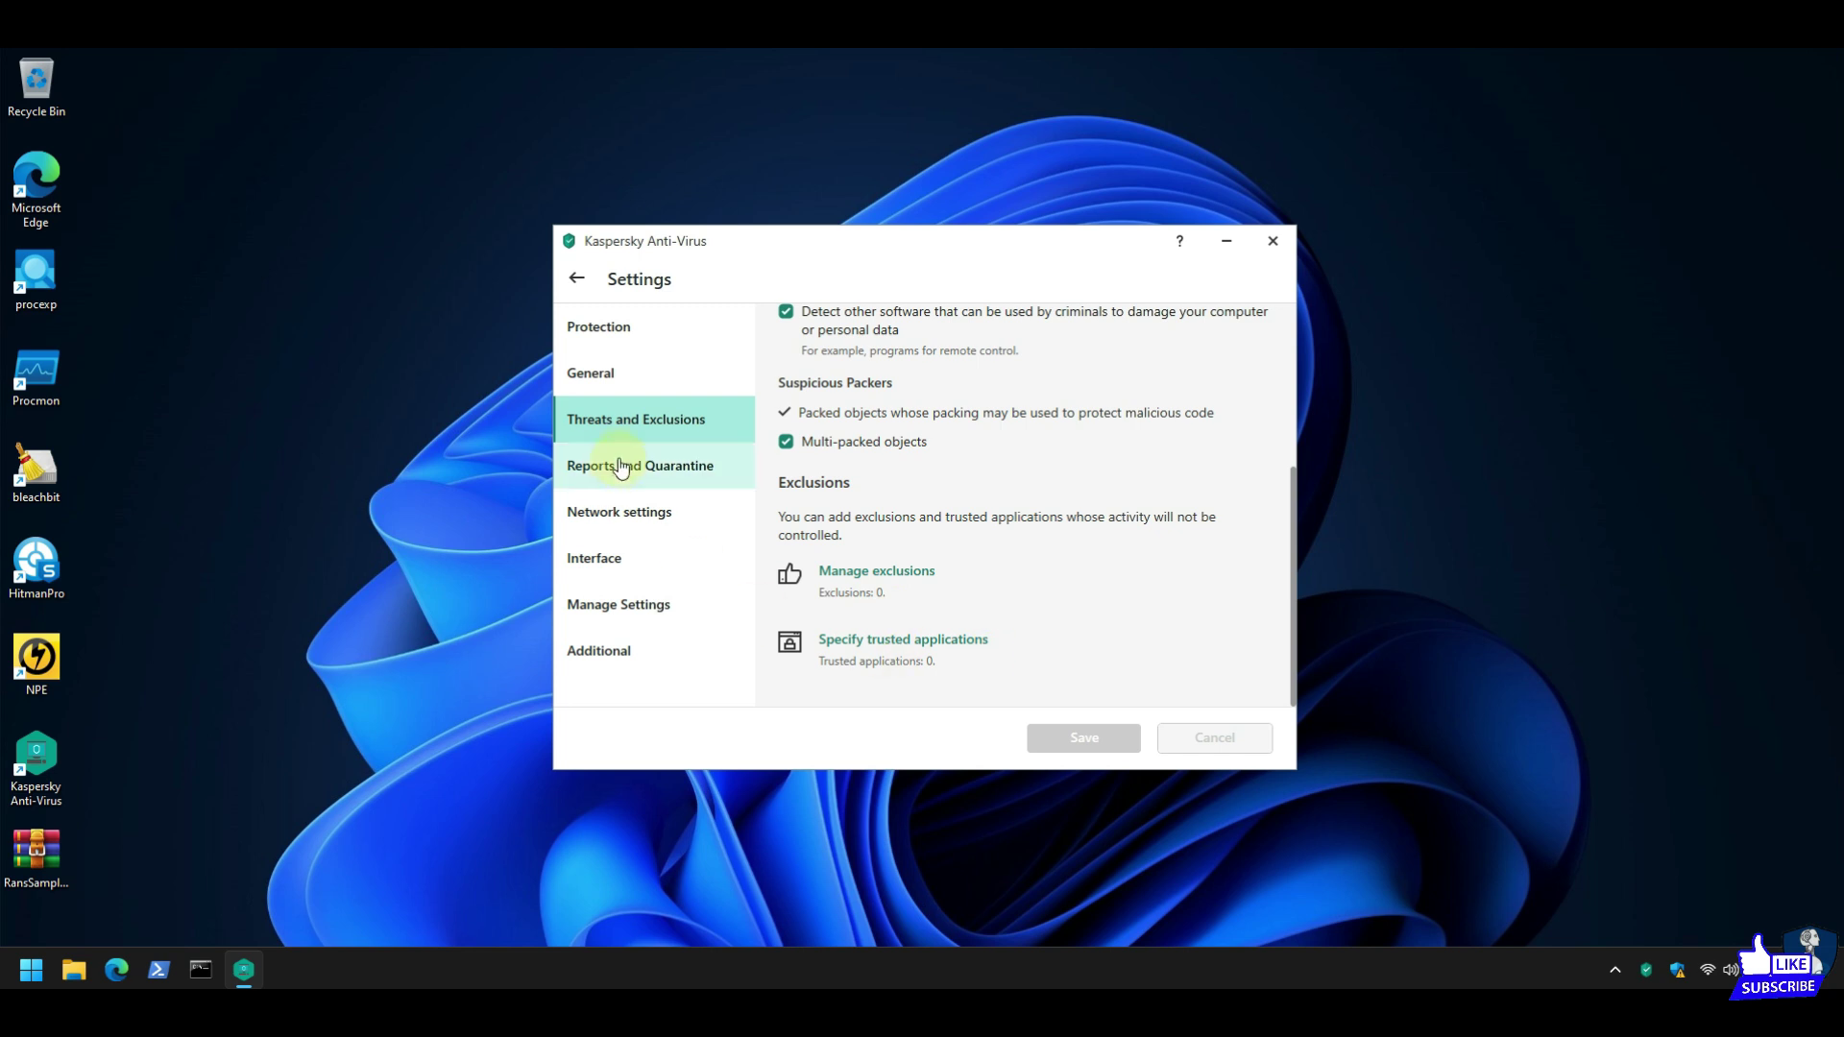
Examine the Network settings, from traffic processing and monitored ports to encrypted connection scanning, proxy server and Mozilla options.
left_click(625, 517)
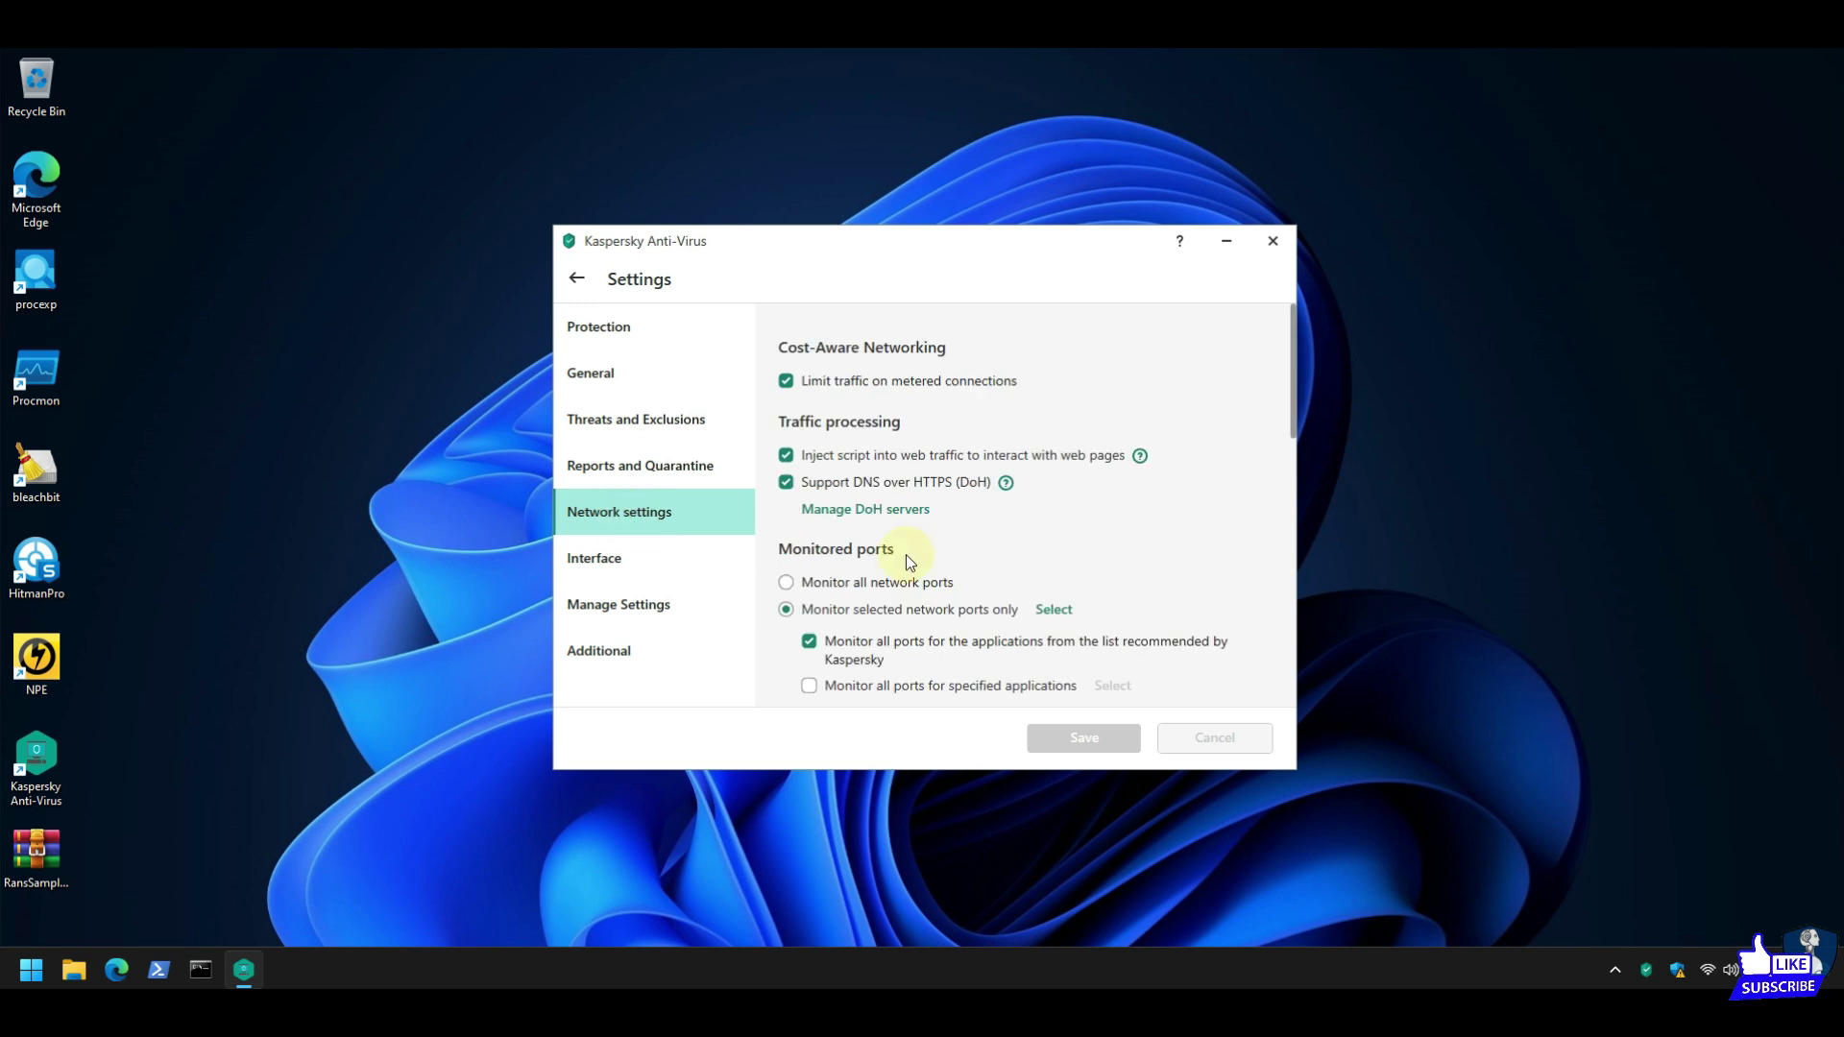
scroll(1057, 557, "down", 3)
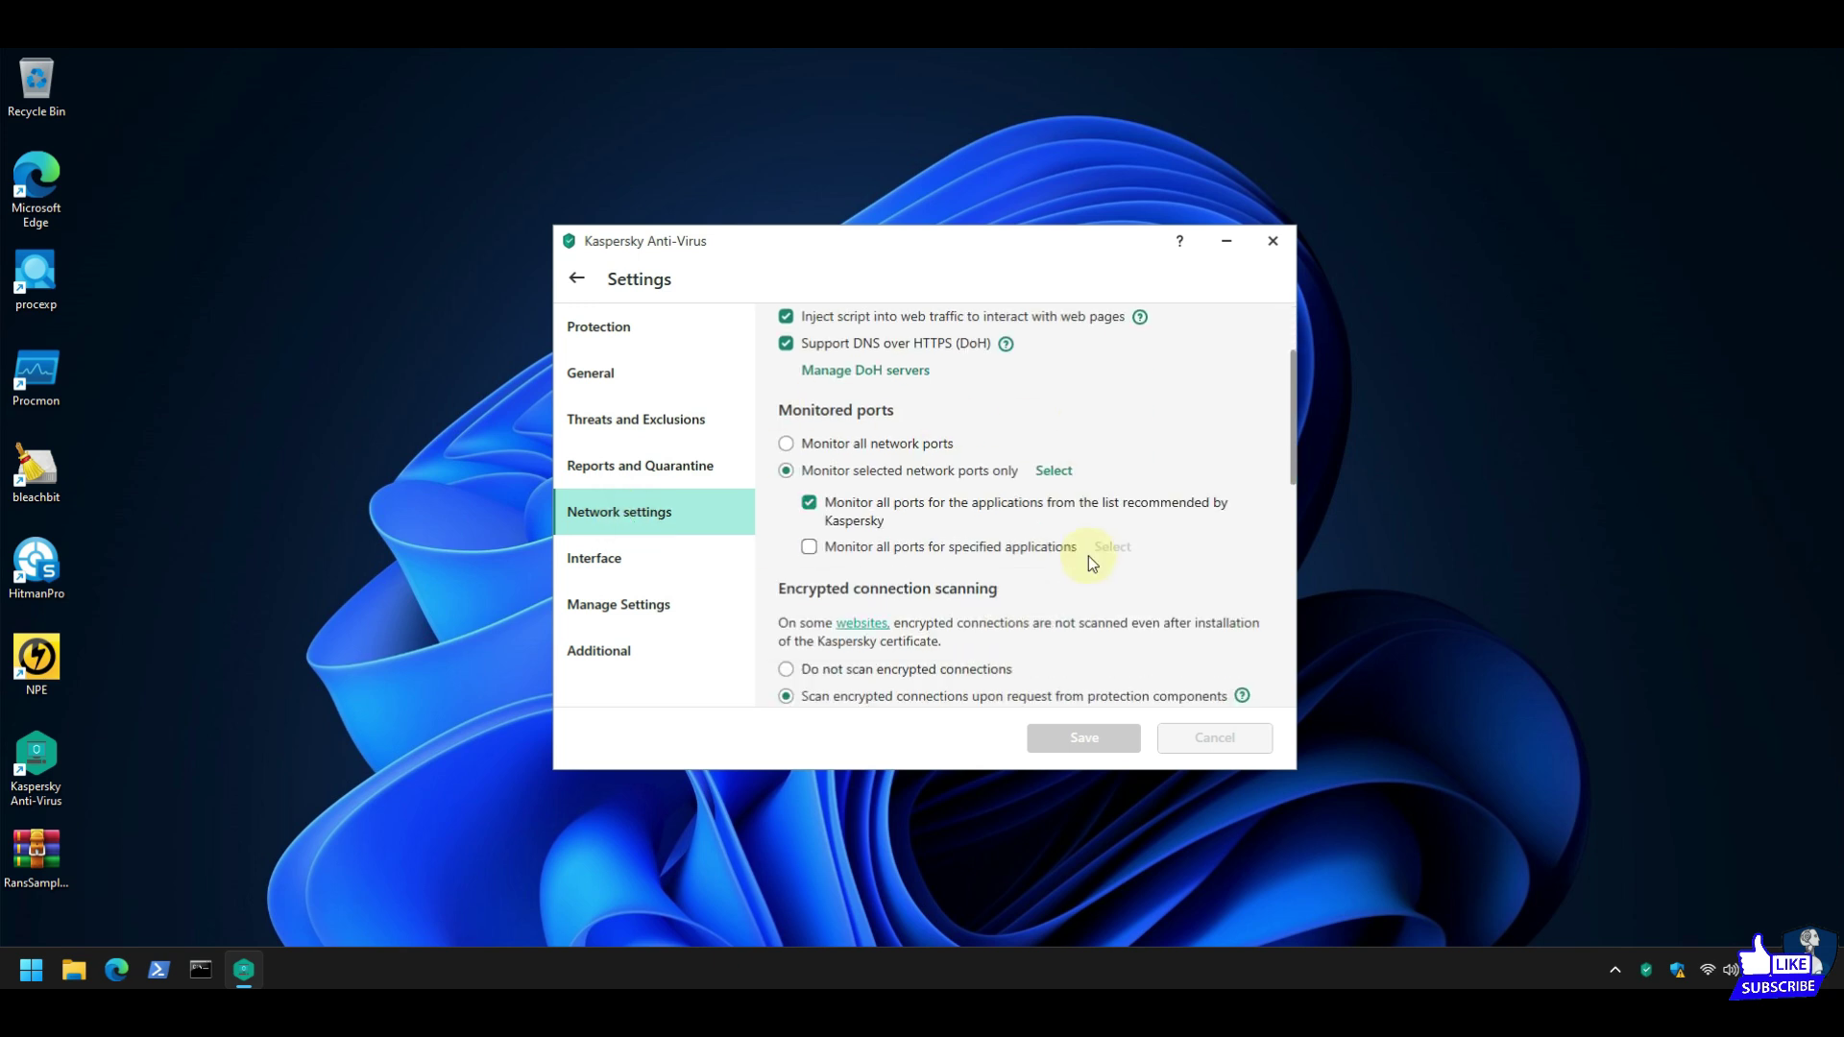
scroll(1090, 564, "down", 3)
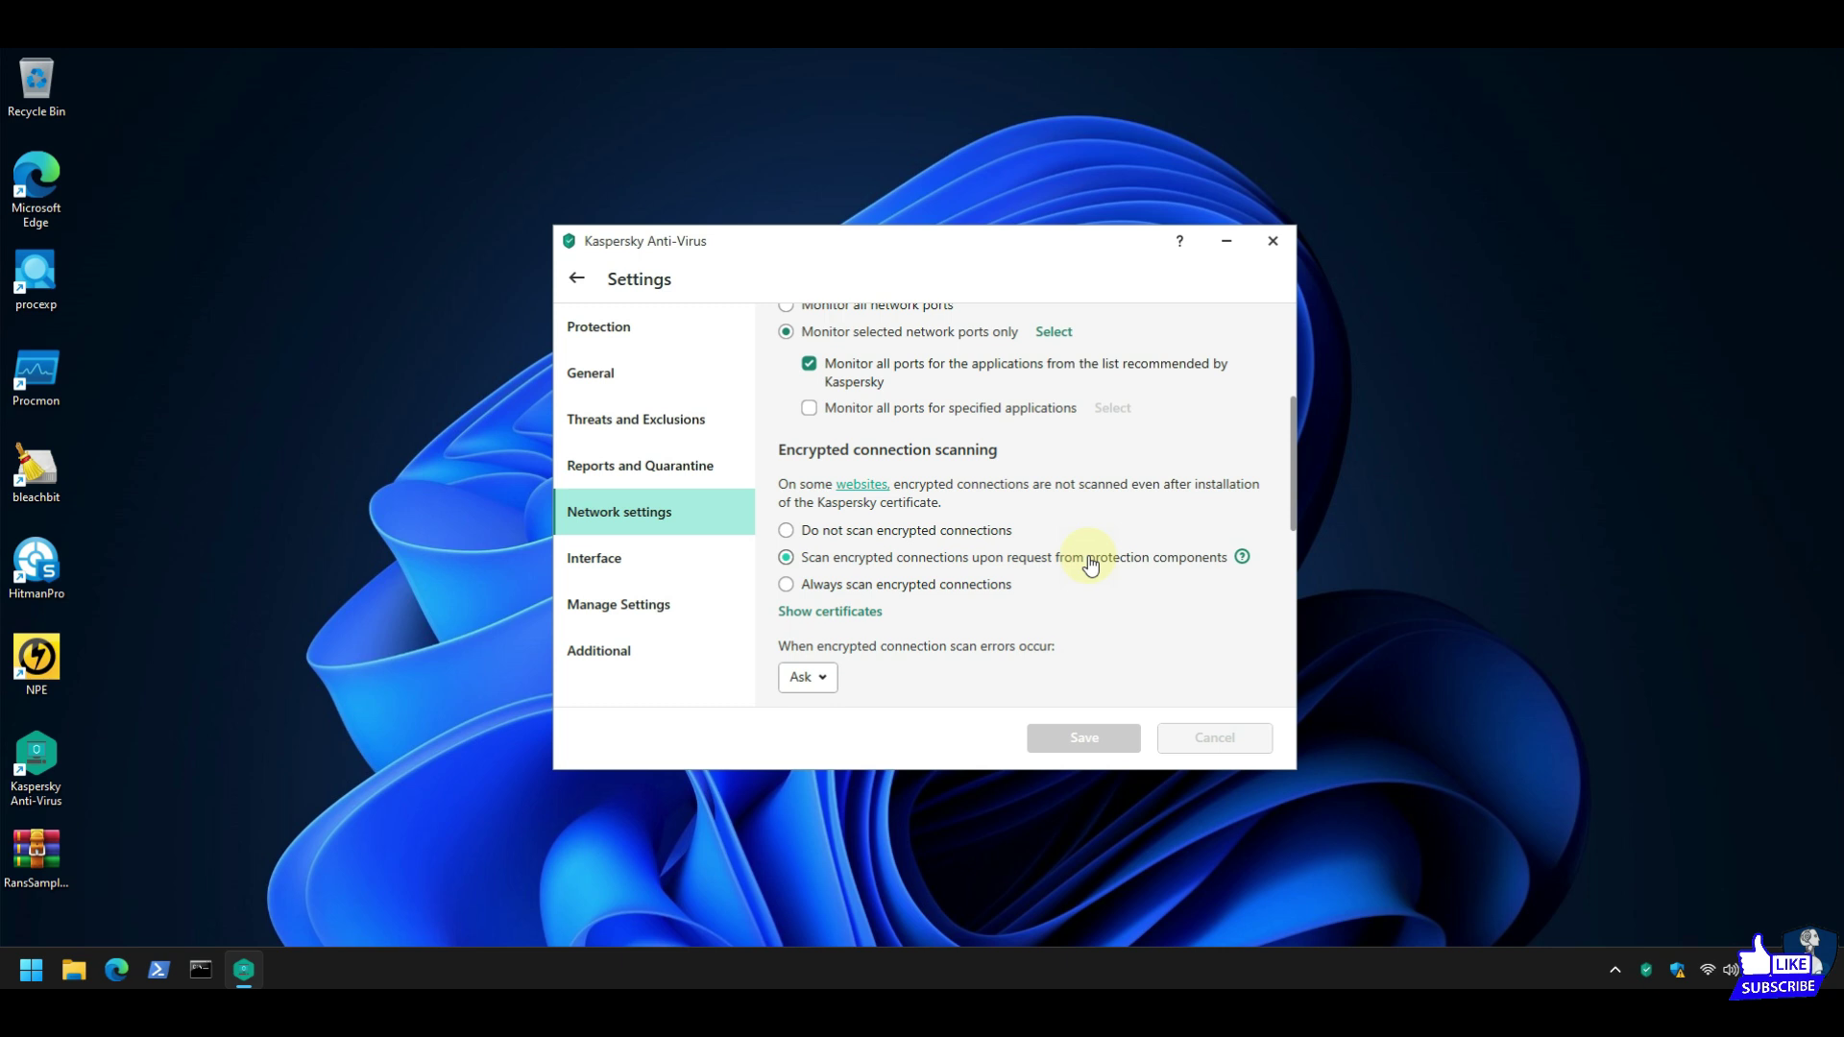
scroll(1087, 555, "down", 2)
scroll(1087, 555, "down", 5)
scroll(1088, 555, "down", 4)
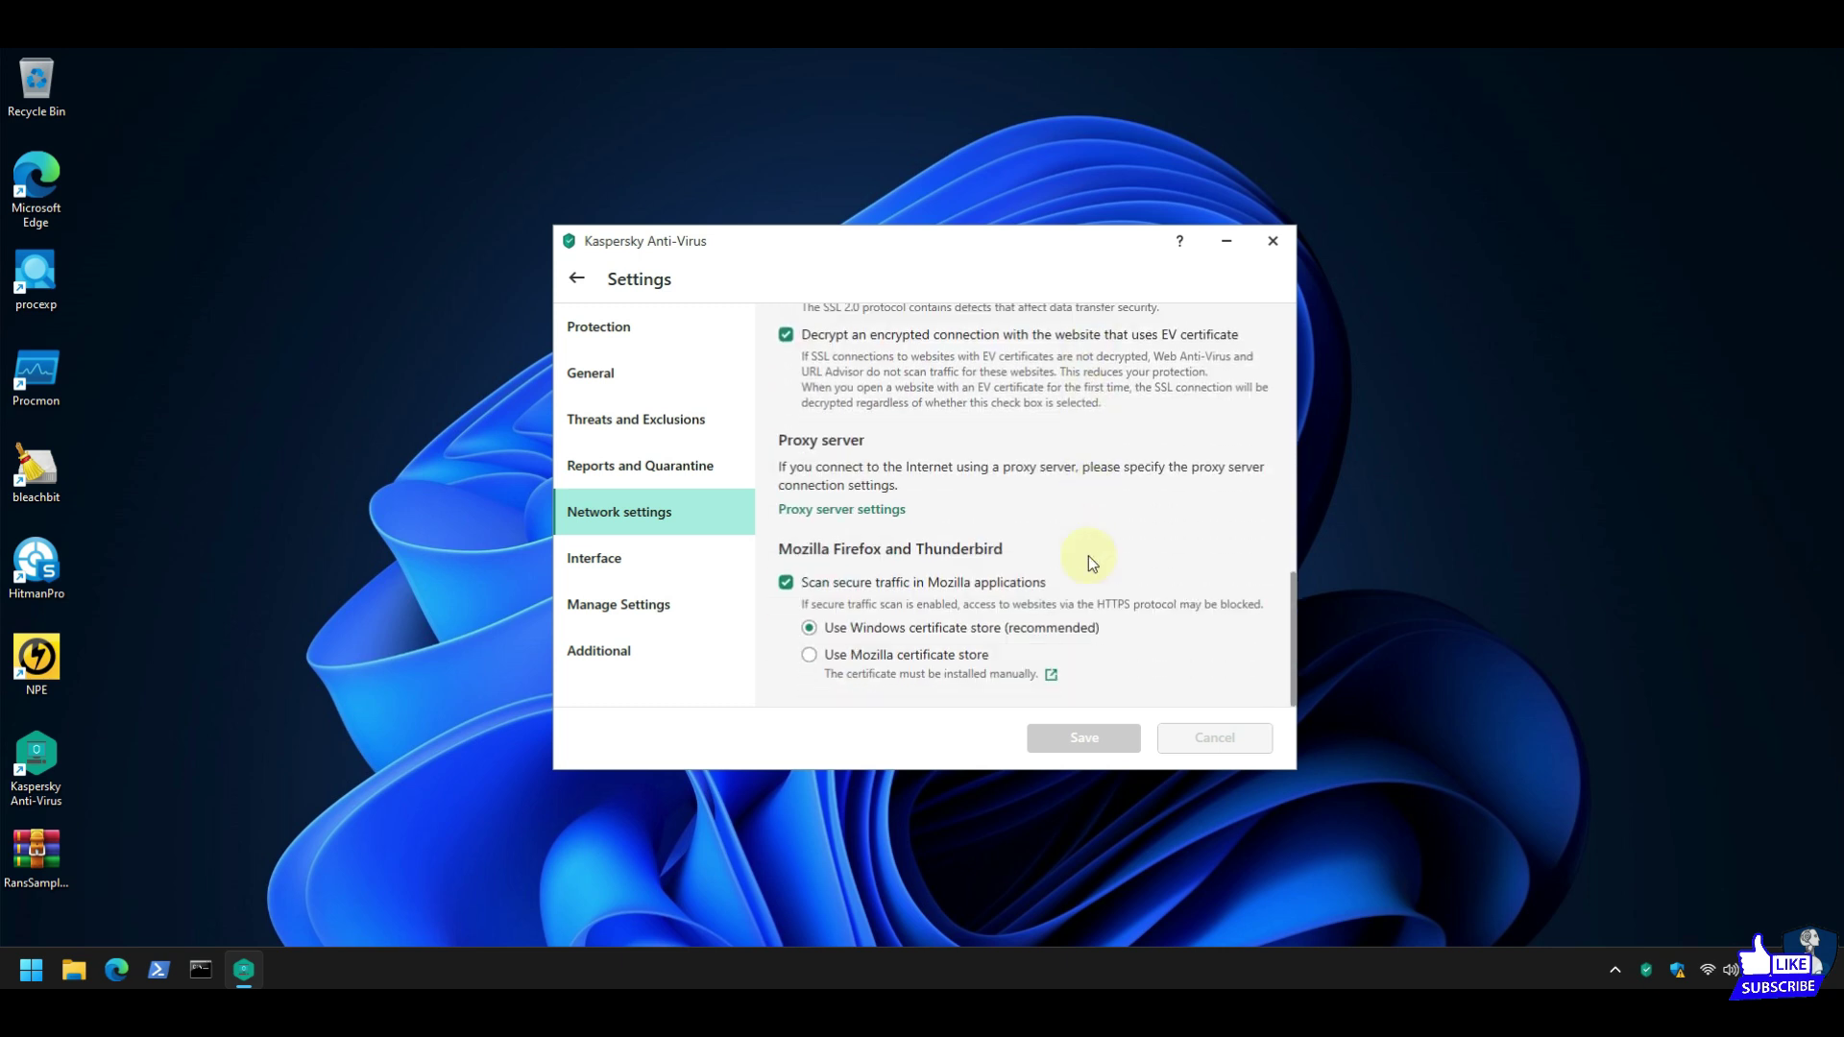
Review the Interface, Manage Settings and Additional sections of the application settings.
left_click(615, 560)
scroll(928, 481, "down", 10)
scroll(926, 474, "down", 1)
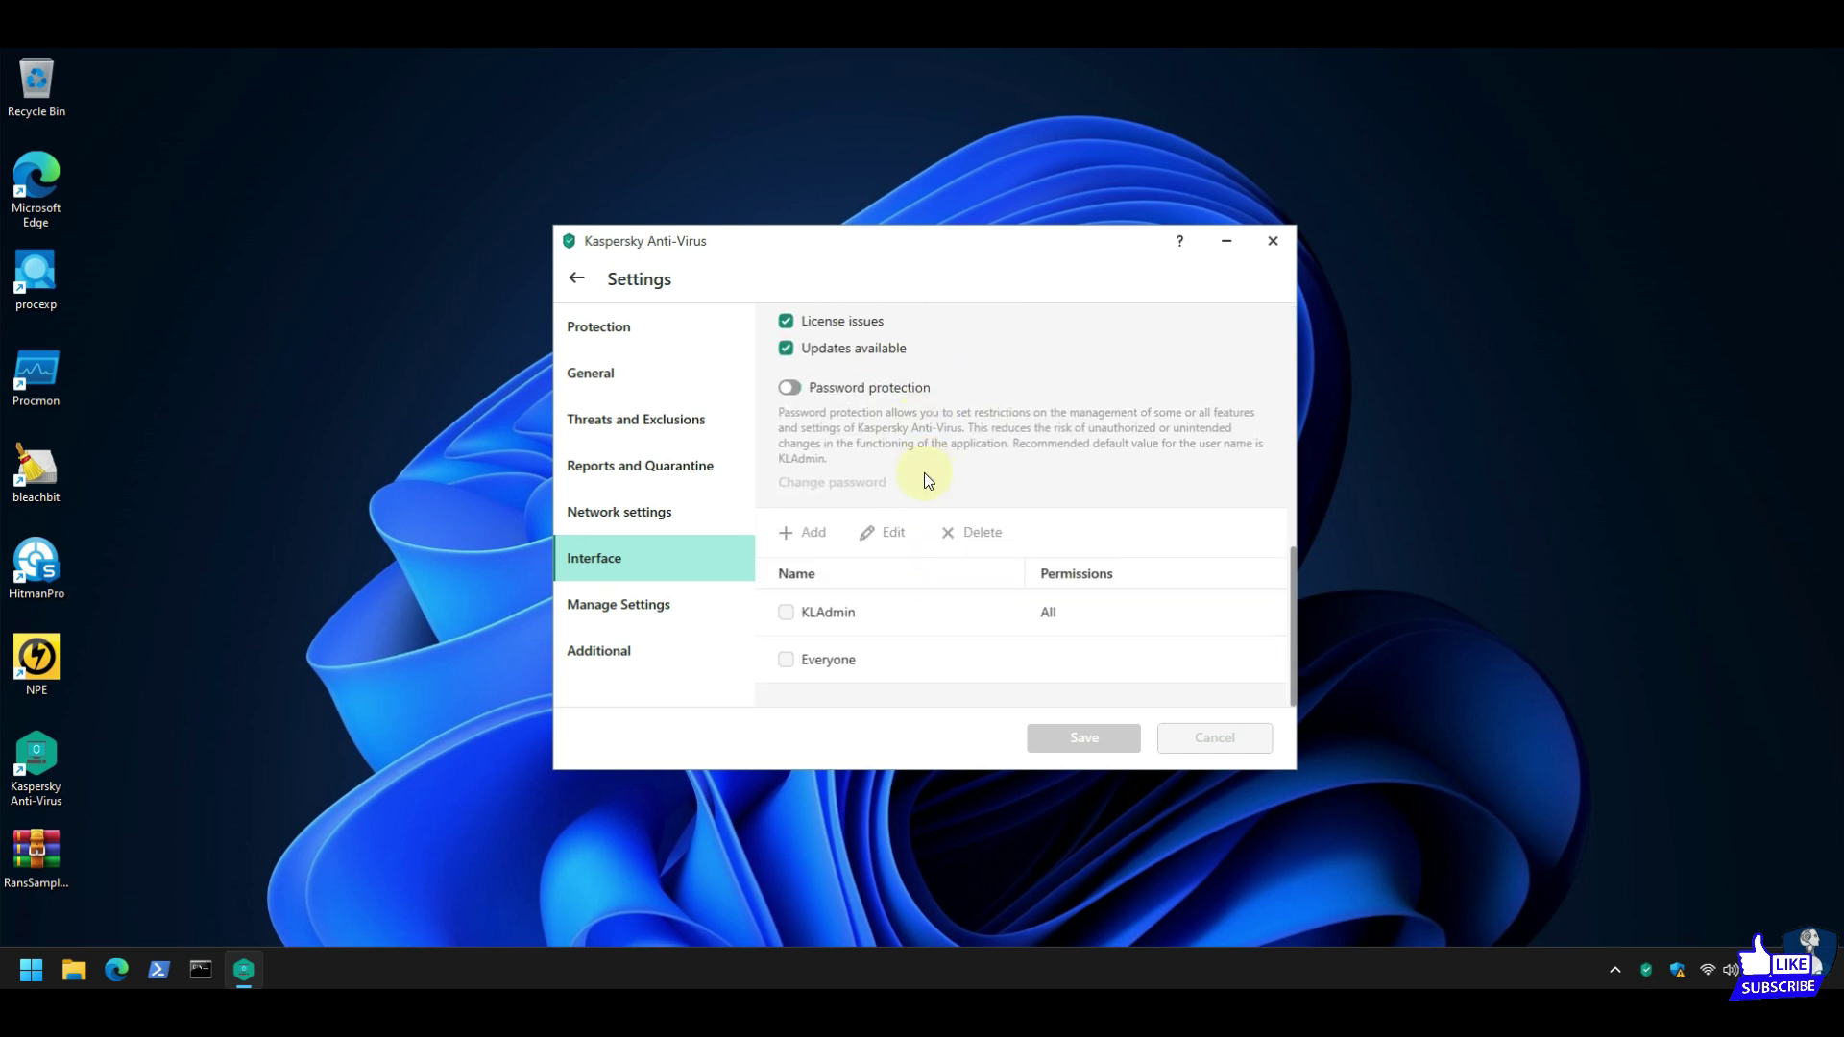
left_click(589, 614)
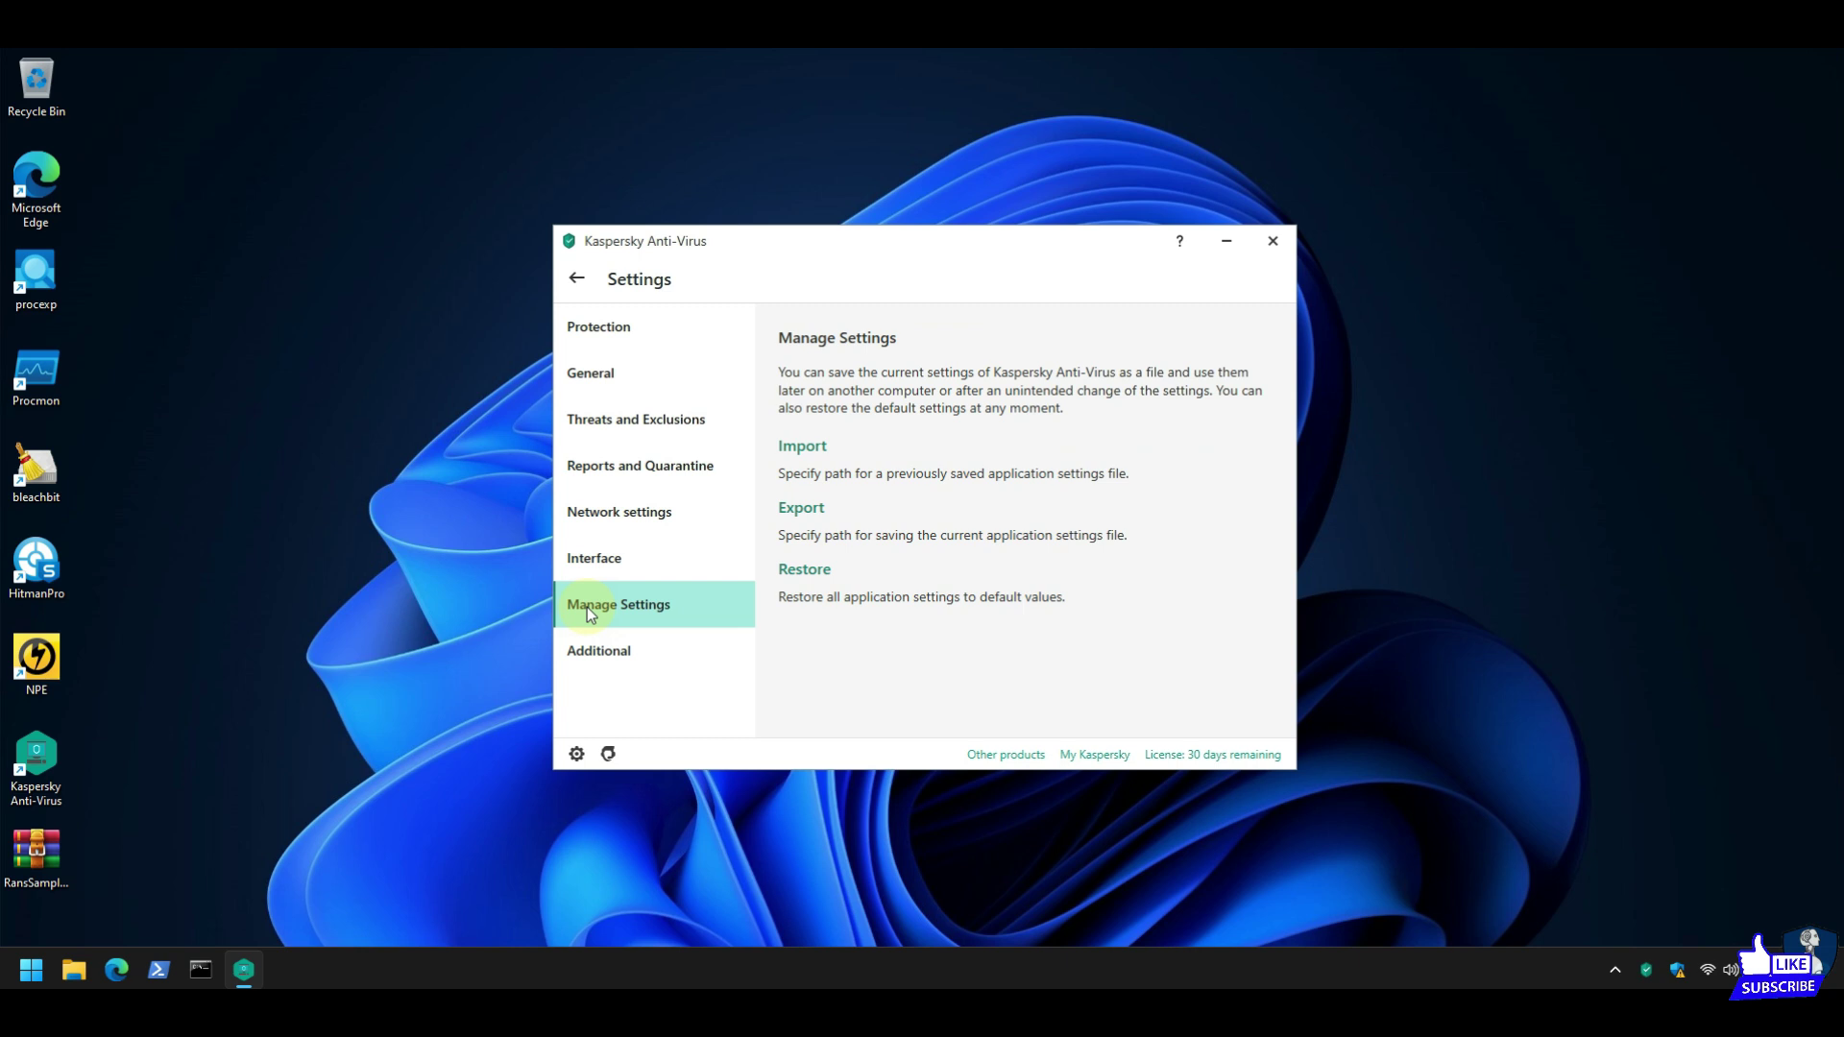
left_click(595, 655)
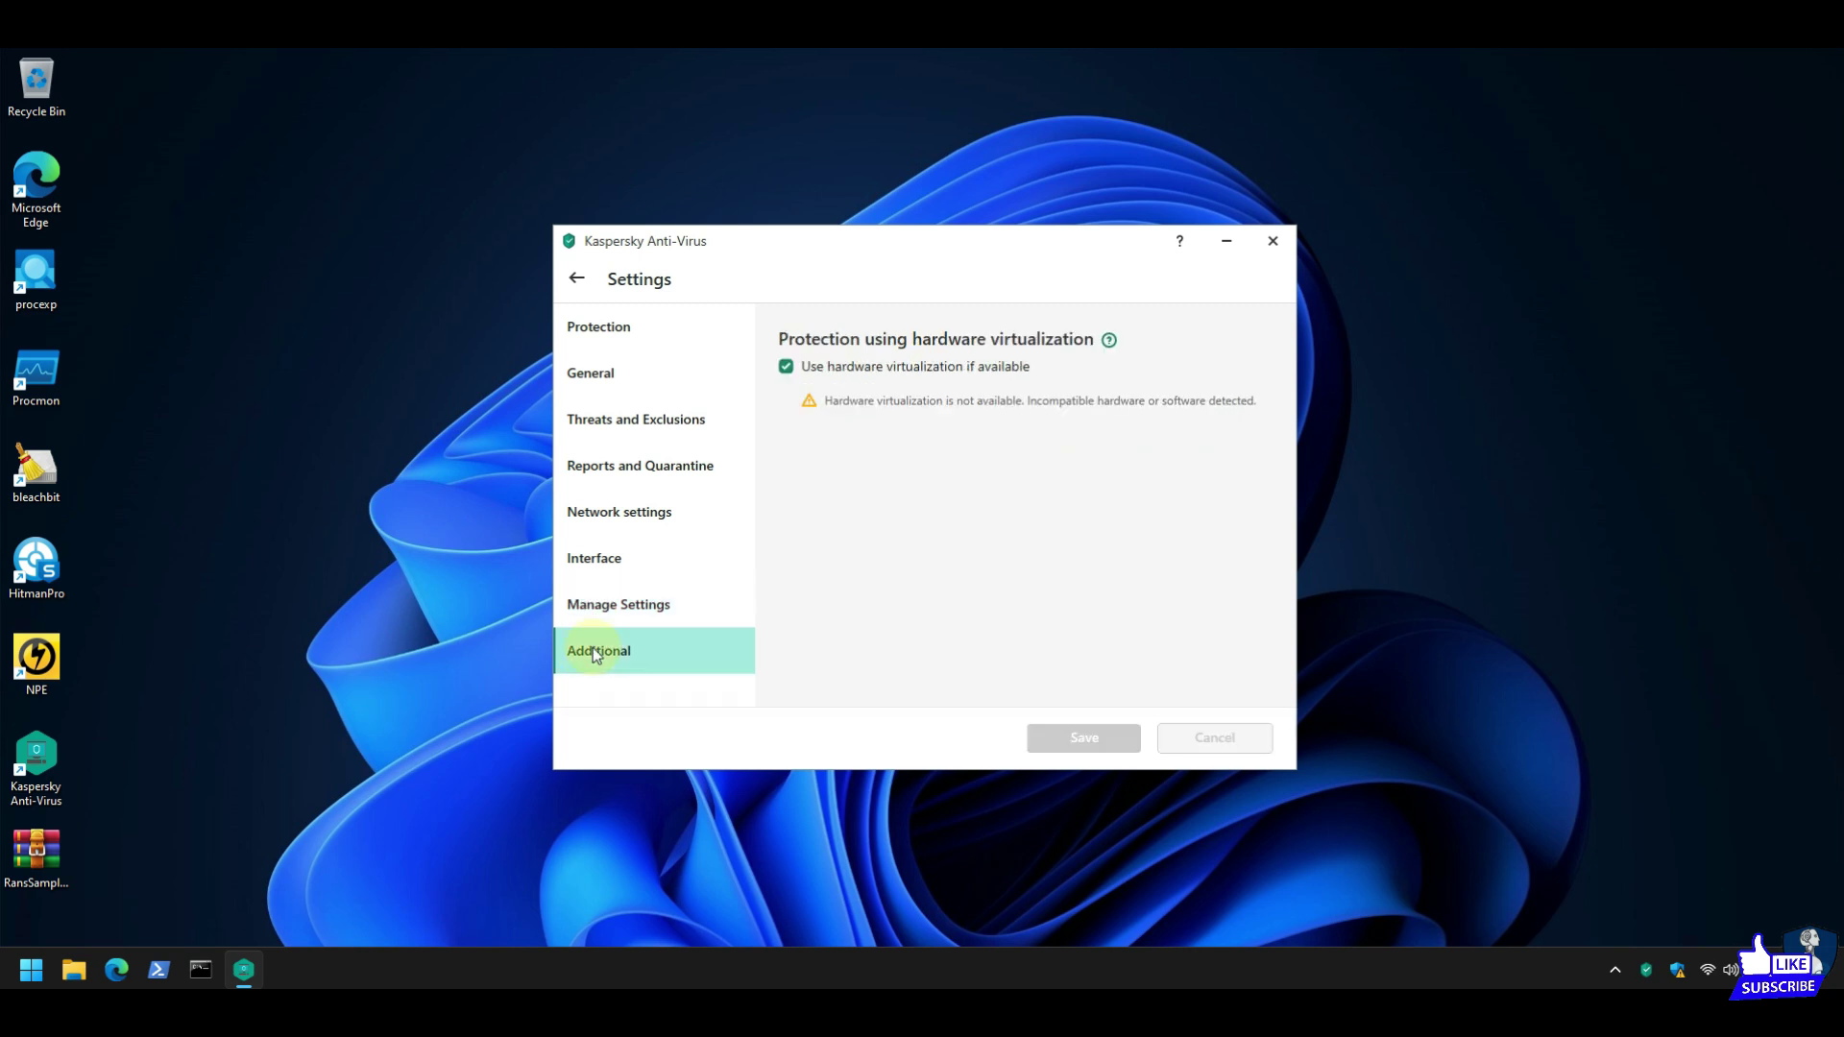
Examine the File Anti-Virus settings, covering security level, action on threat detection, scan mode, scan technologies and exclusions.
left_click(598, 332)
scroll(929, 521, "up", 5)
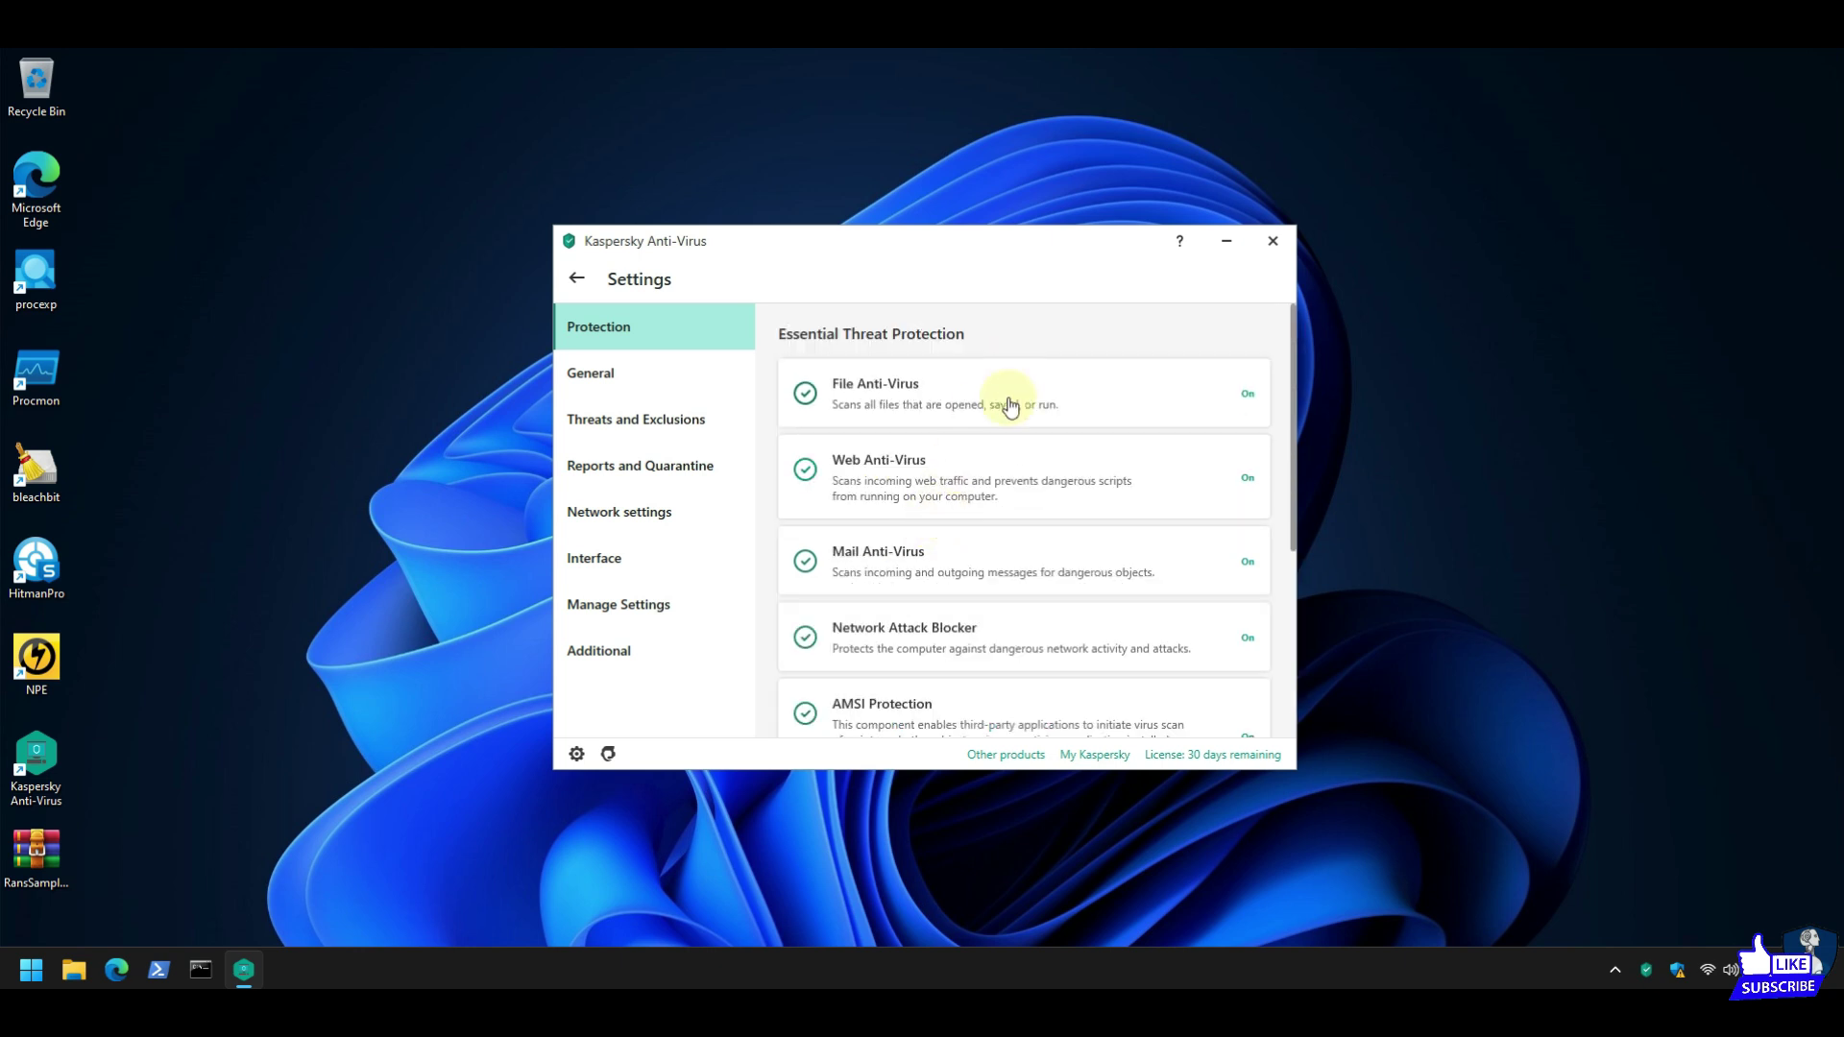
left_click(1009, 406)
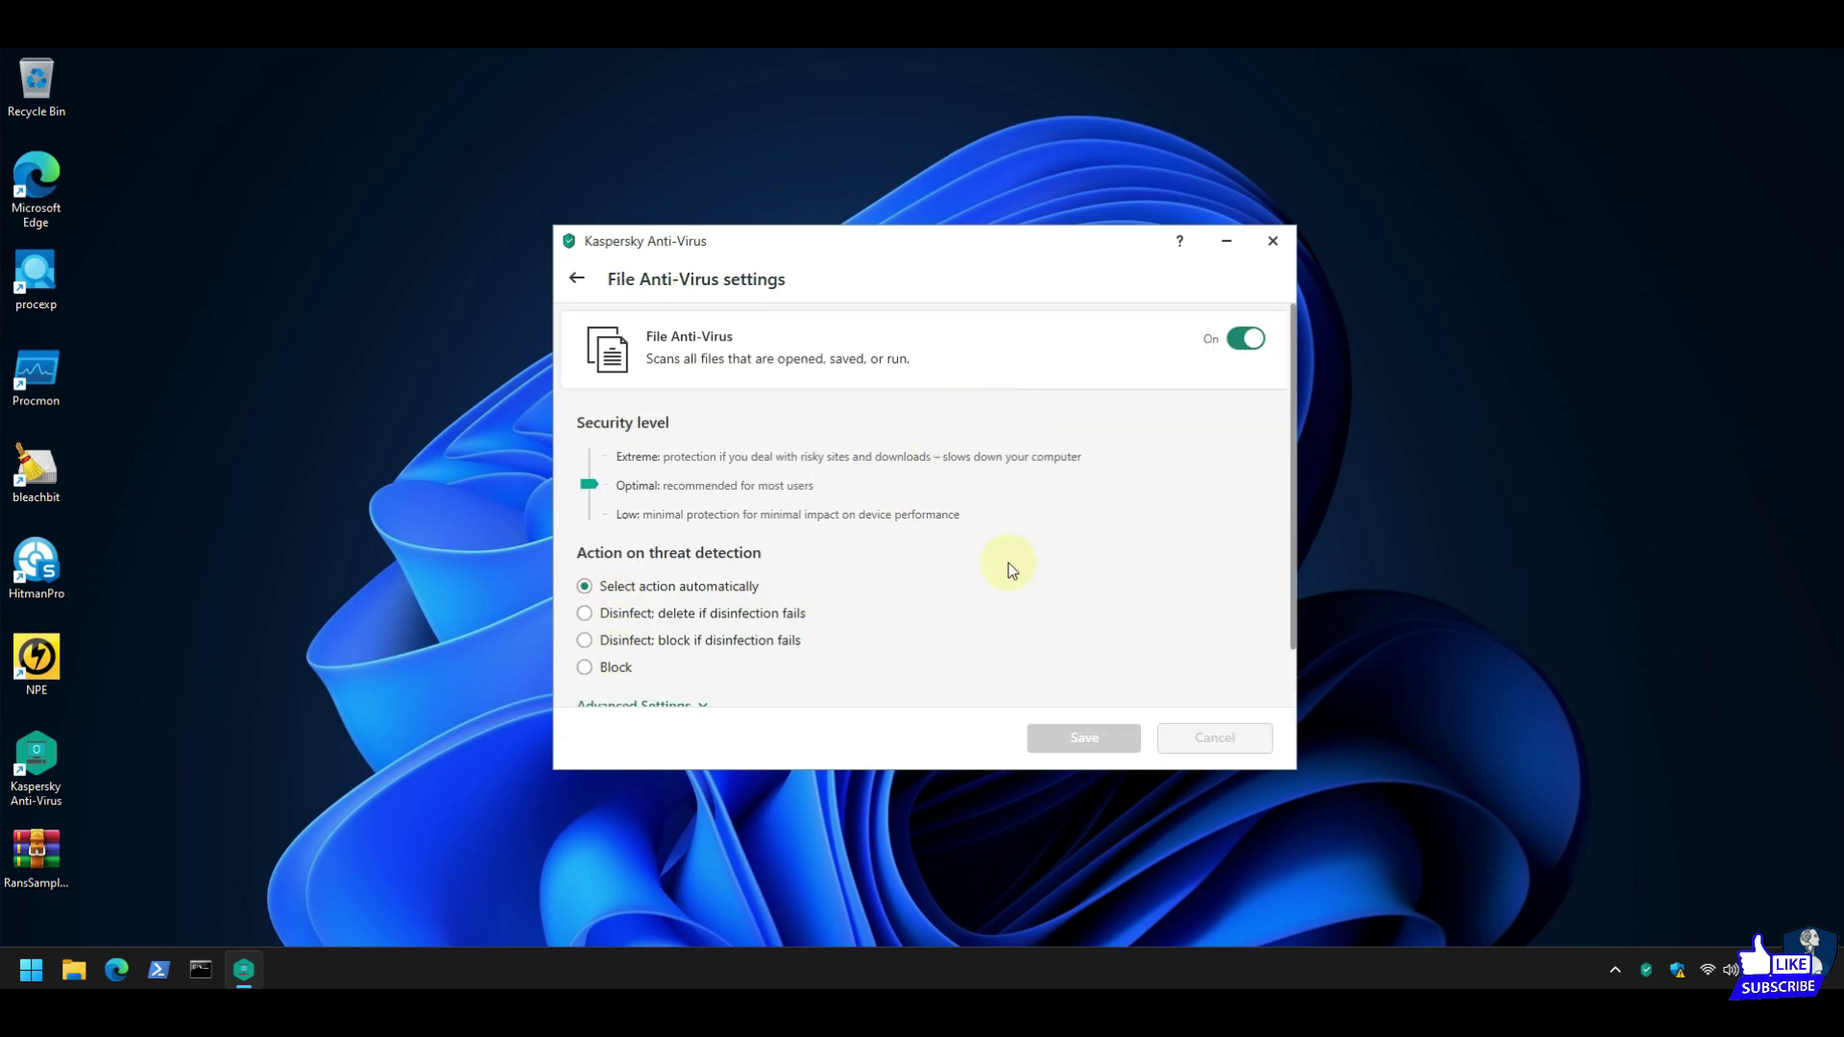
scroll(1008, 569, "down", 1)
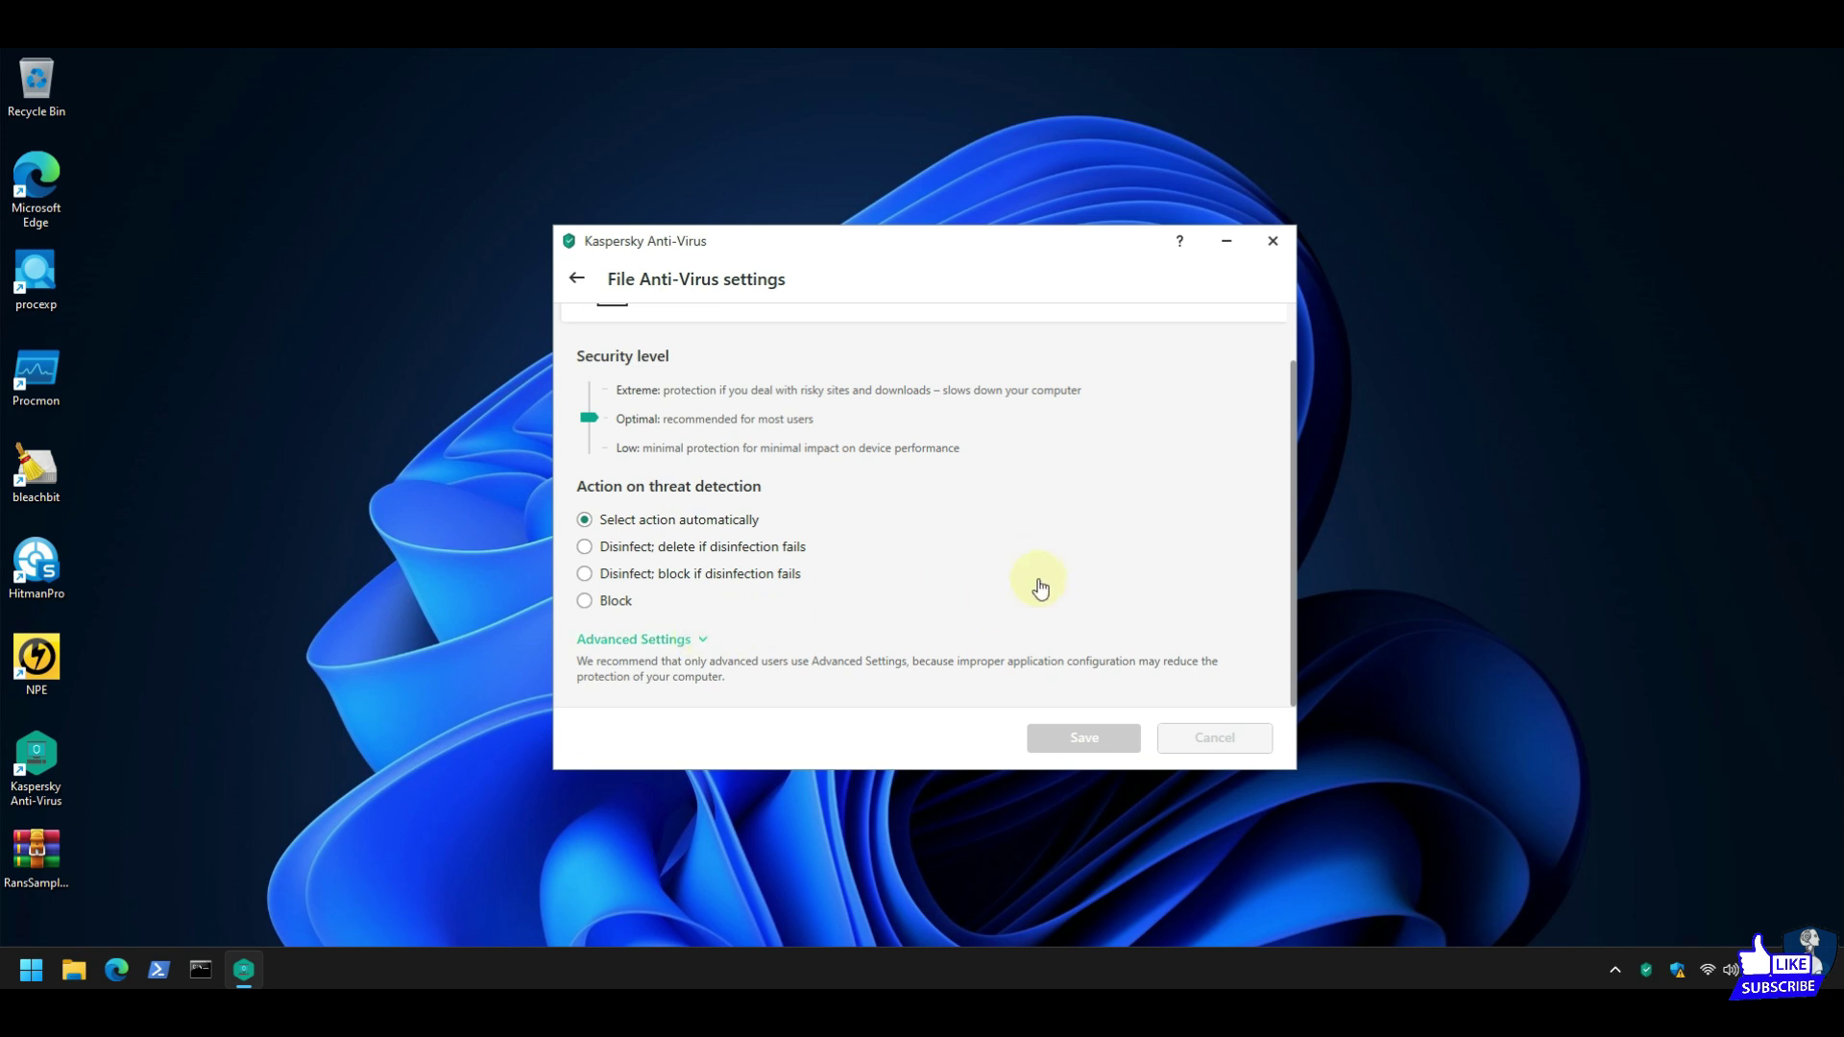
scroll(1039, 568, "down", 6)
scroll(1039, 569, "down", 4)
scroll(1039, 568, "down", 7)
scroll(1039, 569, "down", 4)
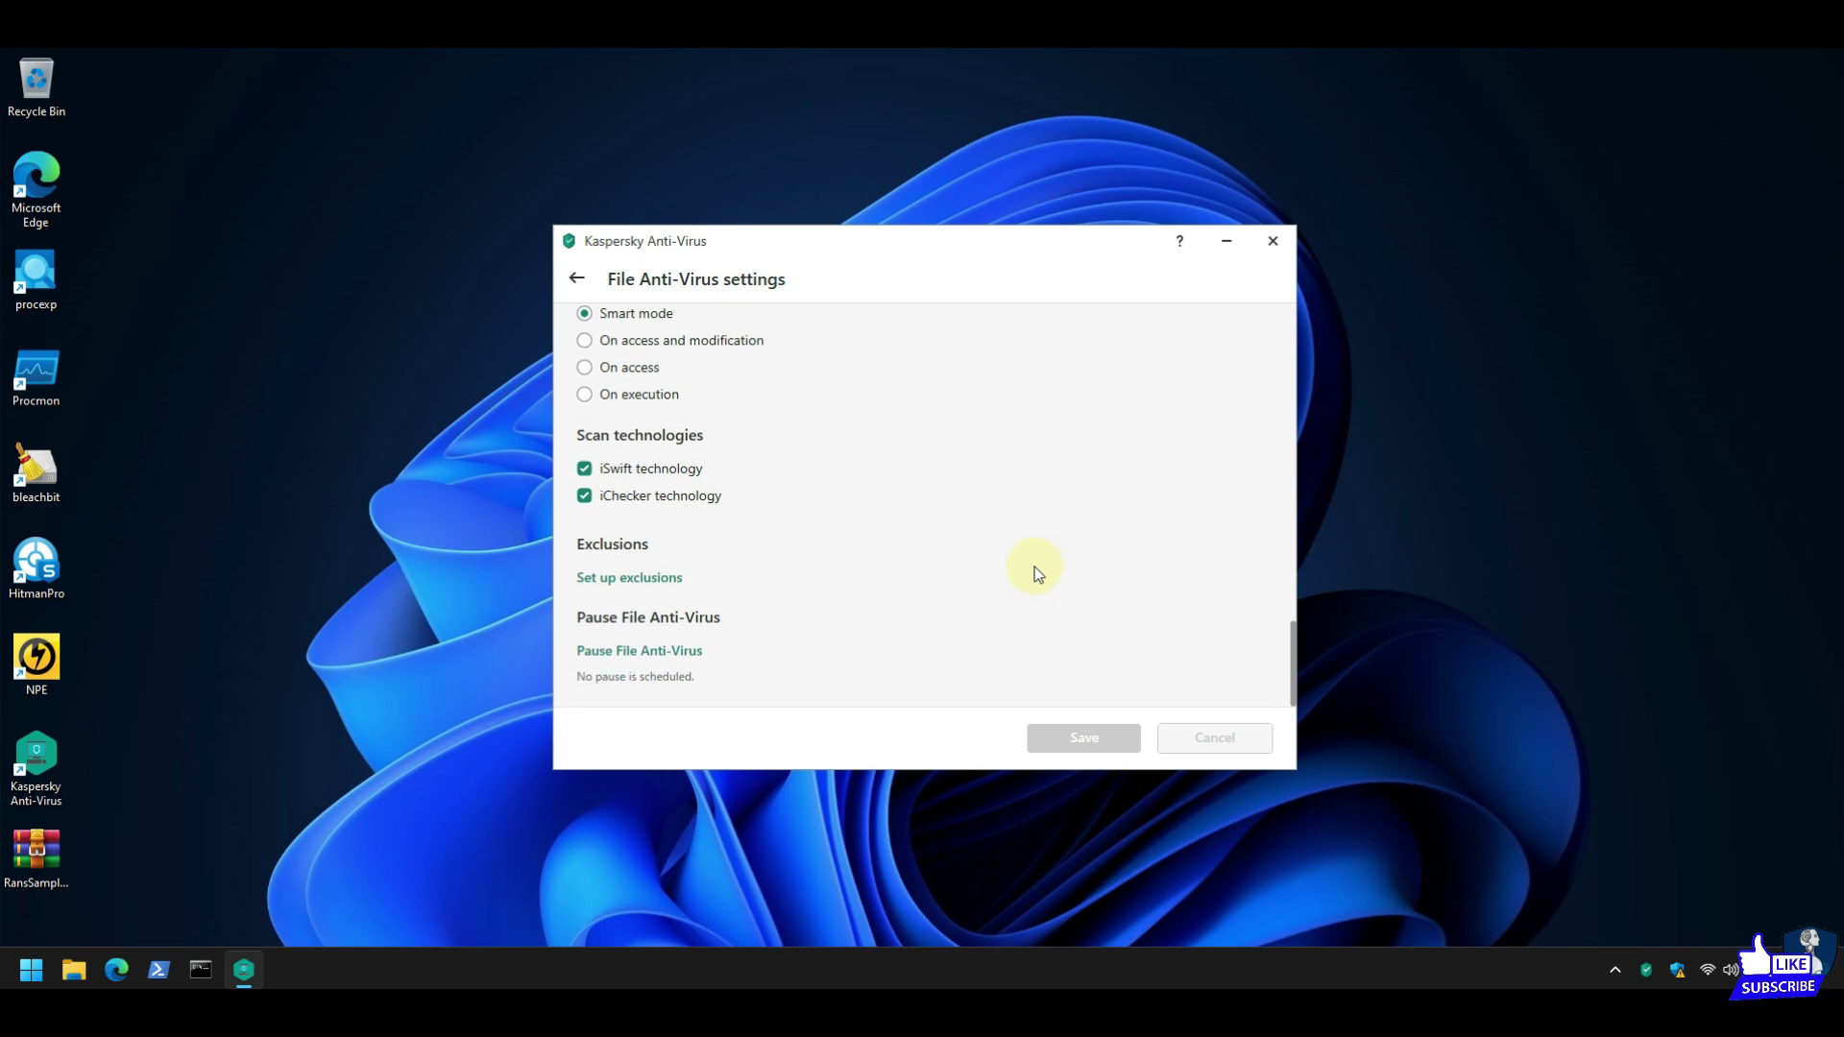
left_click(579, 280)
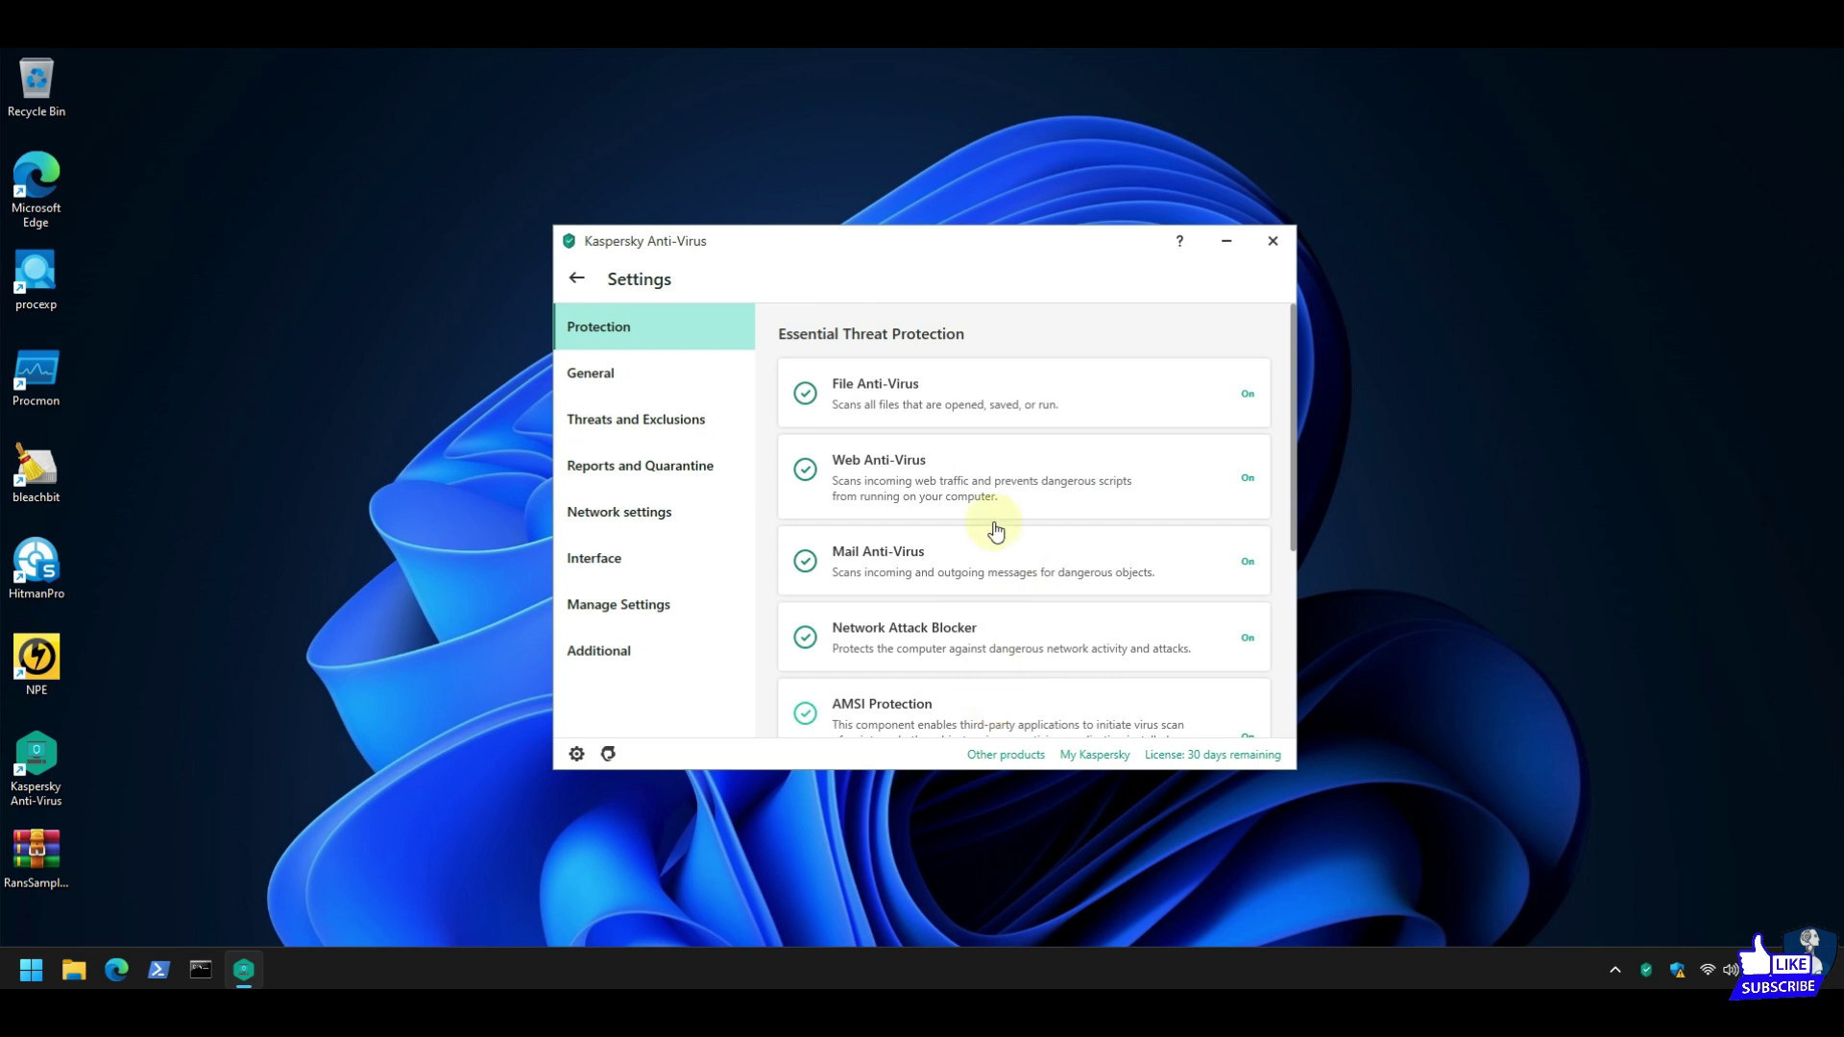
Review the AMSI Protection settings for compound files and size limit, and return to the main window.
scroll(989, 527, "down", 1)
left_click(948, 663)
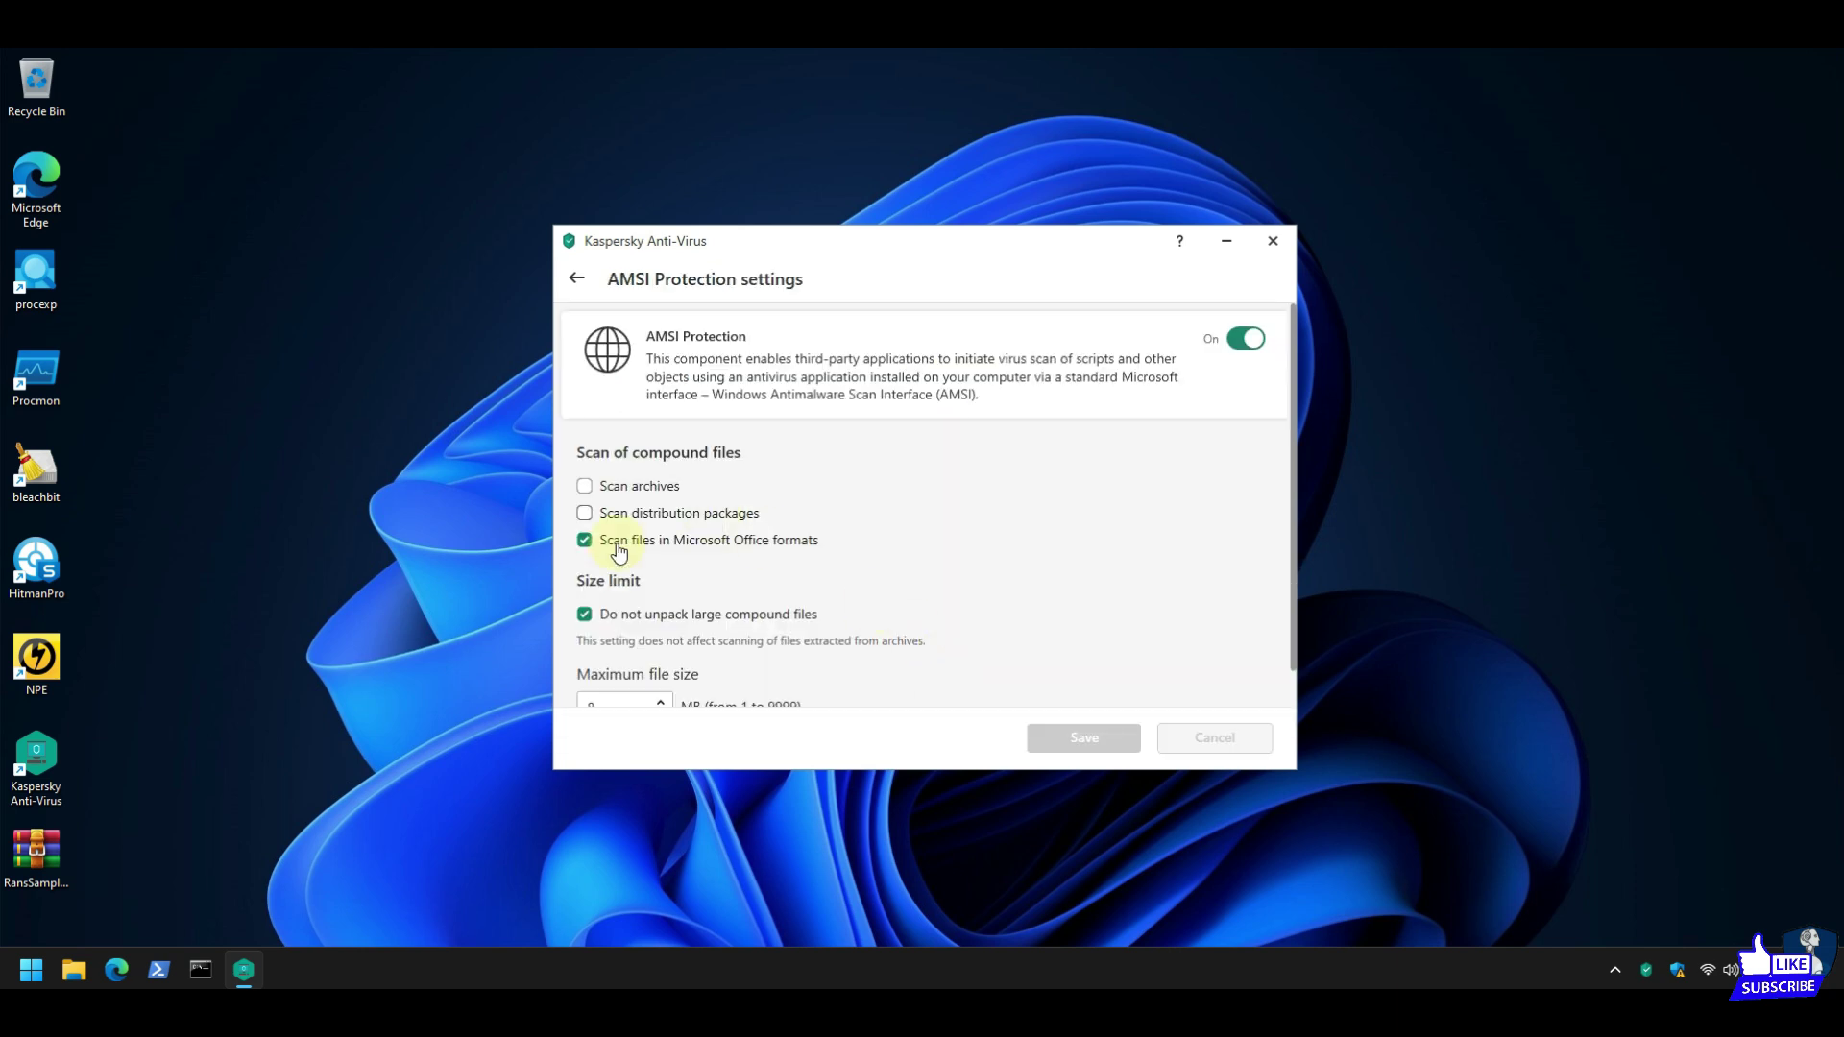
scroll(1079, 542, "down", 1)
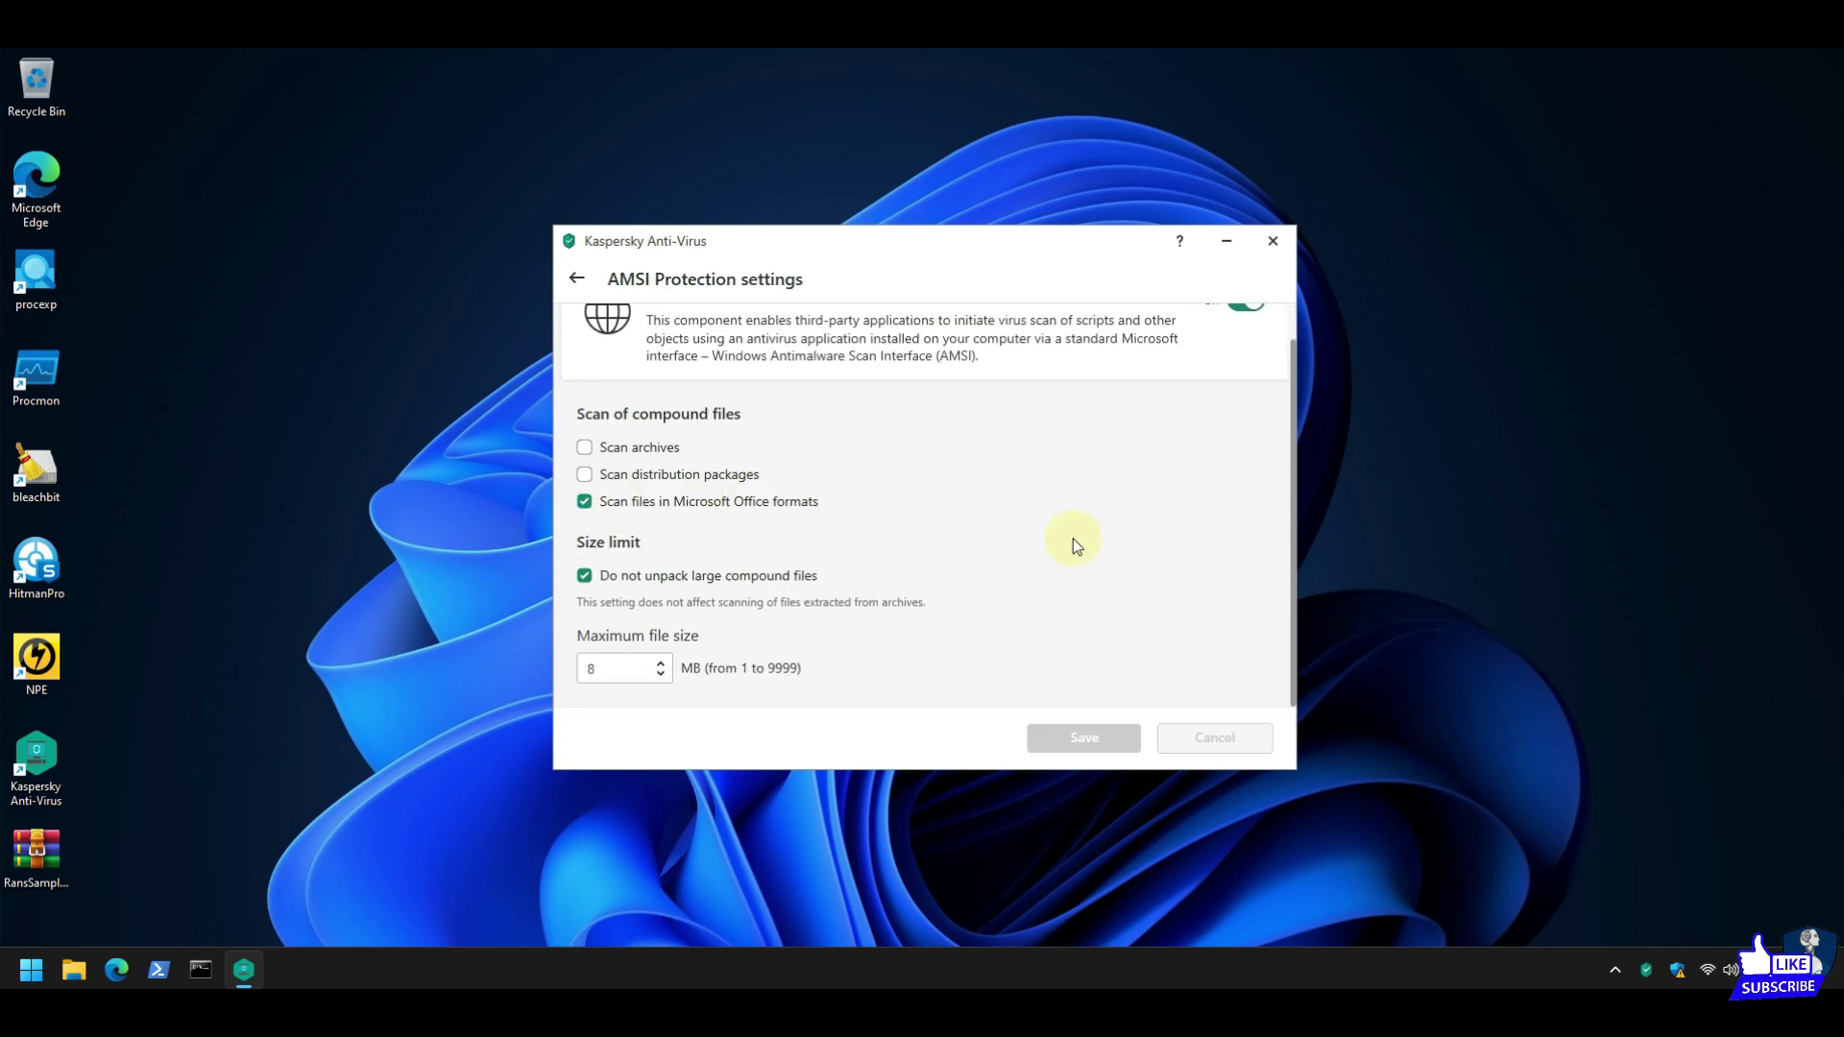
left_click(577, 278)
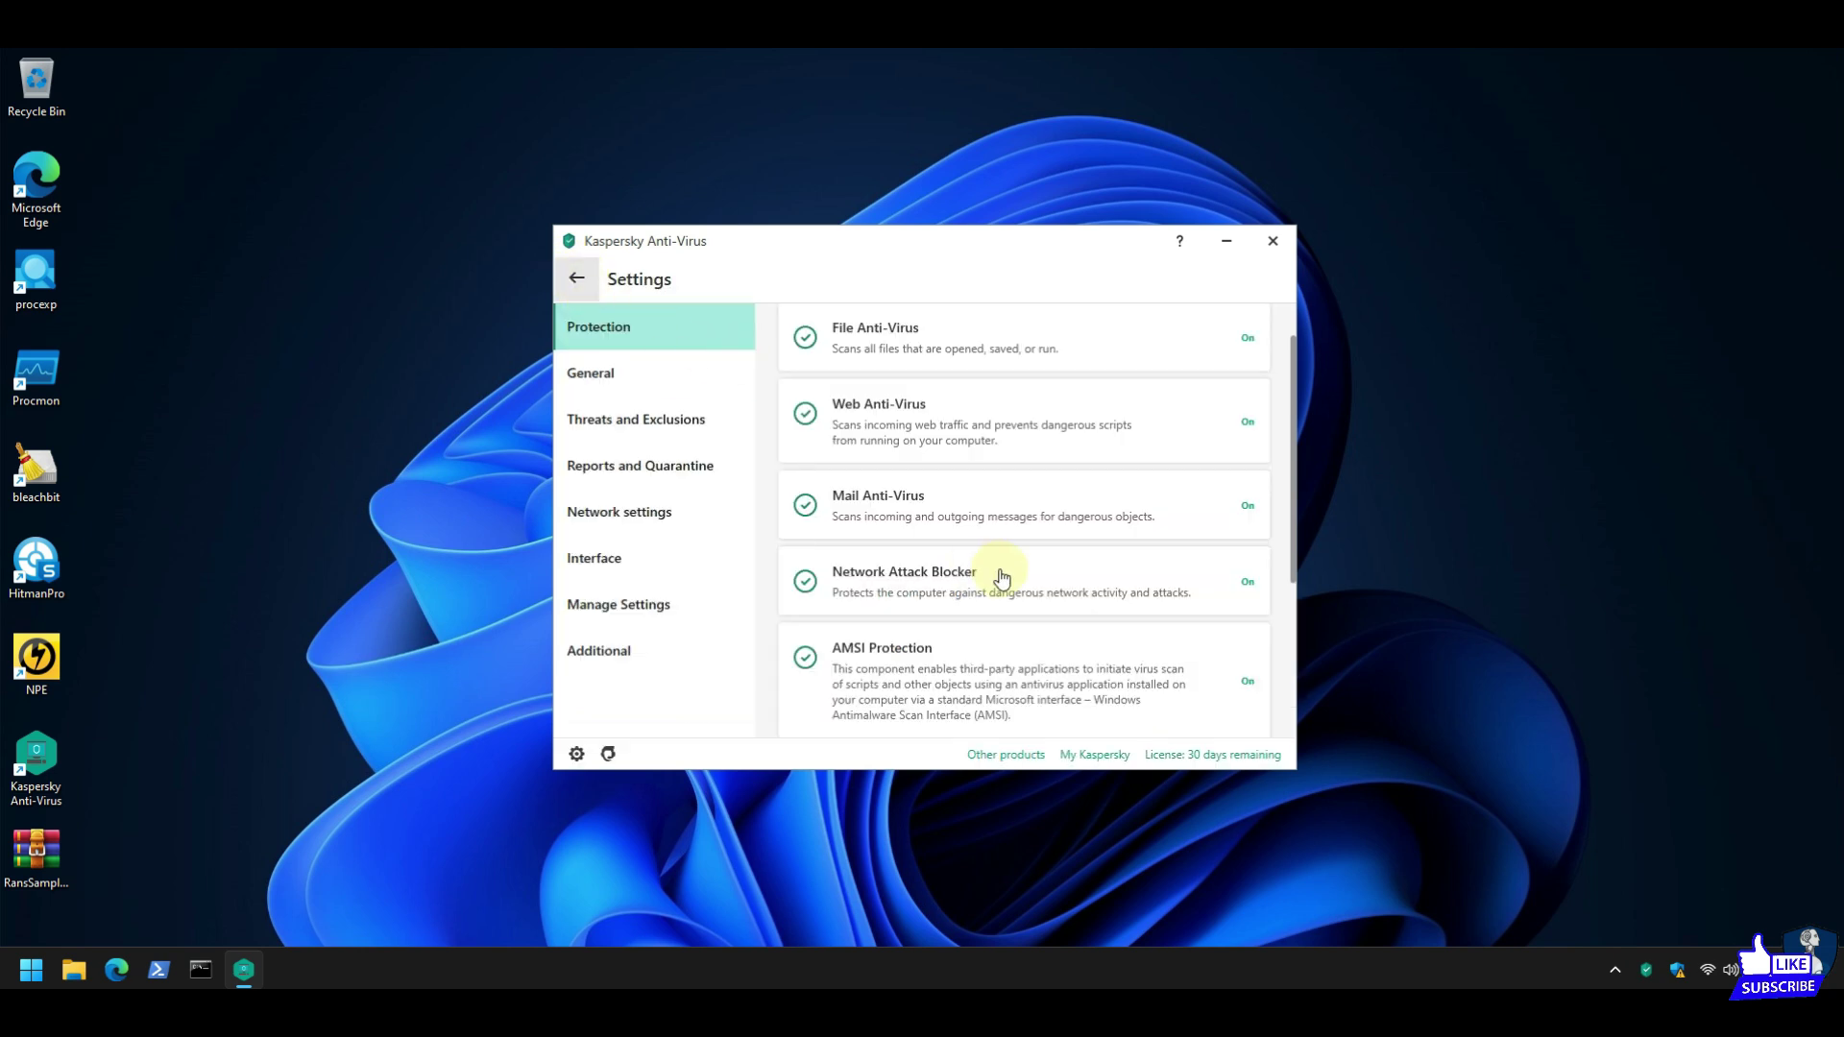
key("Escape")
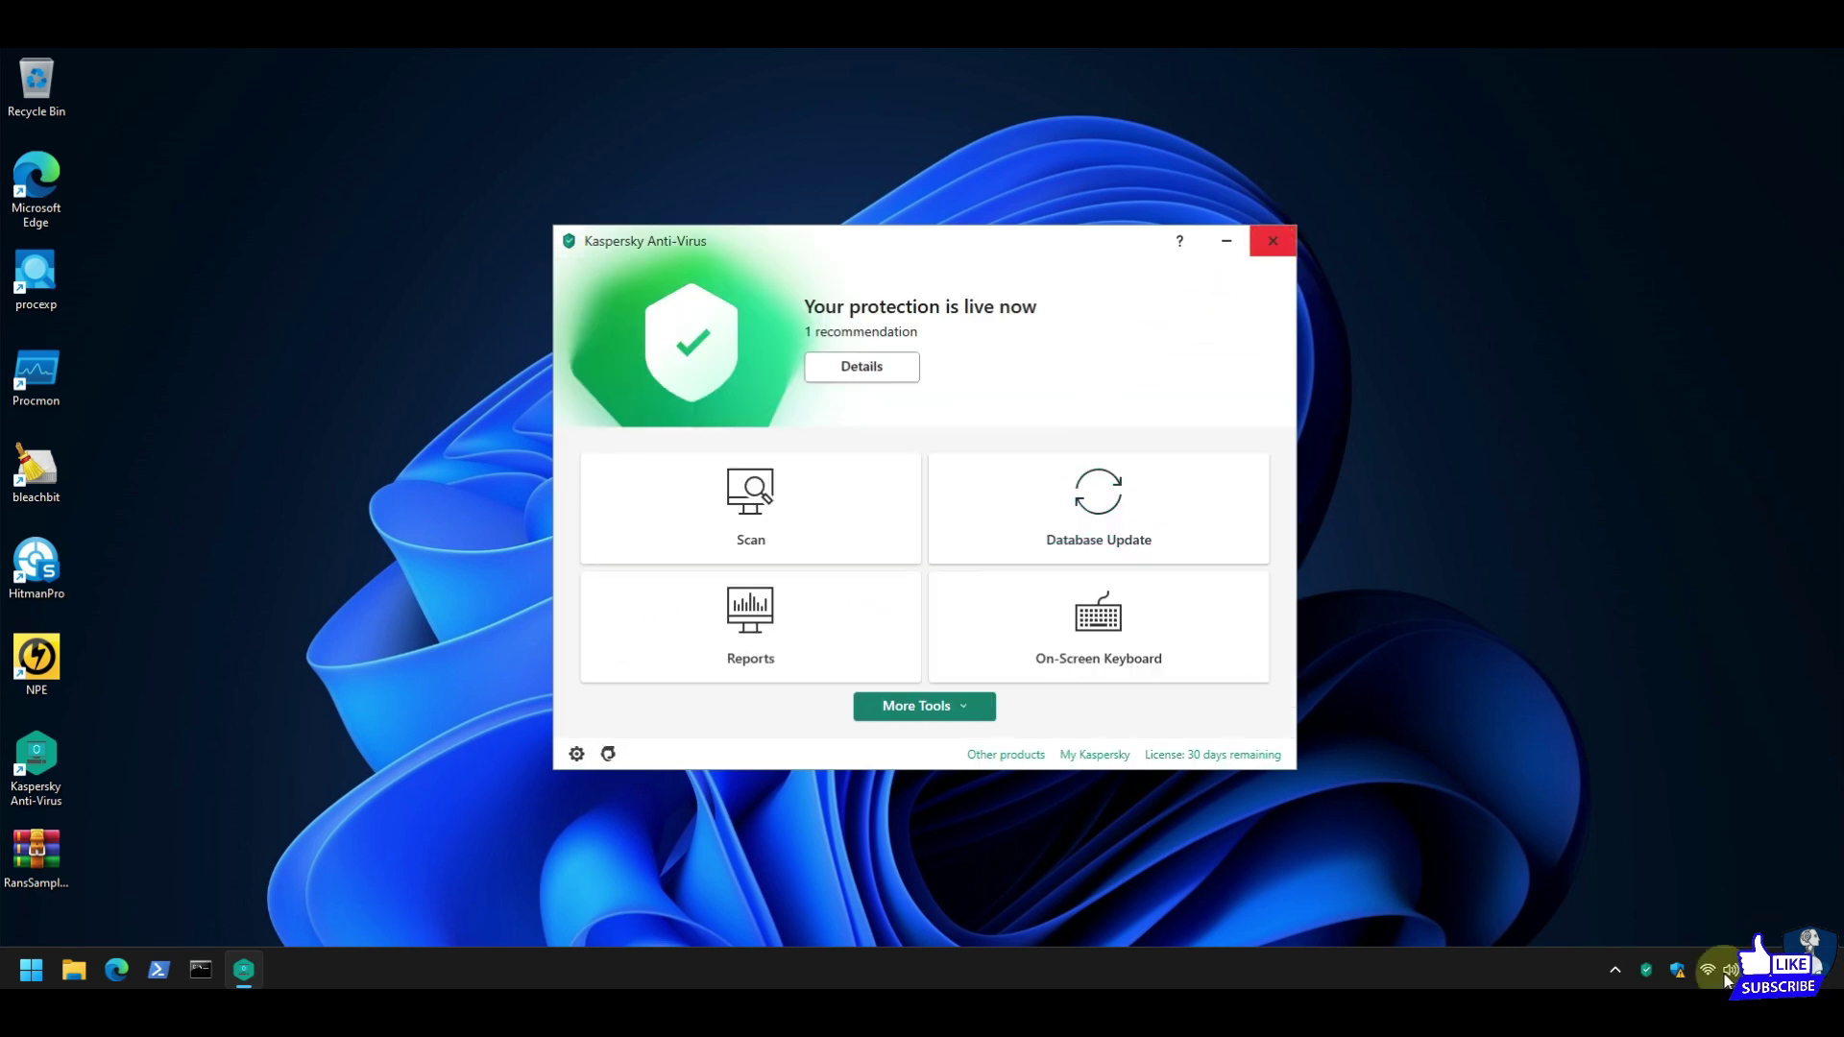
Pause Kaspersky protection with the Pause option and confirm it.
right_click(1648, 968)
left_click(1695, 869)
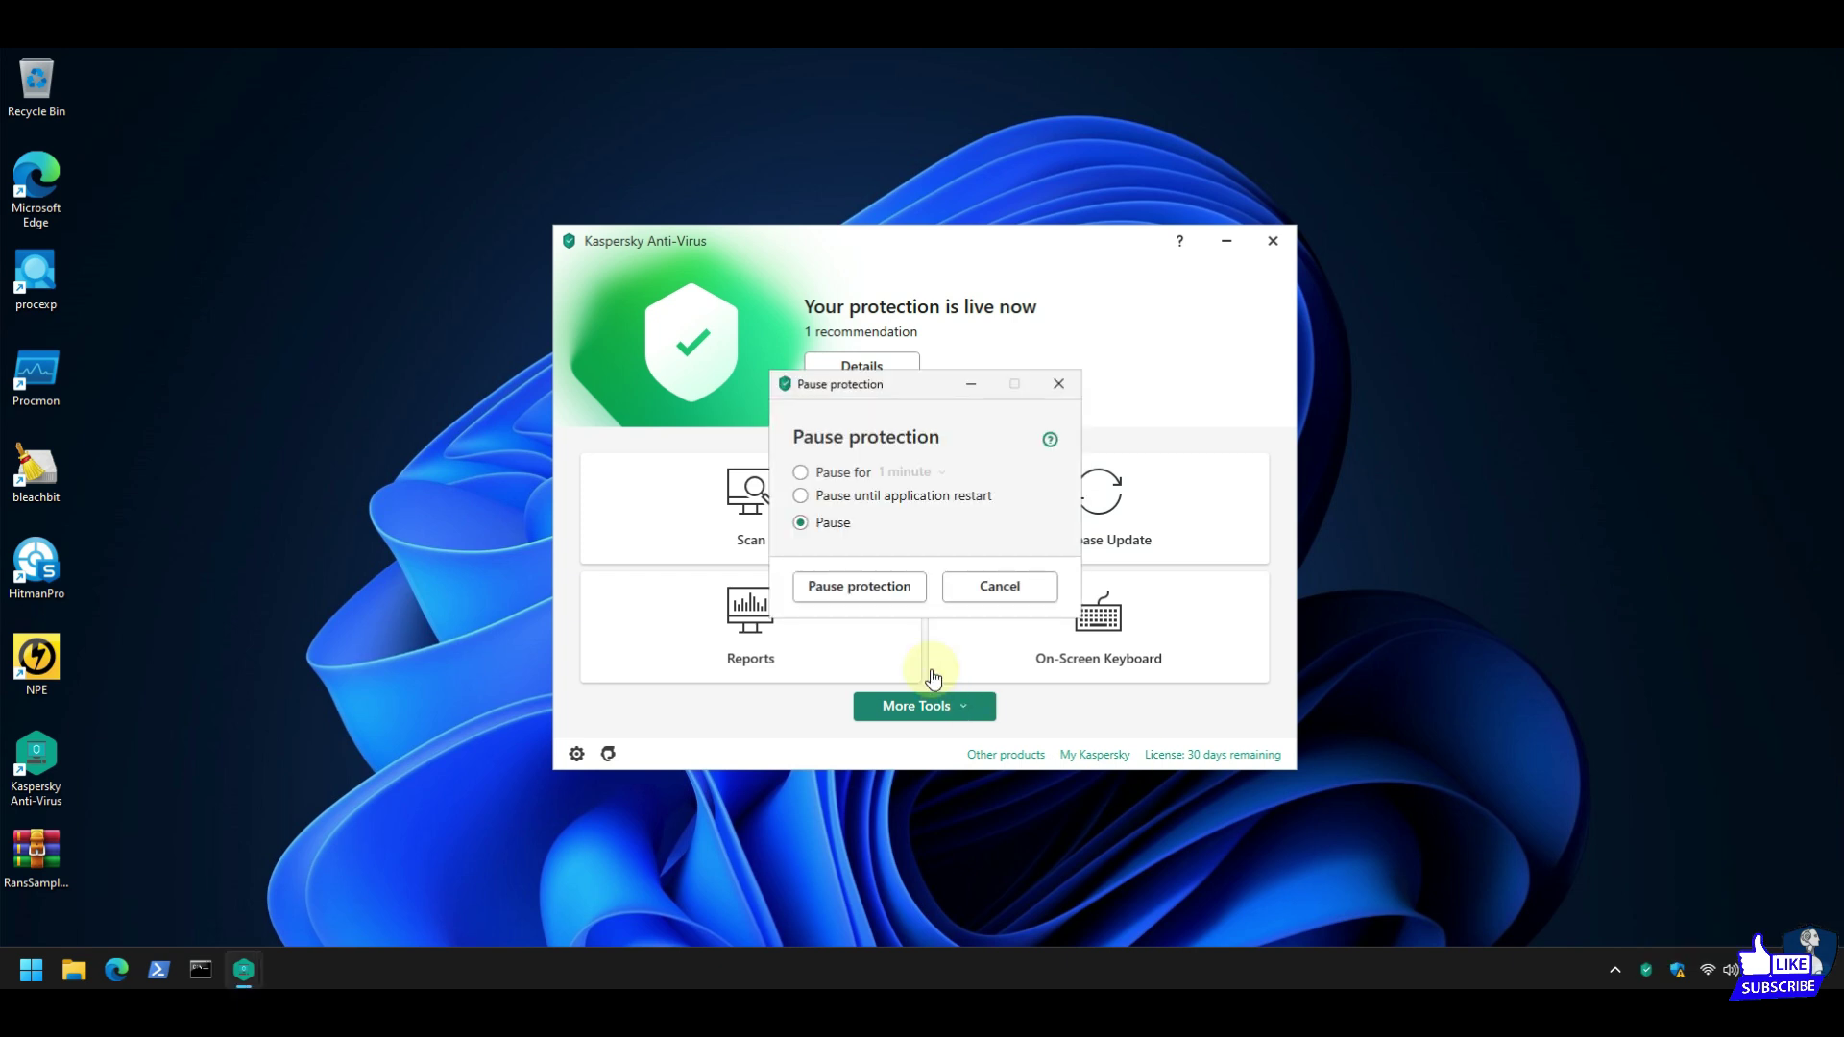
left_click(860, 587)
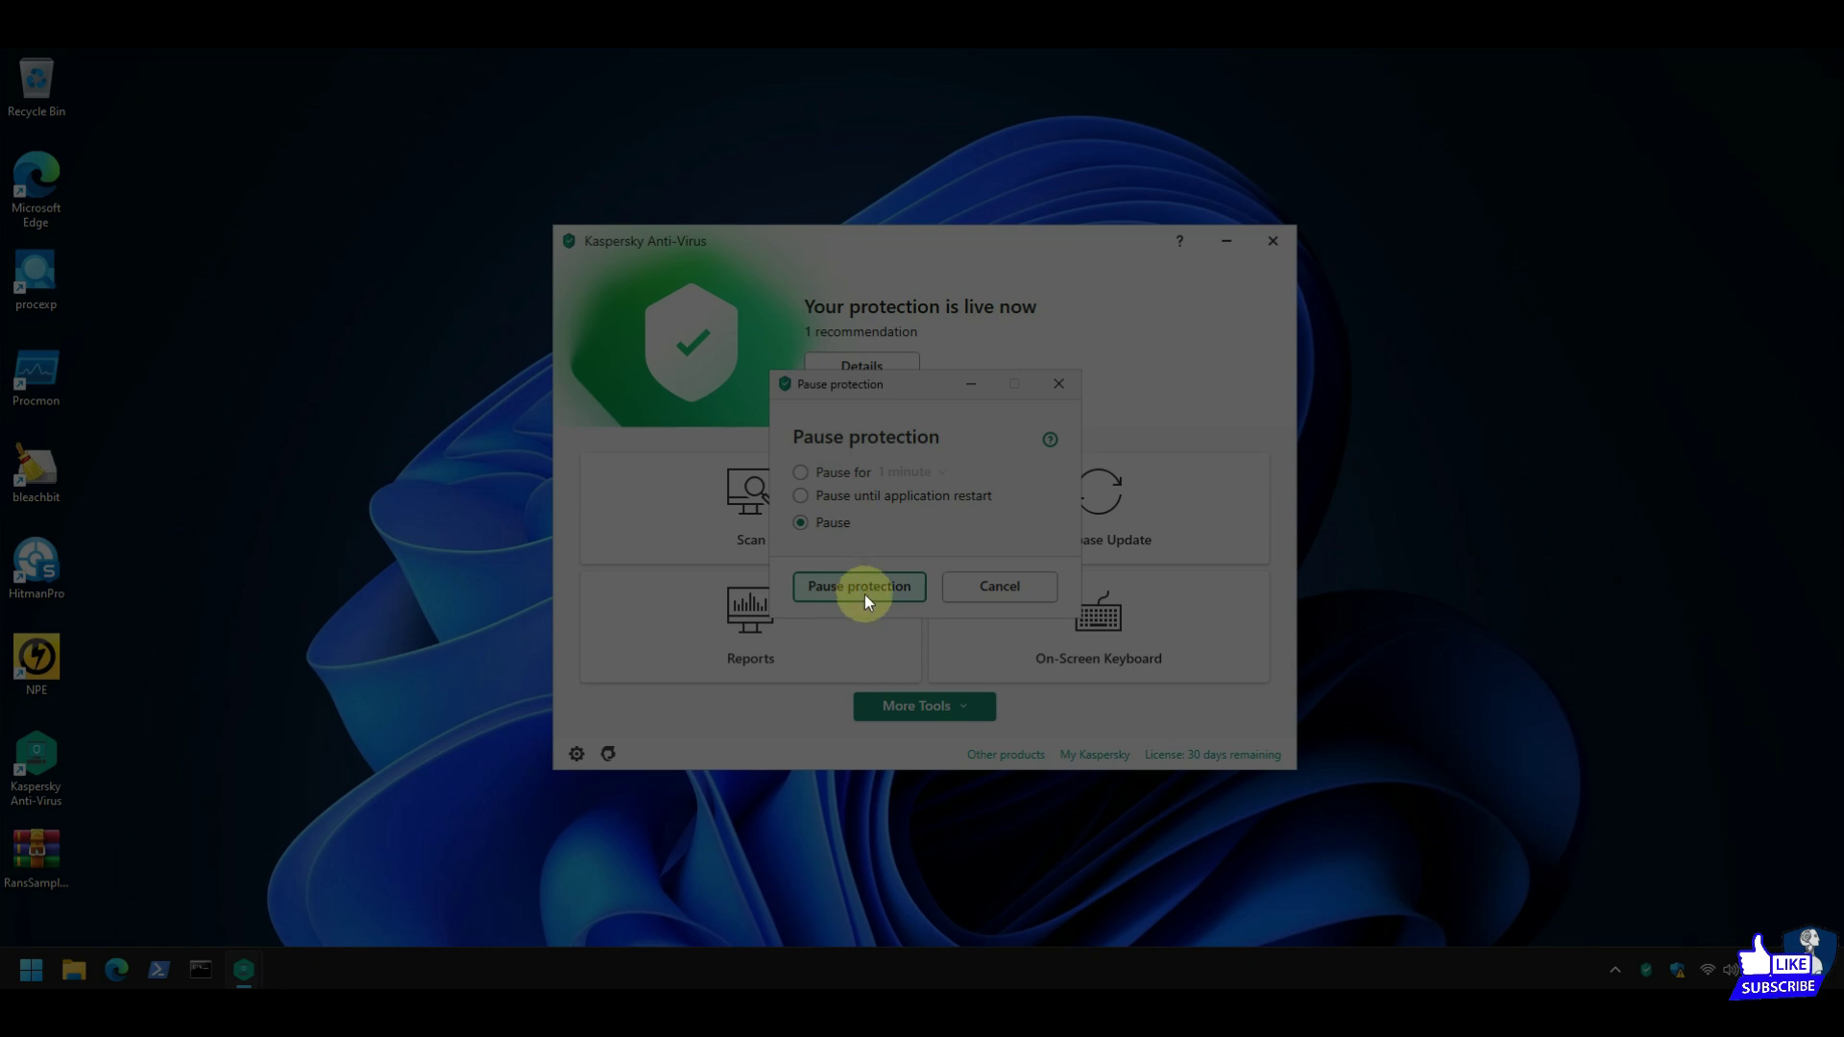
left_click(970, 630)
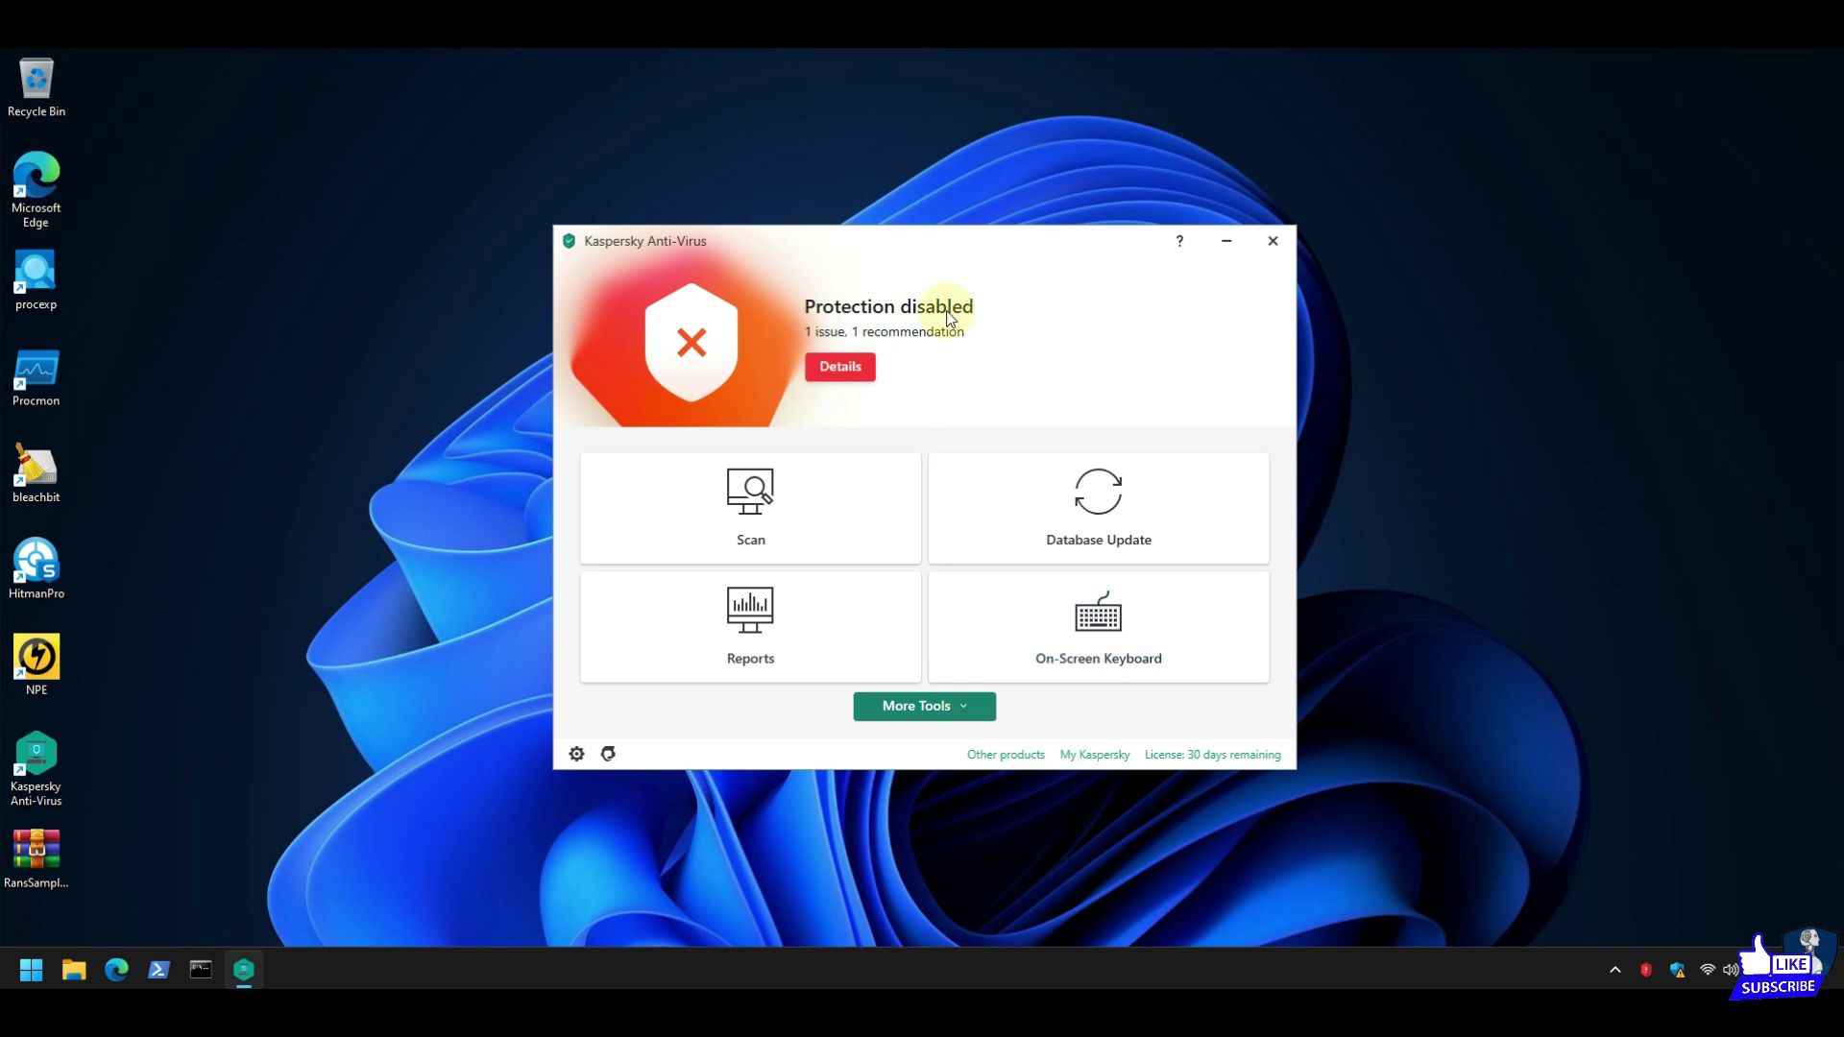
Minimize the Kaspersky window and extract RansSamples.zip to the desktop, entering the archive password.
left_click(1225, 246)
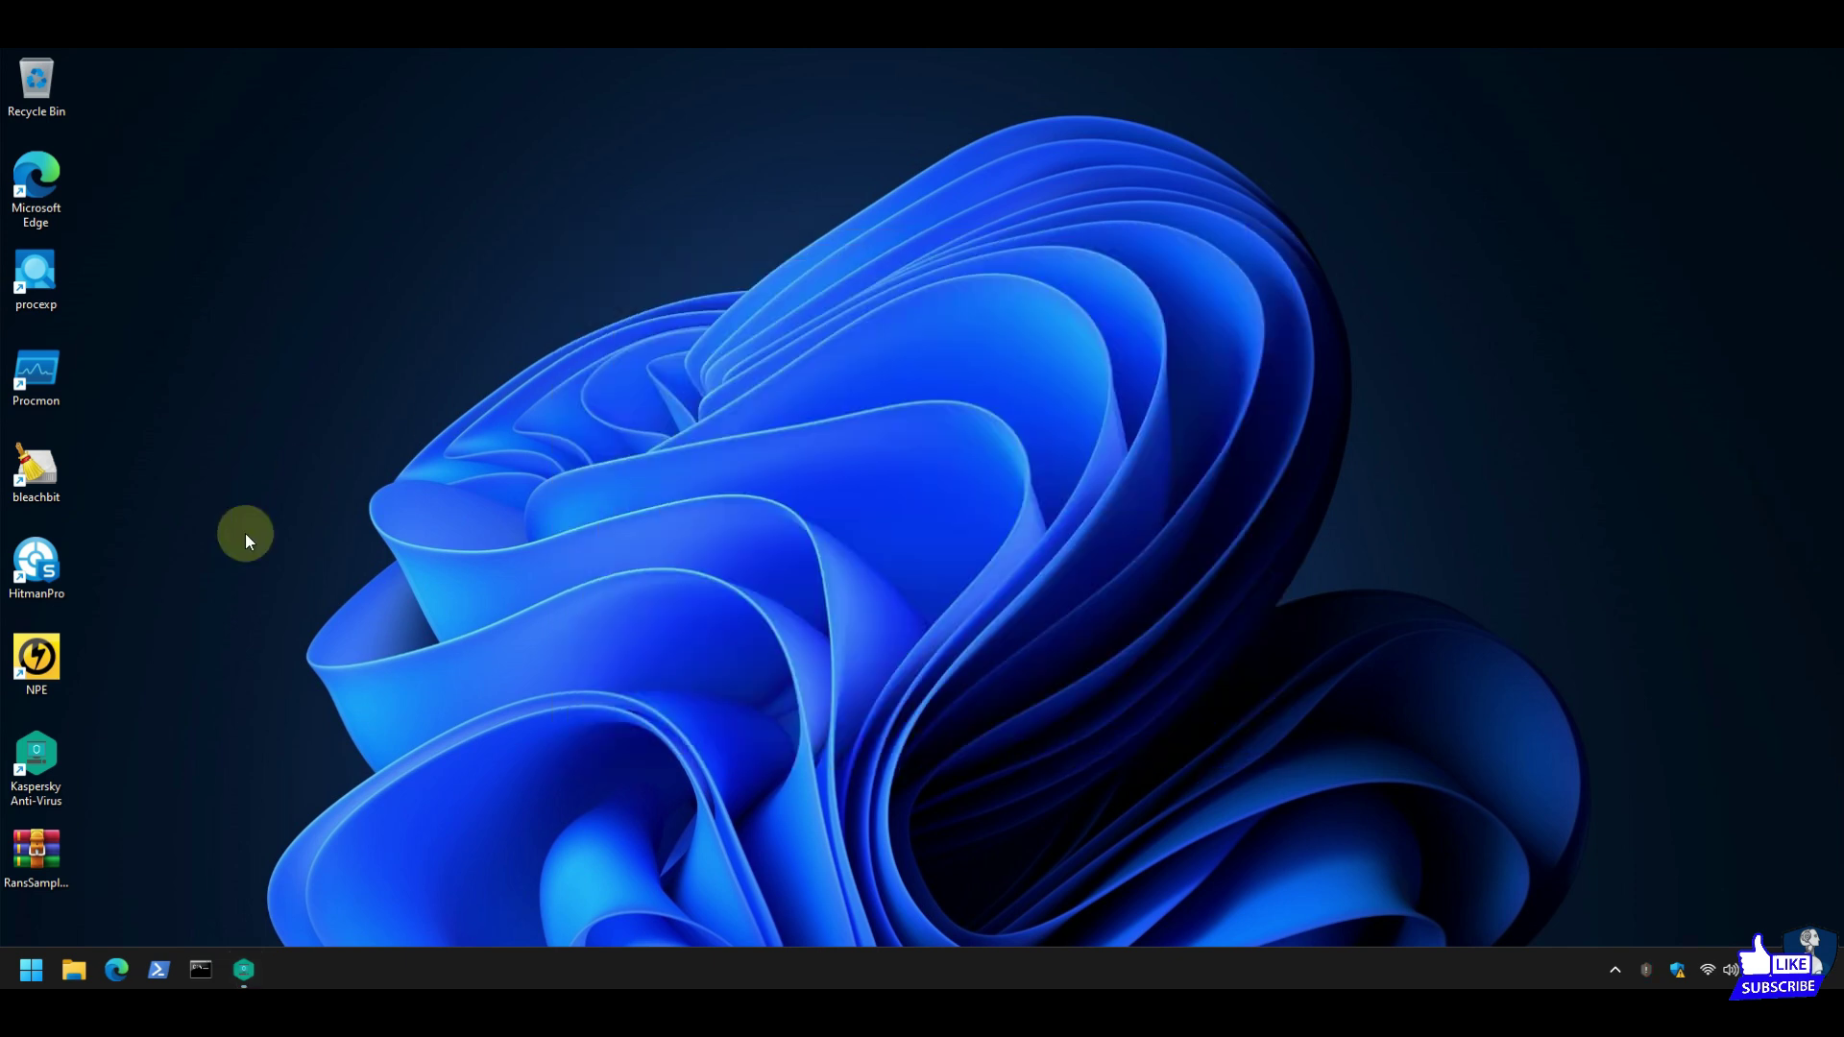
left_click(48, 834)
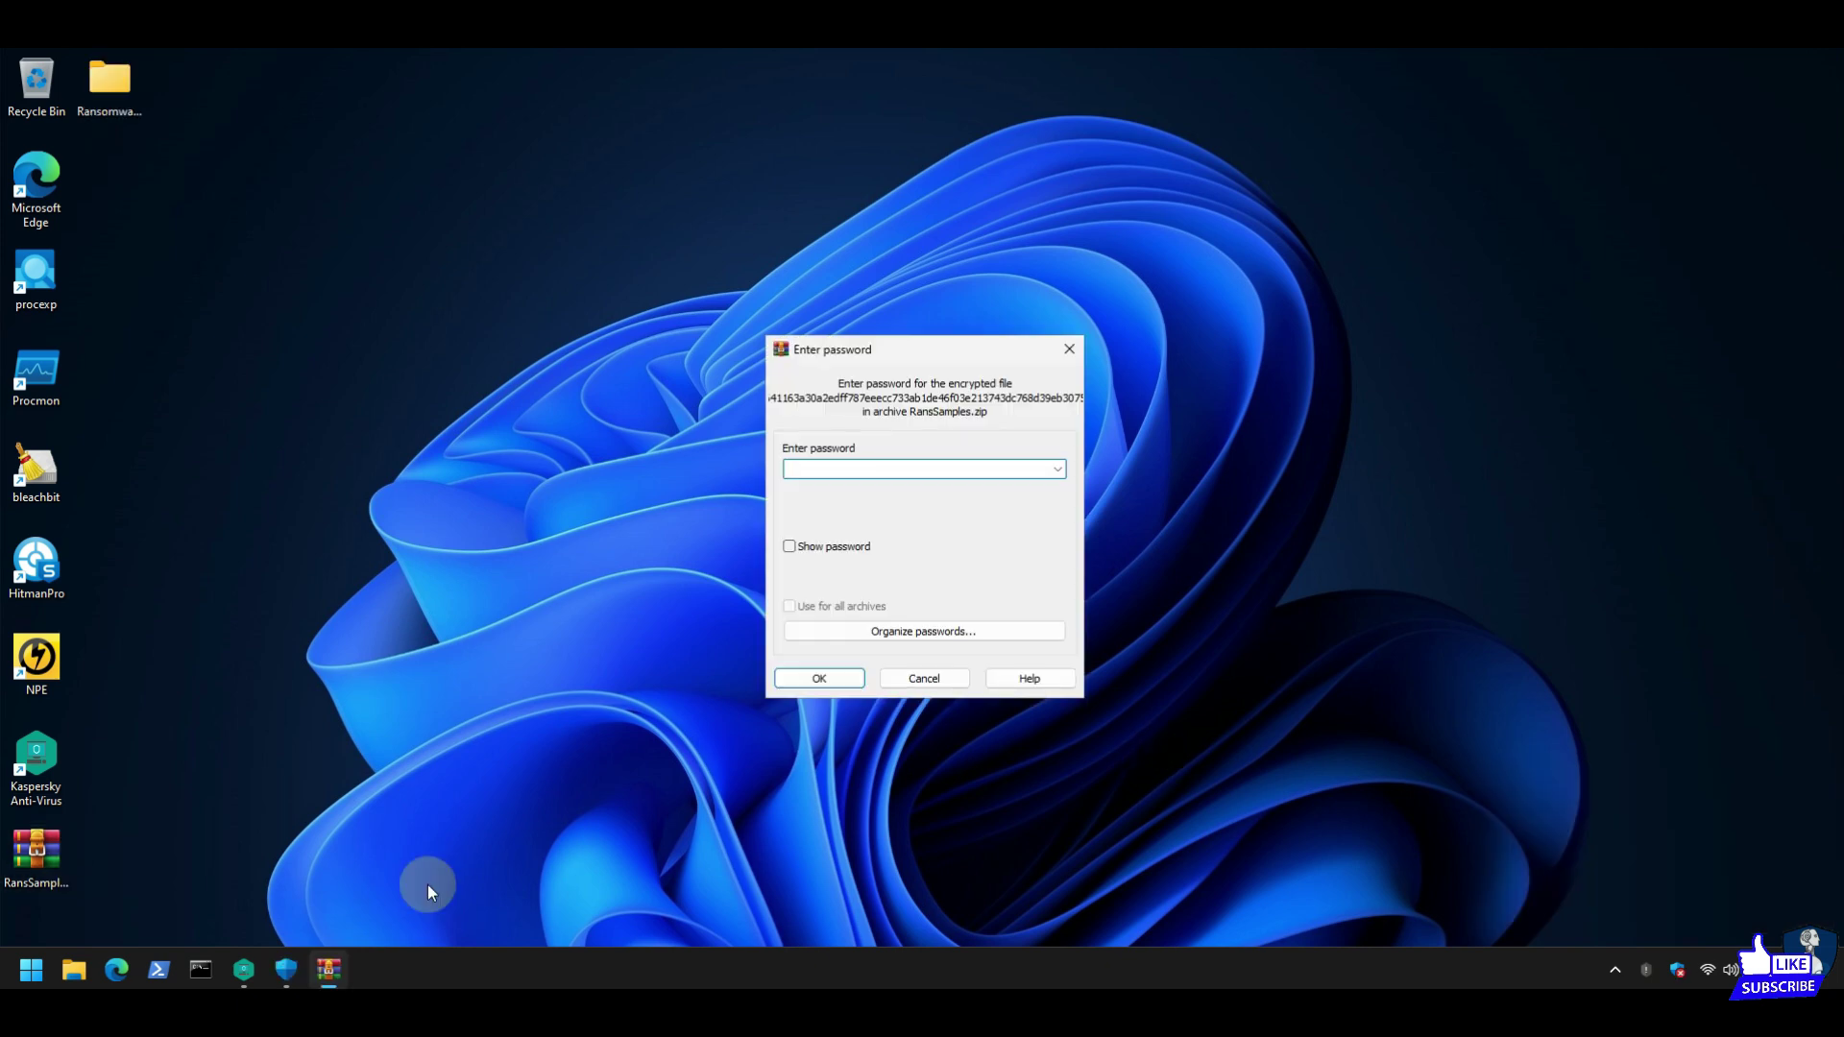
key("Return")
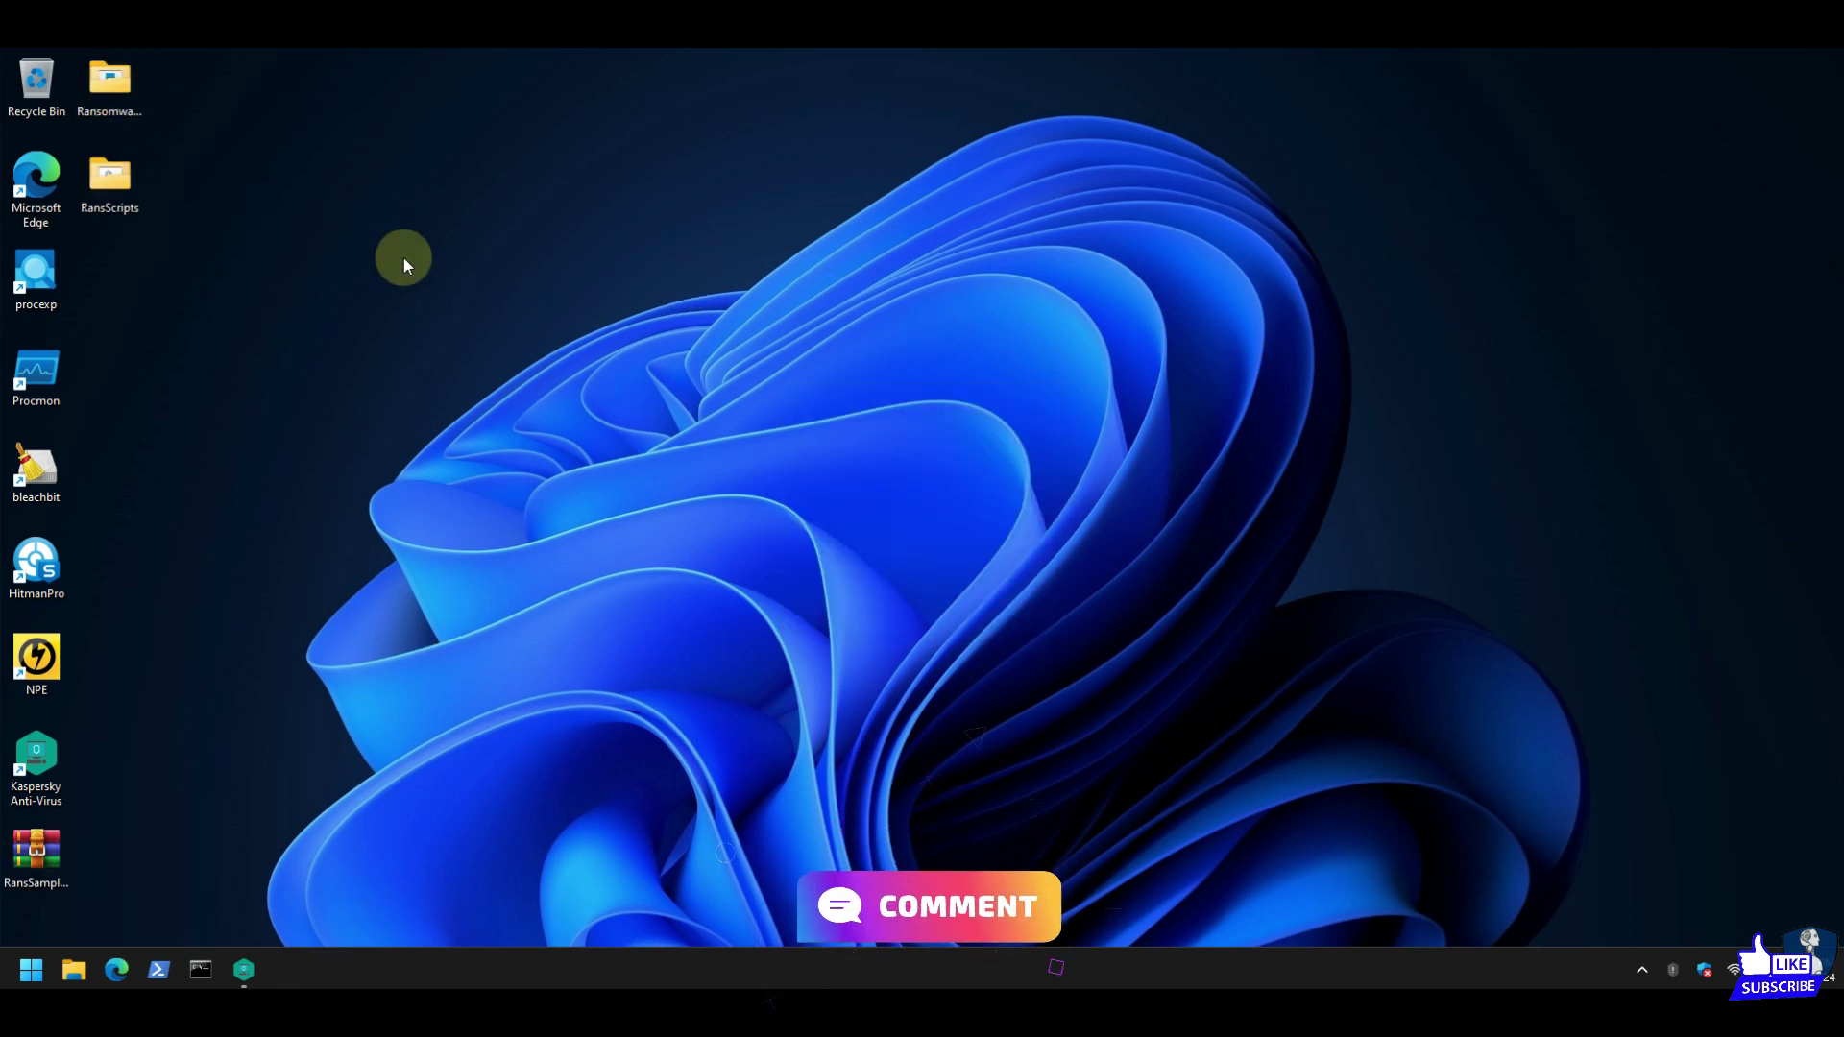
Look through the extracted files in the RansomwareSamples and RansScripts folders, closing each folder after viewing.
key("Return")
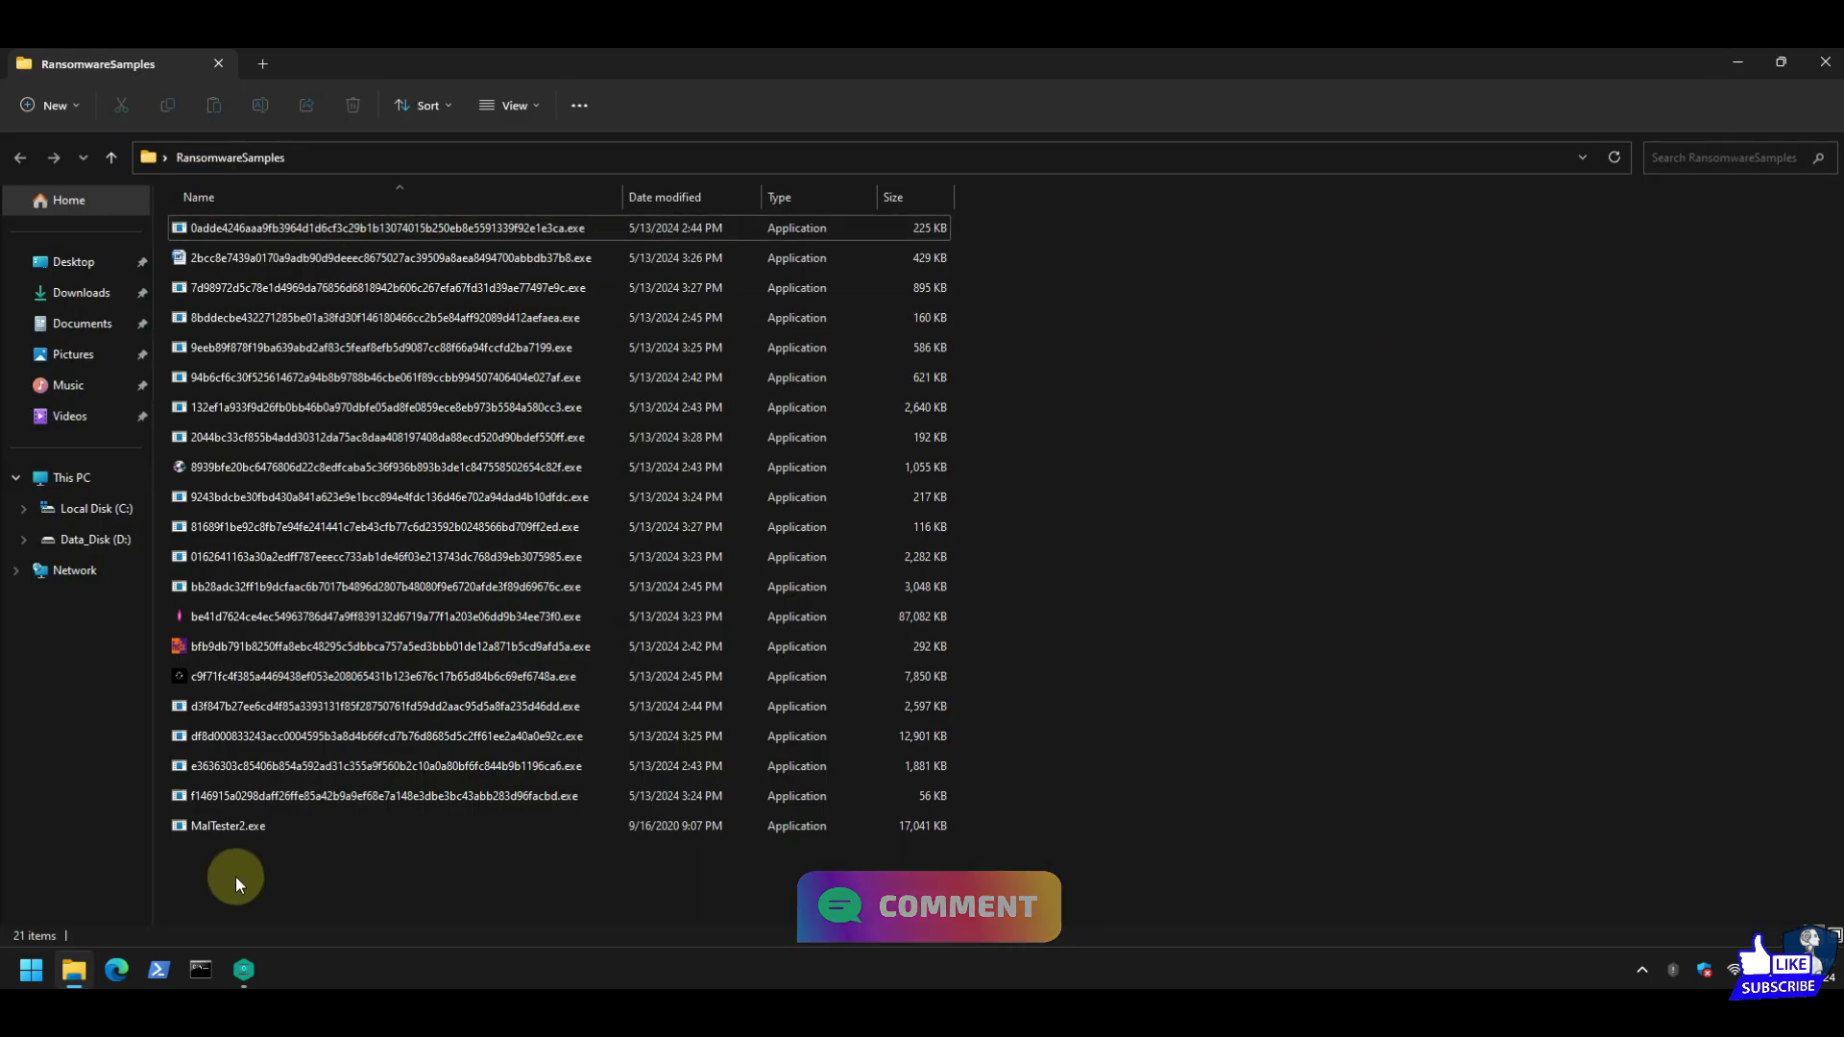
left_click(1780, 64)
left_click(1355, 634)
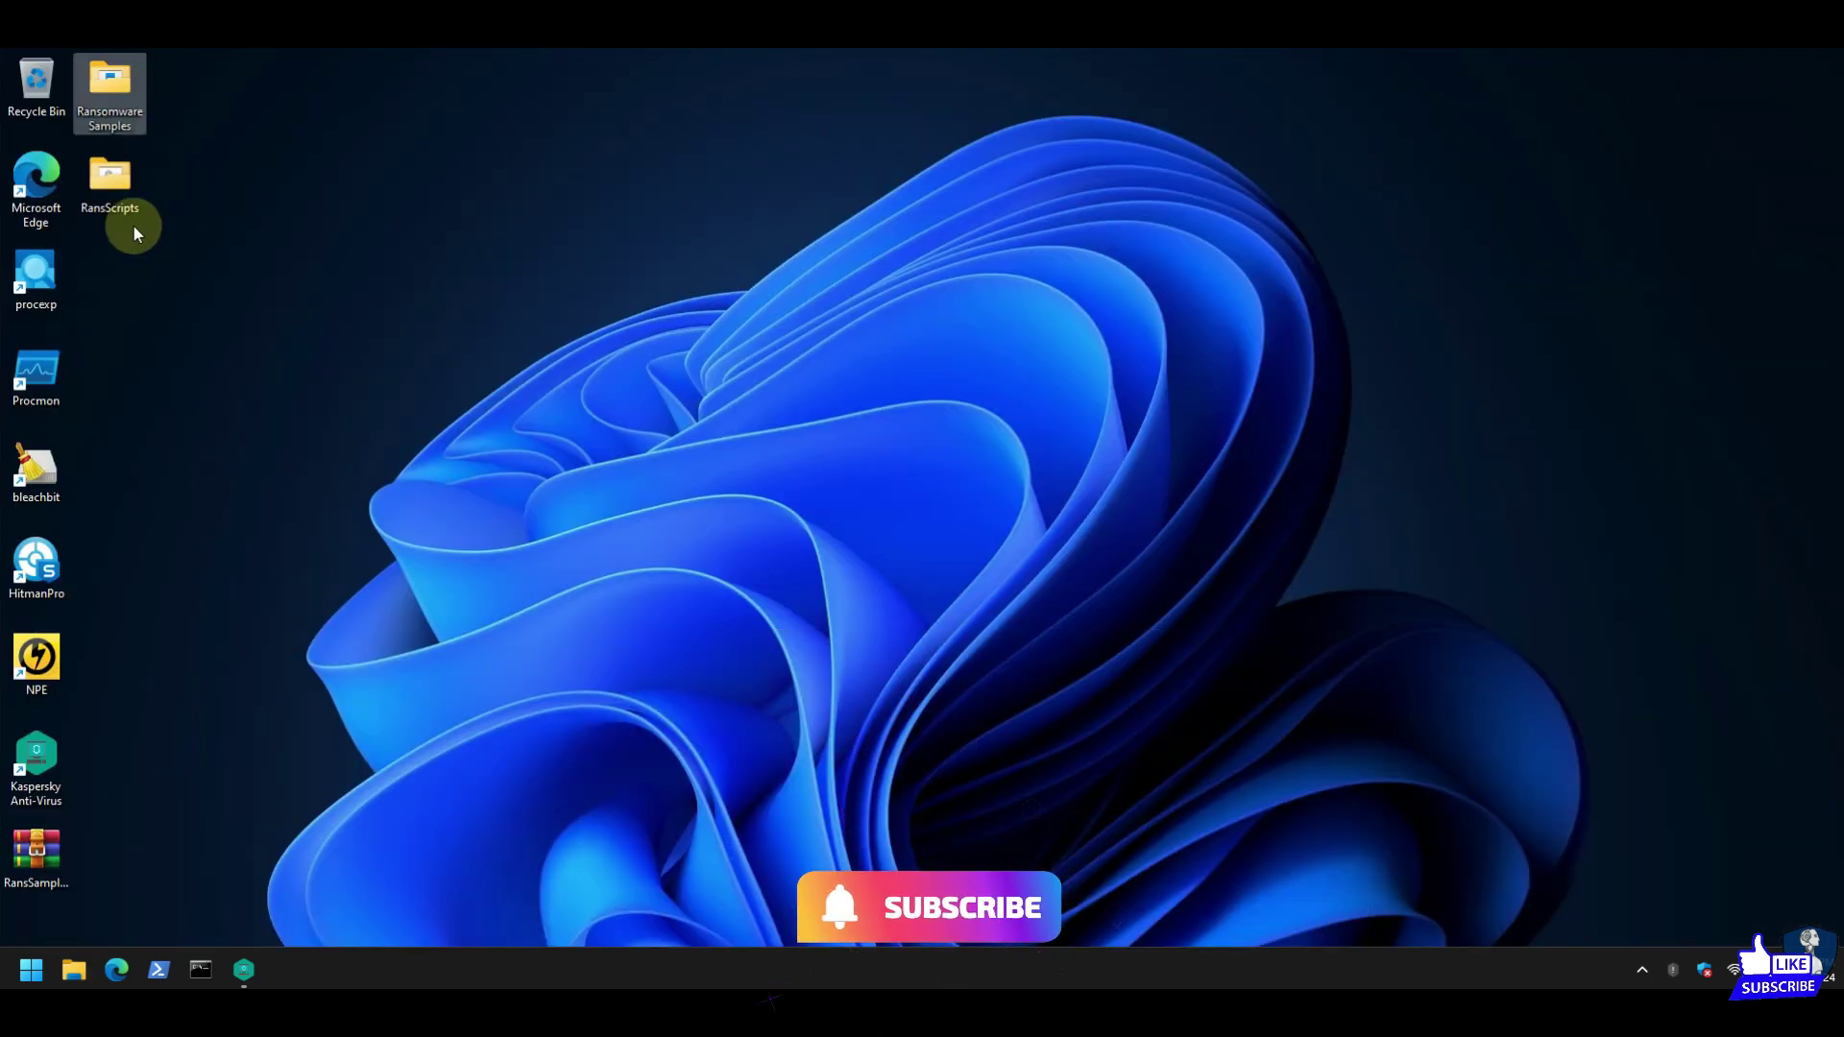
double_click(109, 182)
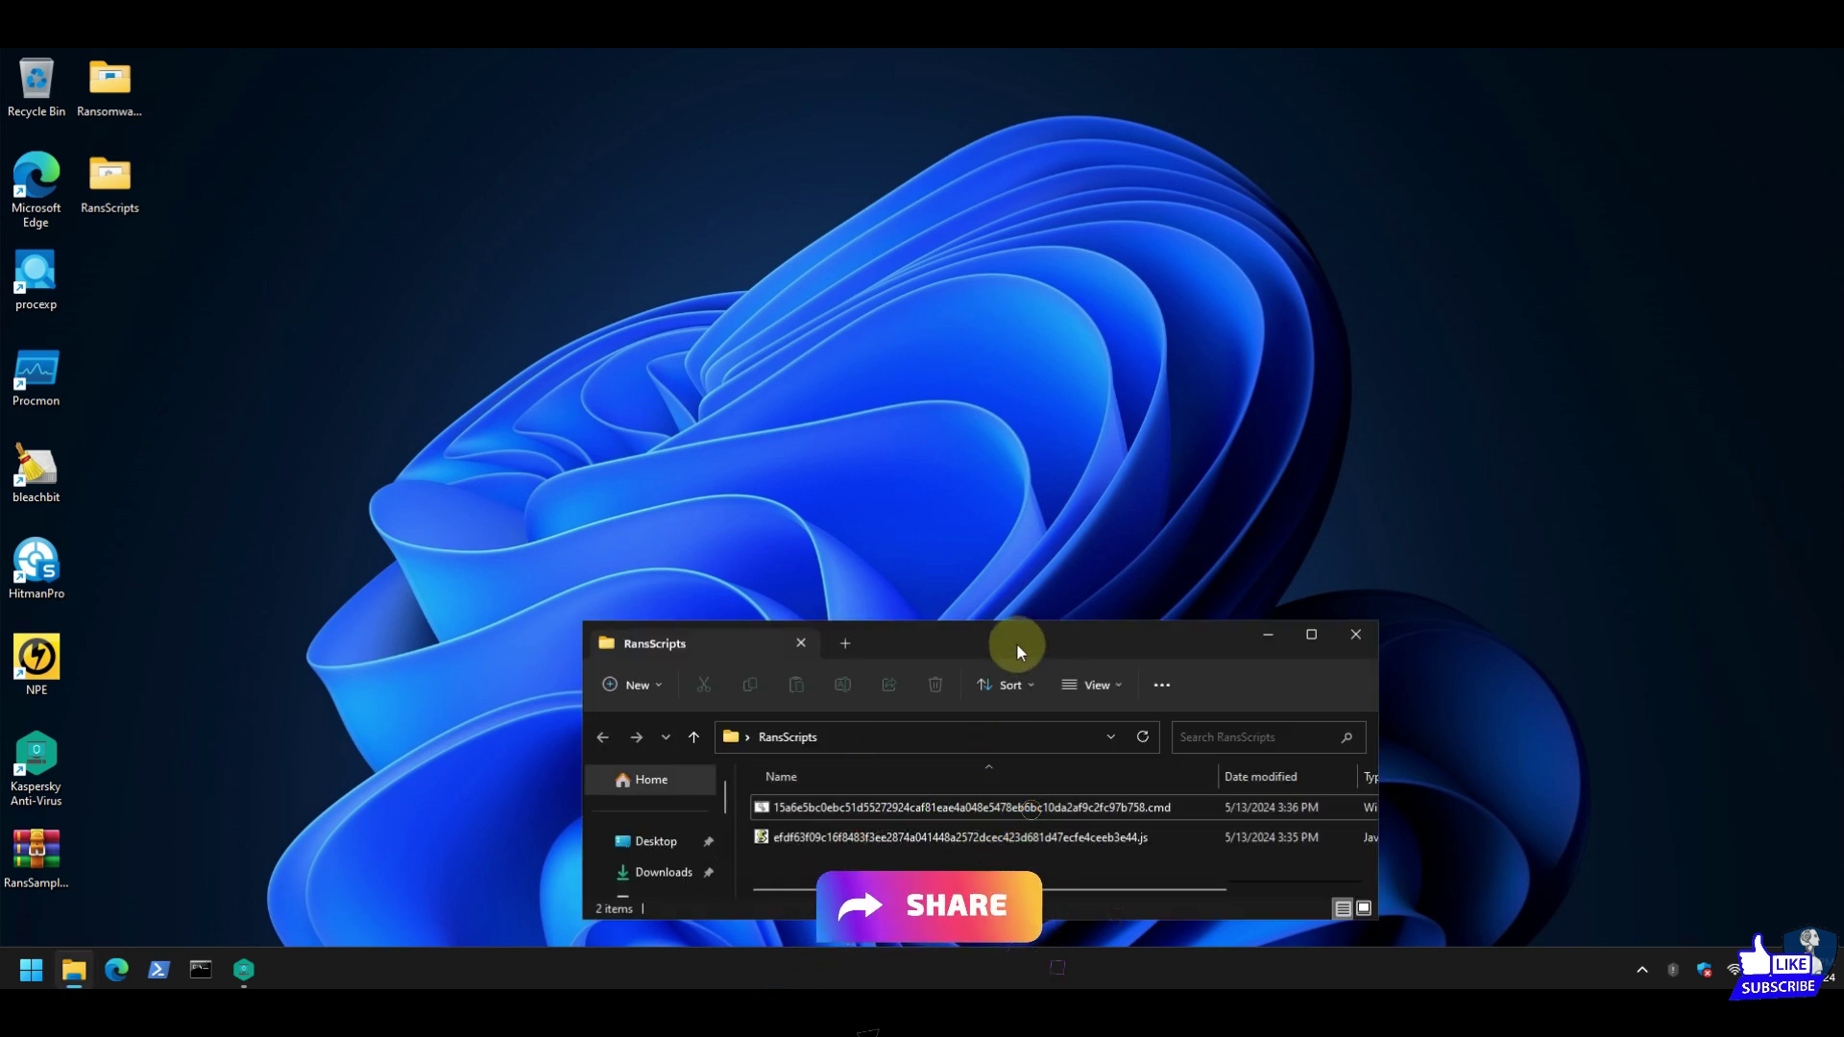
left_click(785, 649)
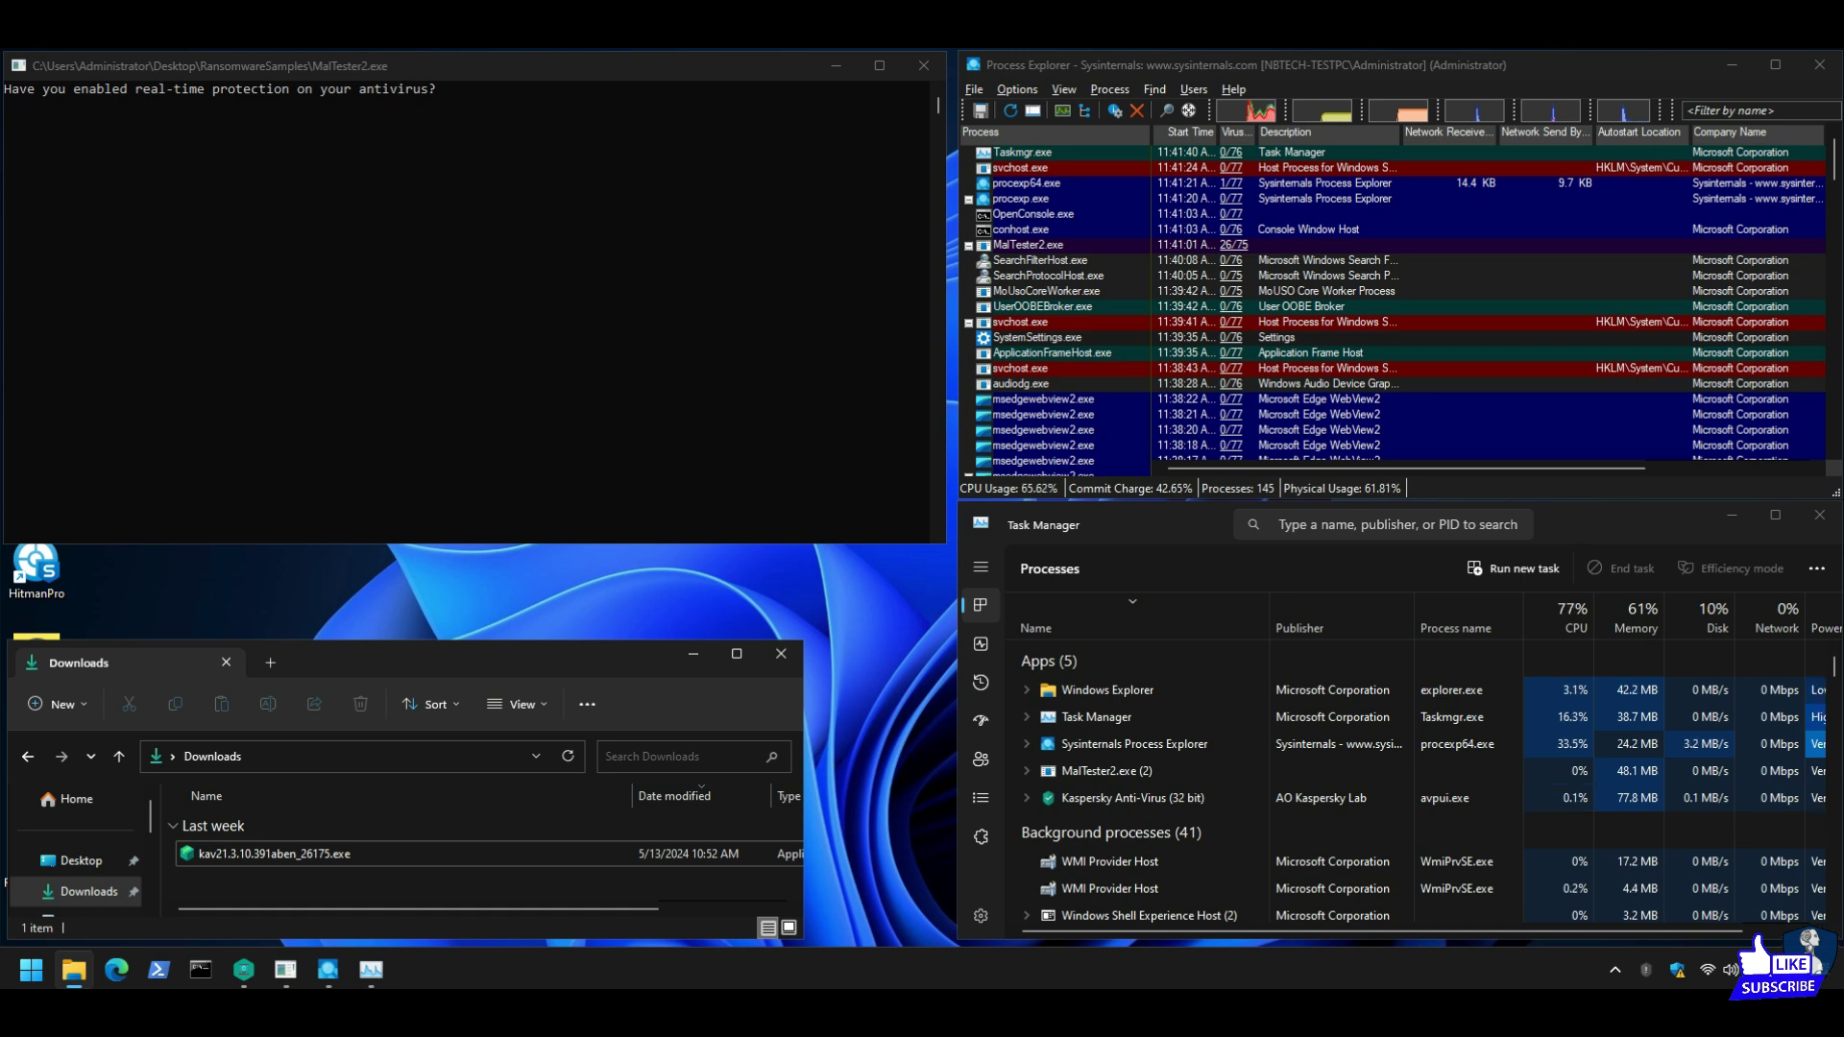
Review the MalTester2 console, Process Explorer and Task Manager windows prepared for the ransomware test.
left_click(390, 69)
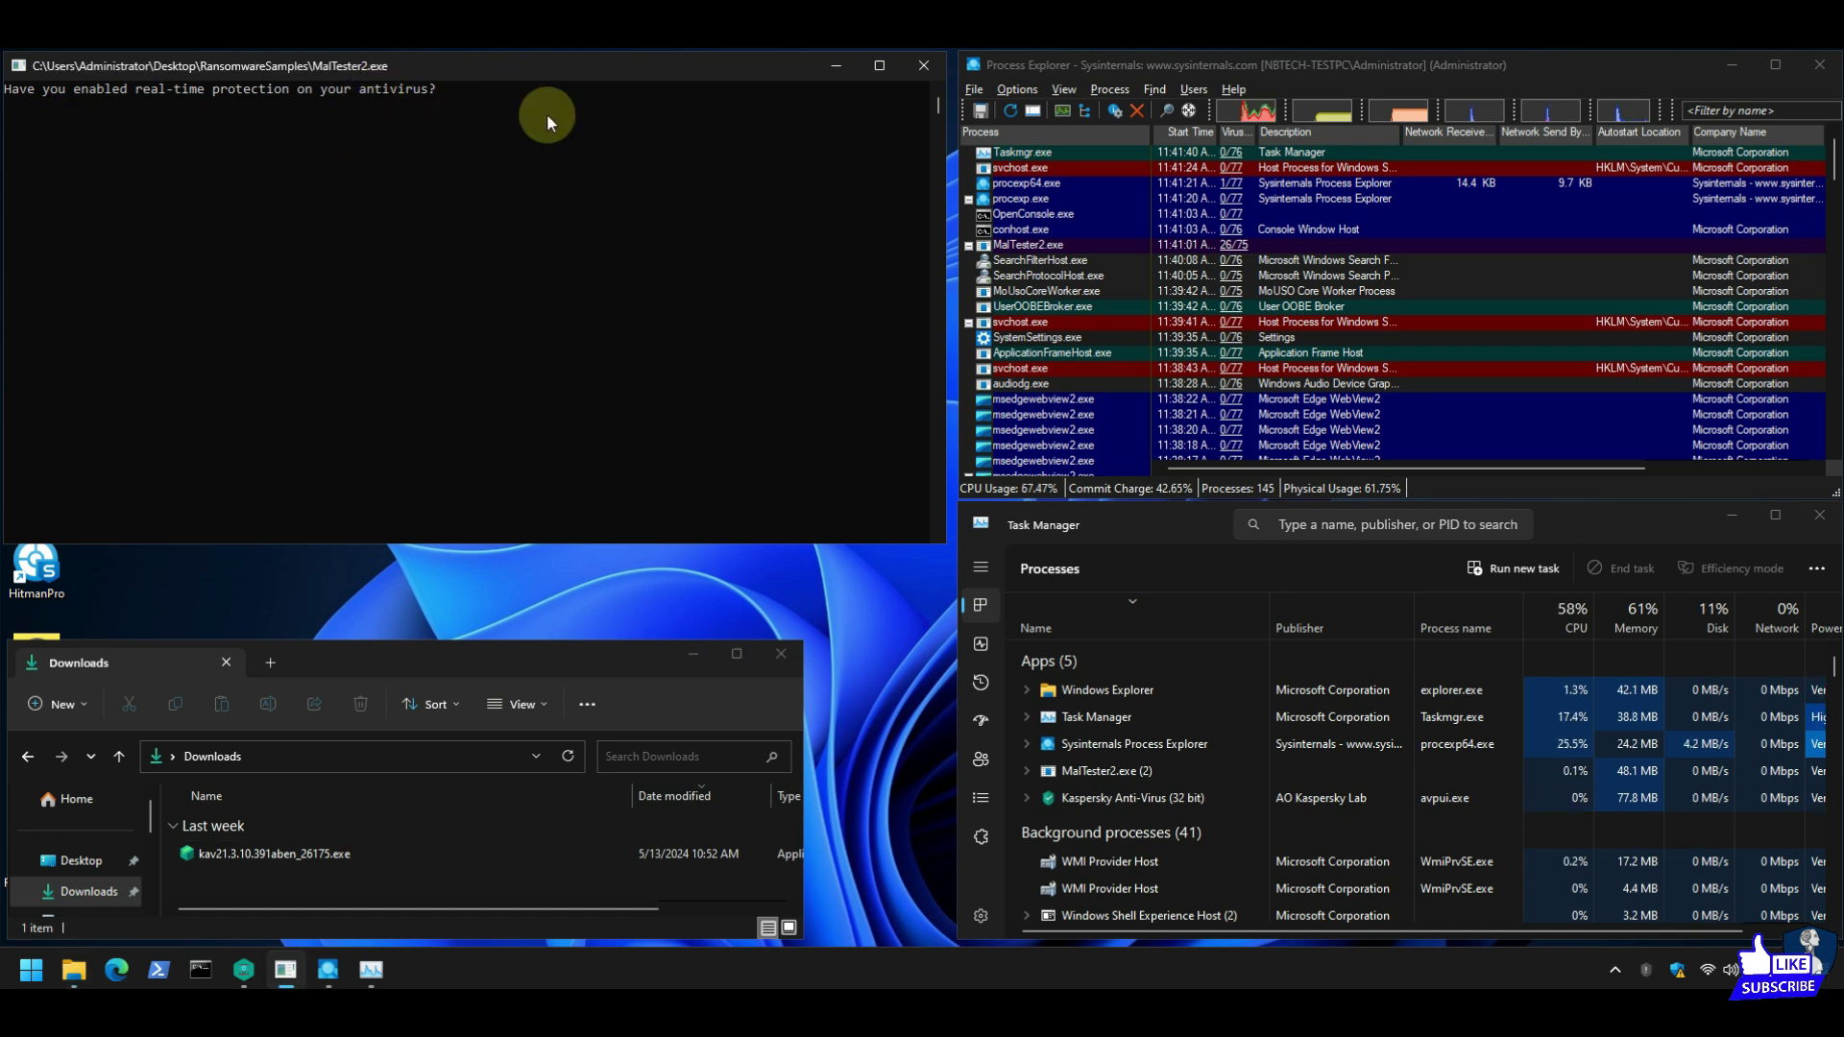
left_click(1428, 71)
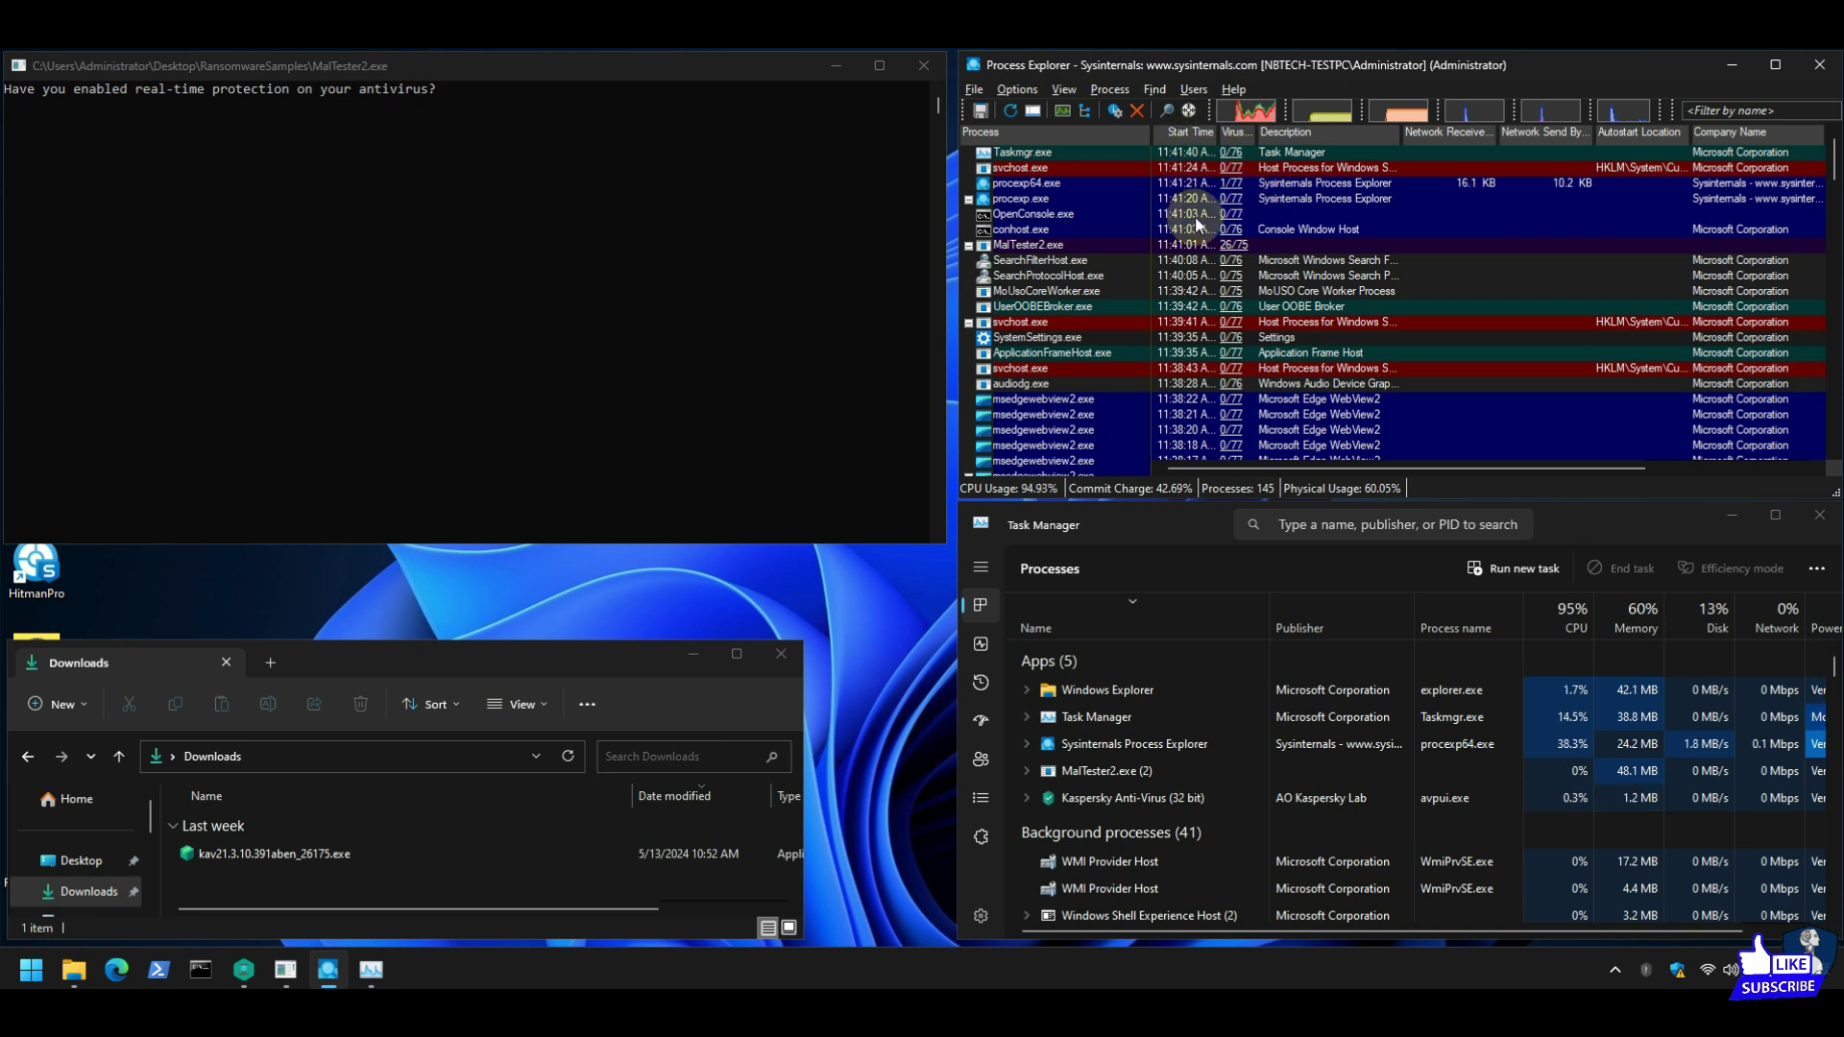
left_click(1587, 538)
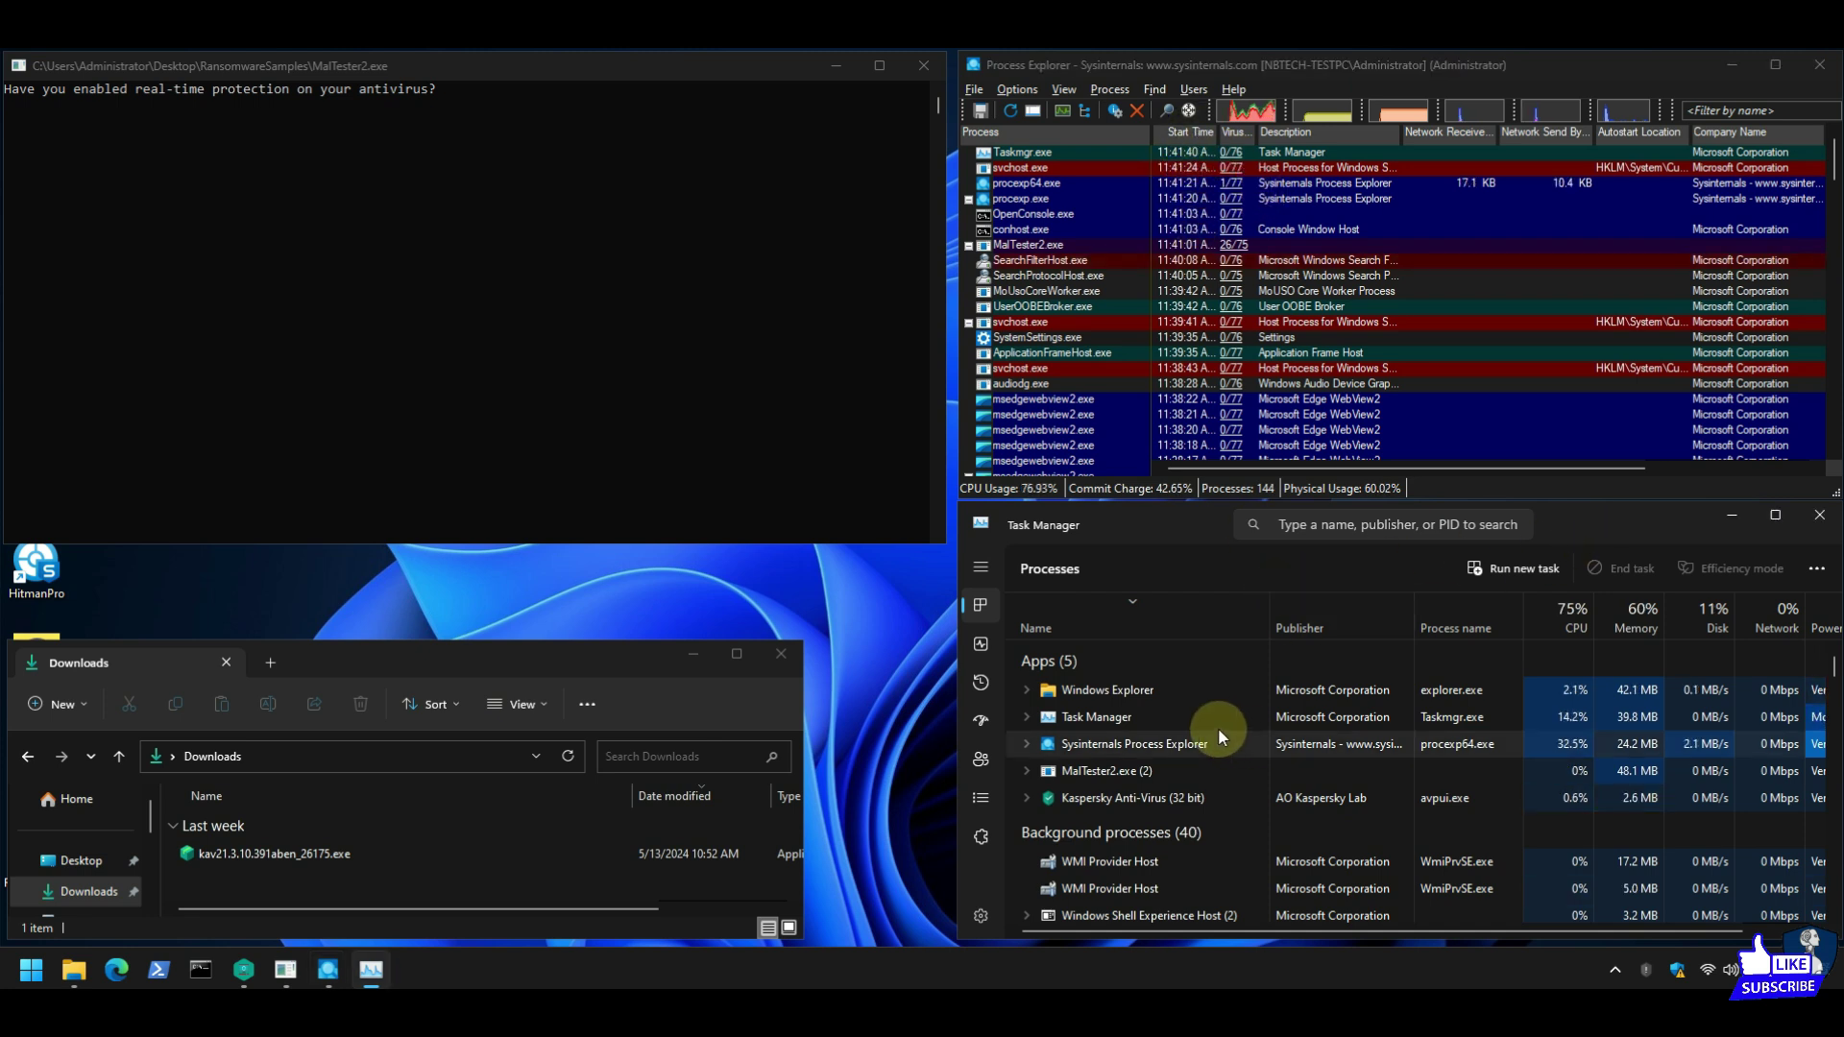
left_click(445, 62)
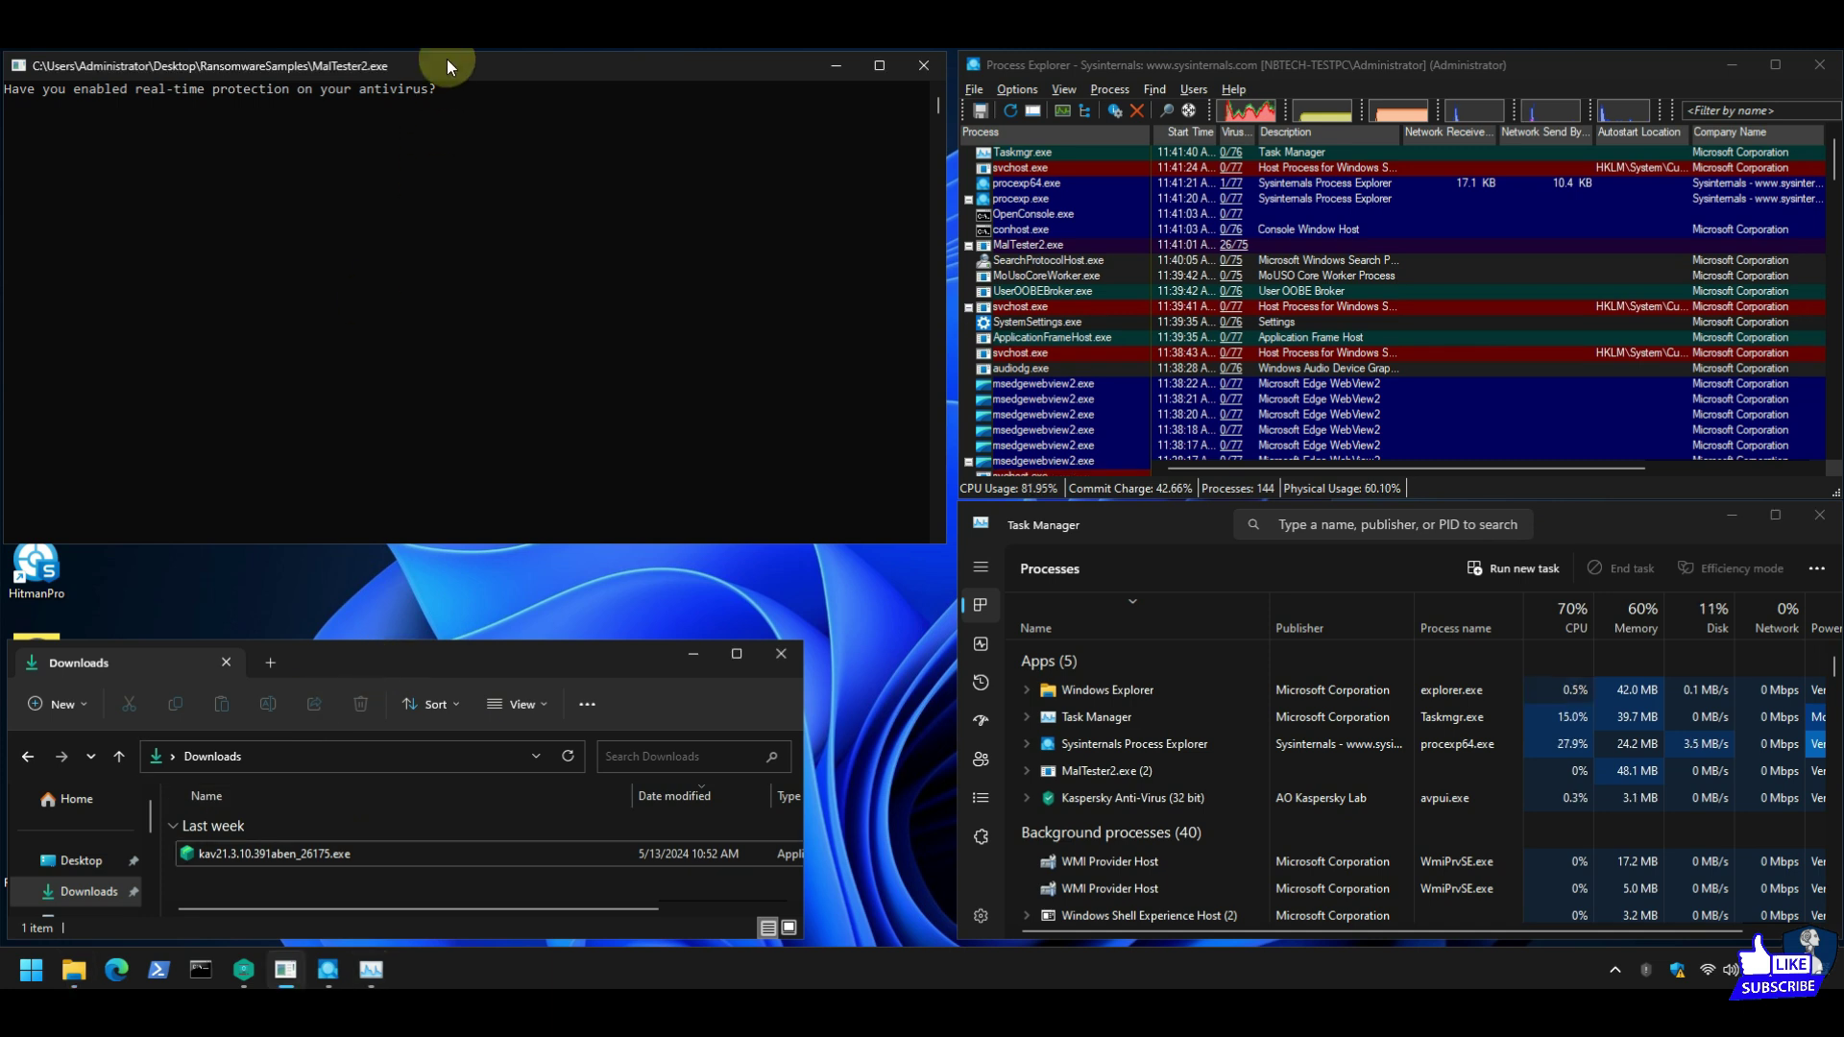
Re-enable Kaspersky protection through the issue details in its main window, and close the window.
mouse_move(256, 954)
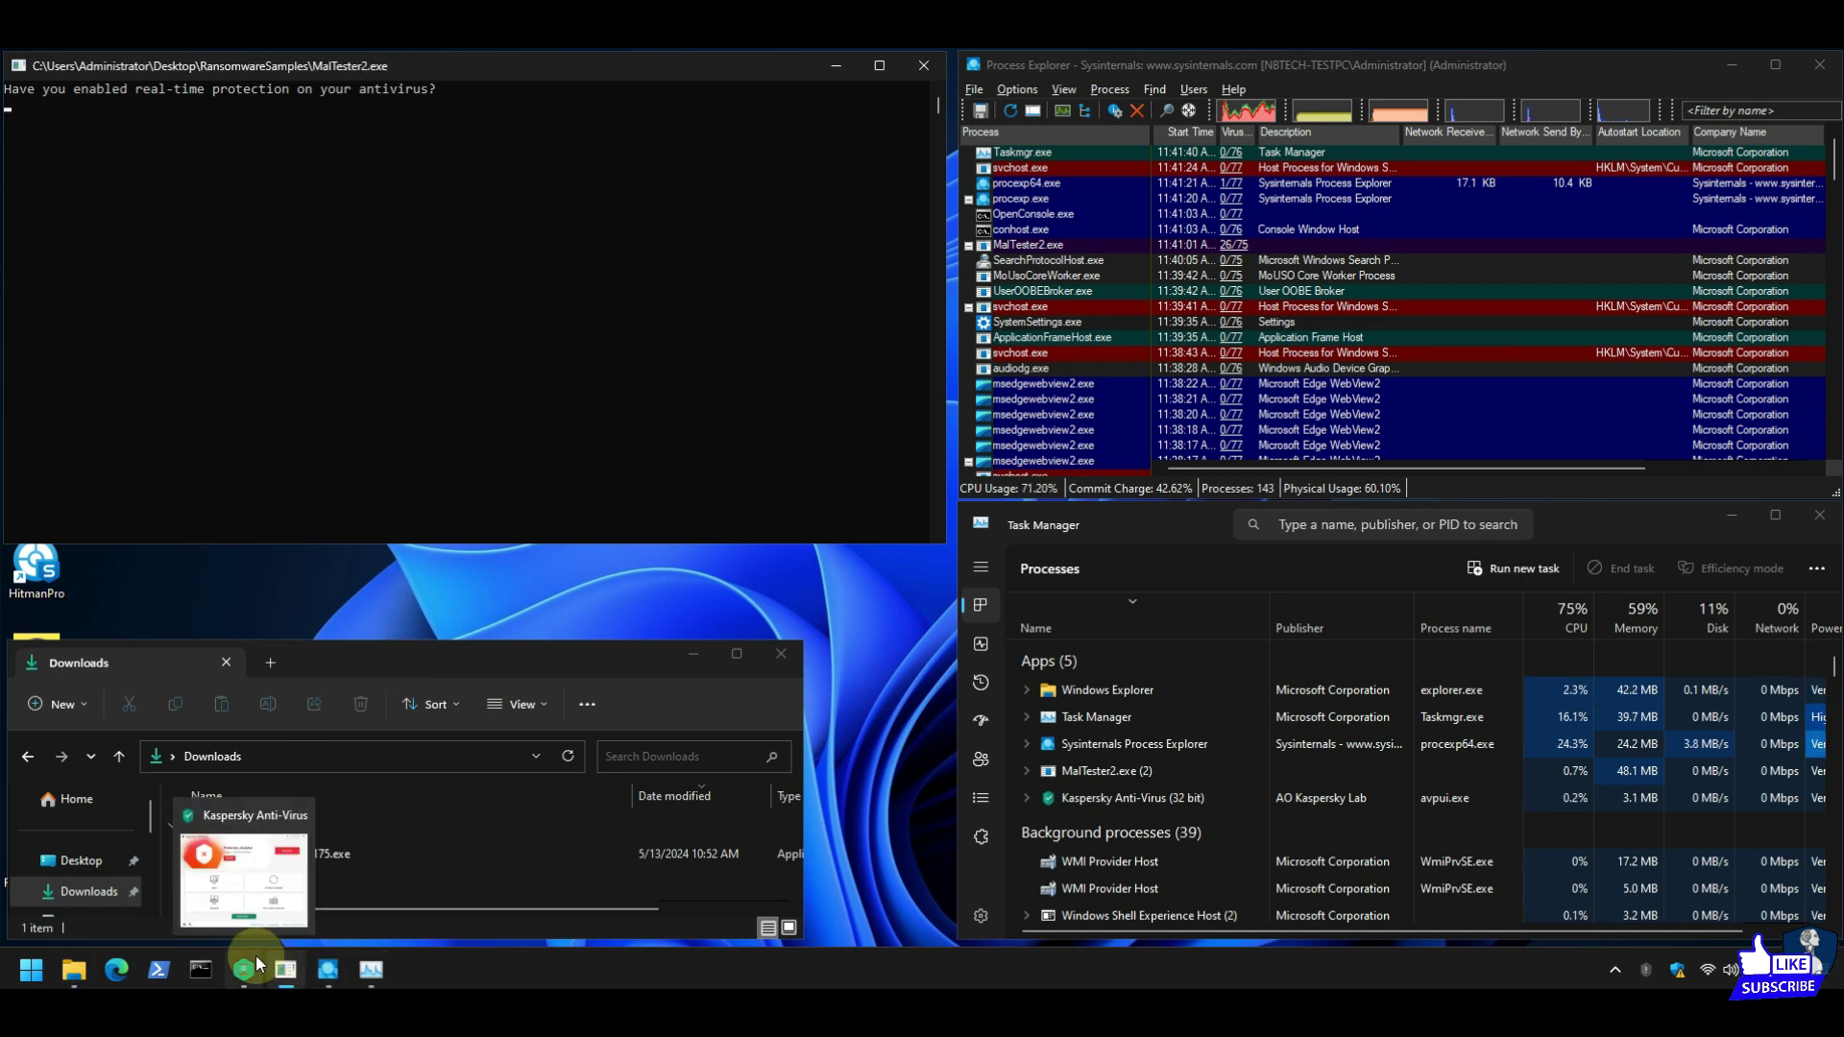
left_click(256, 891)
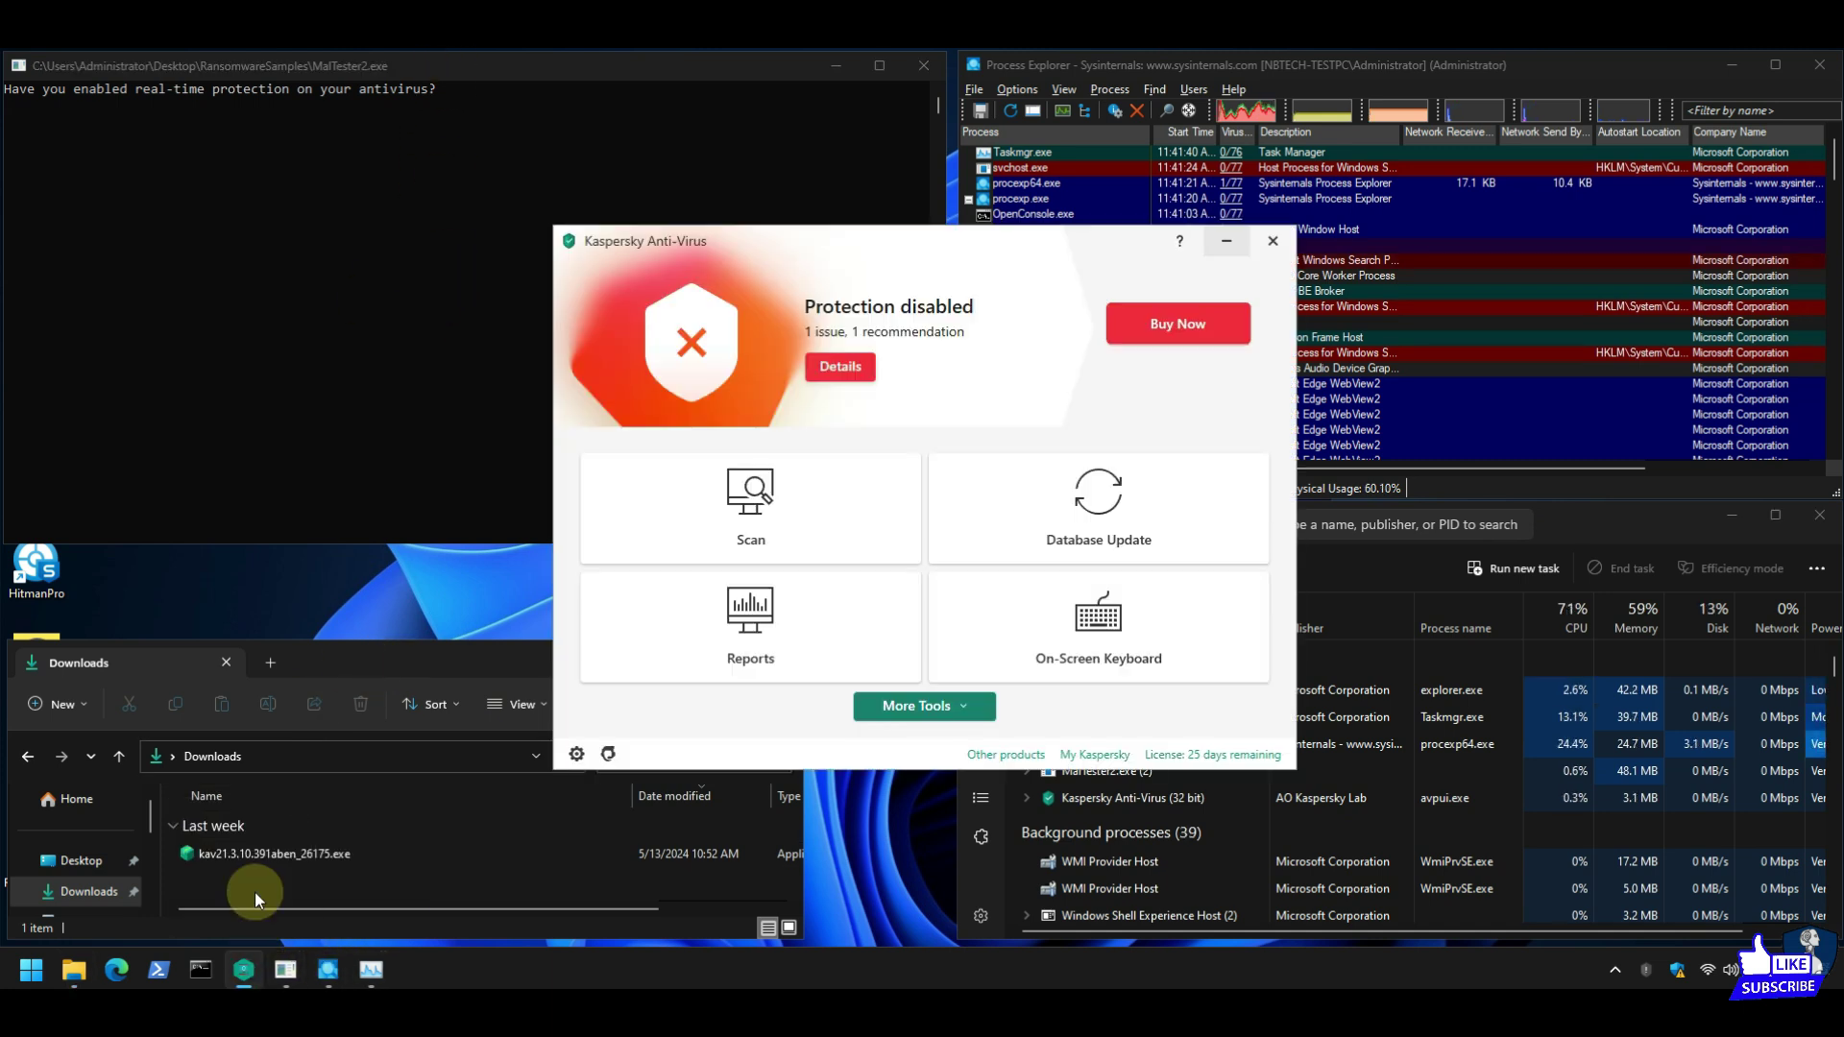
left_click(840, 367)
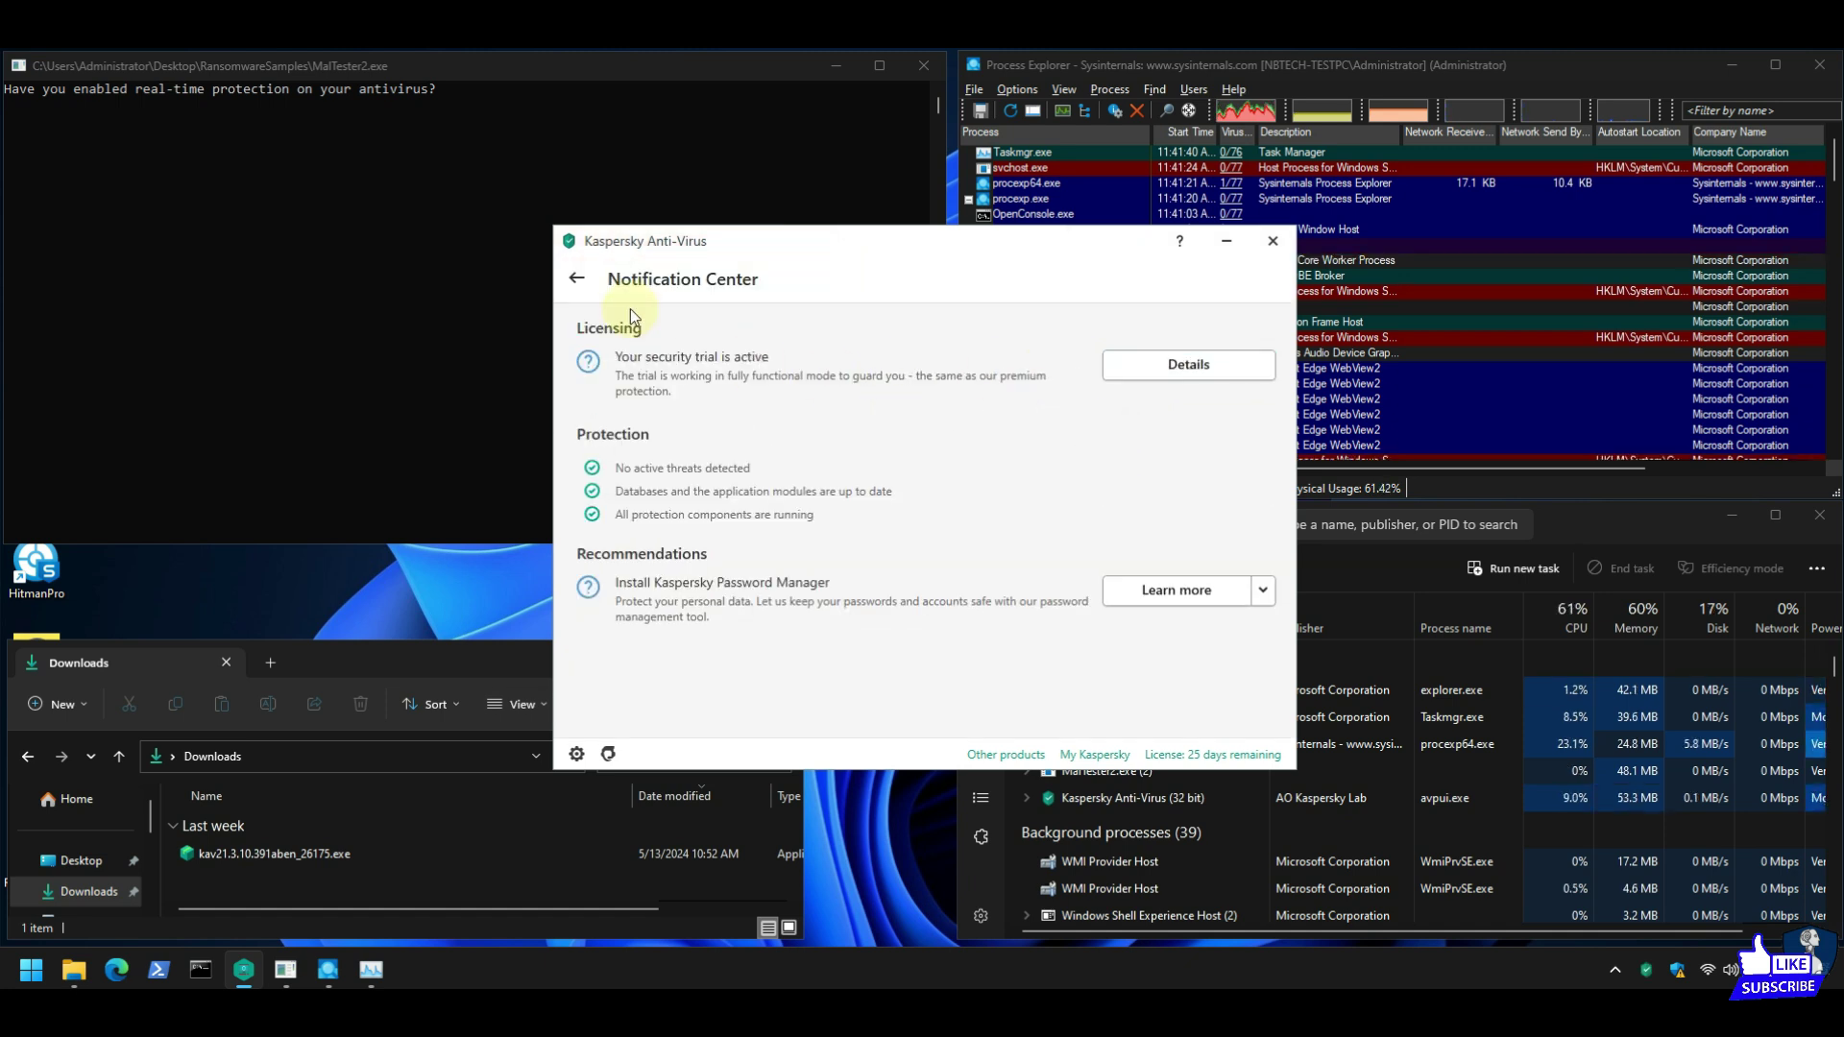
left_click(582, 284)
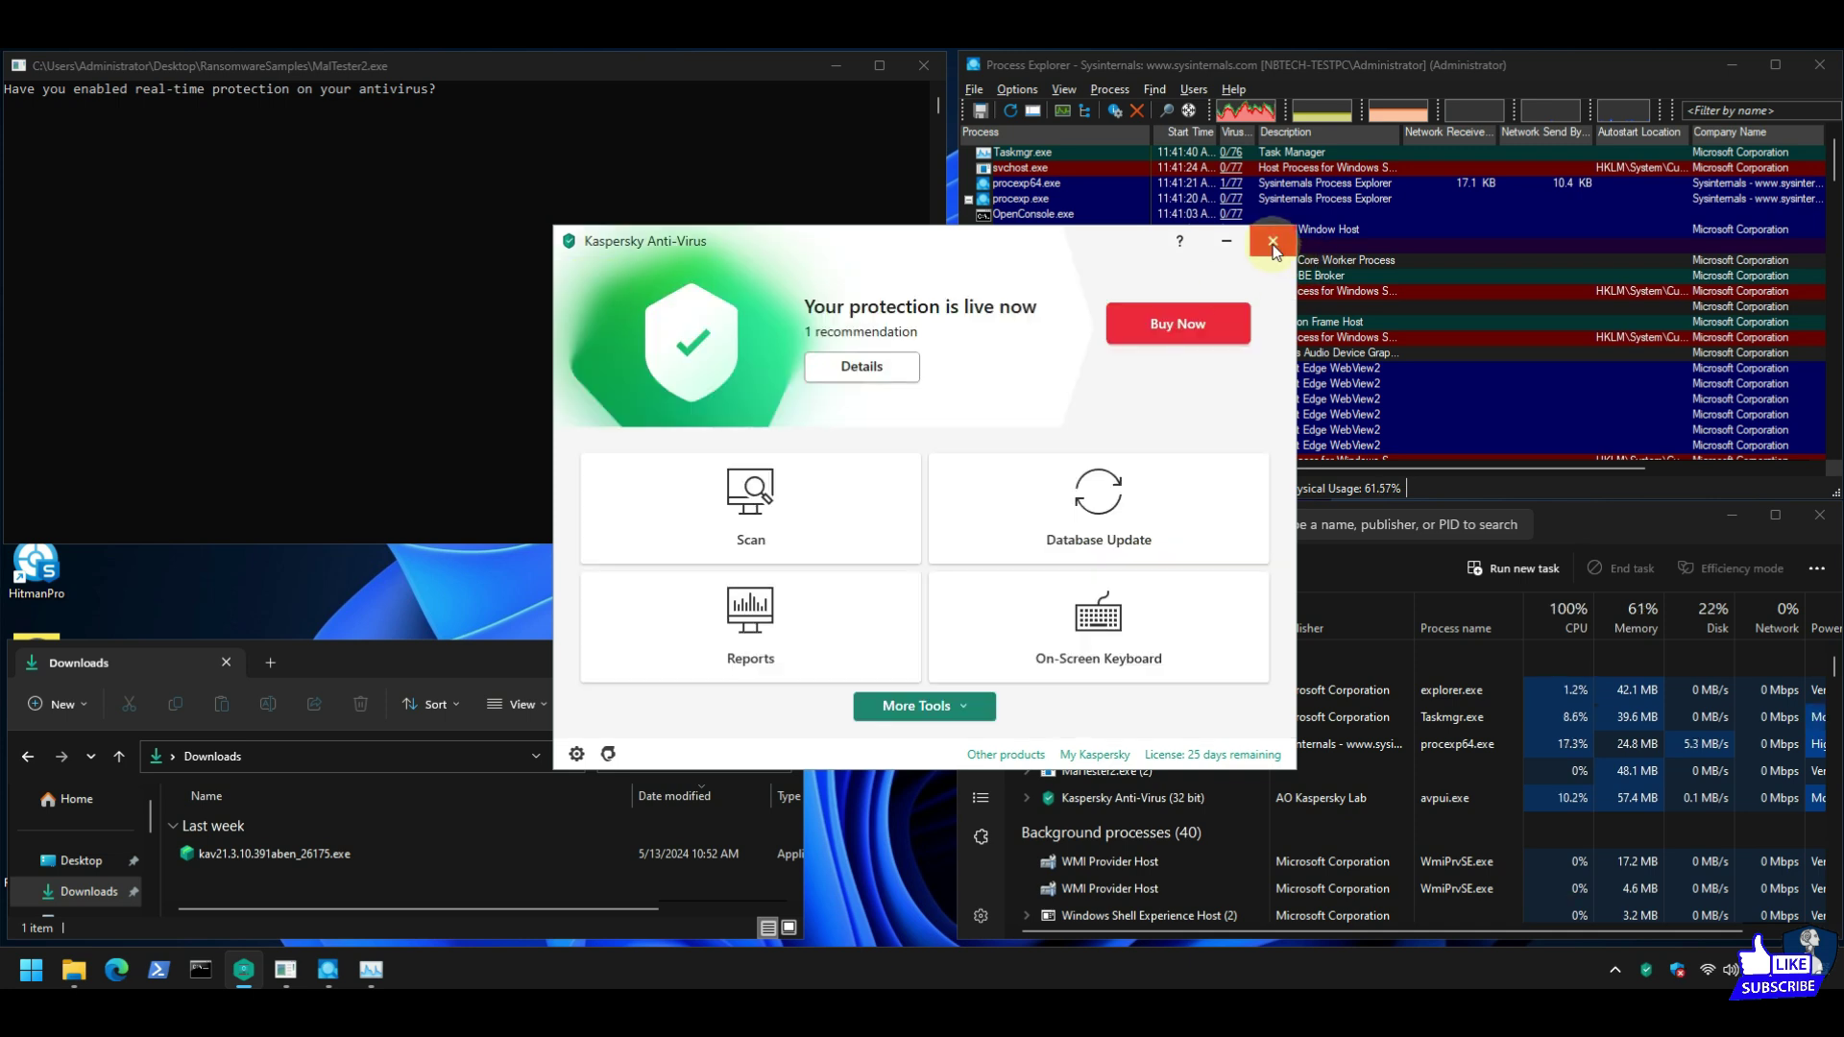
left_click(1273, 241)
Answer y to MalTester2's real-time protection question to start executing the ransomware samples.
type("y")
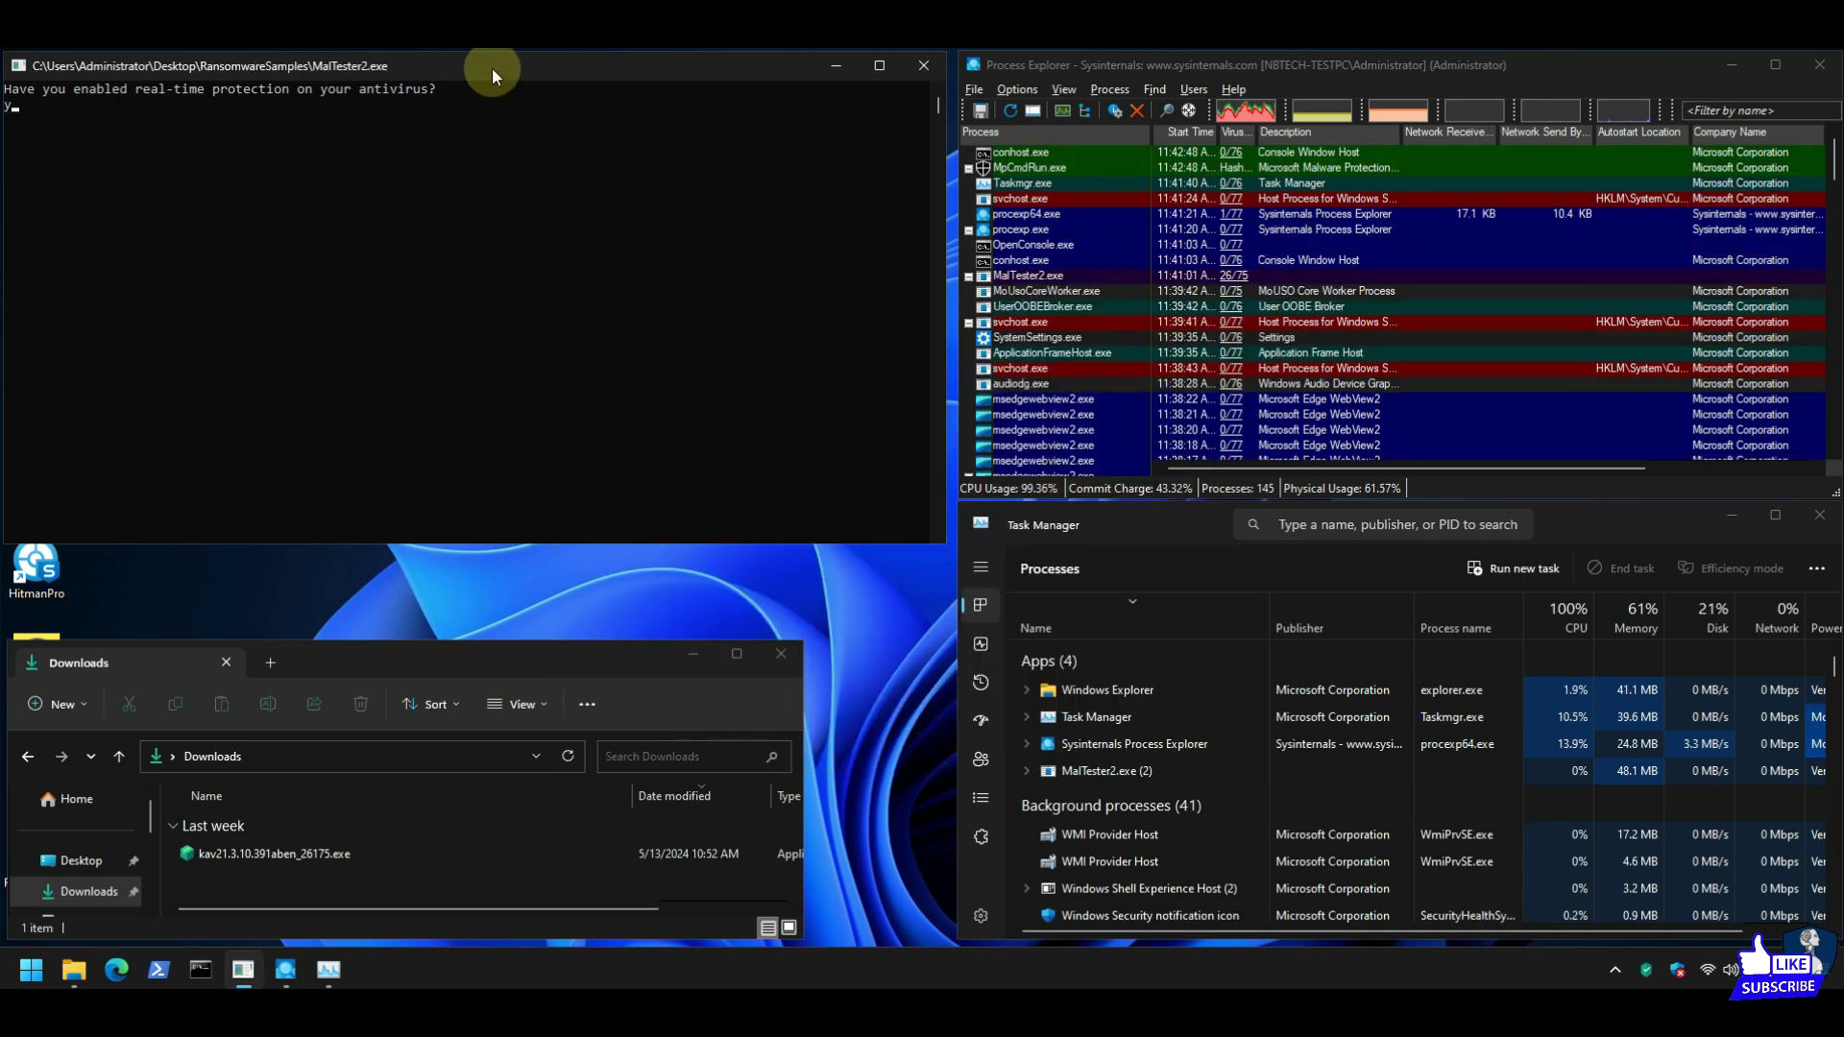
key("Return")
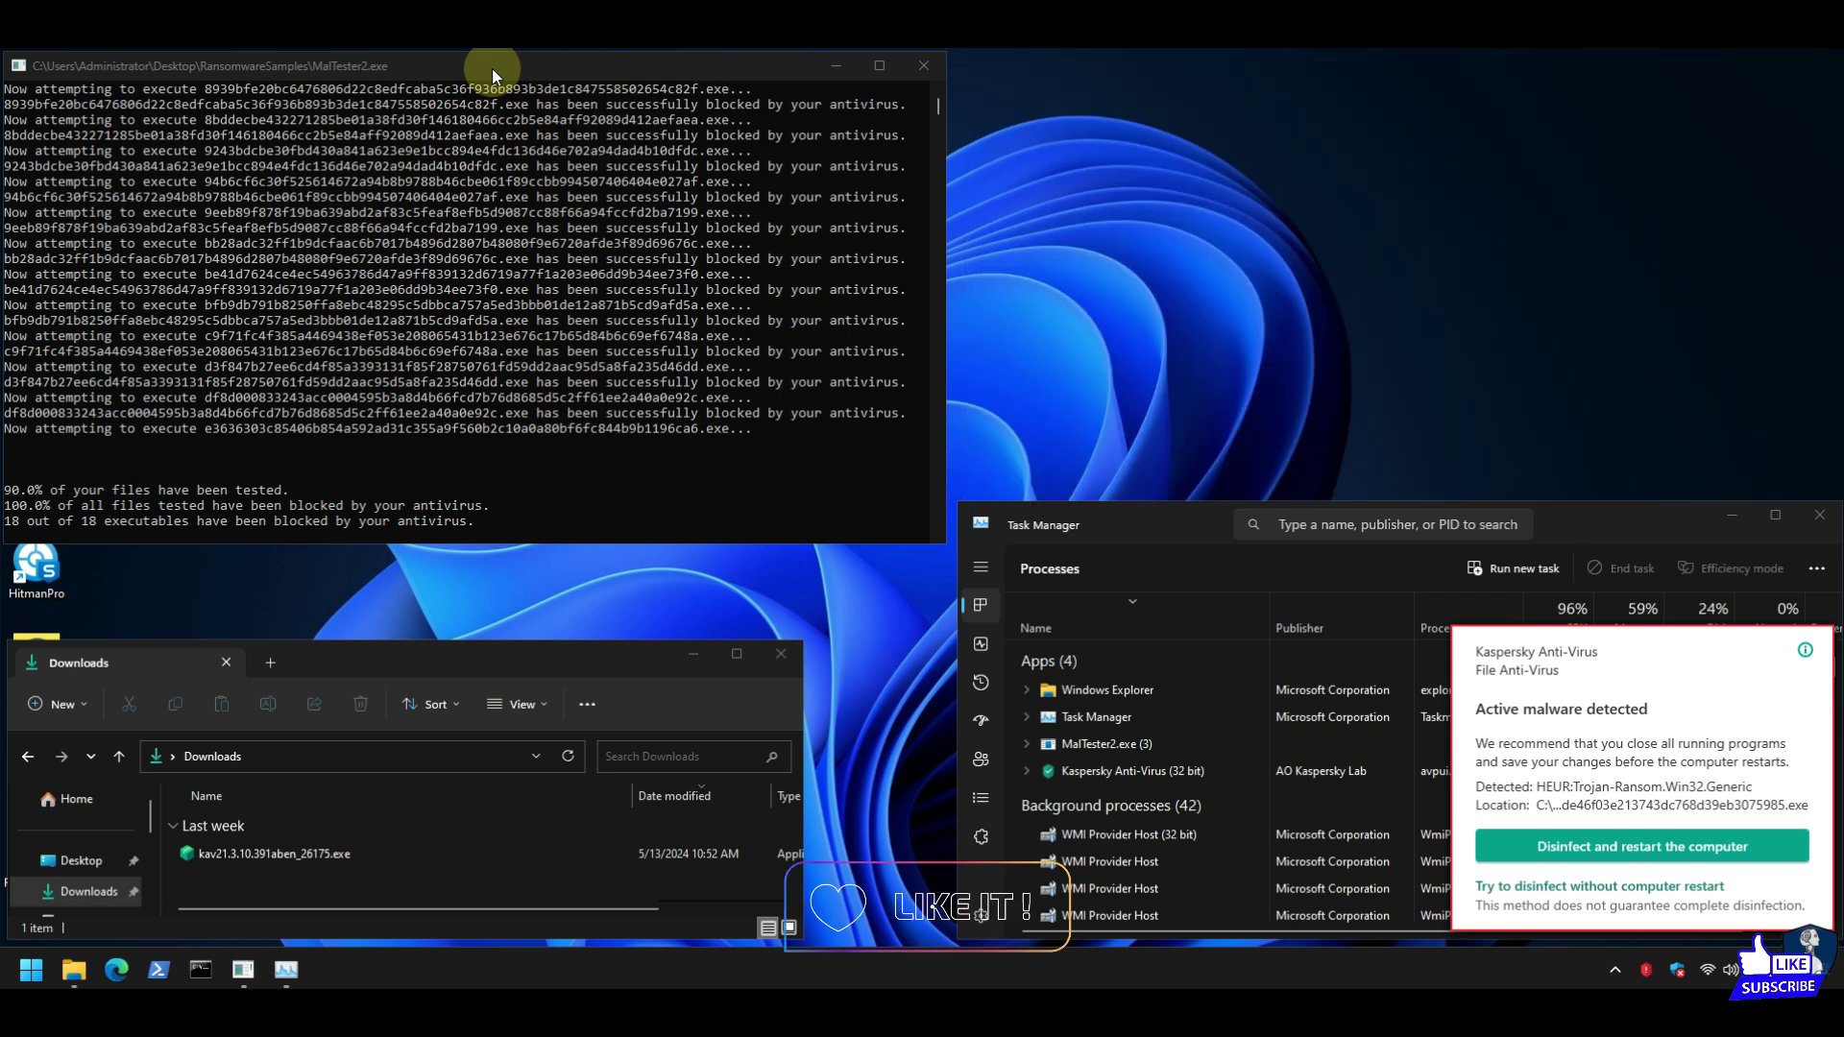
Examine the MalTester2.exe child processes in Task Manager and compare running processes sorted by CPU and by process name.
left_click(1025, 743)
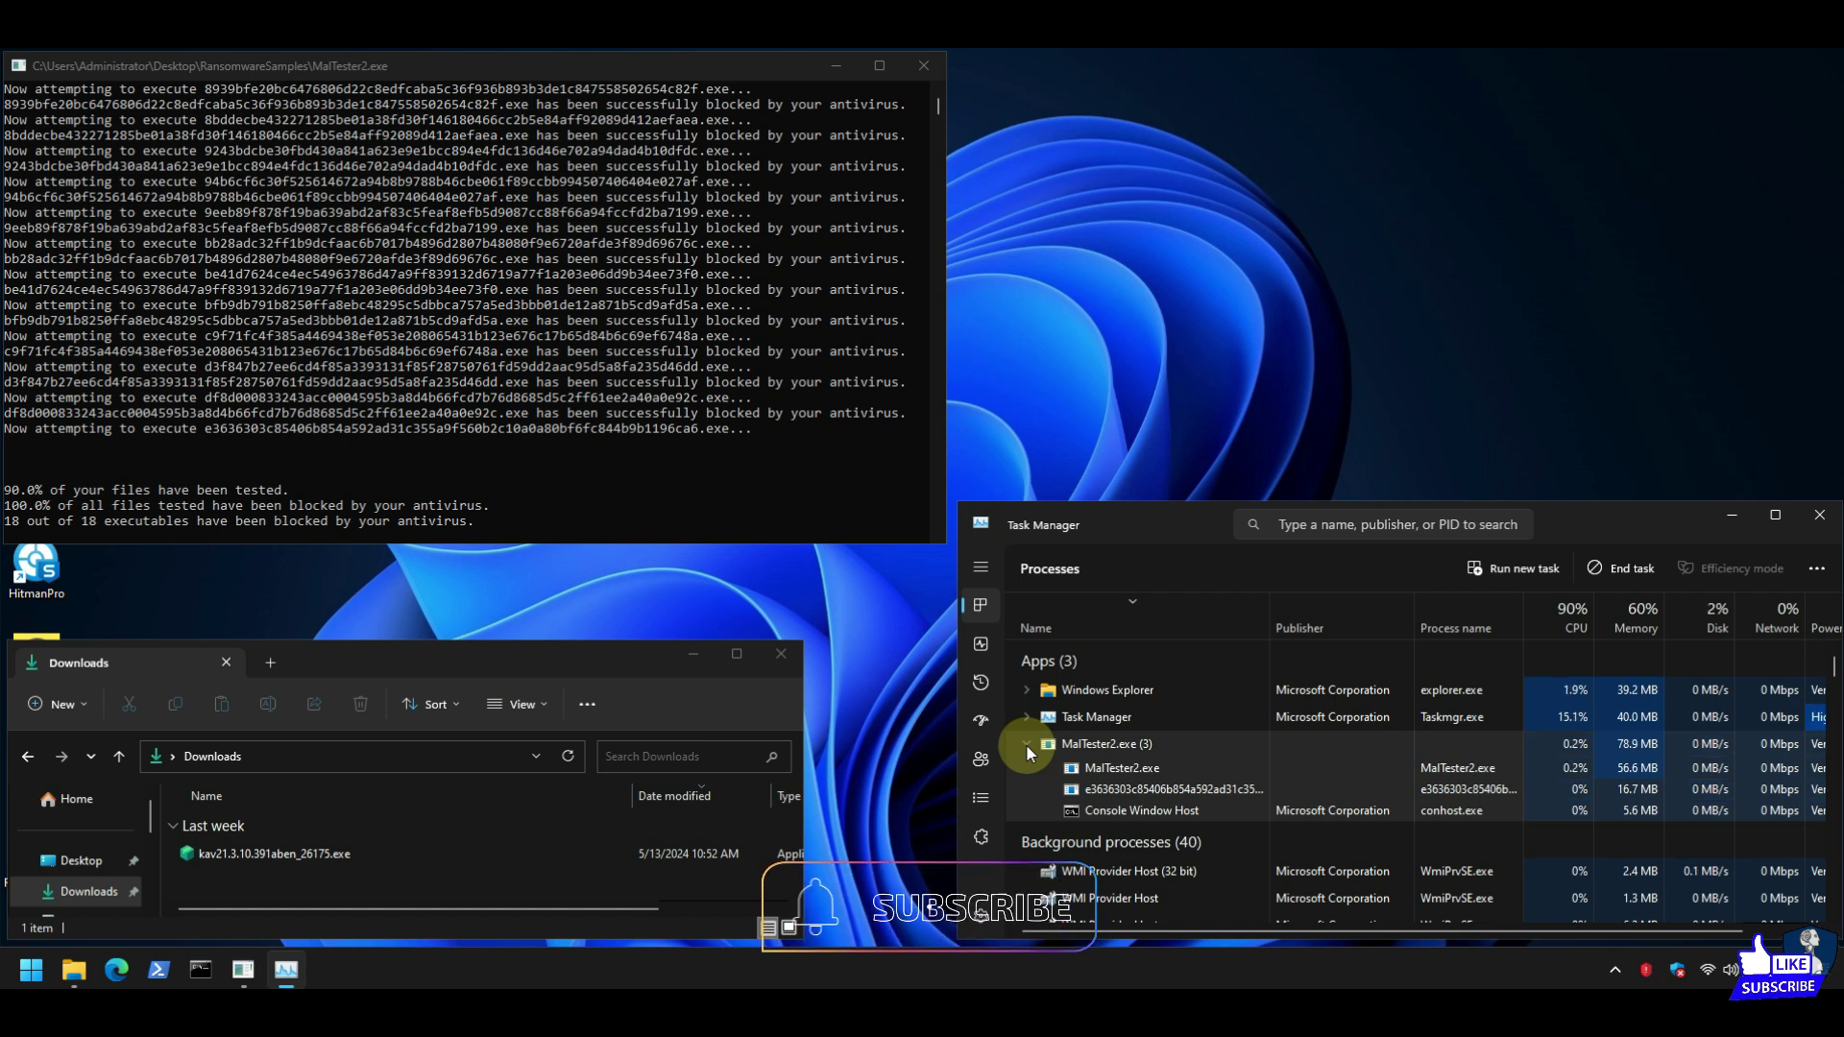
left_click(566, 78)
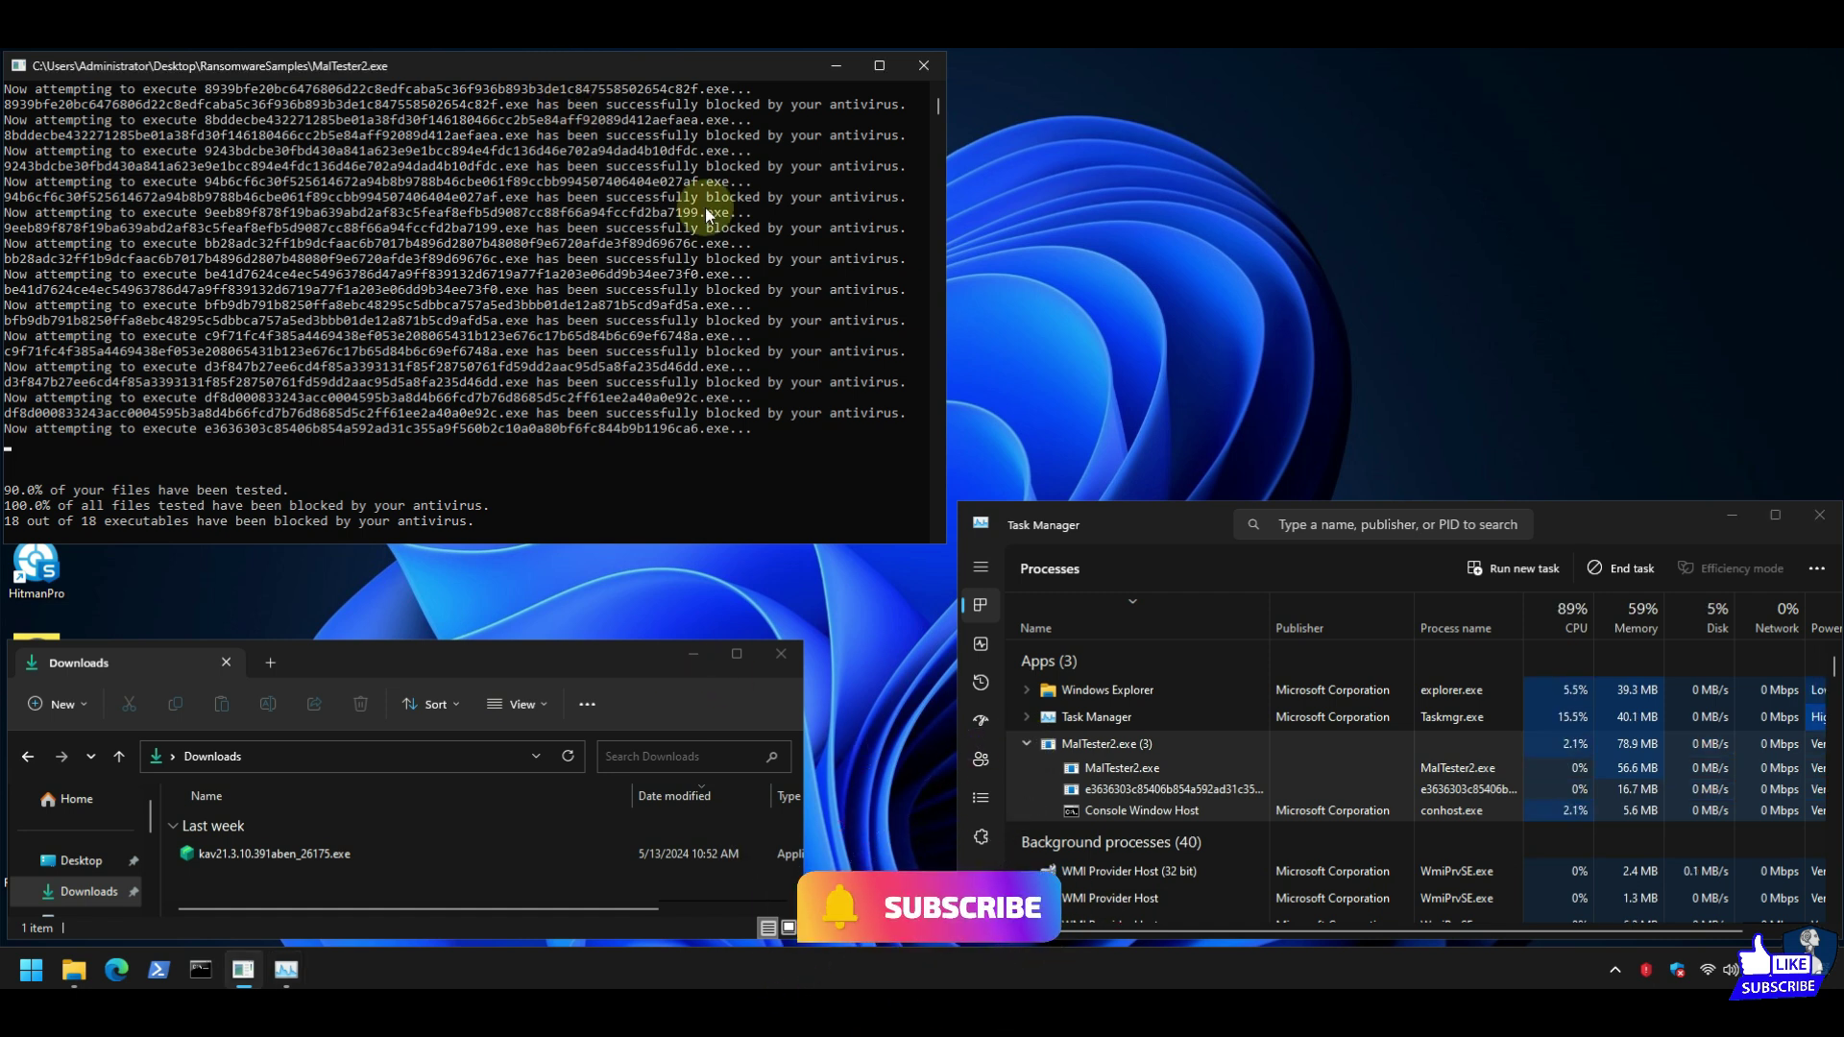
left_click(1120, 522)
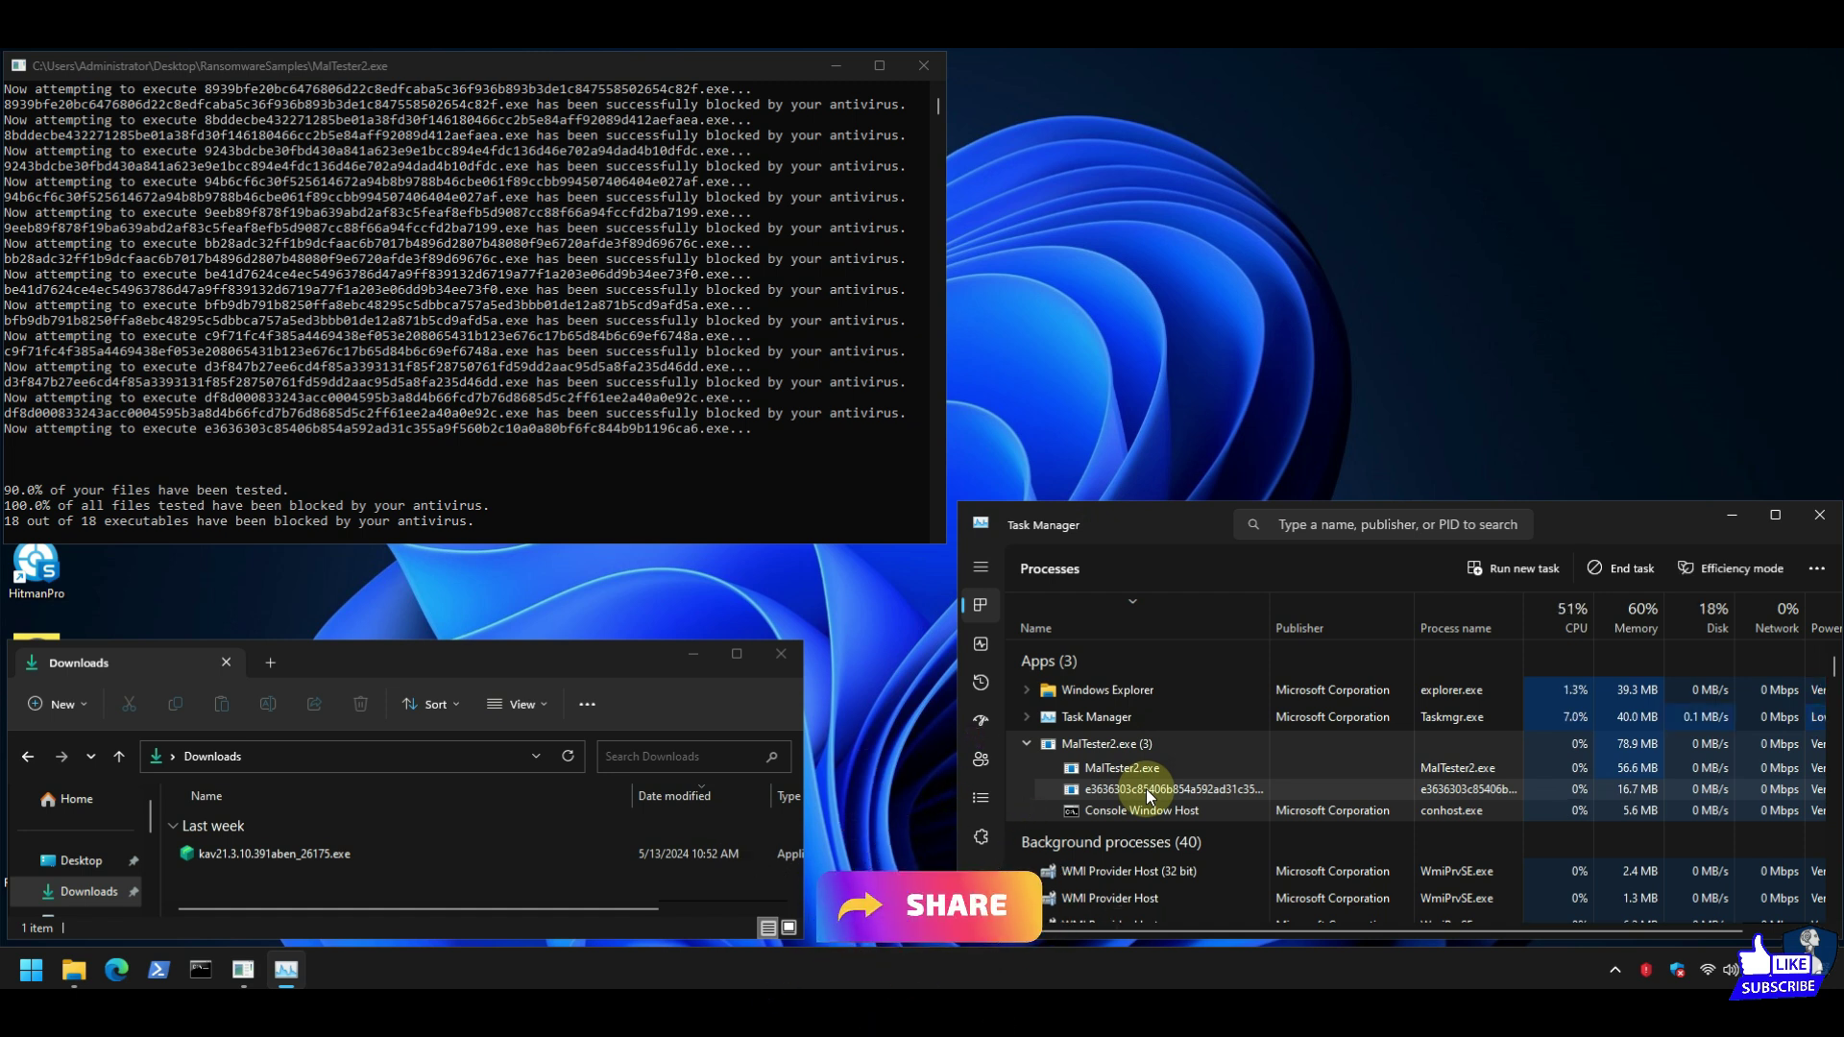
left_click(1547, 626)
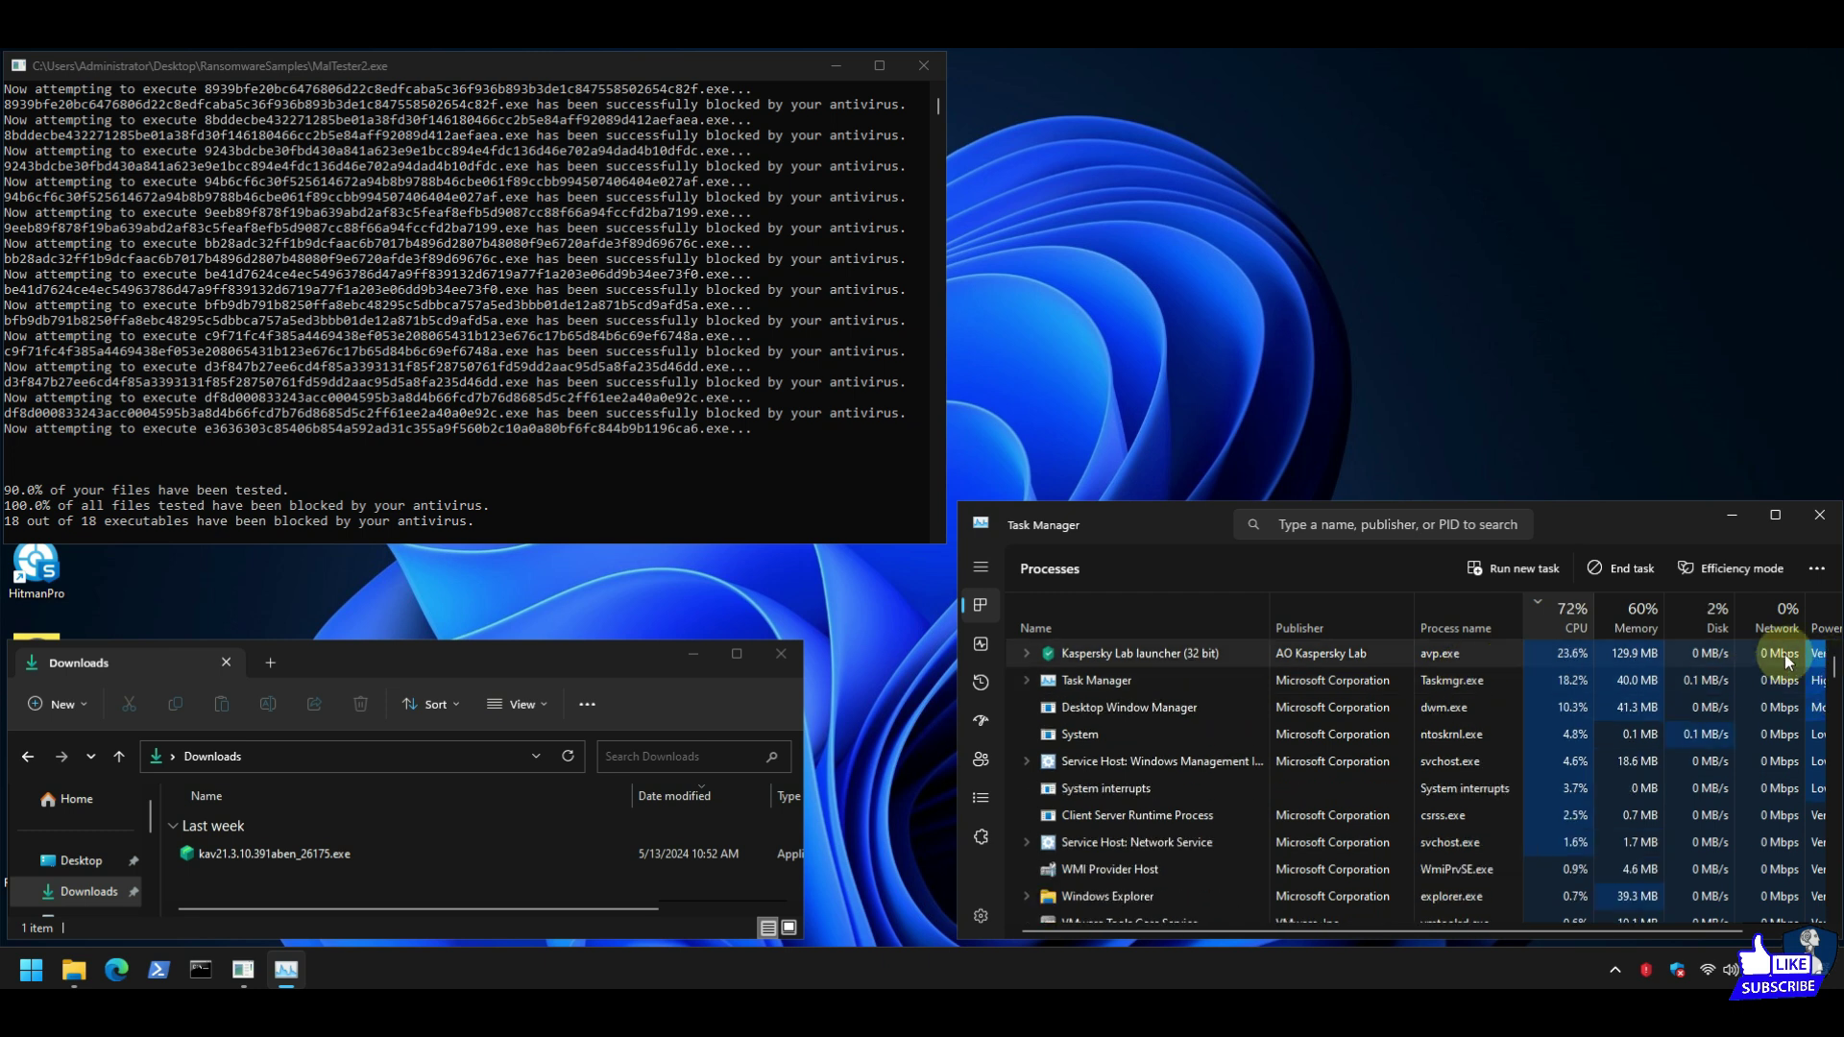
left_click(1589, 889)
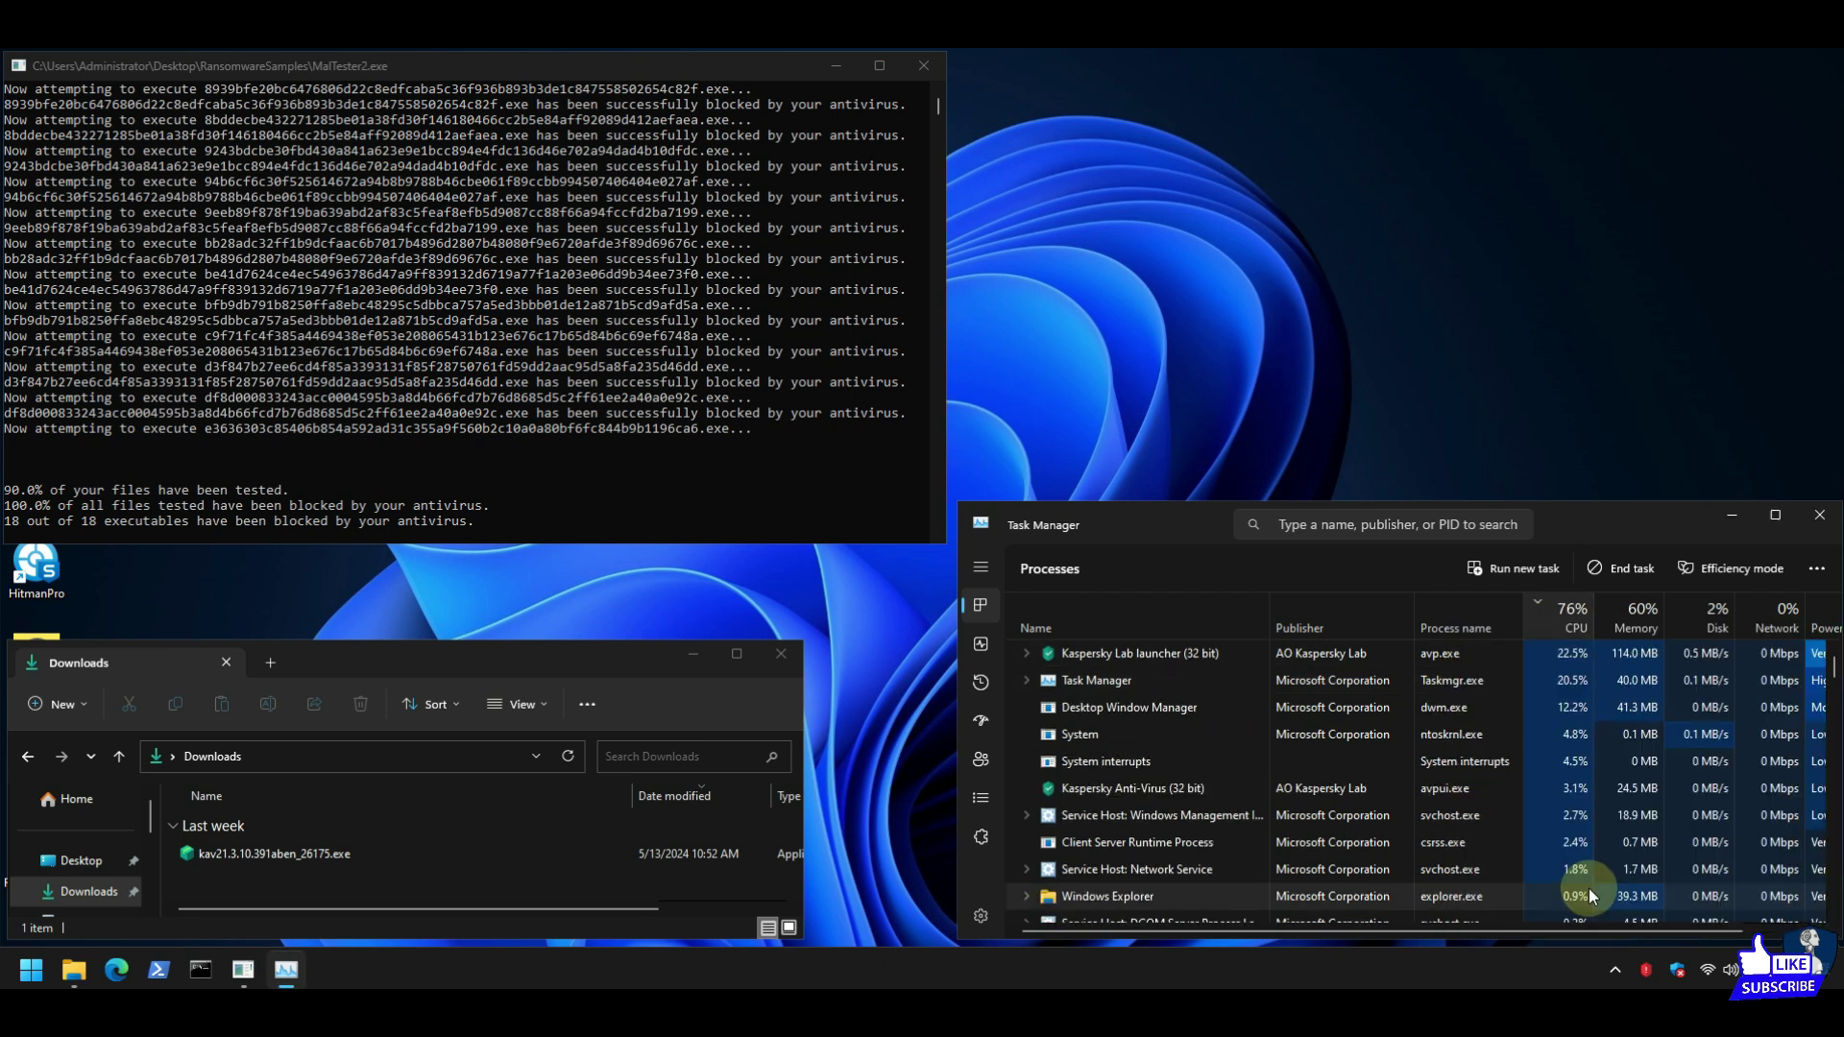
left_click(1588, 890)
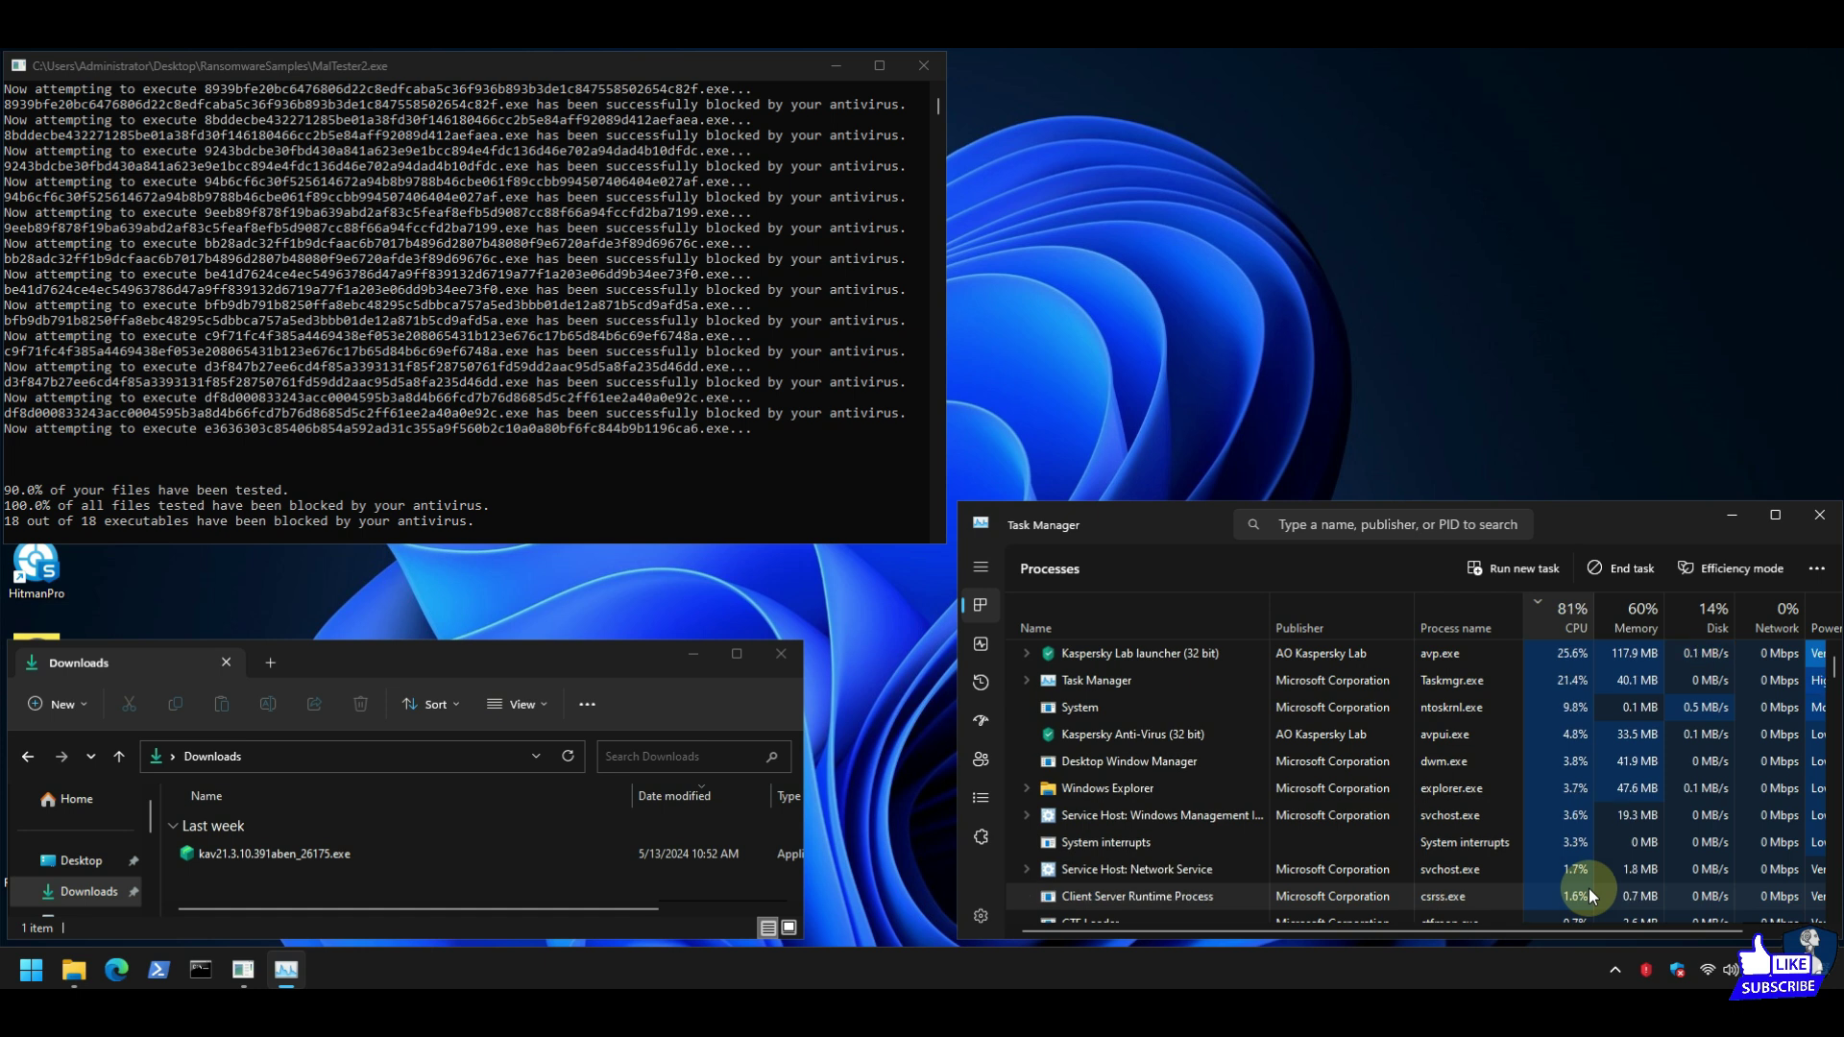
left_click(1469, 623)
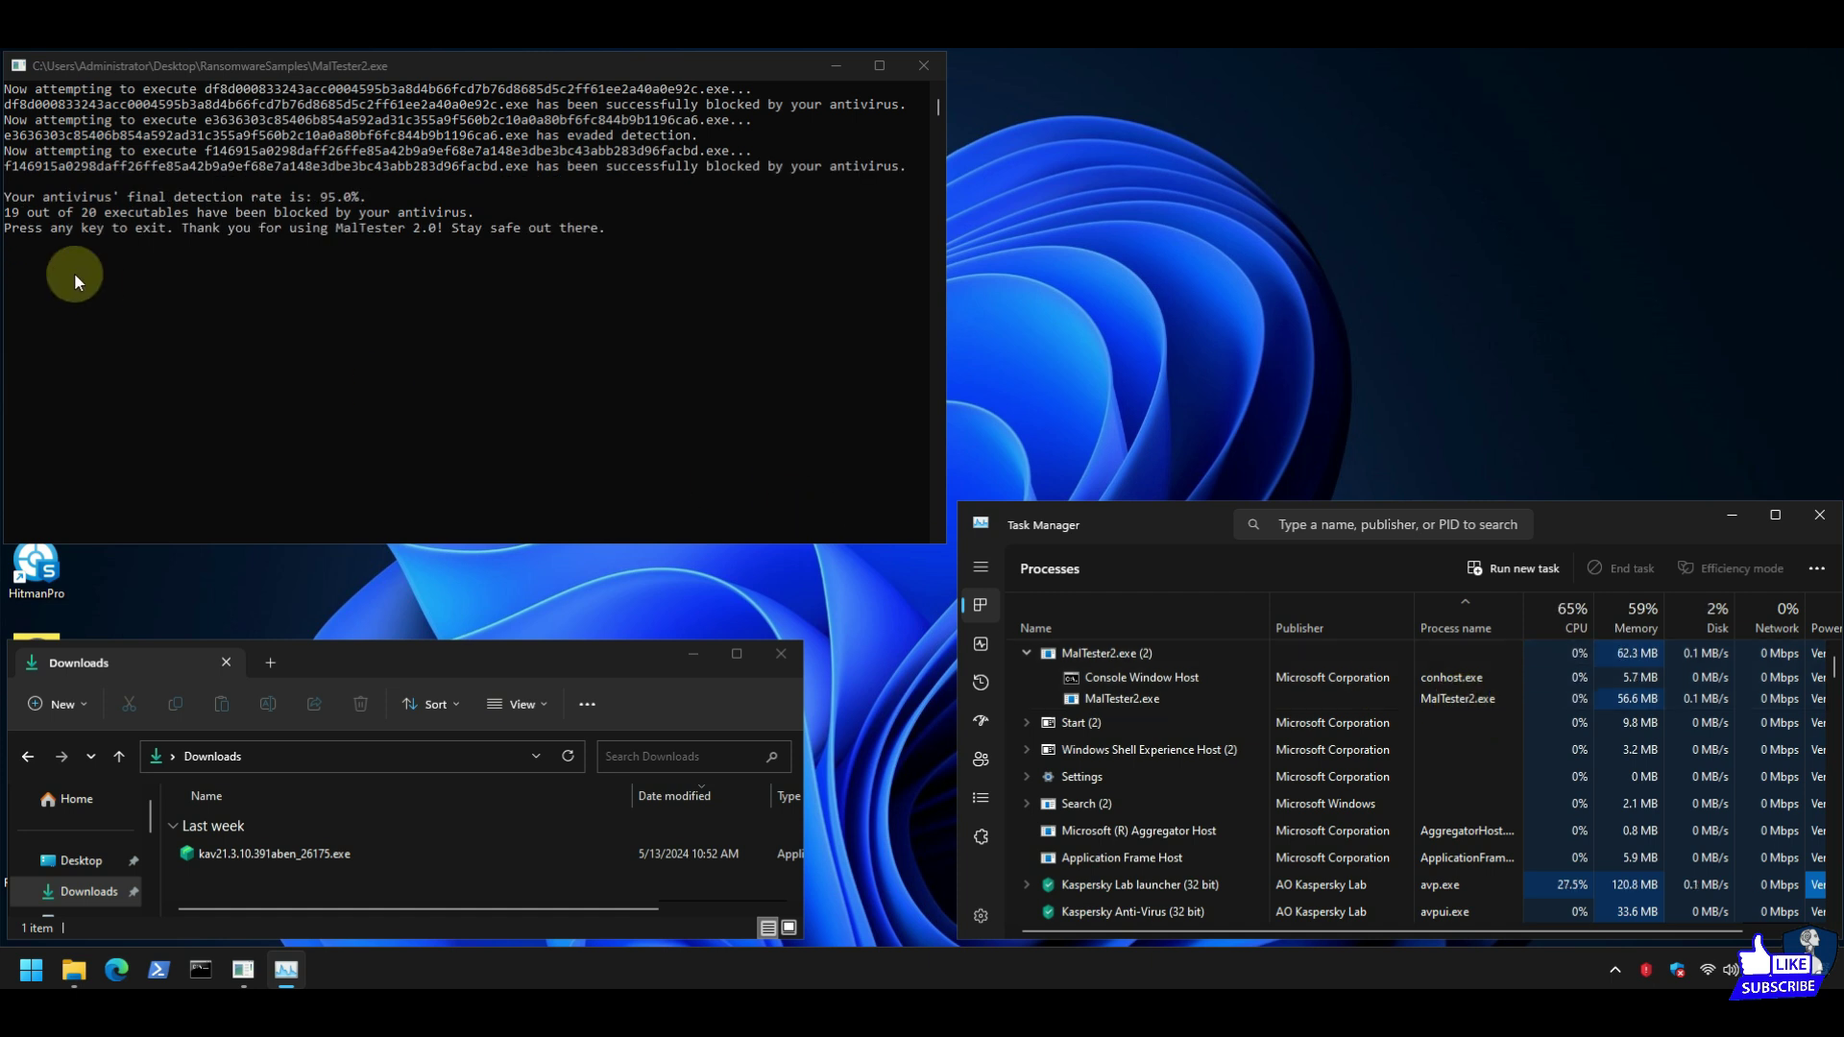
Highlight the blocked-executables line and final detection rate in the MalTester2 console, and close the console.
left_click(89, 214)
left_click_drag(89, 215, 6, 214)
left_click_drag(381, 197, 305, 196)
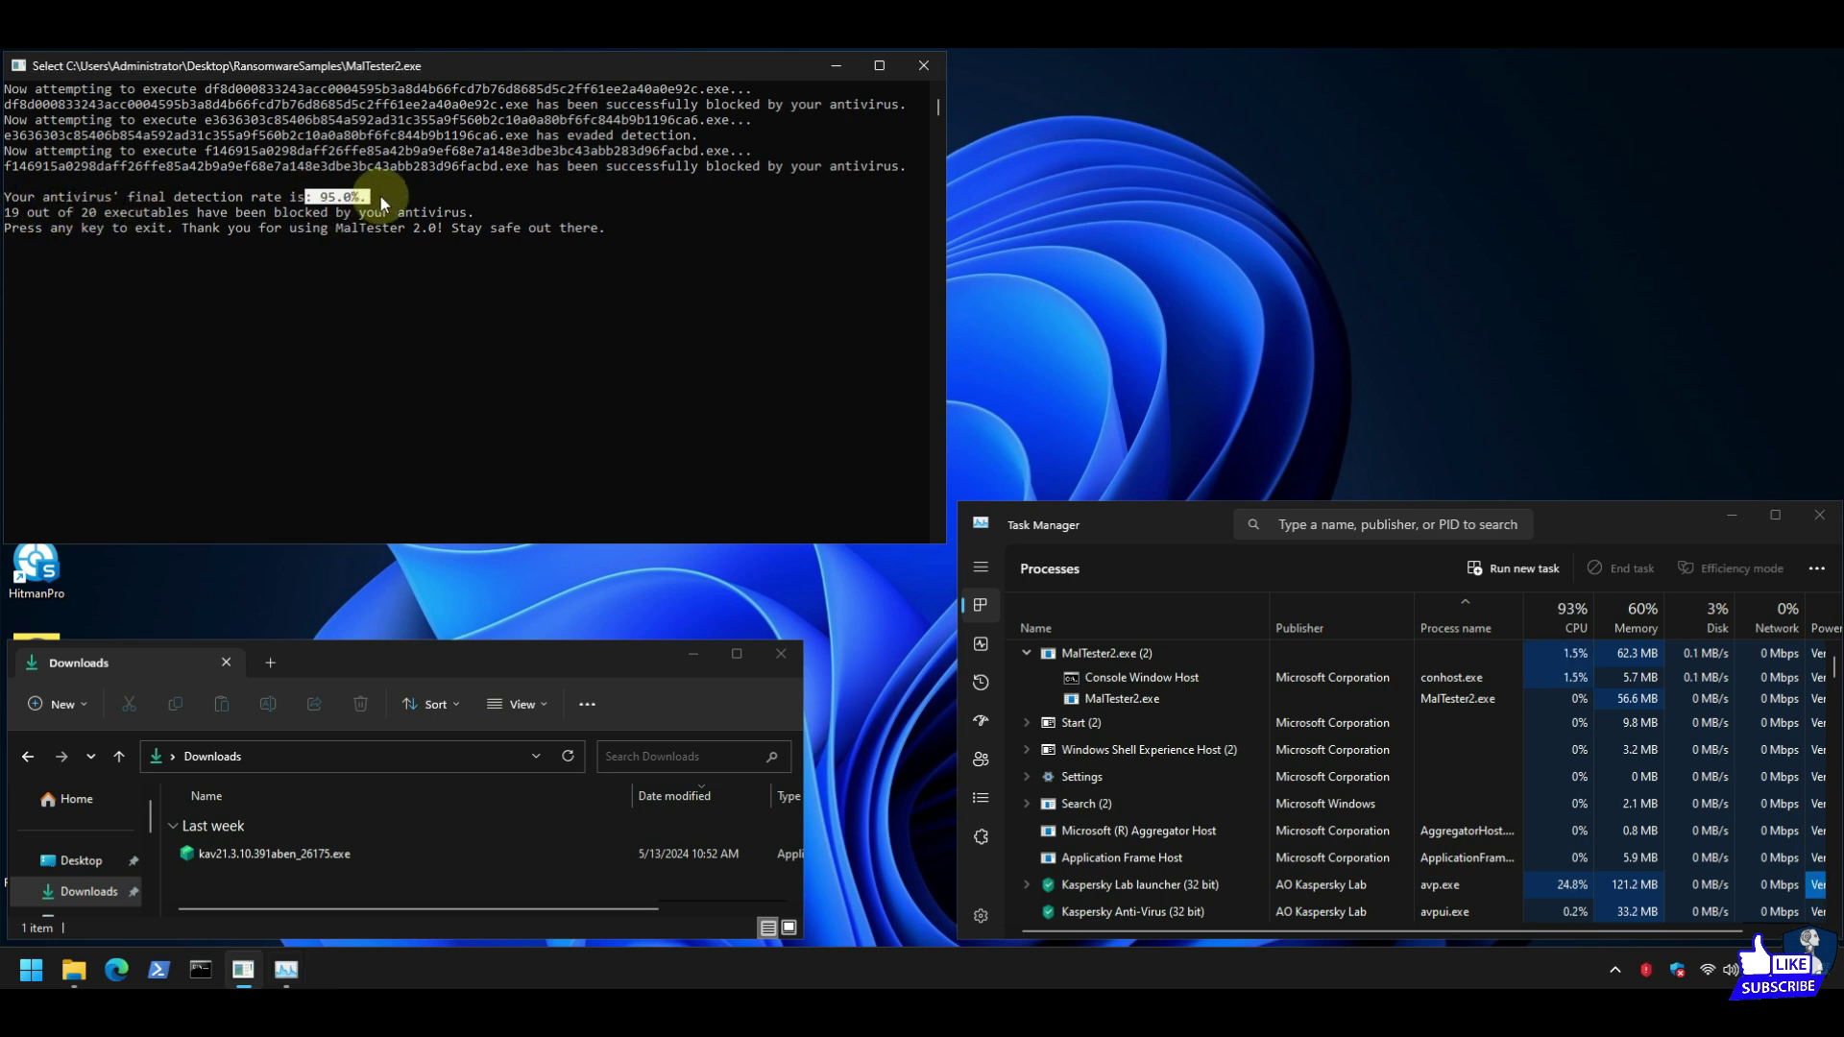
left_click(924, 66)
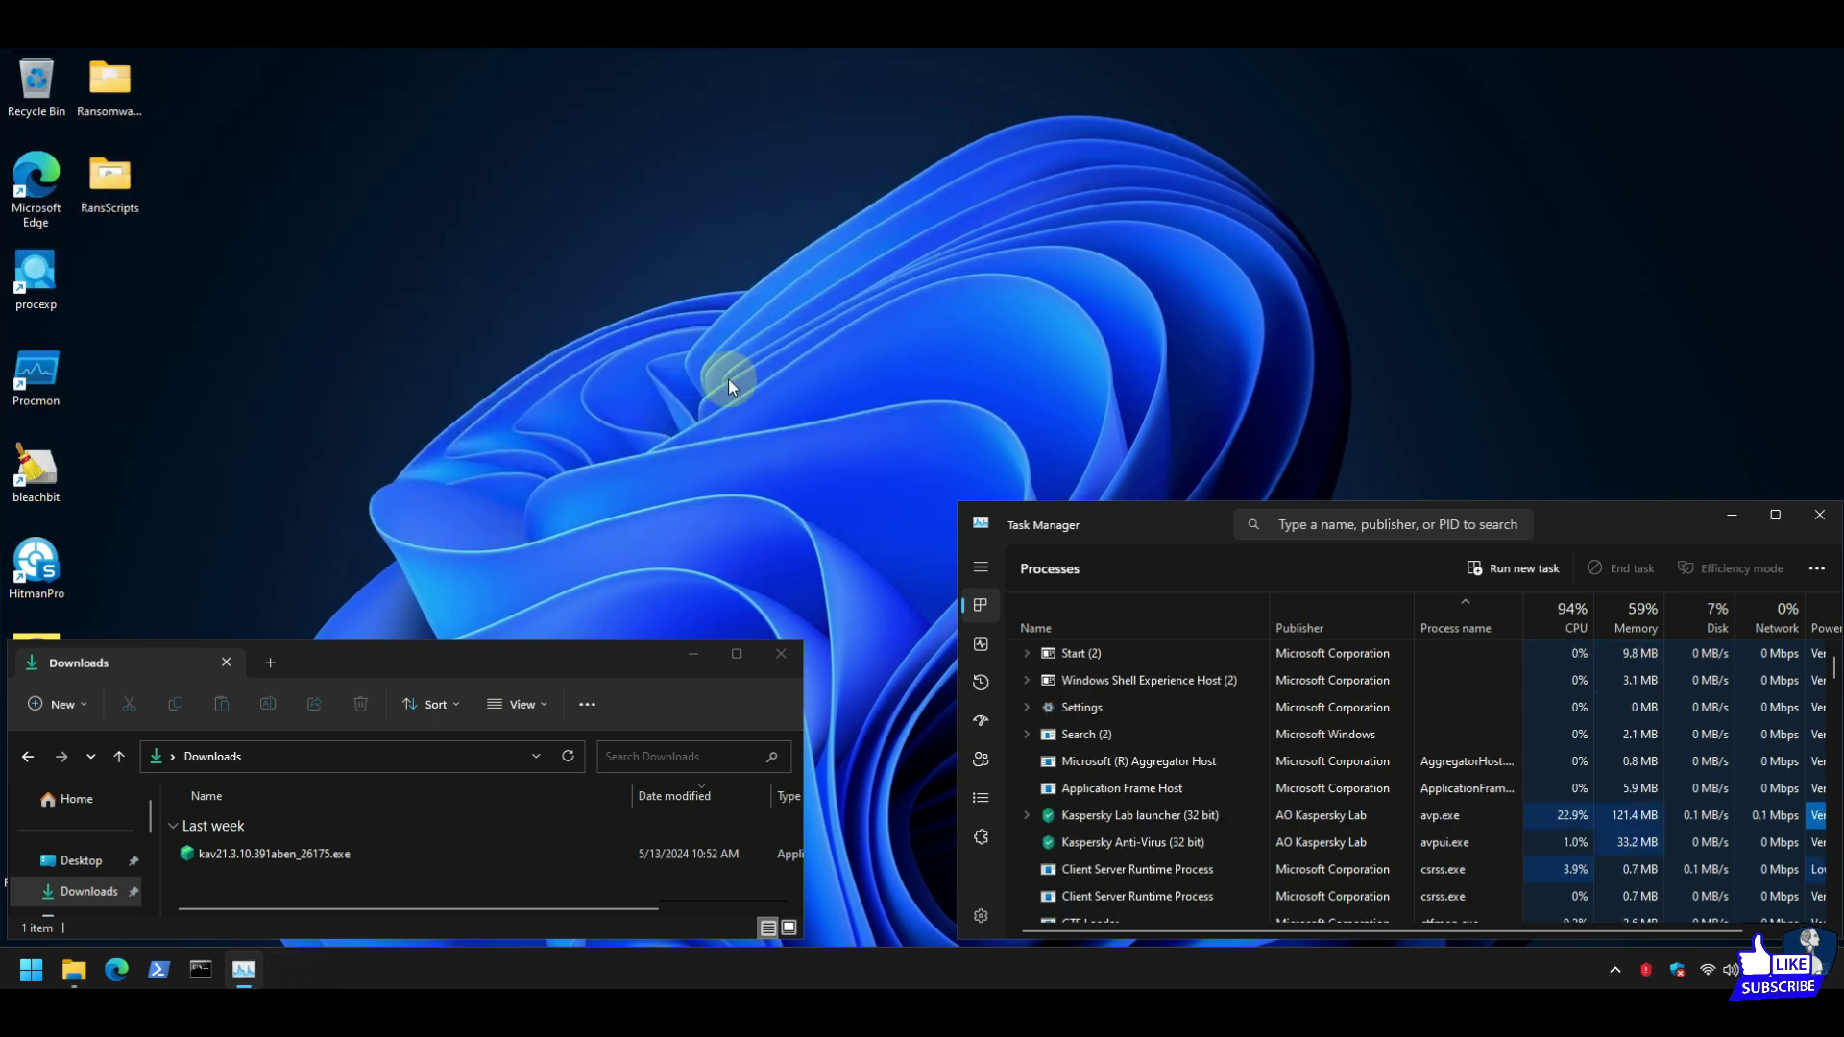
Launch Process Explorer from the desktop, sort Task Manager by name and Process Explorer by VirusTotal score, and close the duplicate Process Explorer window.
double_click(29, 280)
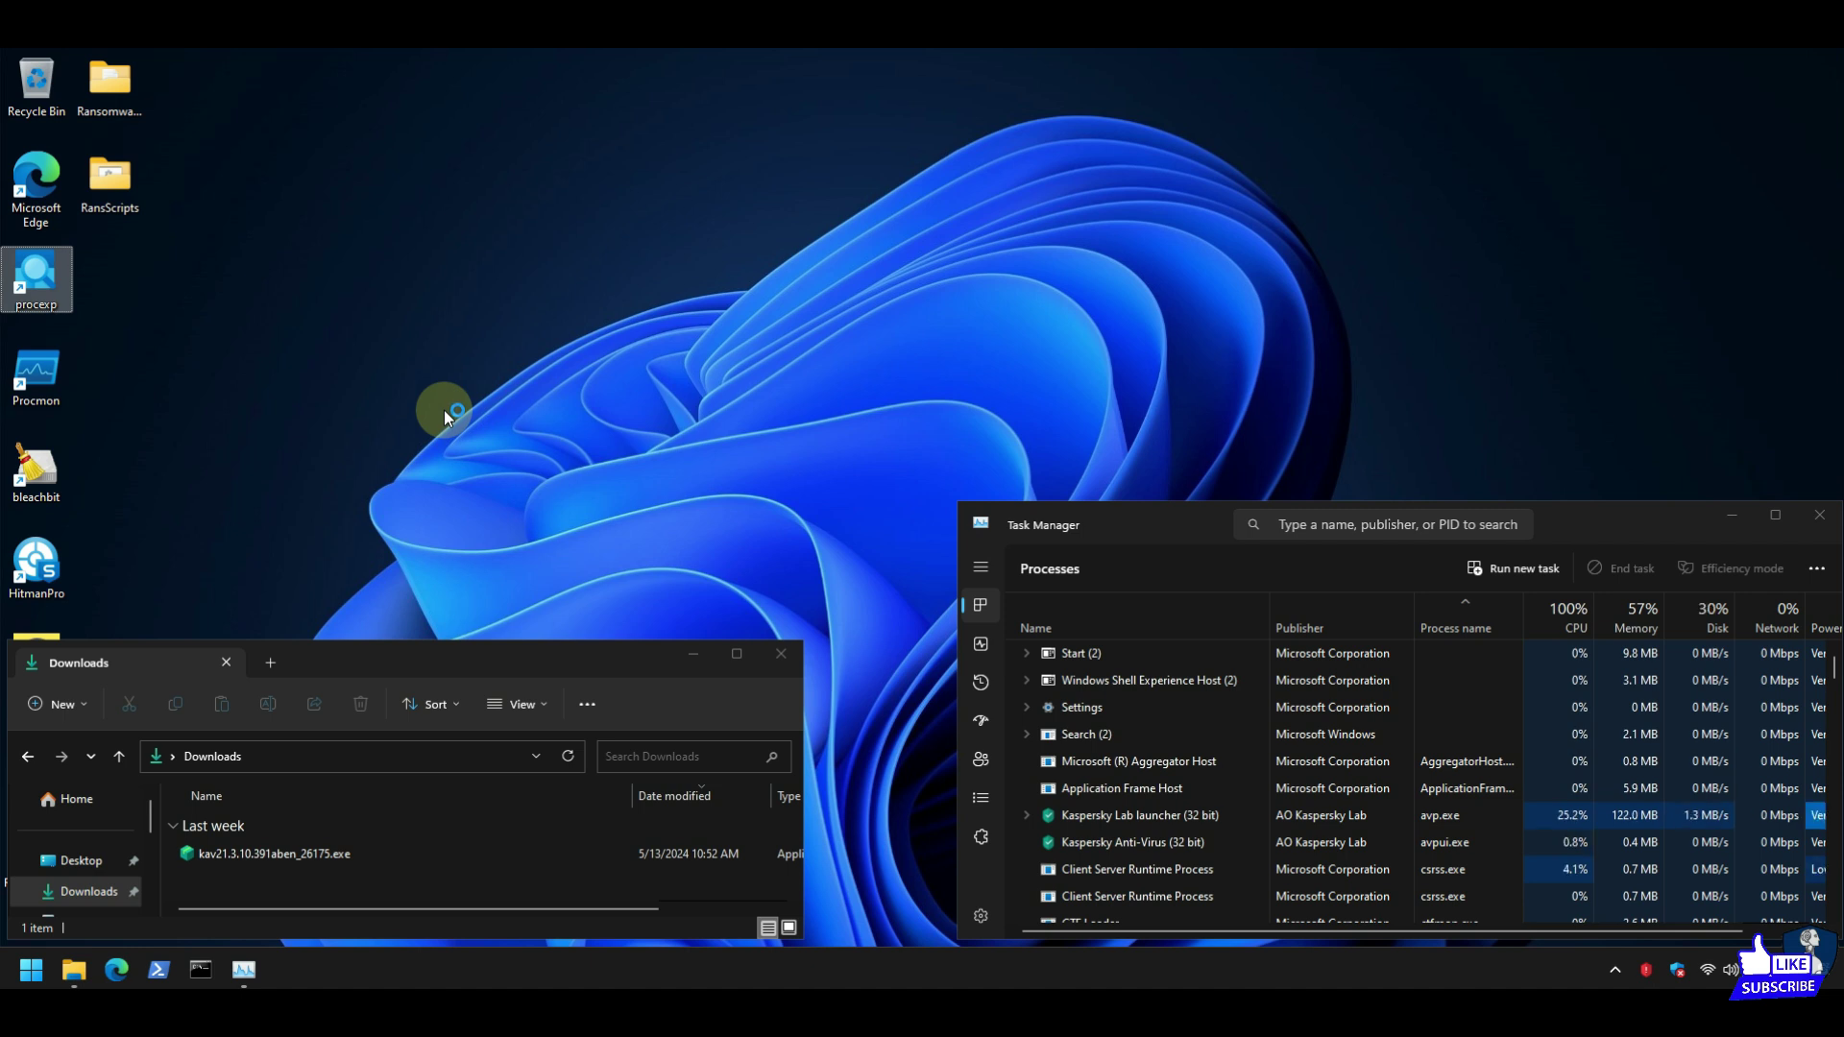
left_click(1131, 629)
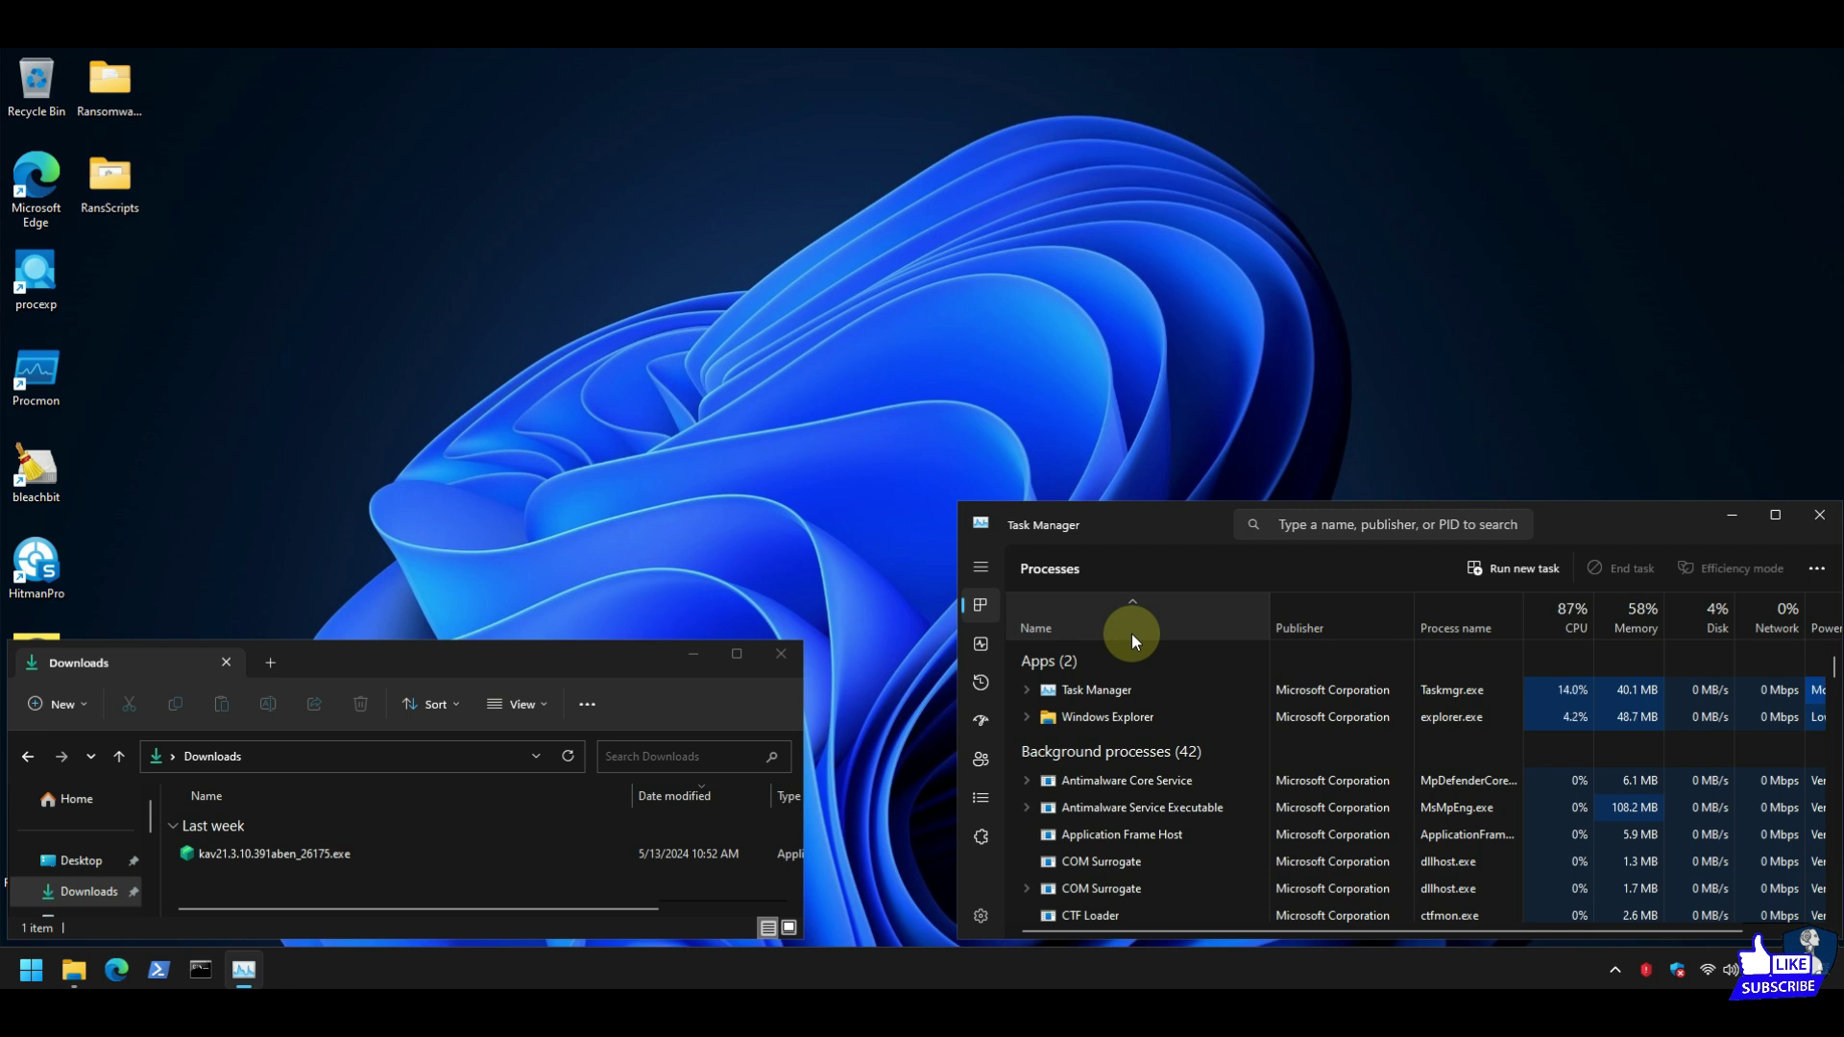
left_click(45, 285)
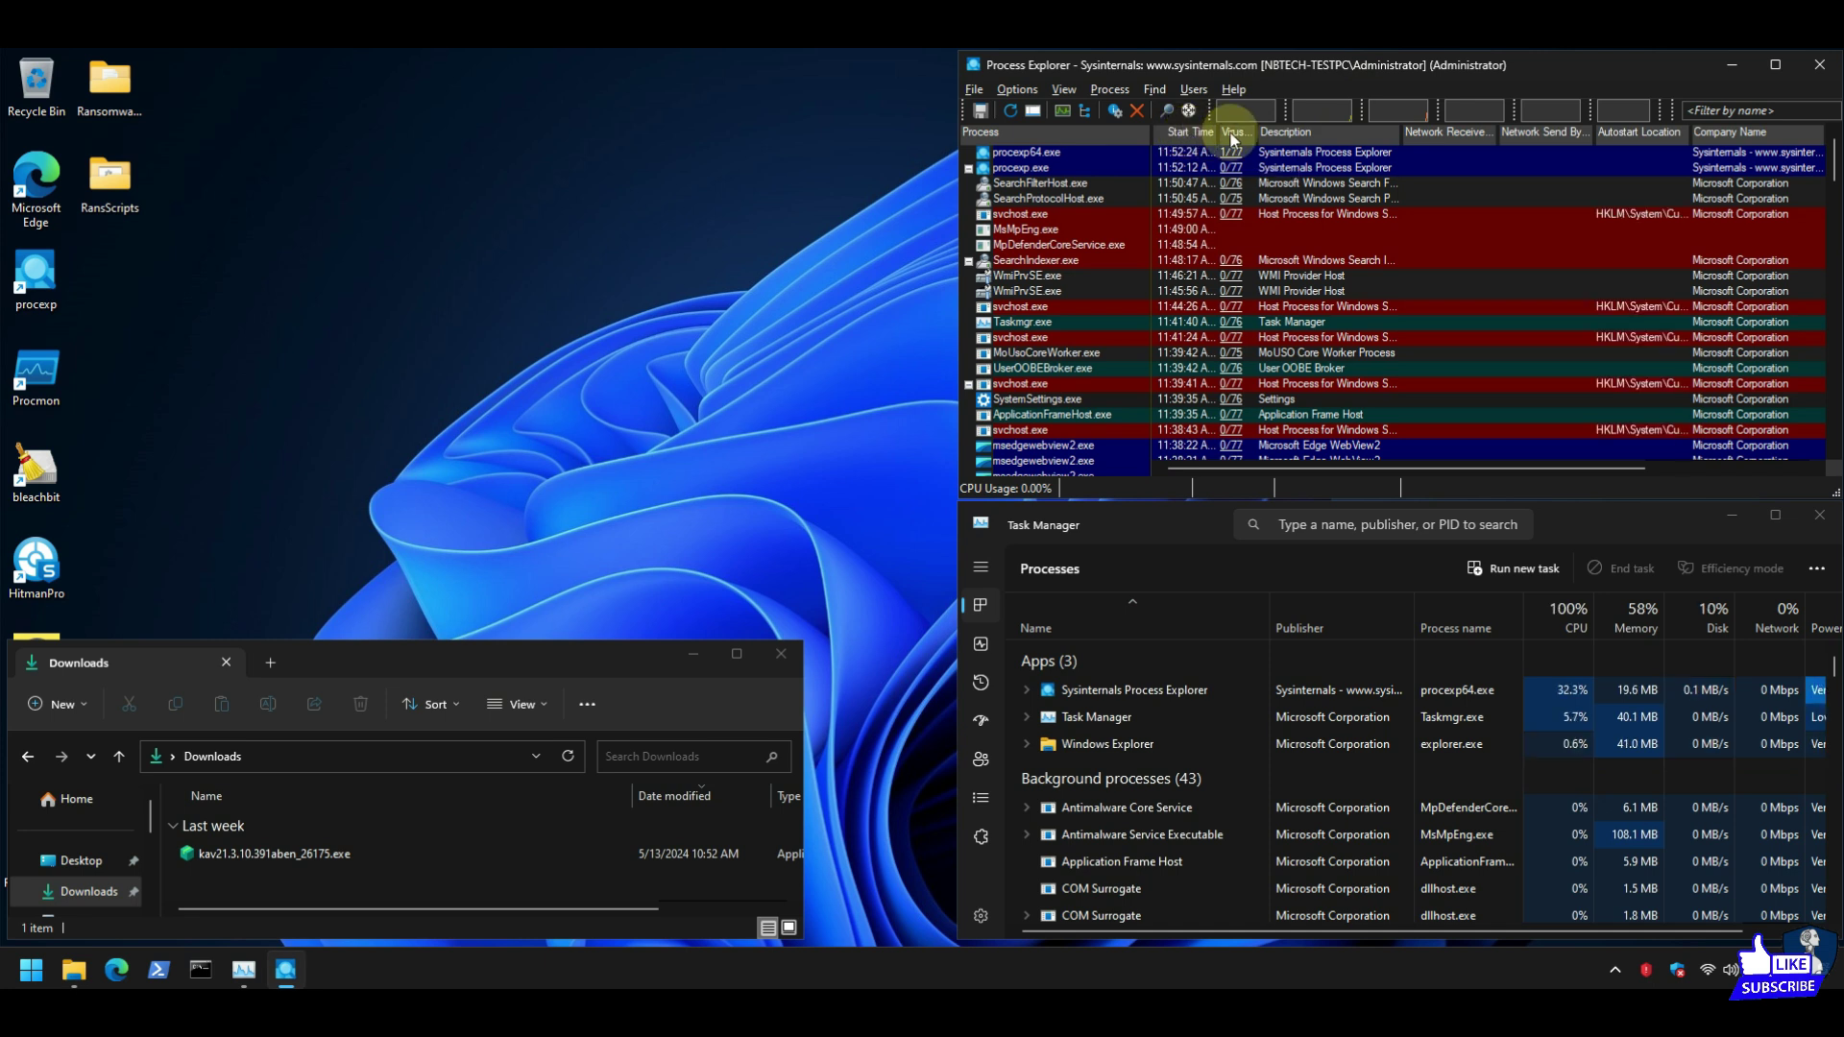
left_click(1230, 132)
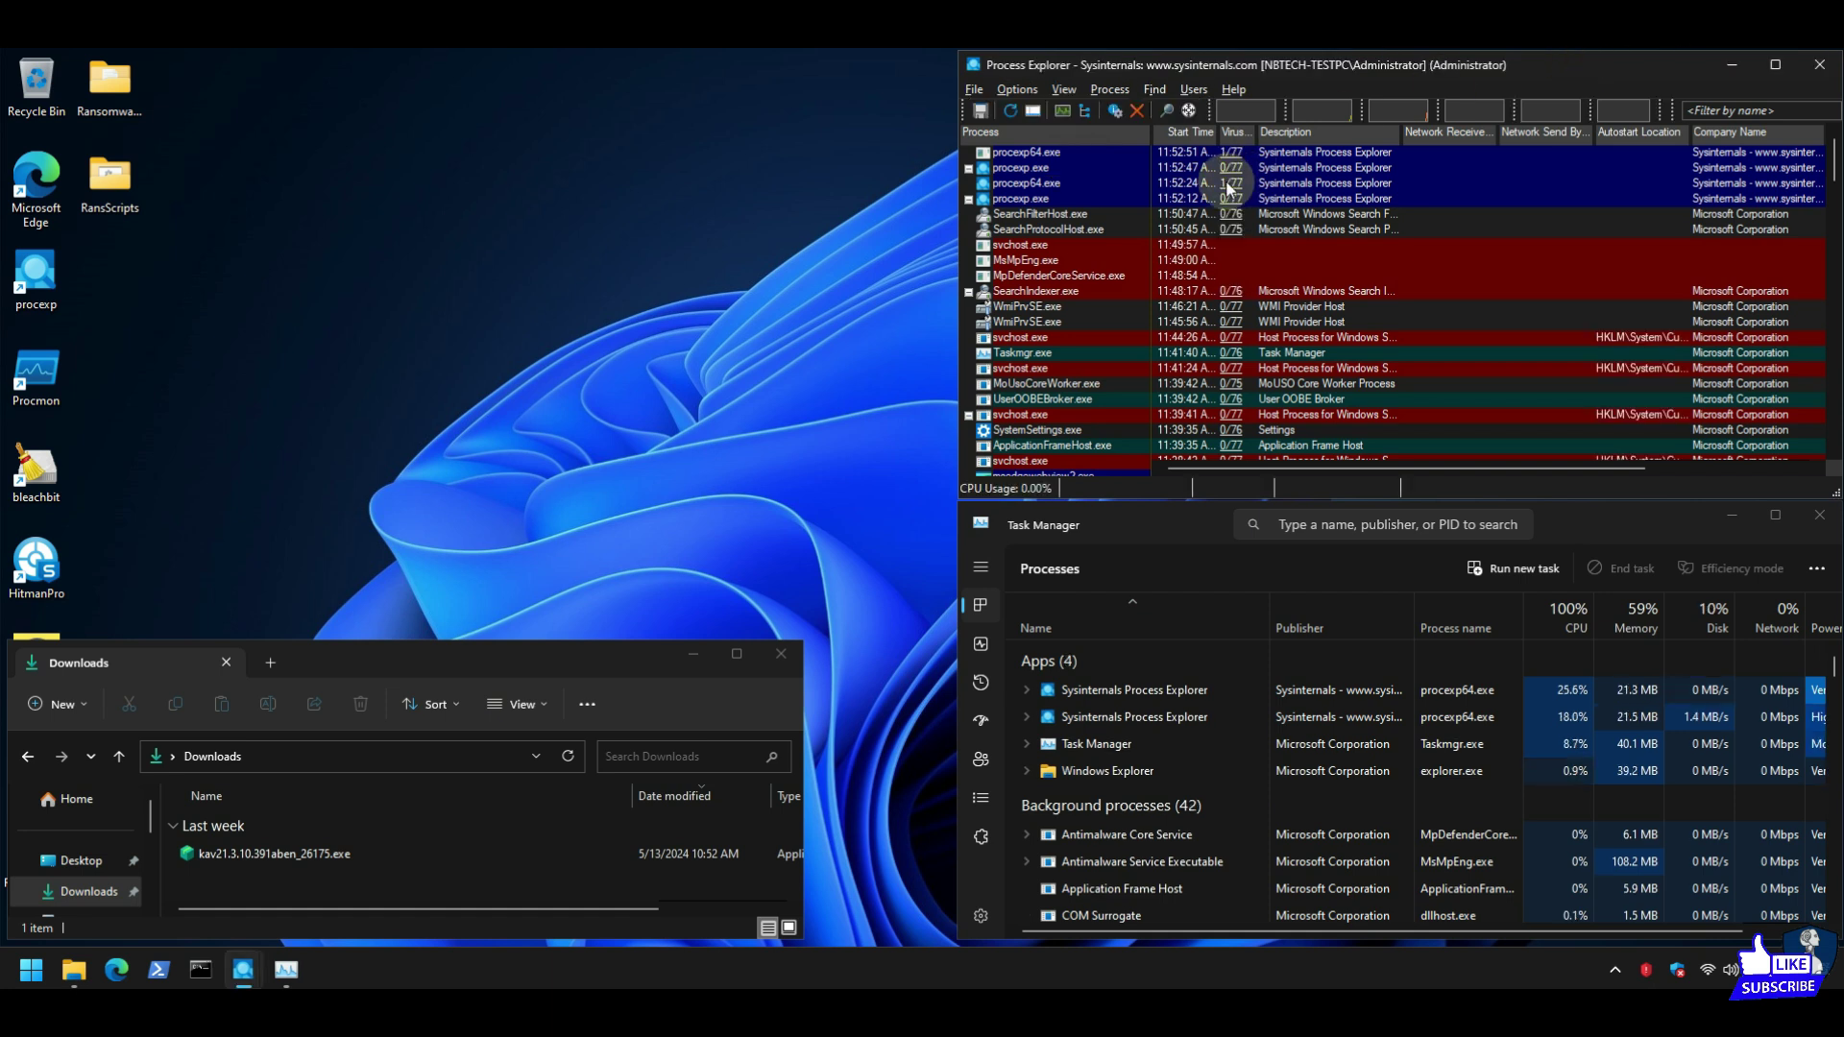
left_click(1816, 69)
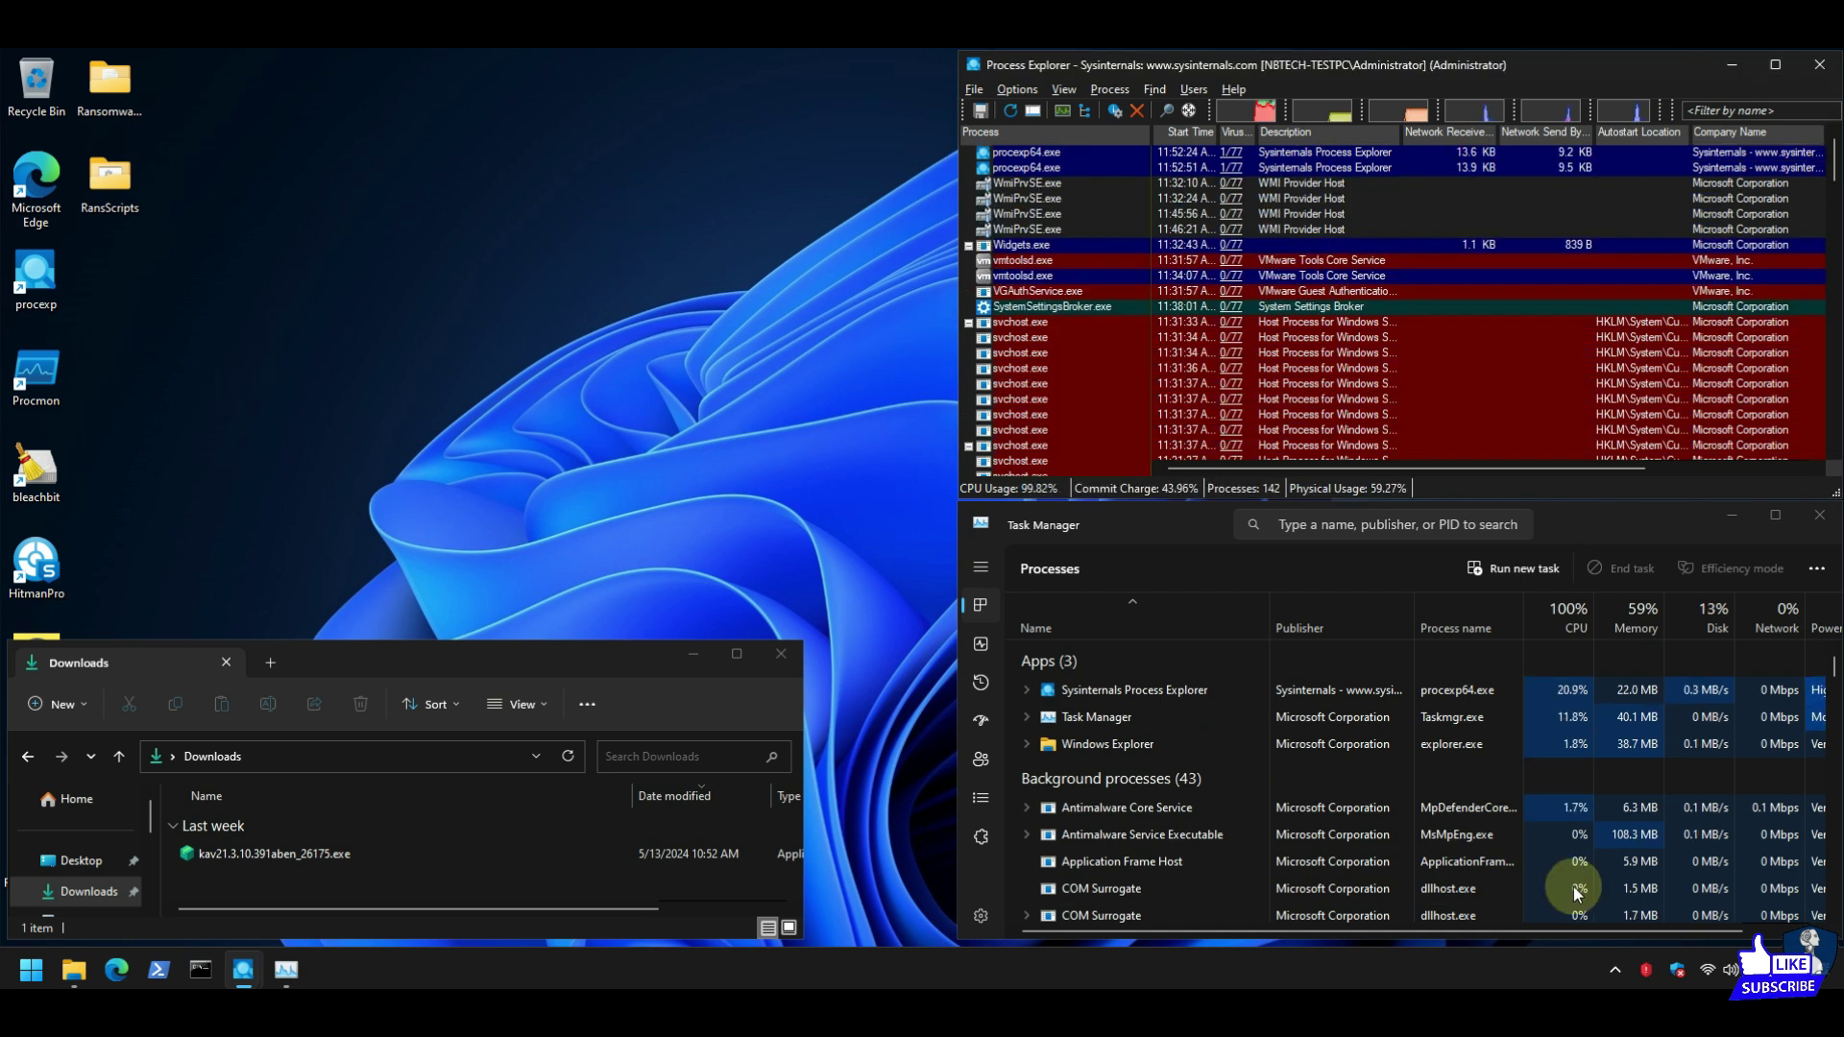
Open the Kaspersky Anti-Virus main window.
right_click(1646, 970)
left_click(1693, 842)
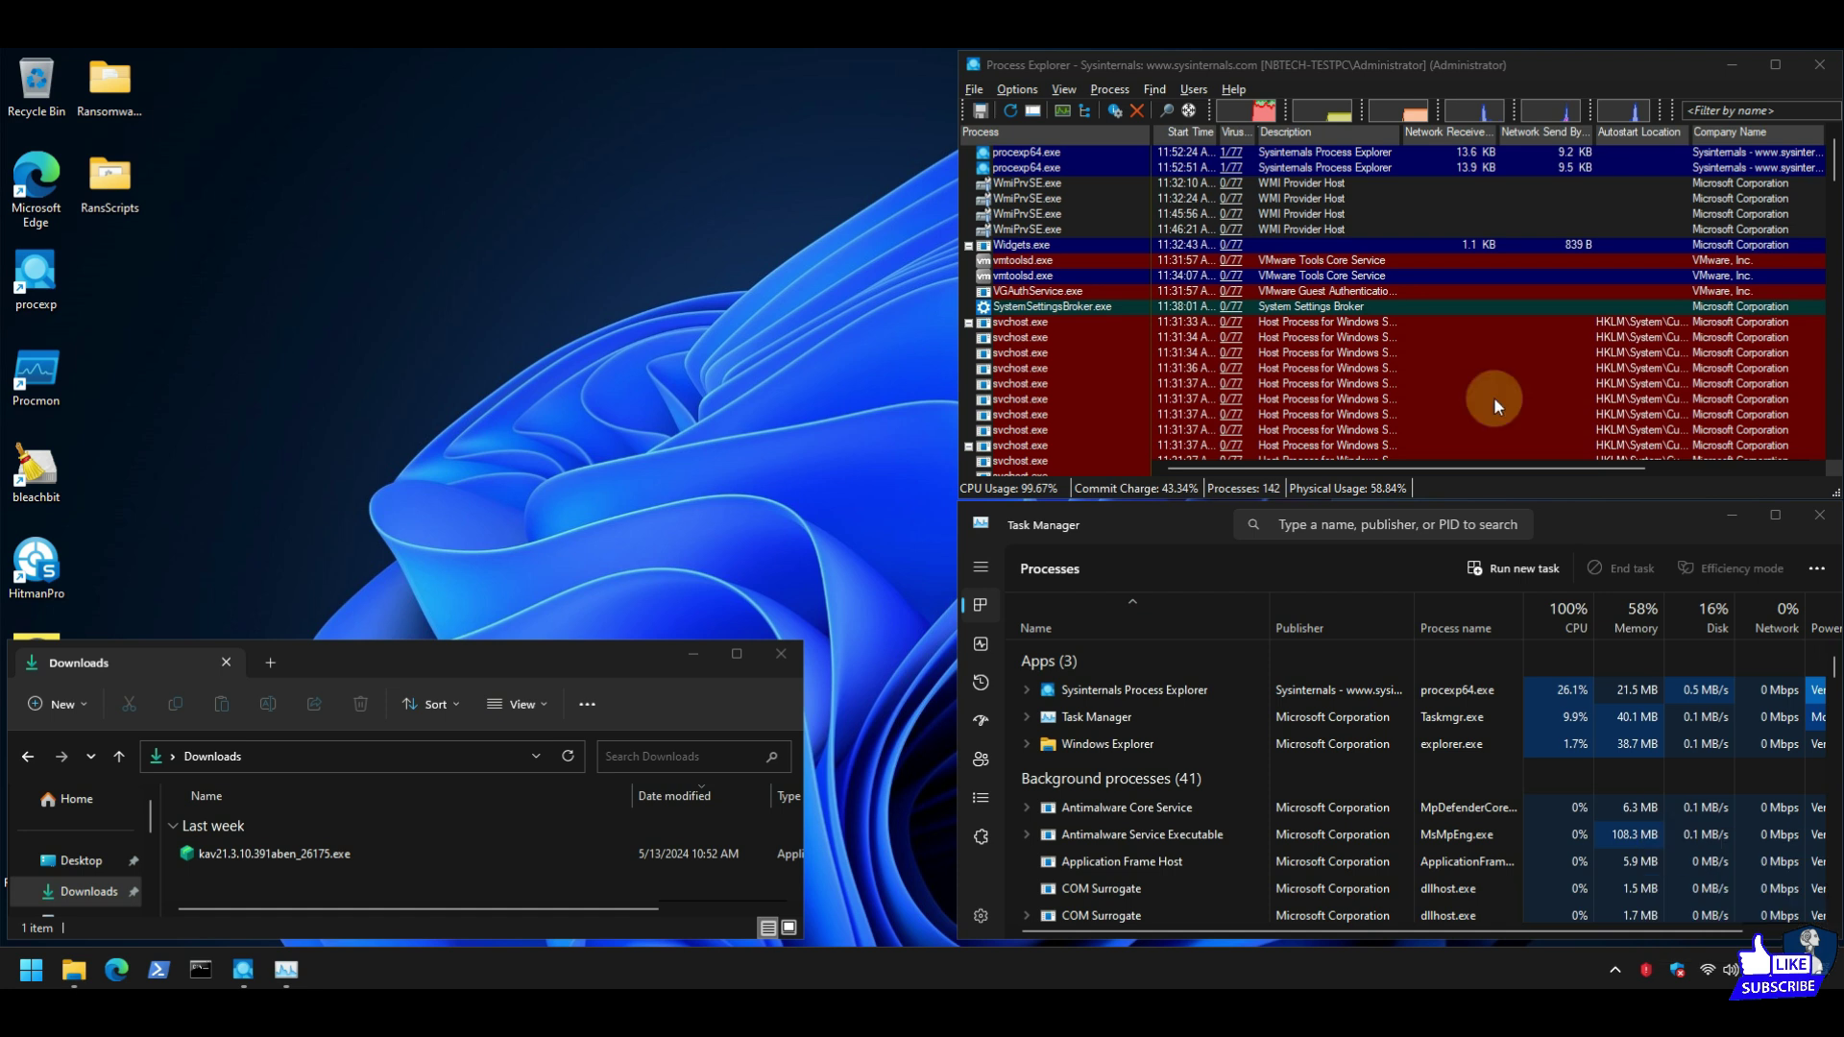
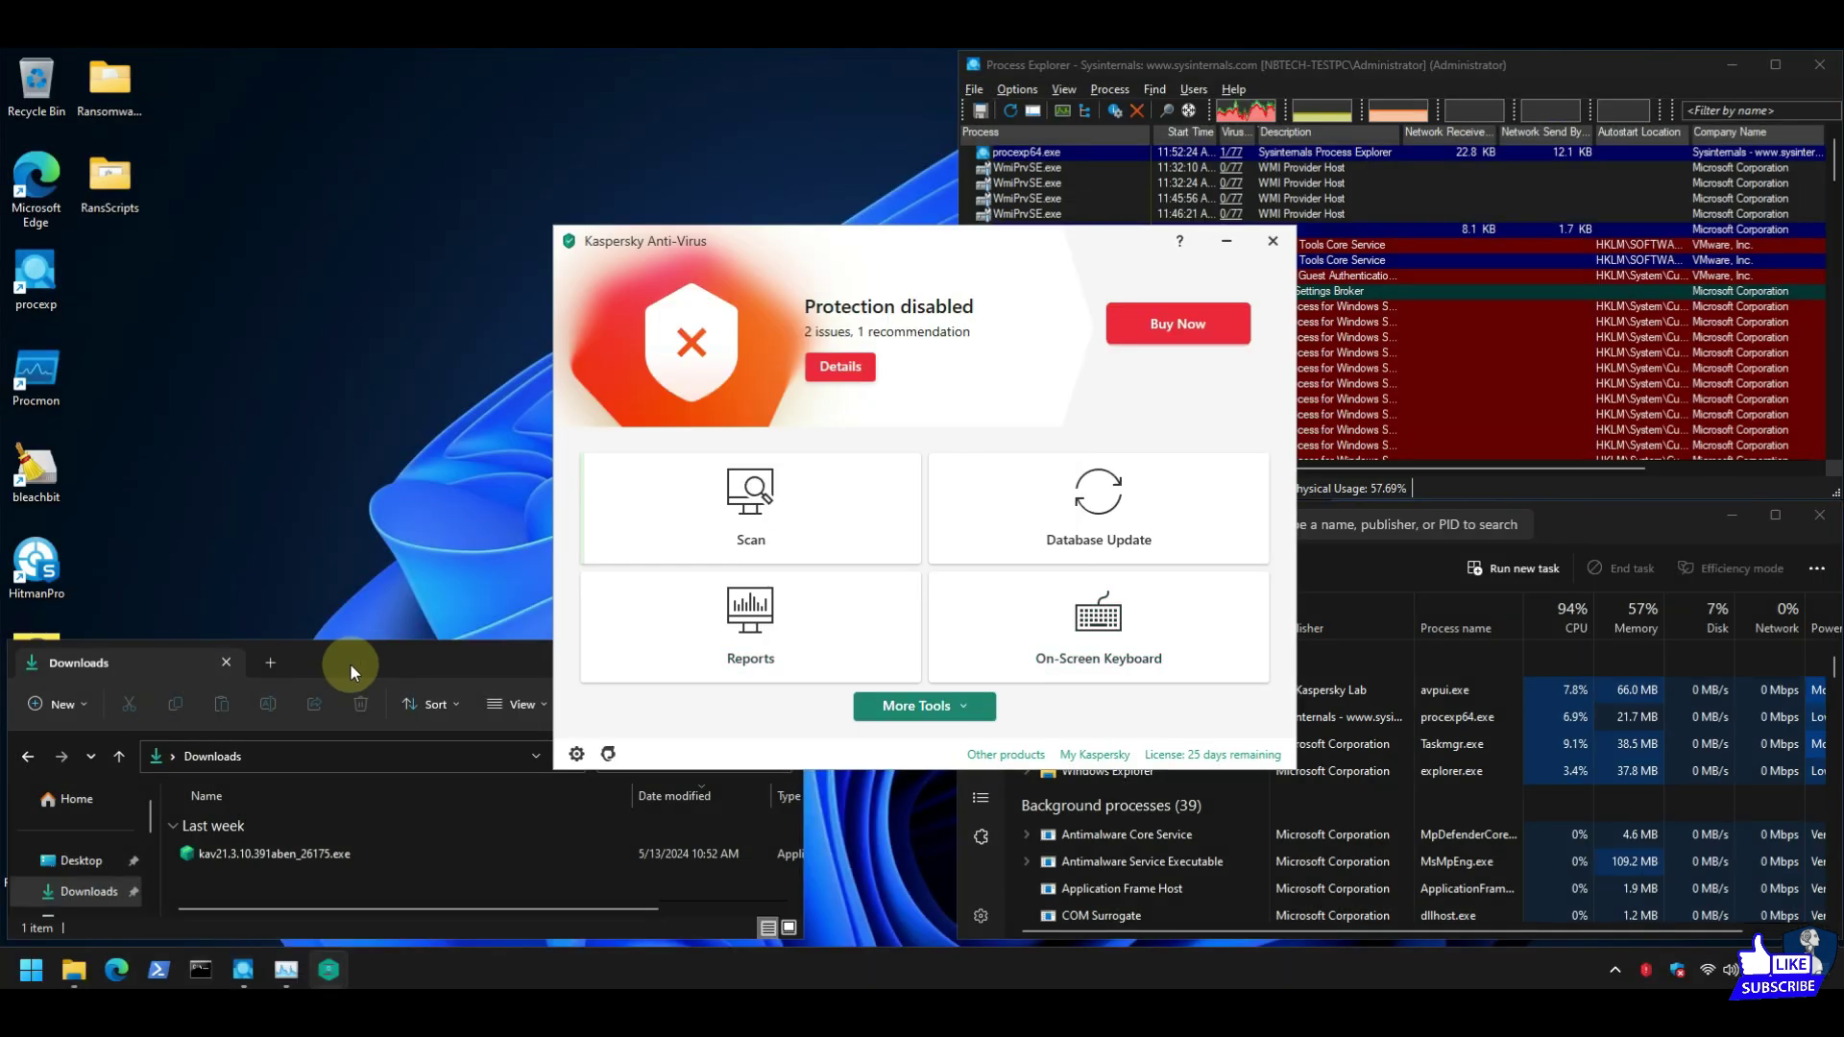
Switch to the File Explorer window and show the Desktop folder.
left_click(349, 662)
left_click_drag(89, 877, 87, 871)
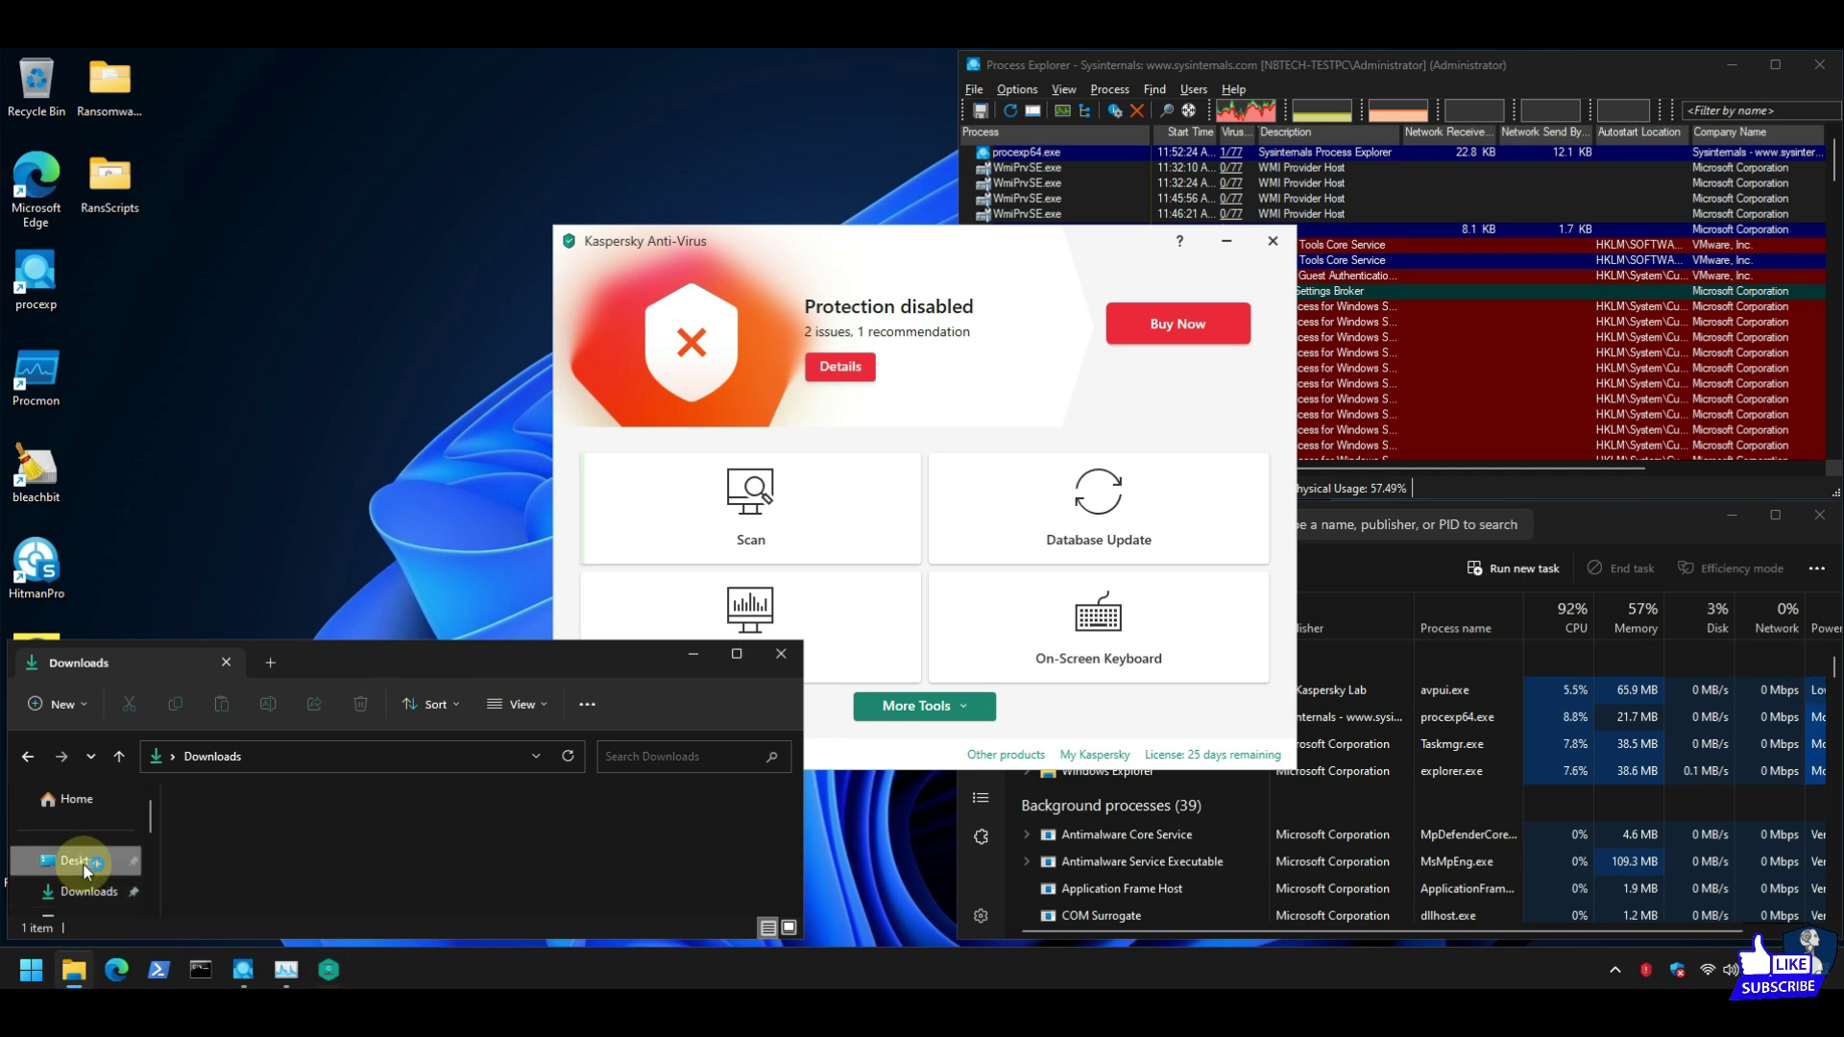
left_click(85, 862)
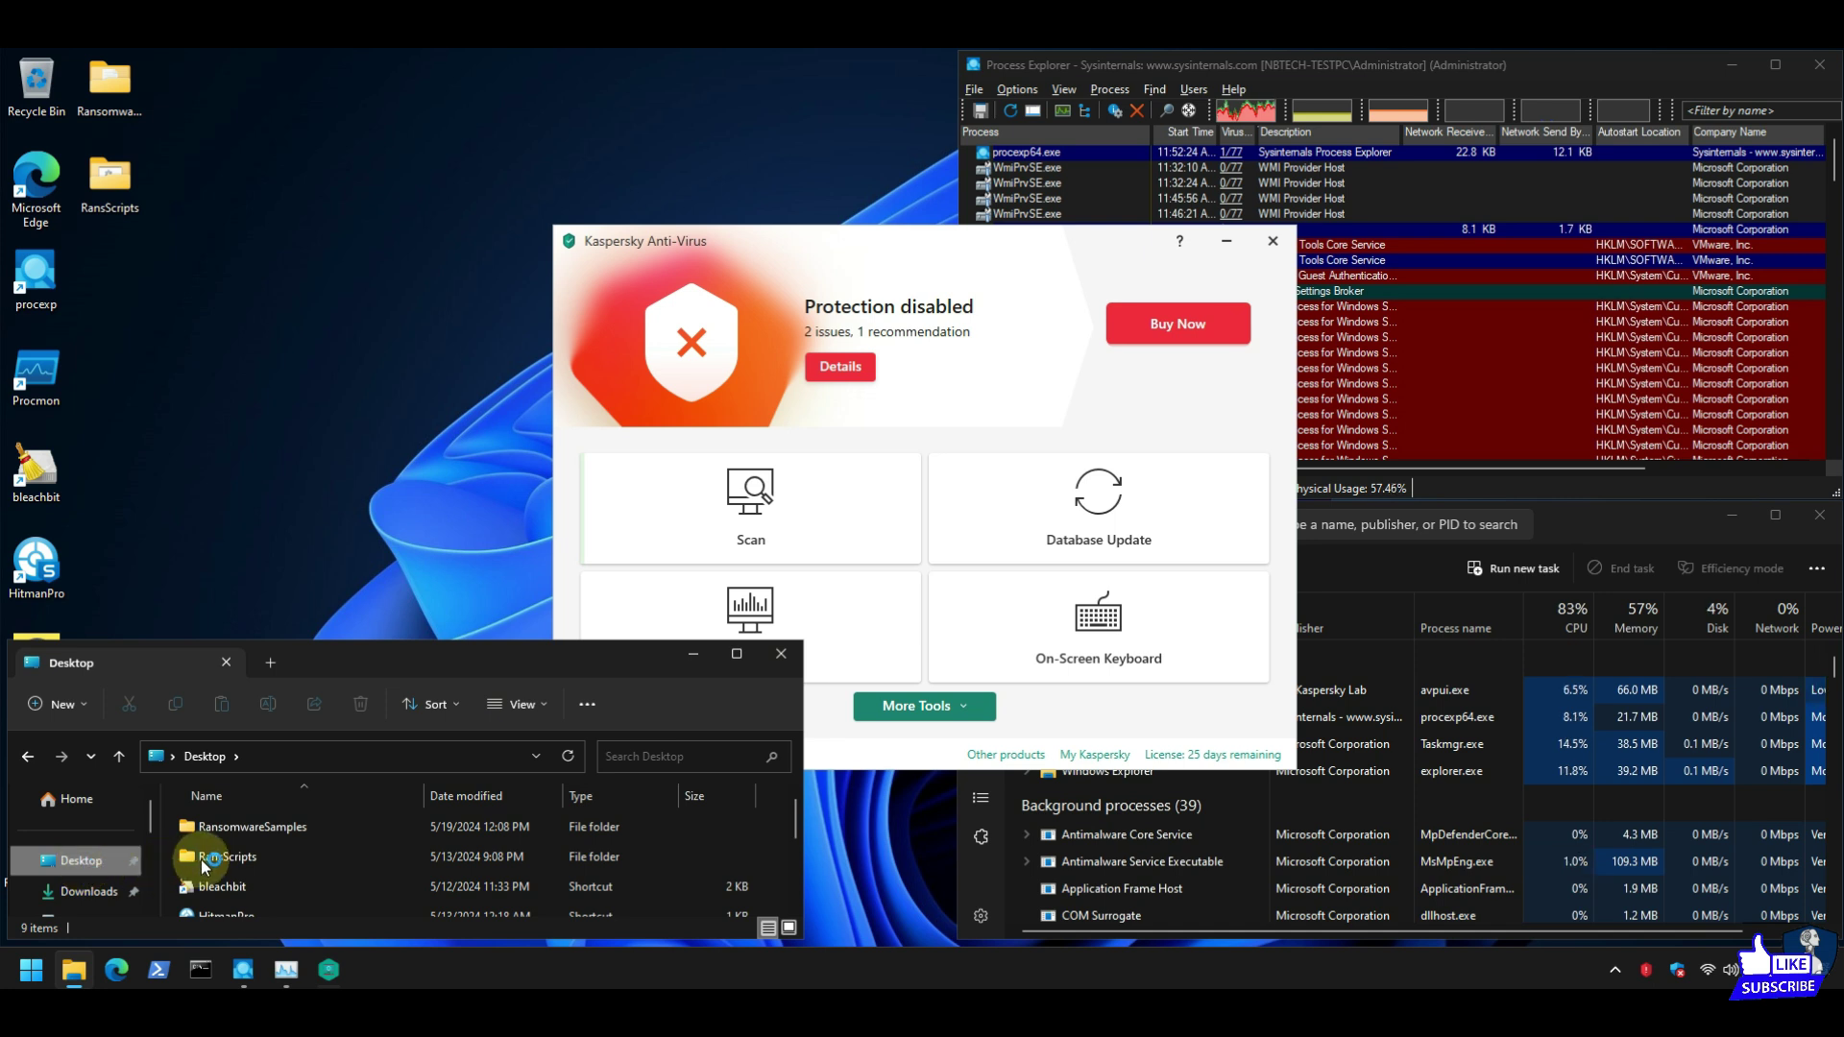
Open the RansScripts folder.
left_click(199, 860)
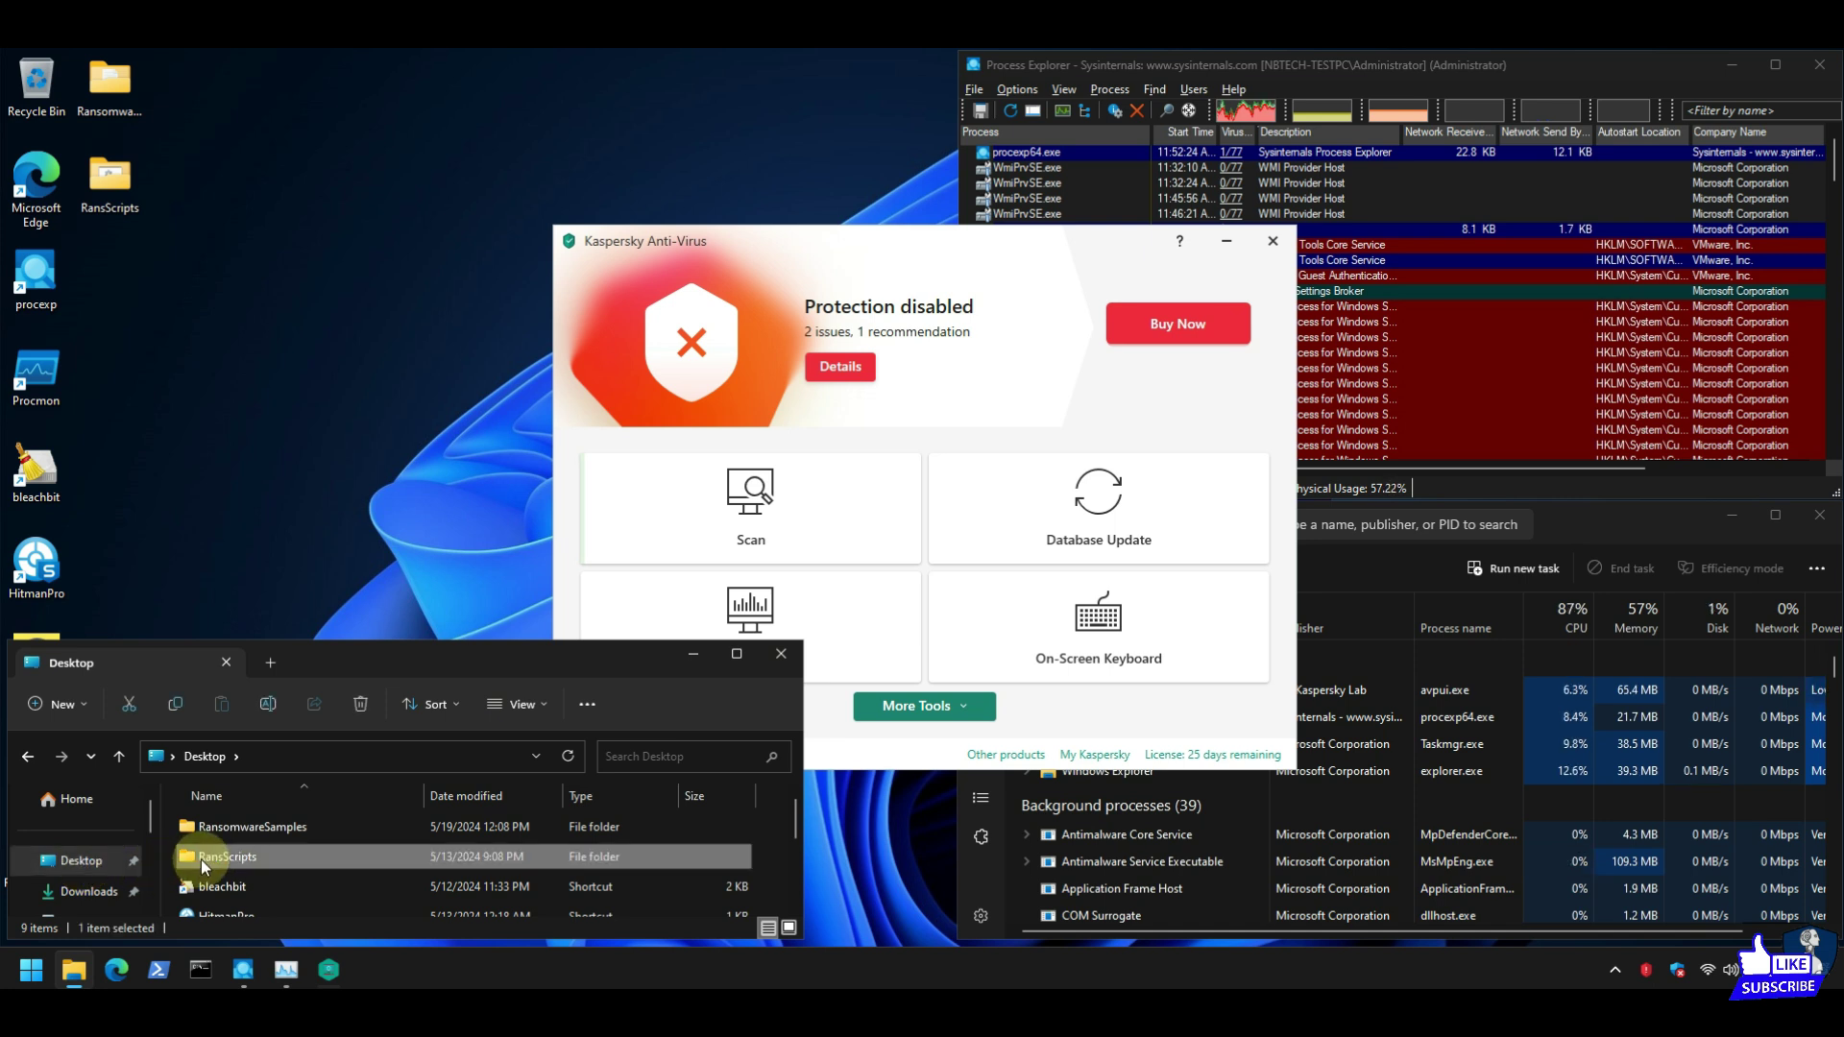
left_click(200, 861)
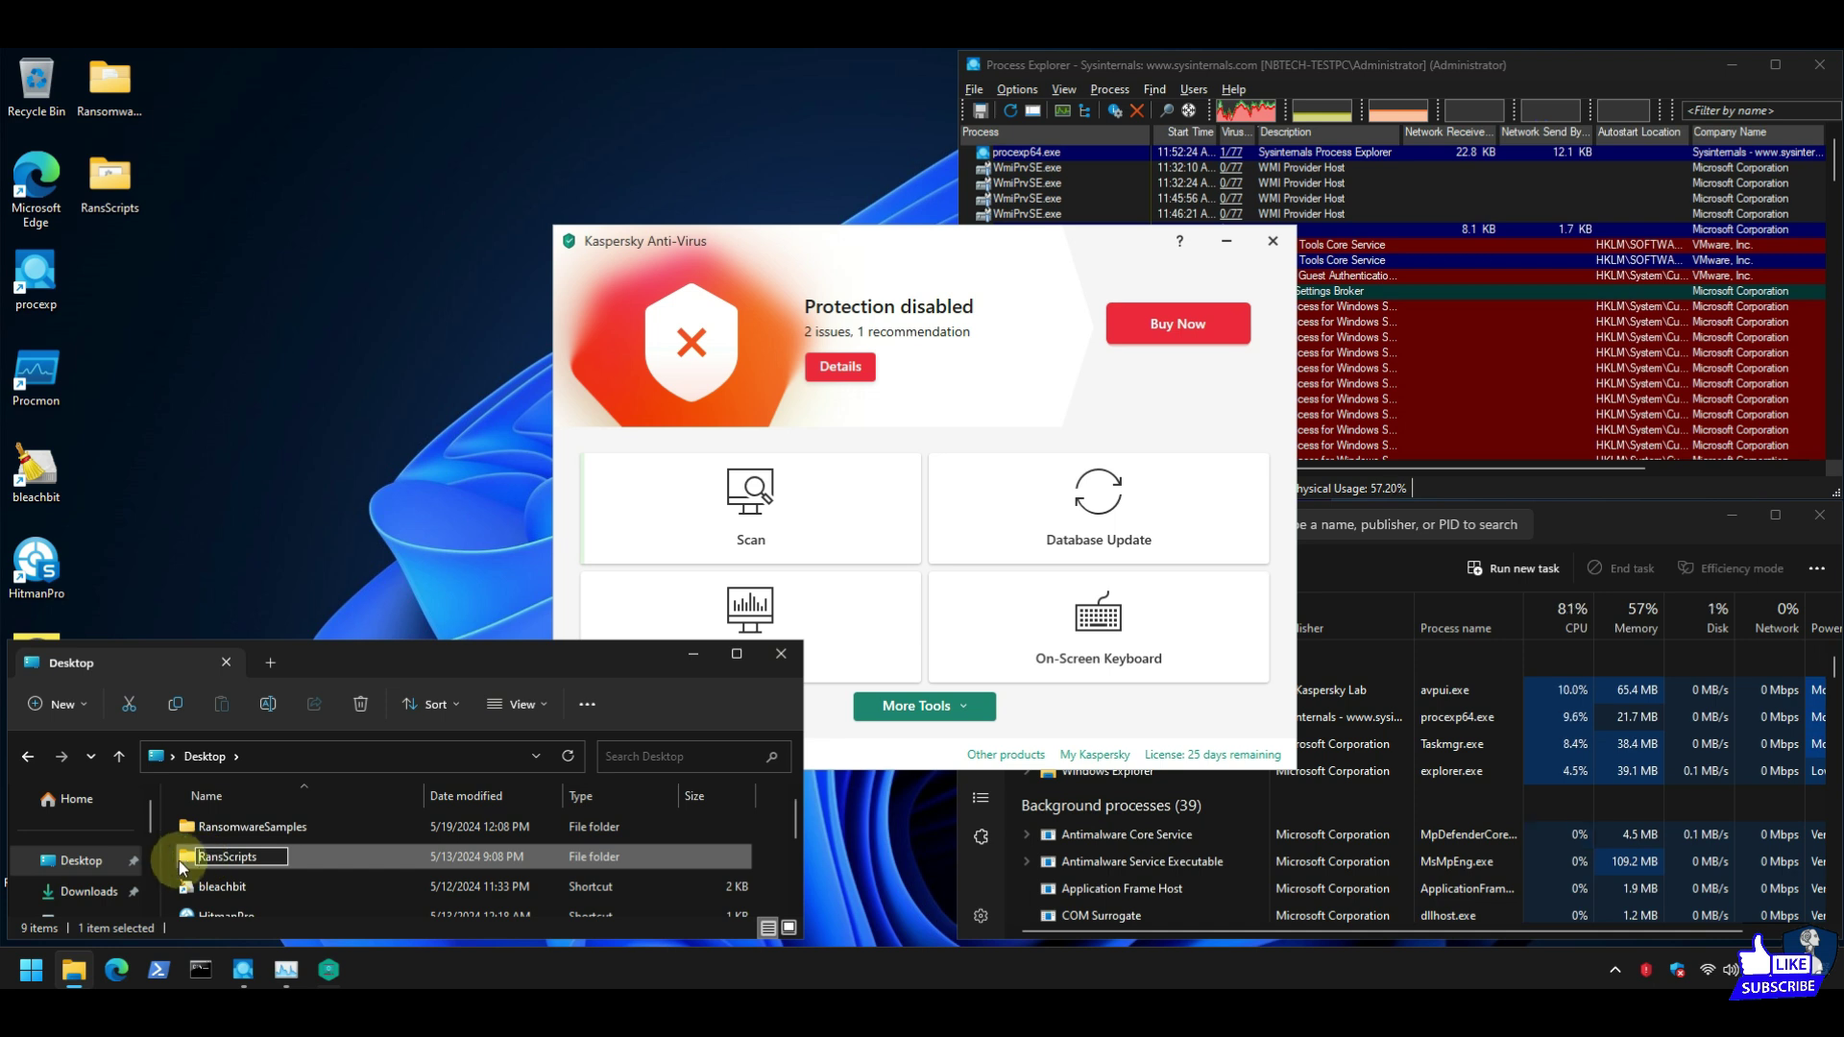
left_click(186, 855)
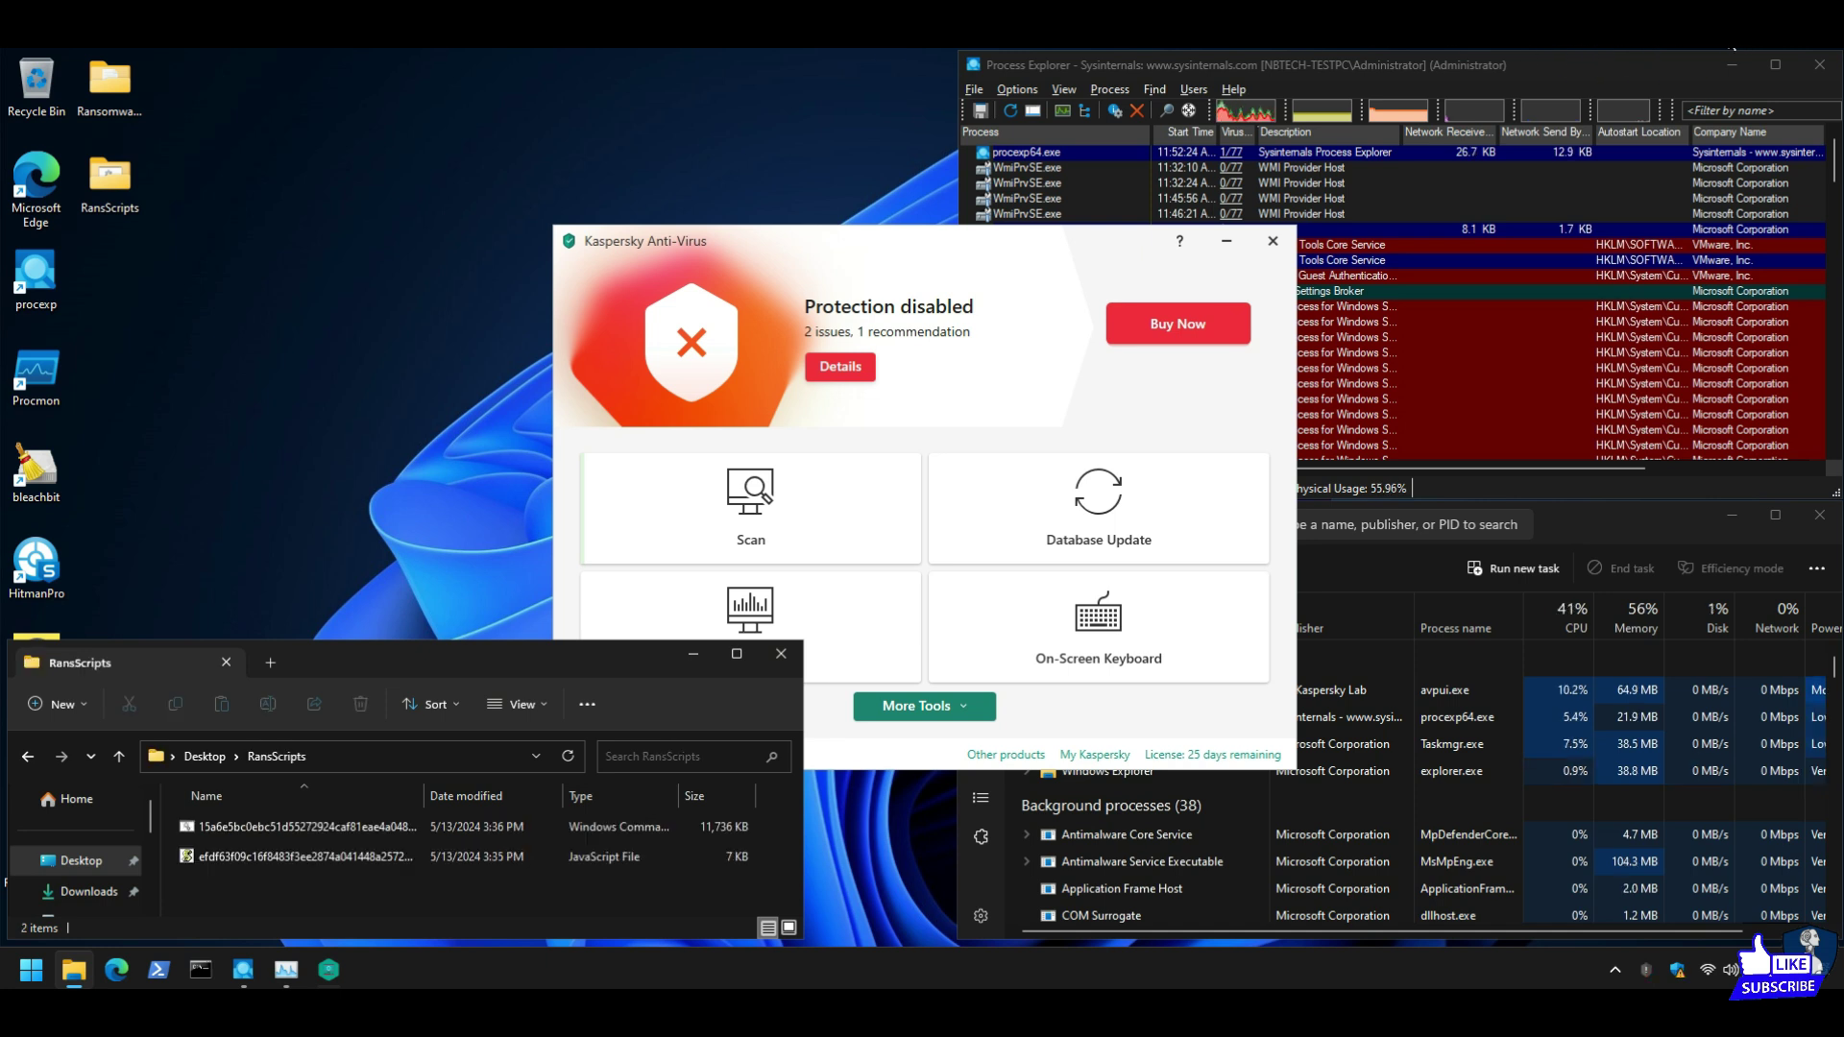
Enable computer protection in Kaspersky's Notification Center, return to the main view, and minimize the Kaspersky window.
left_click(851, 373)
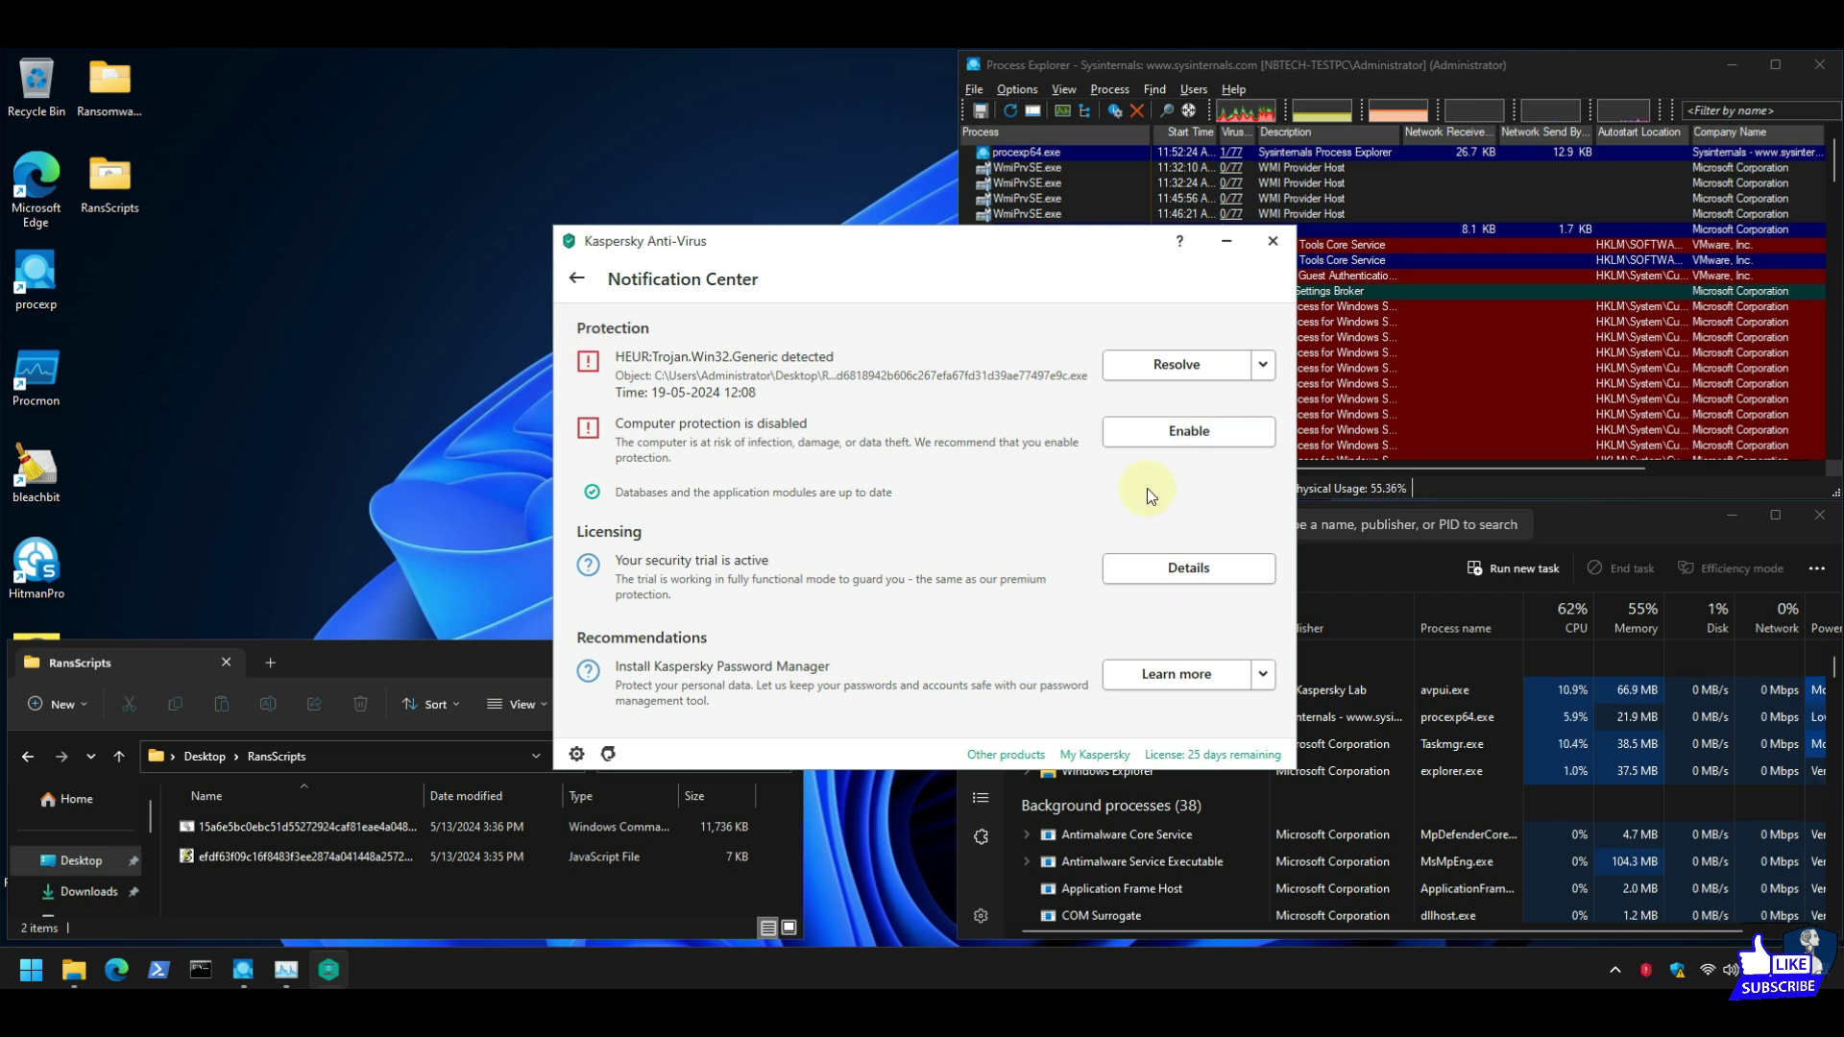
left_click(576, 278)
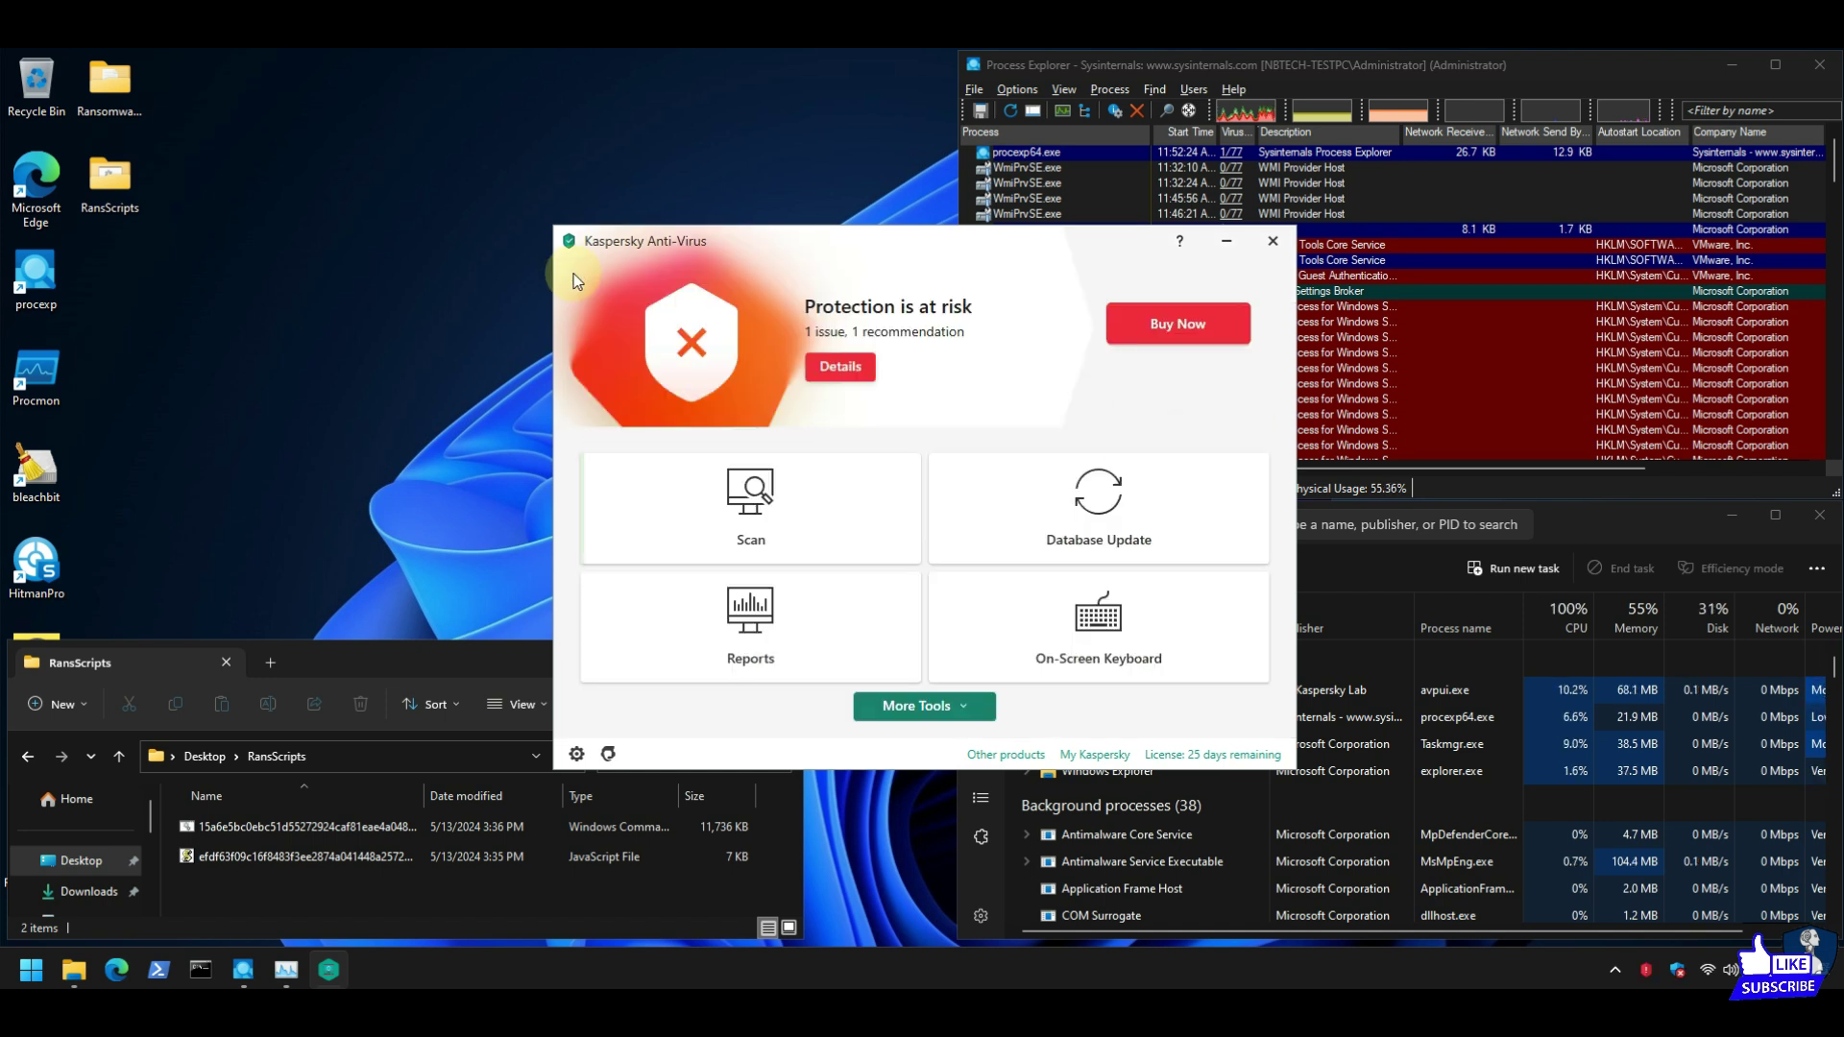
left_click(1226, 248)
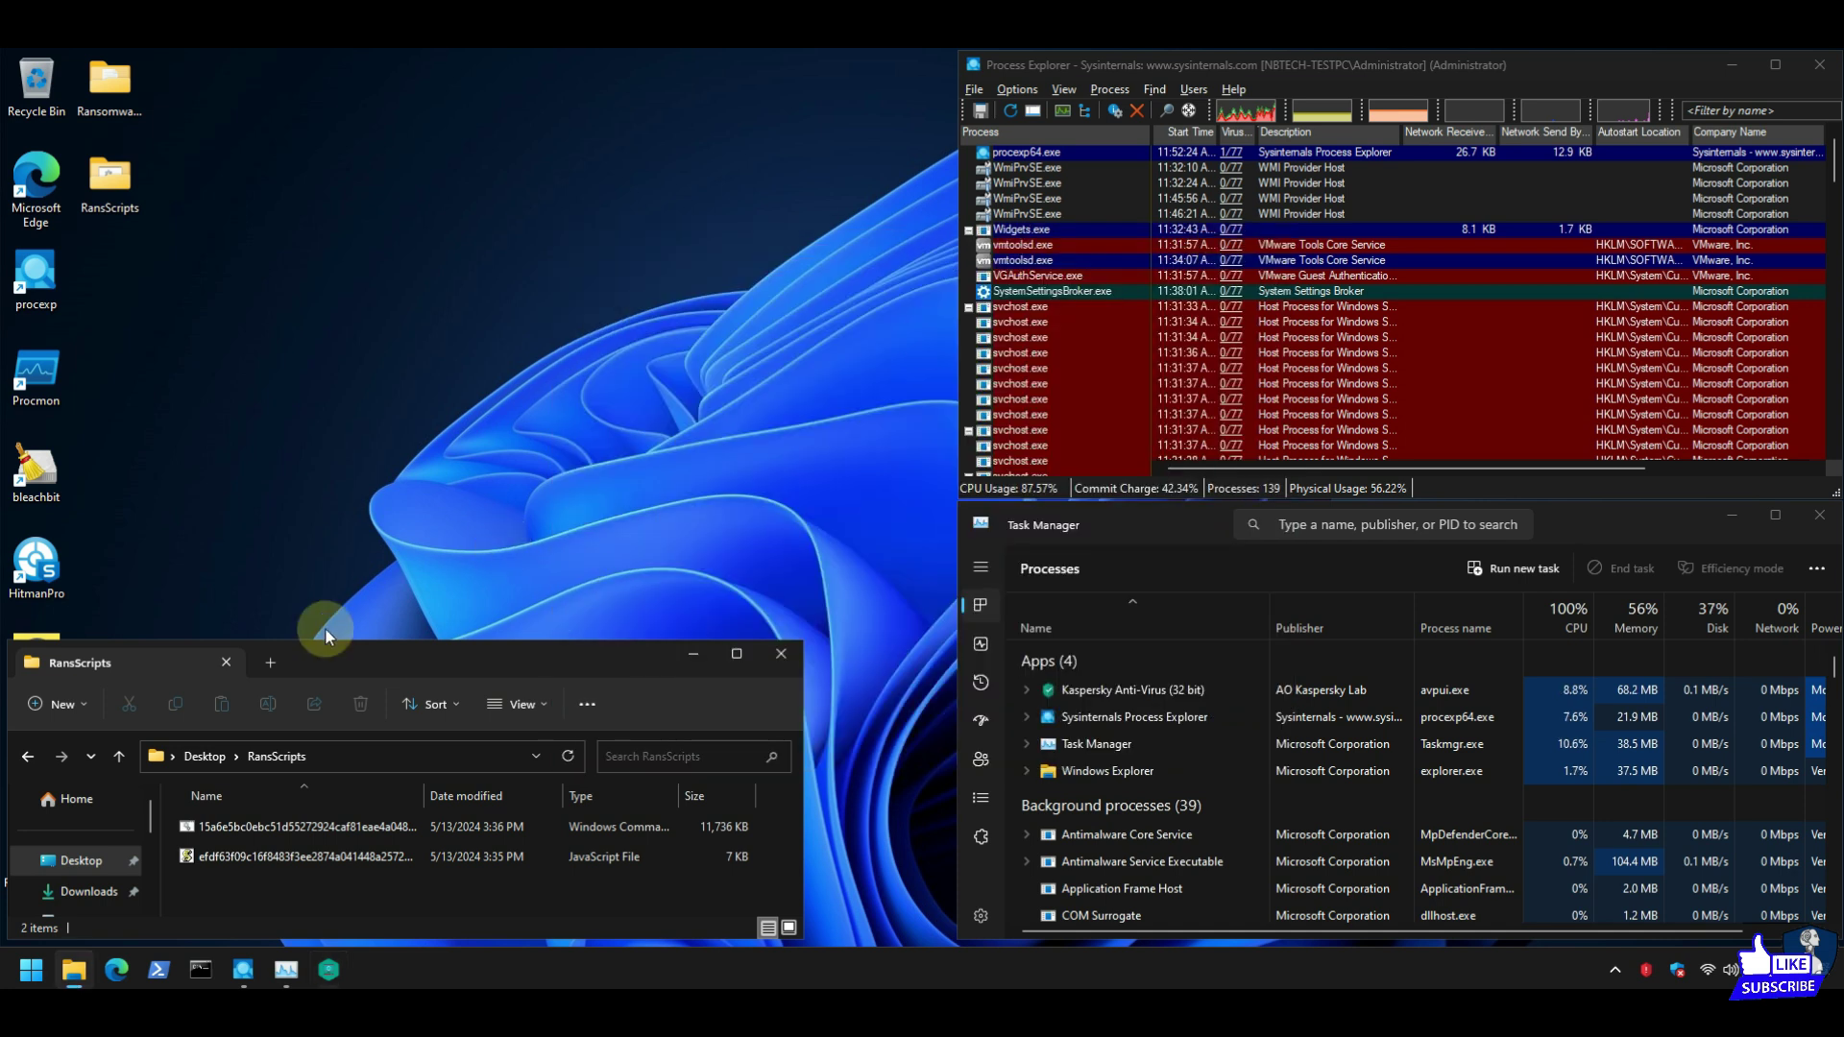
Try to run the Windows command script in the RansScripts folder and dismiss the error dialog.
double_click(214, 823)
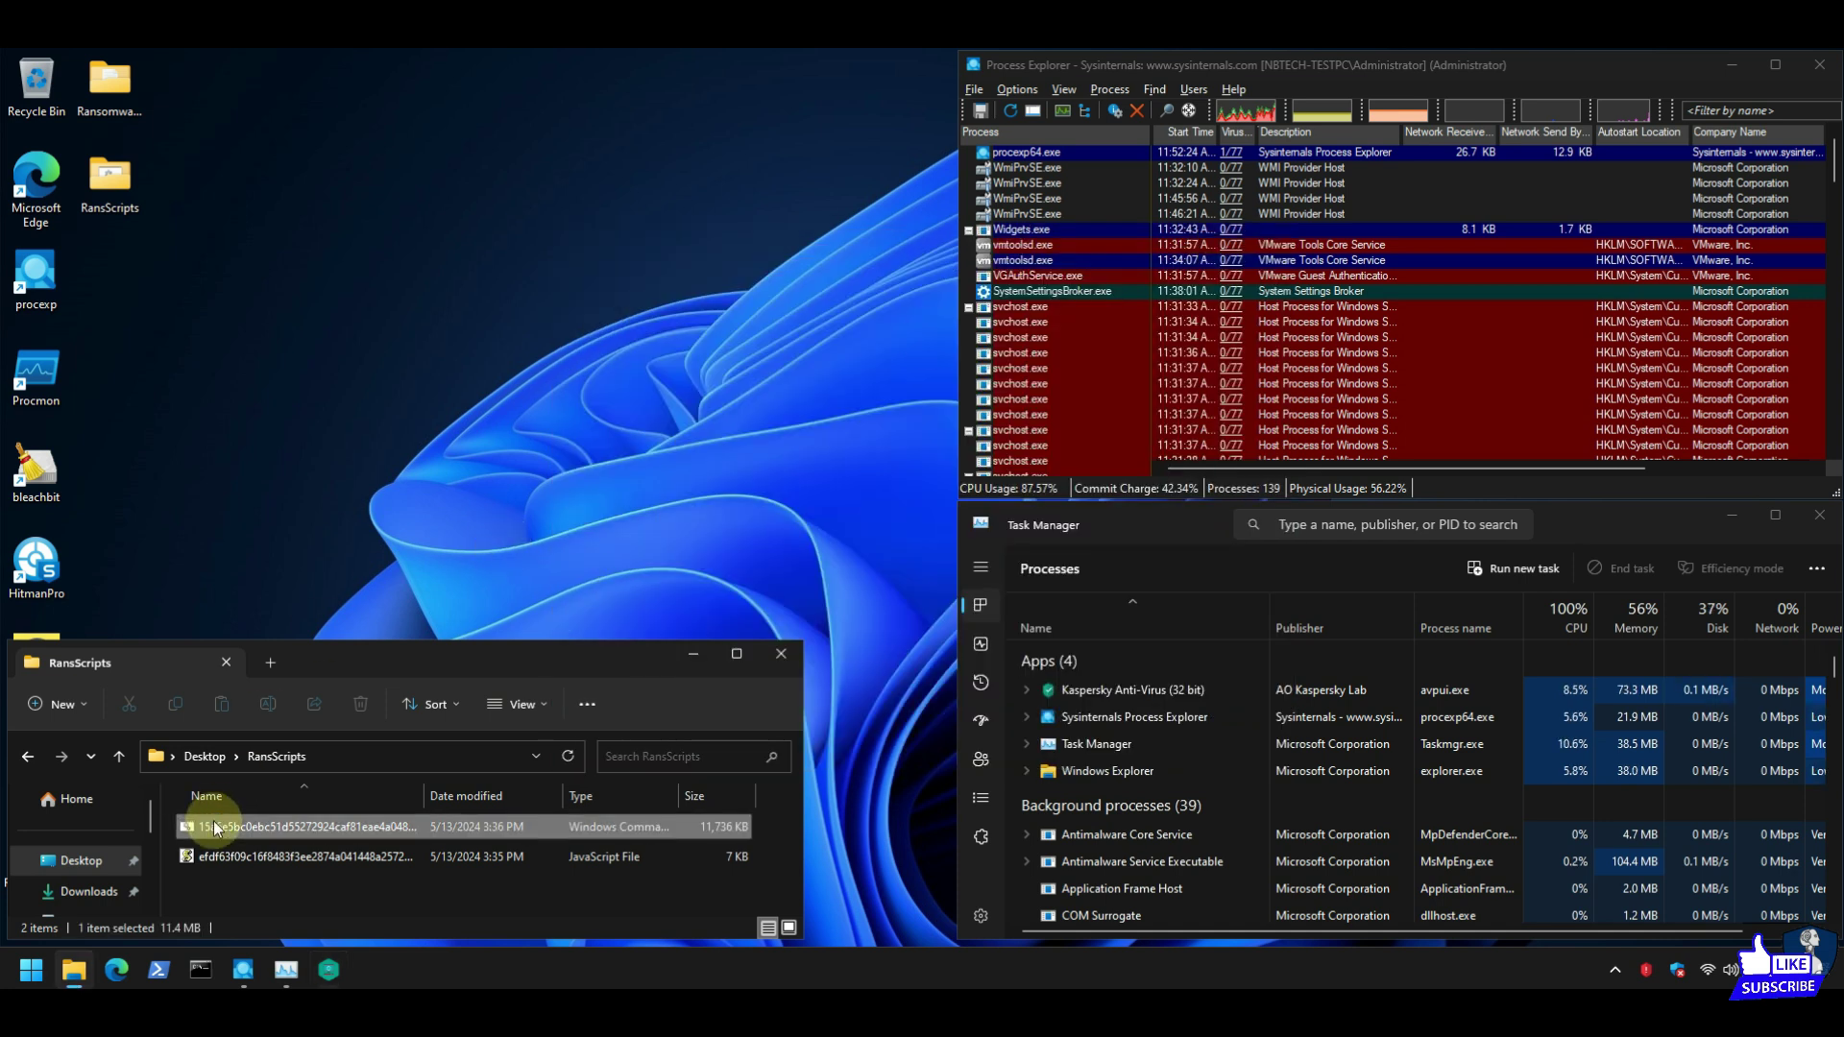
right_click(213, 820)
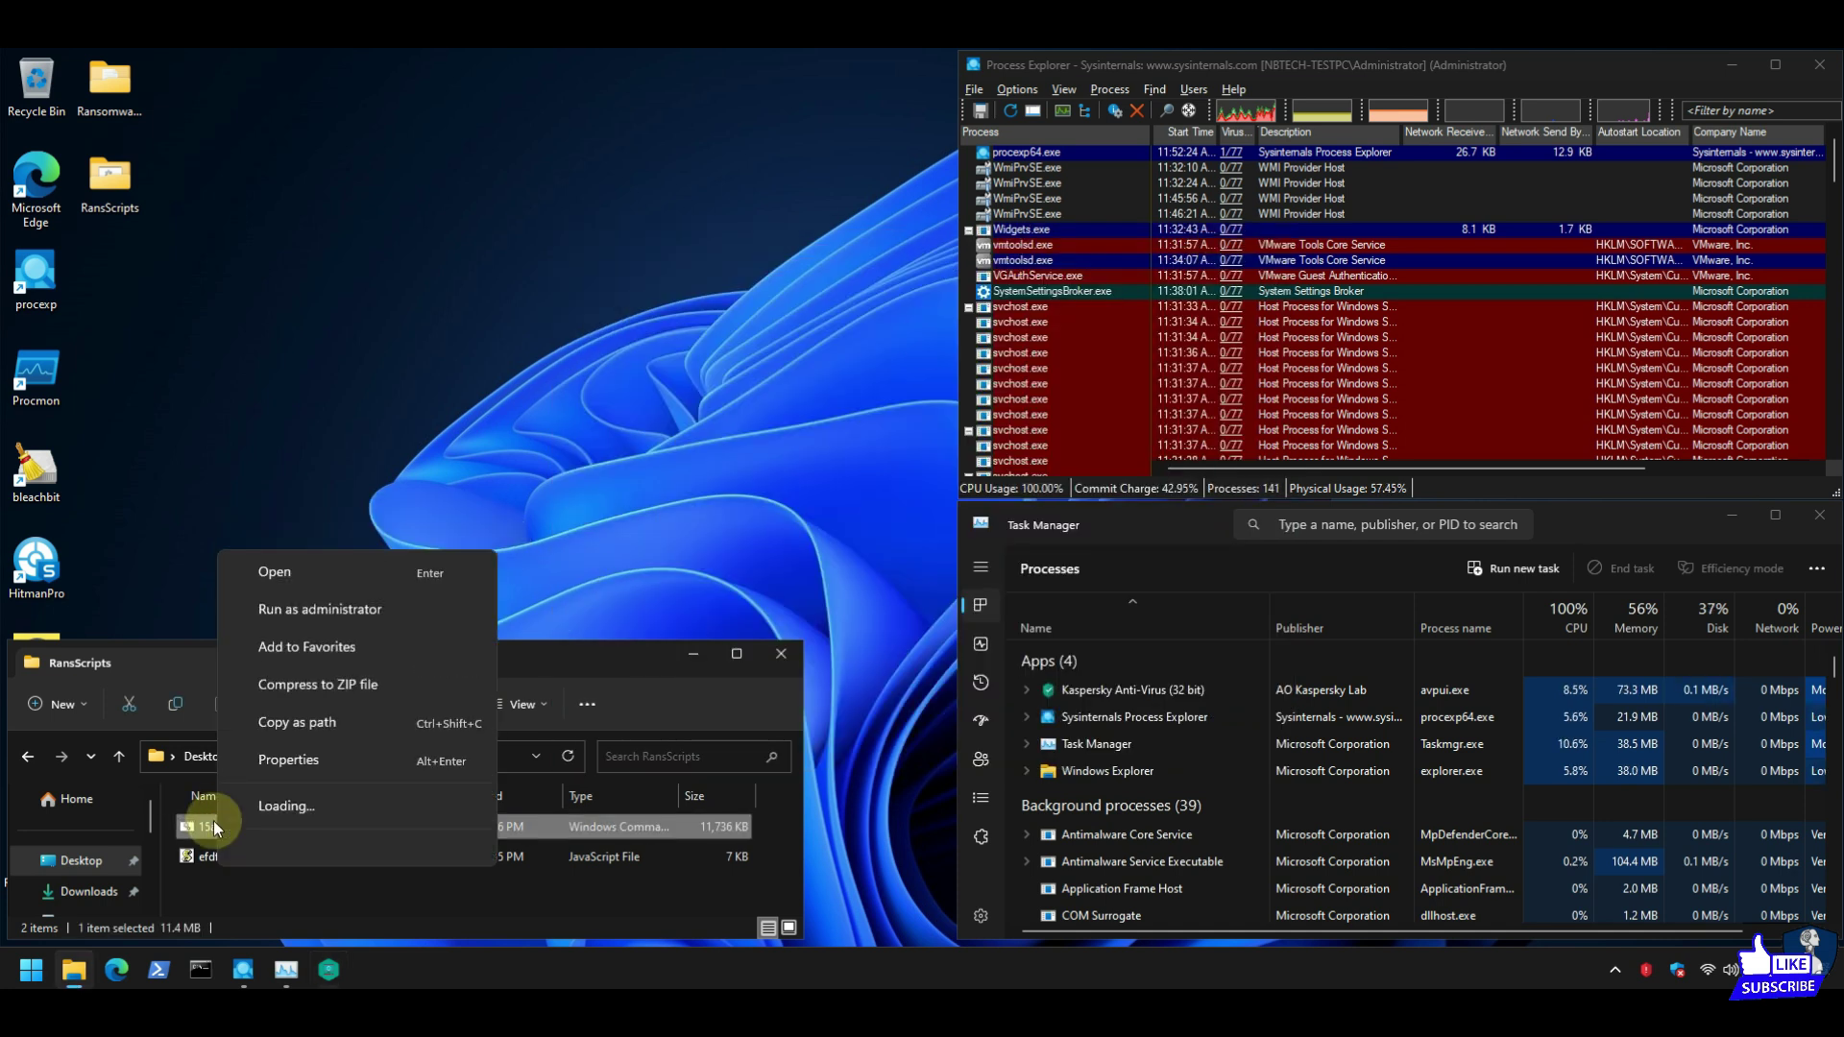
left_click(273, 568)
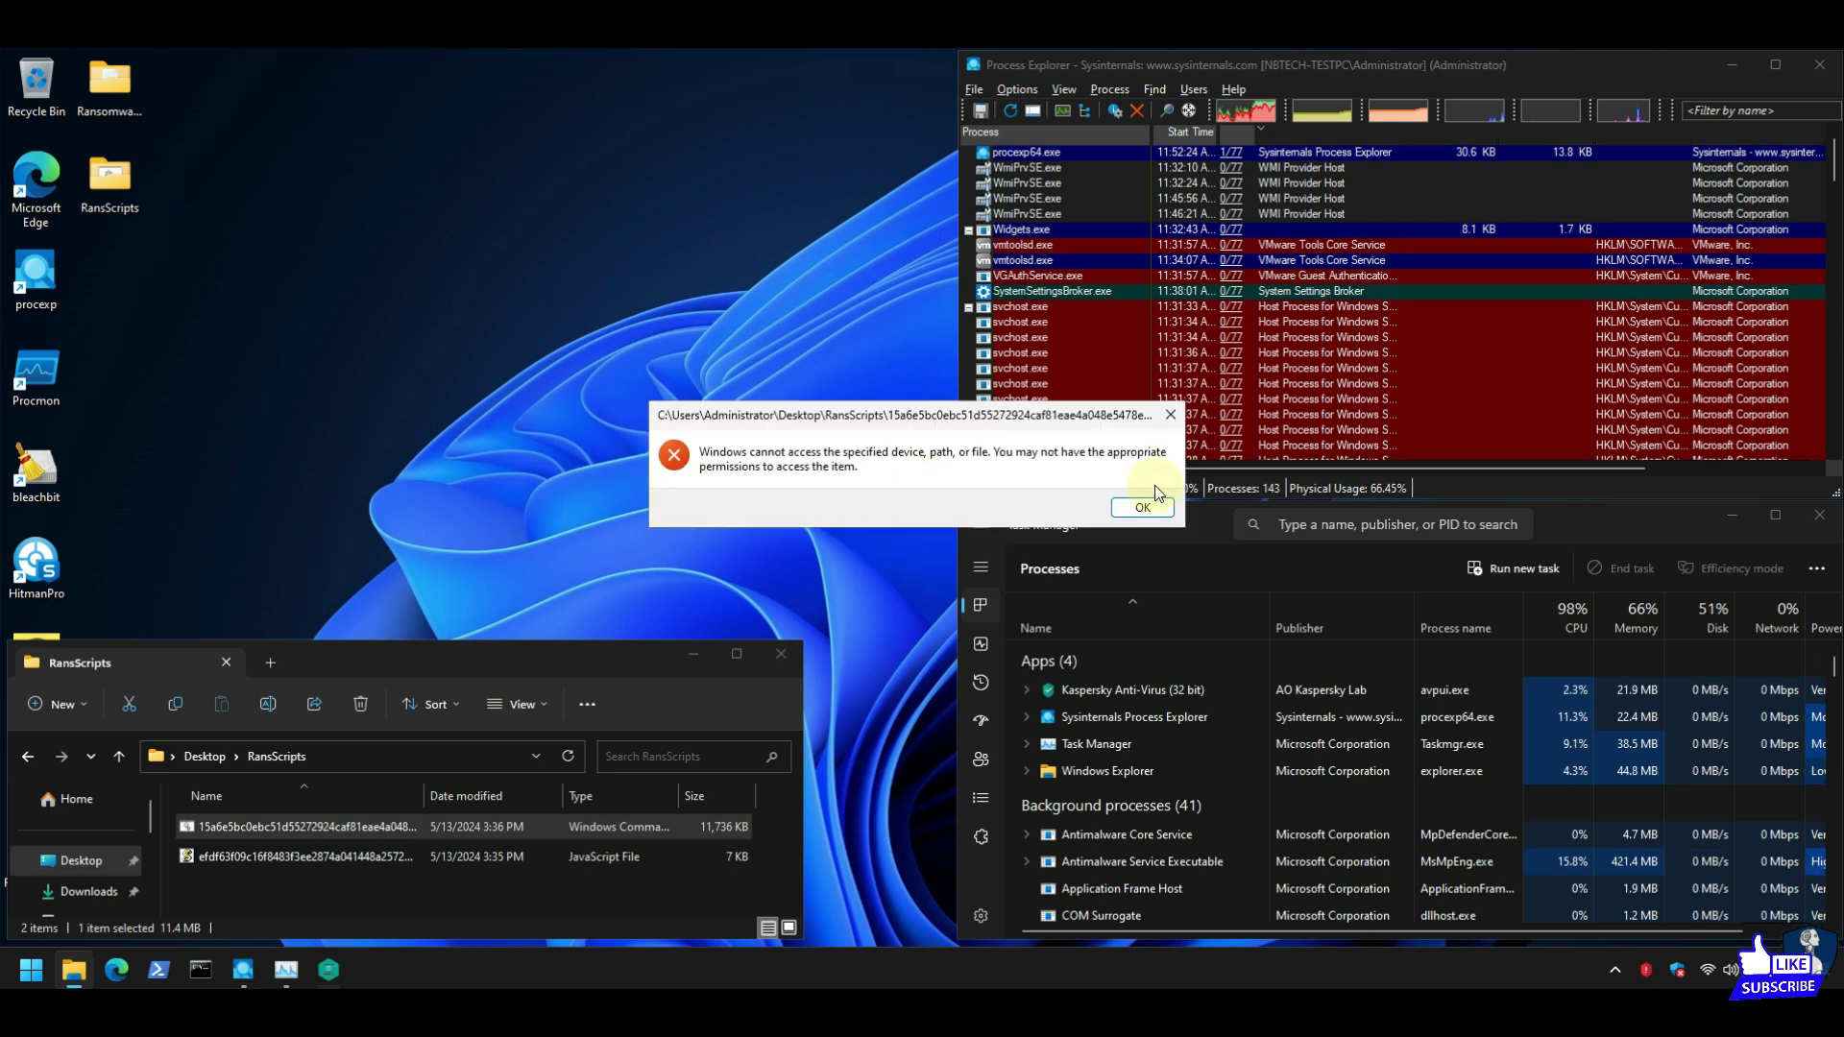
left_click(1141, 505)
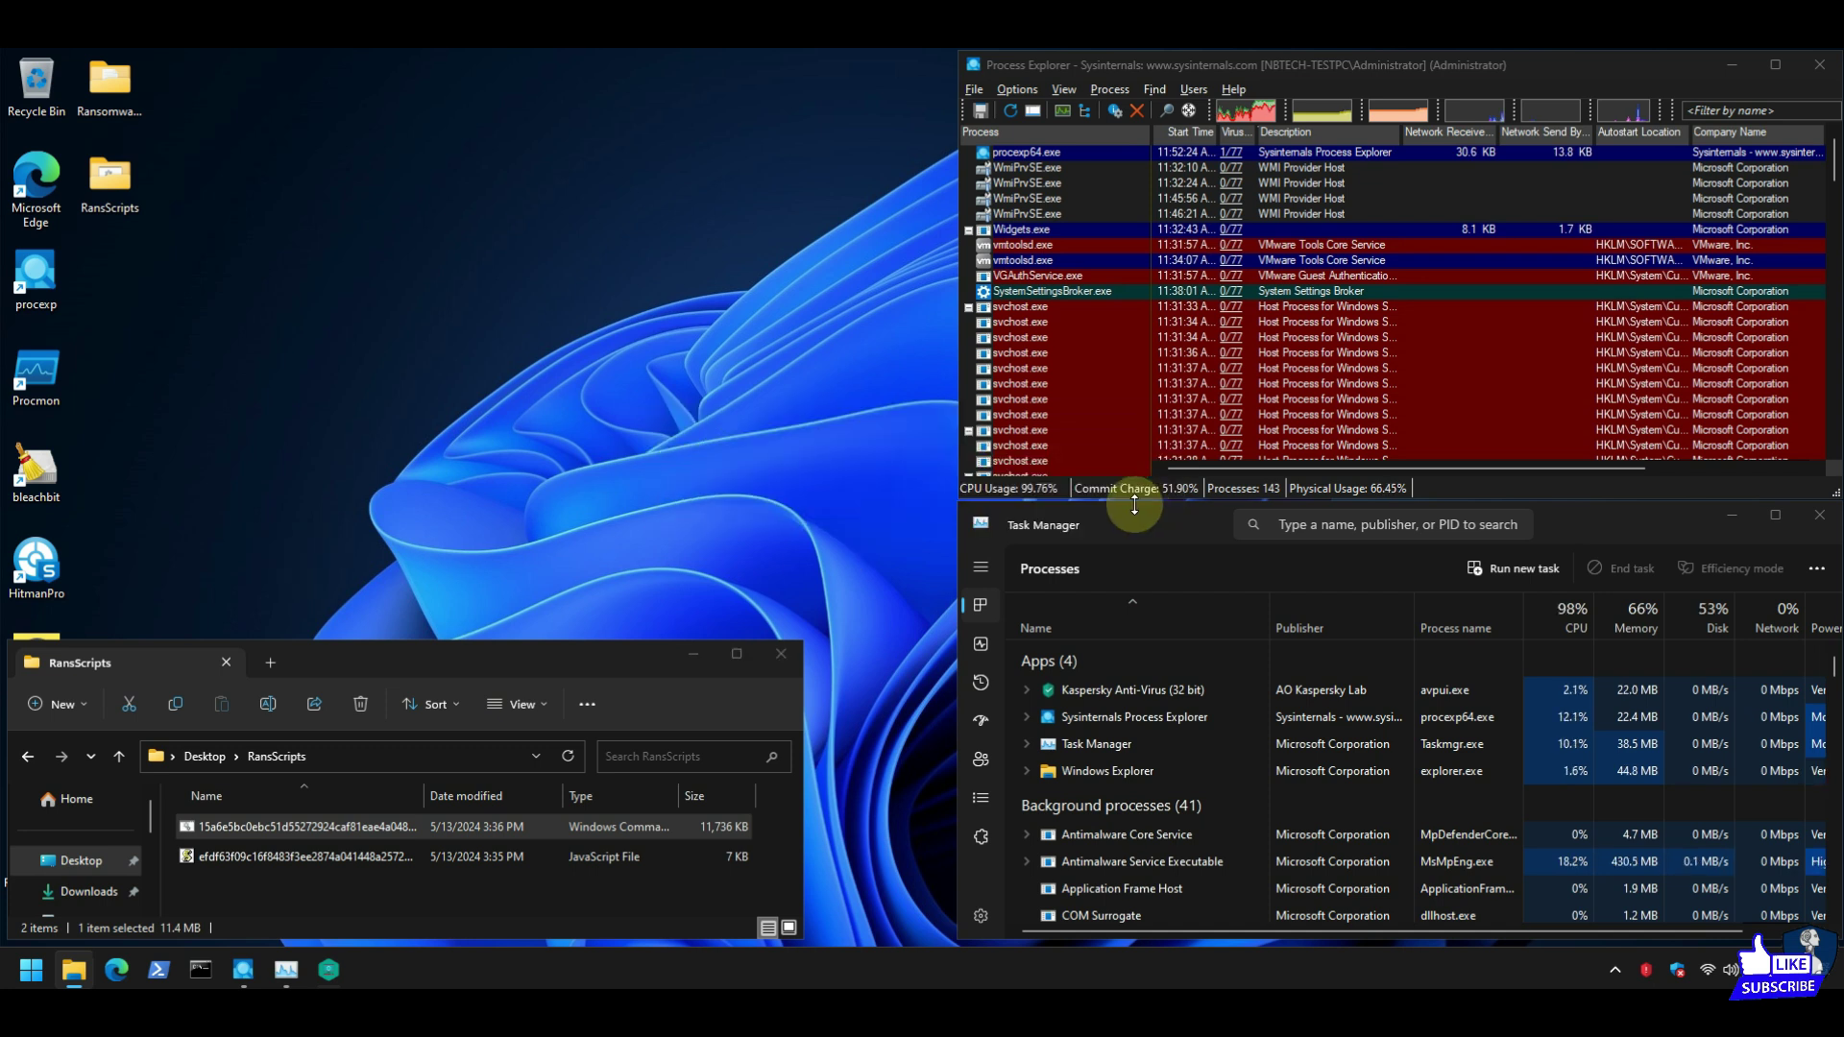
Try to run the JavaScript file in the RansScripts folder and dismiss the error dialog.
left_click(214, 855)
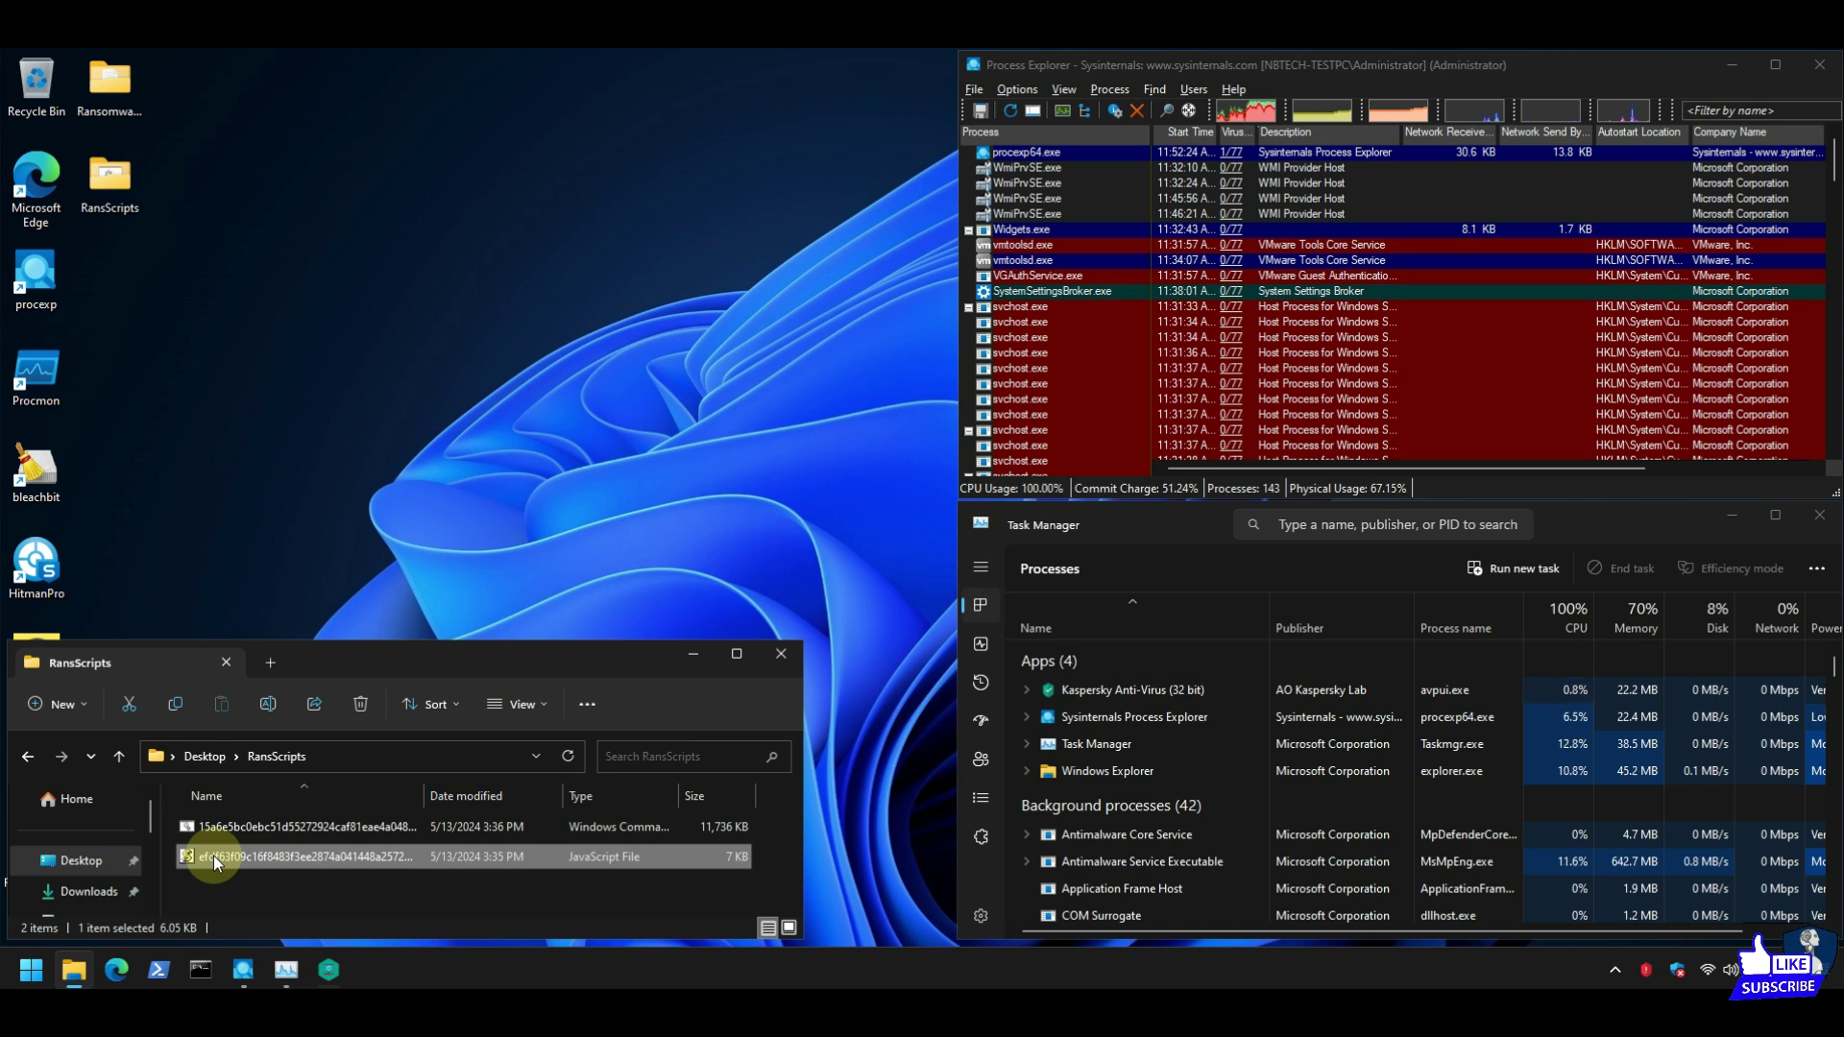
right_click(214, 856)
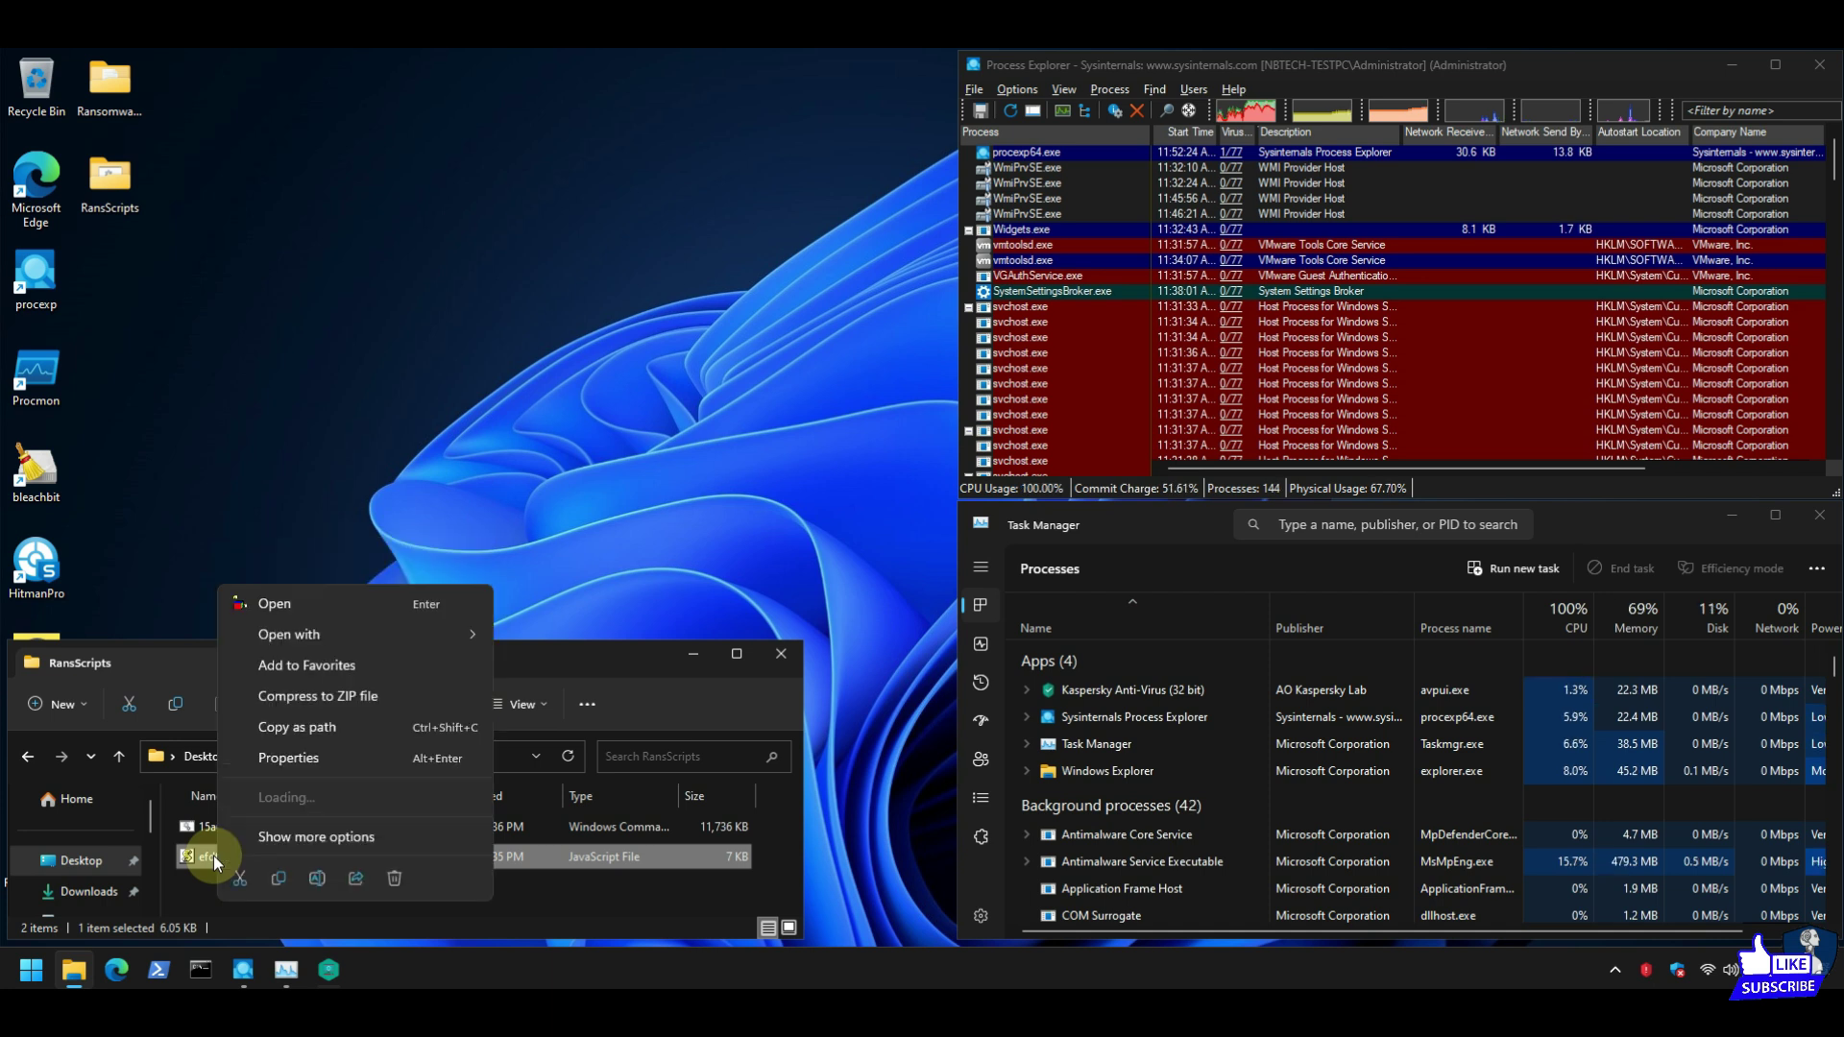
left_click(274, 603)
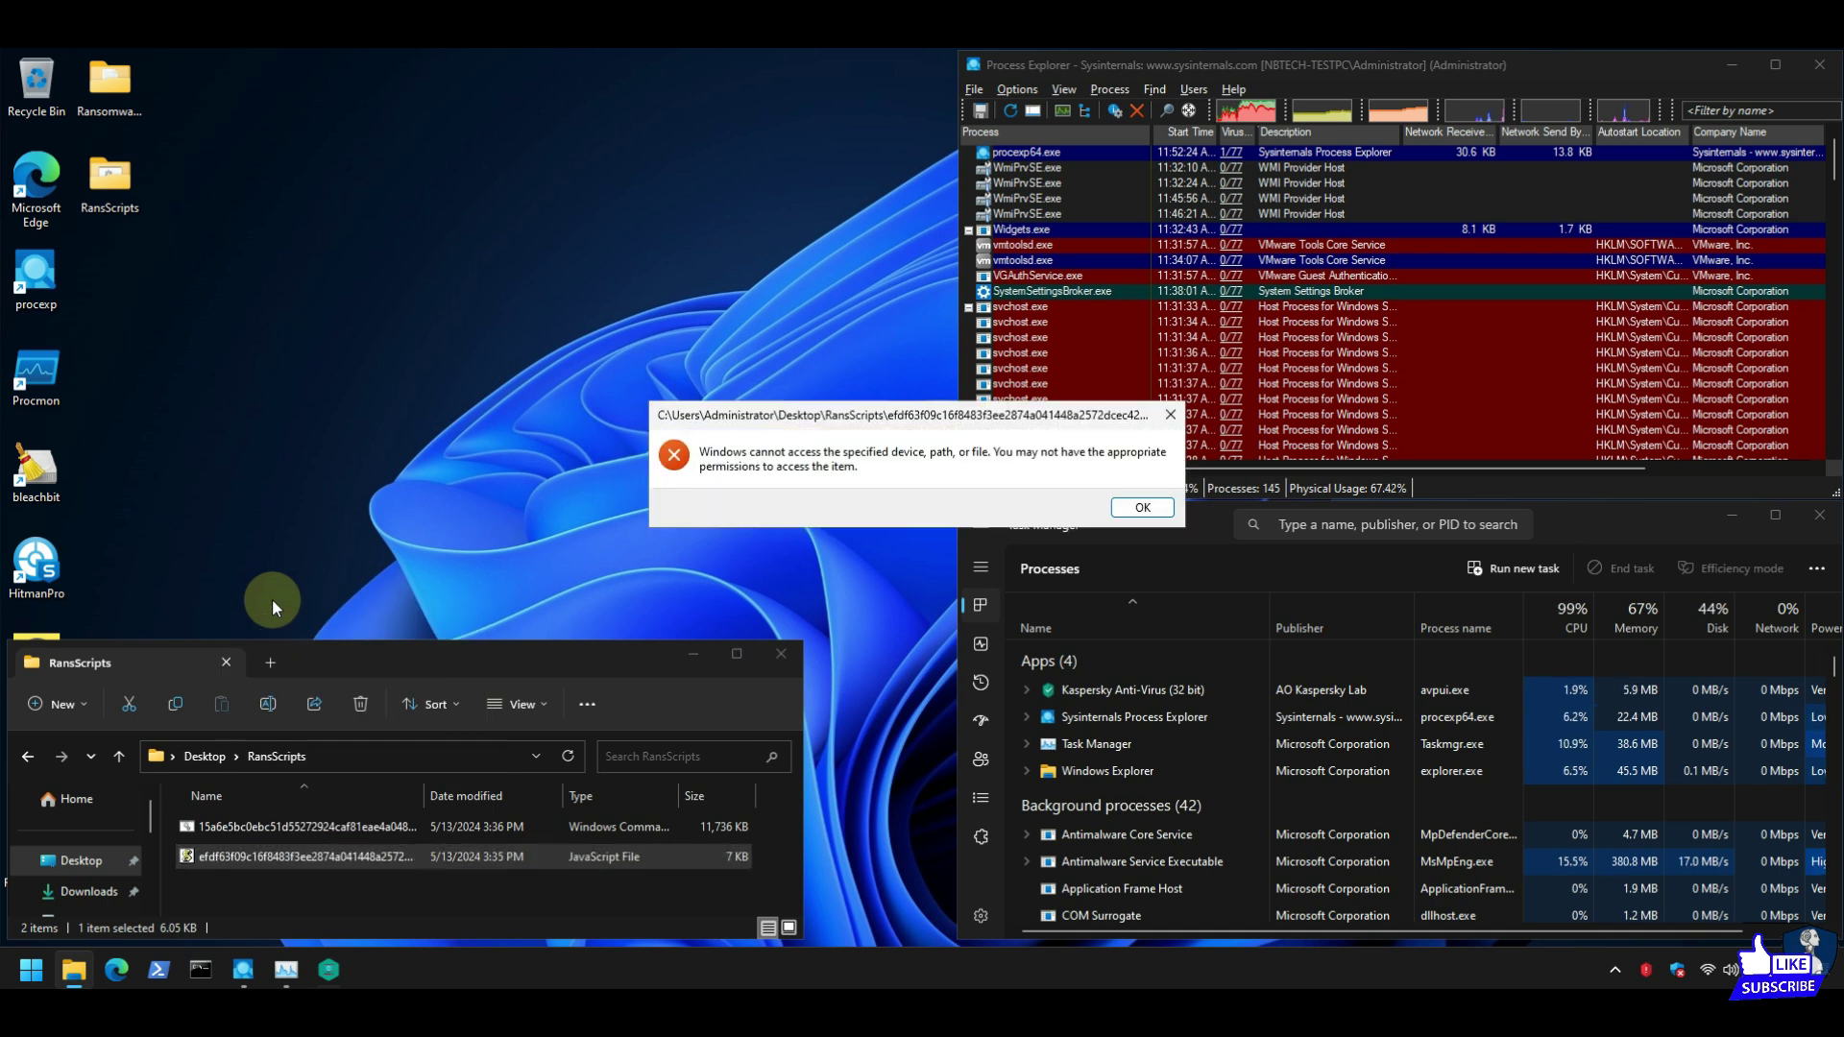
left_click(1143, 508)
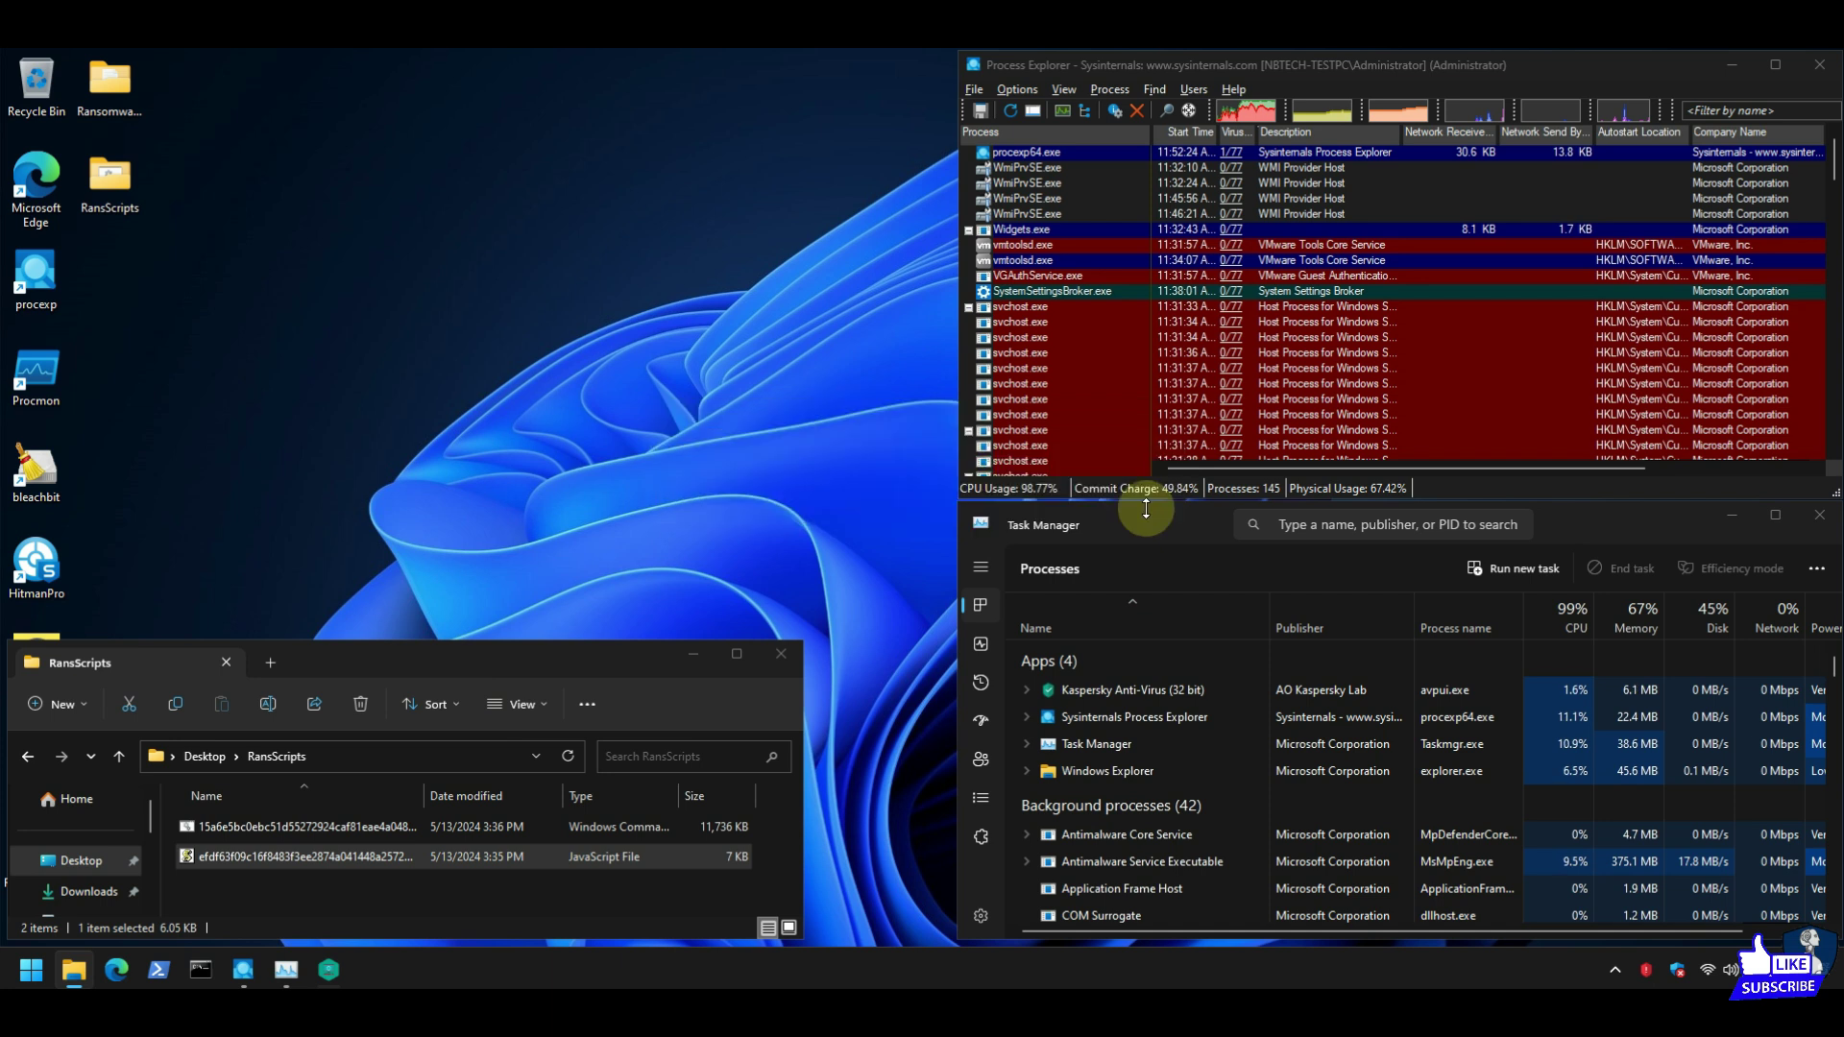
Check the VirusTotal scores of the running processes in Process Explorer.
left_click(1834, 158)
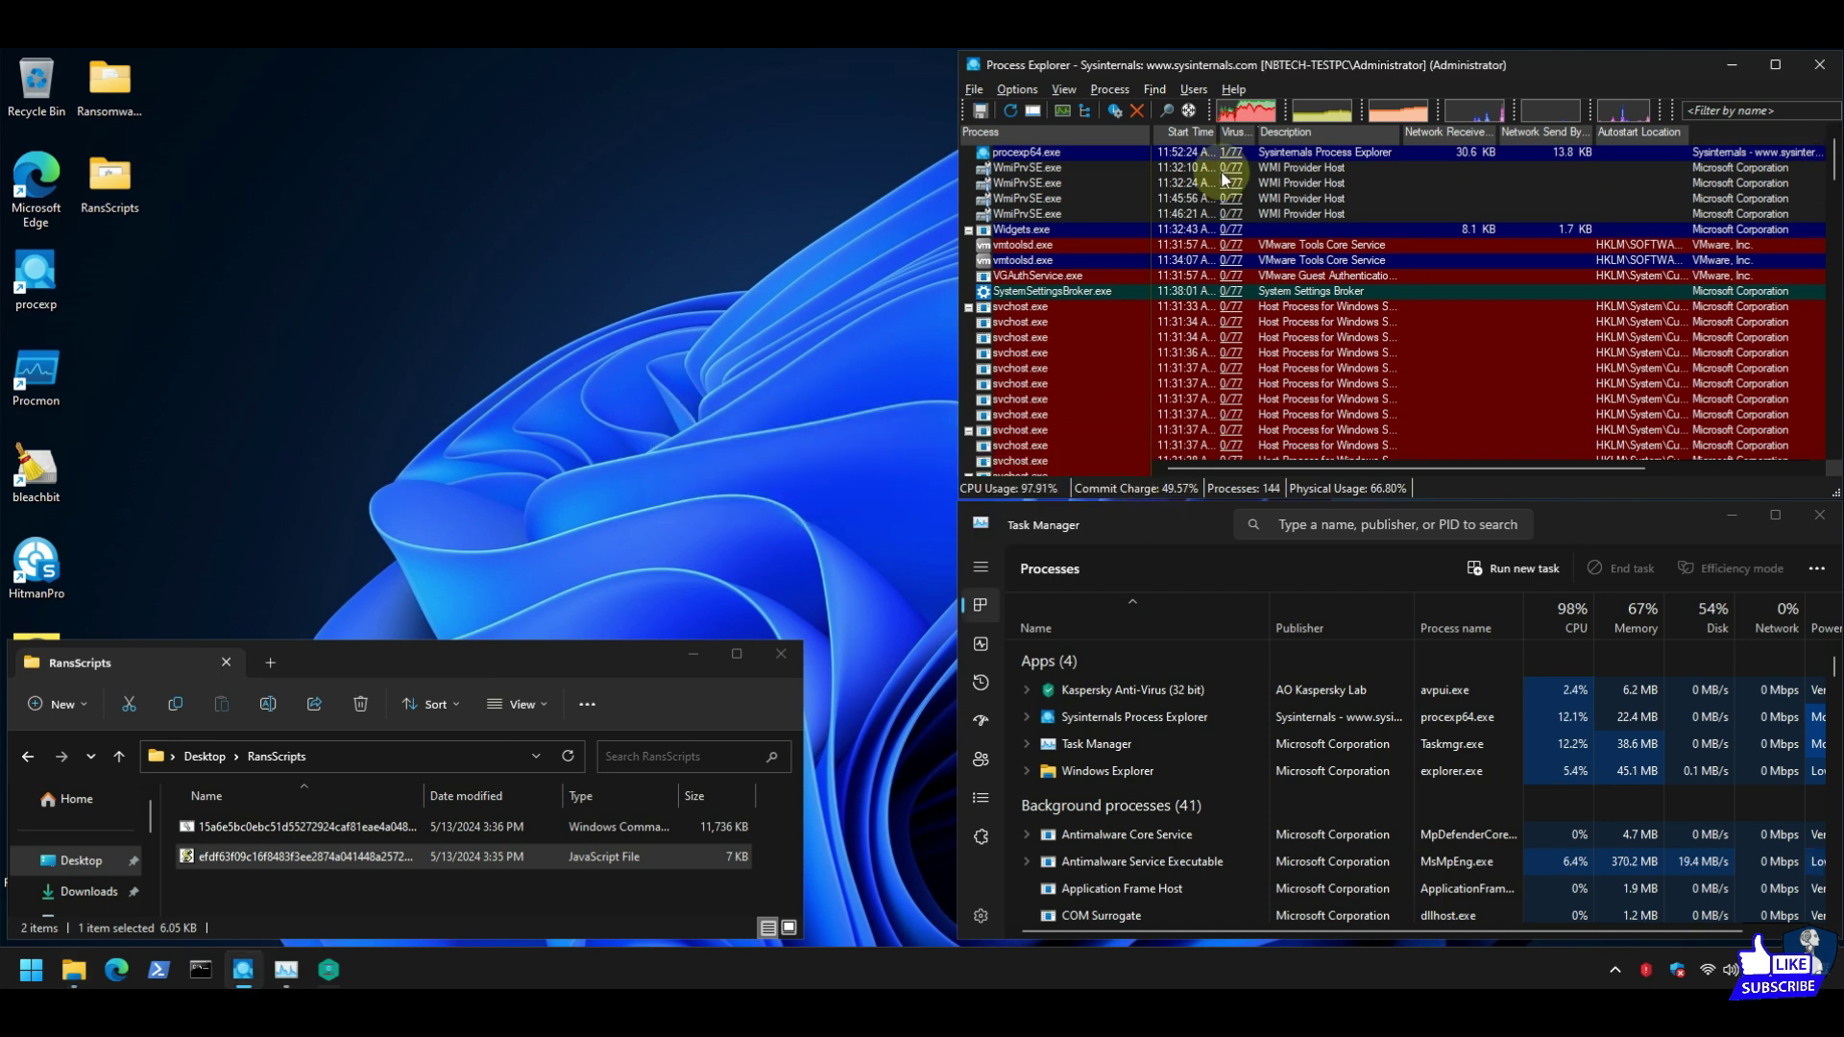
left_click(574, 639)
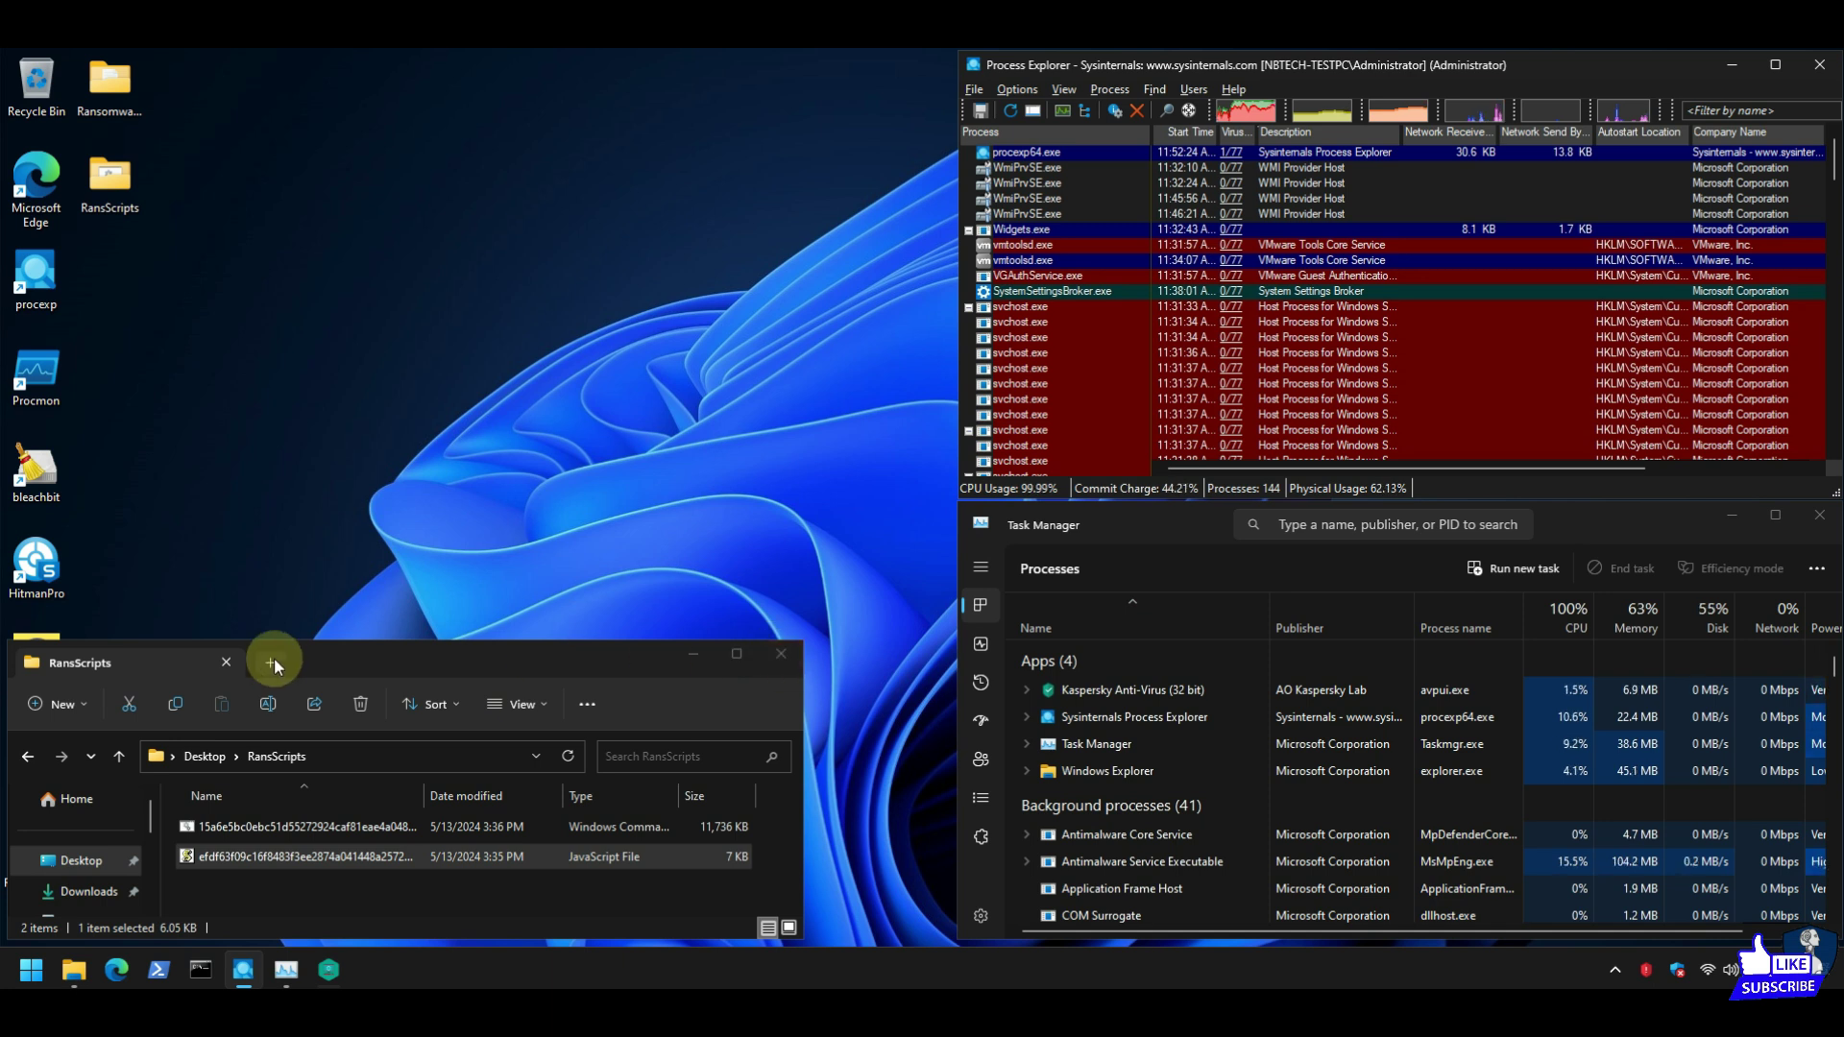
Open the RansomwareSamples folder on the desktop, and delete MalTester2.exe and MalTester2-log.txt from it.
left_click(199, 758)
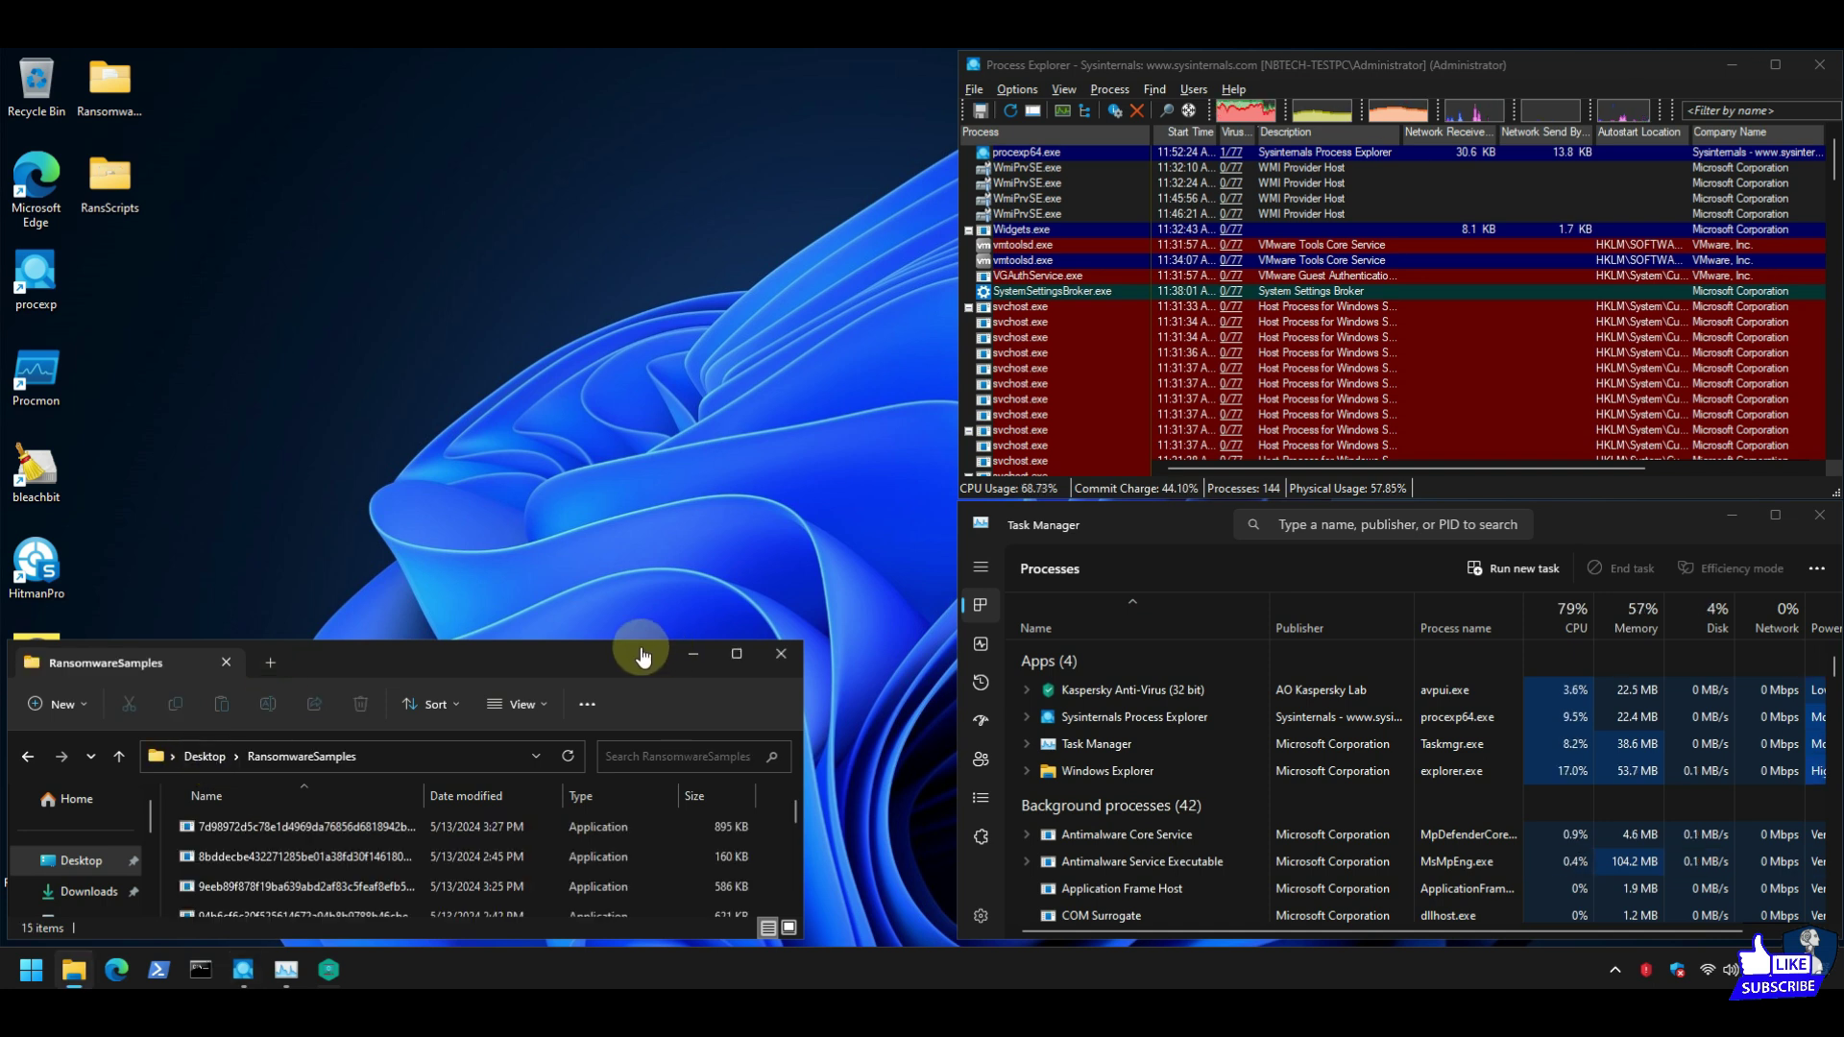
left_click_drag(534, 676, 566, 341)
left_click_drag(828, 476, 828, 562)
left_click(268, 540)
key("shift+Down")
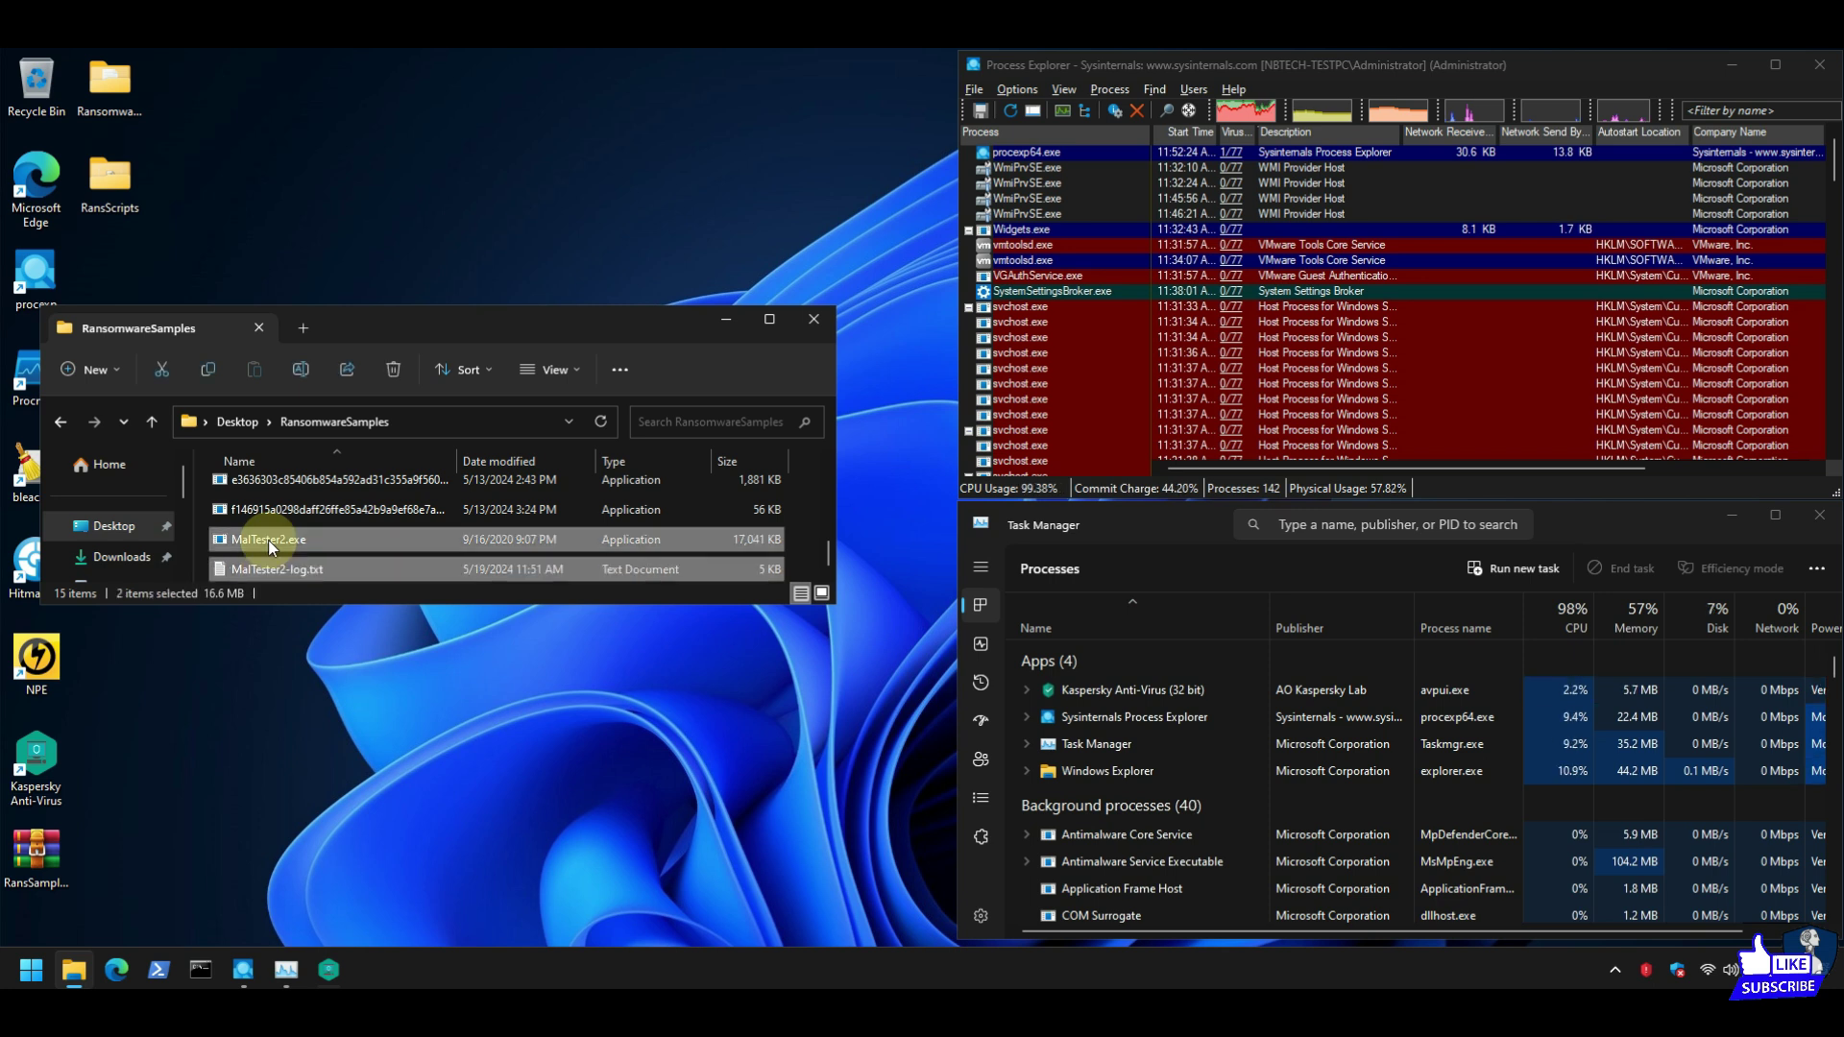
key("Delete")
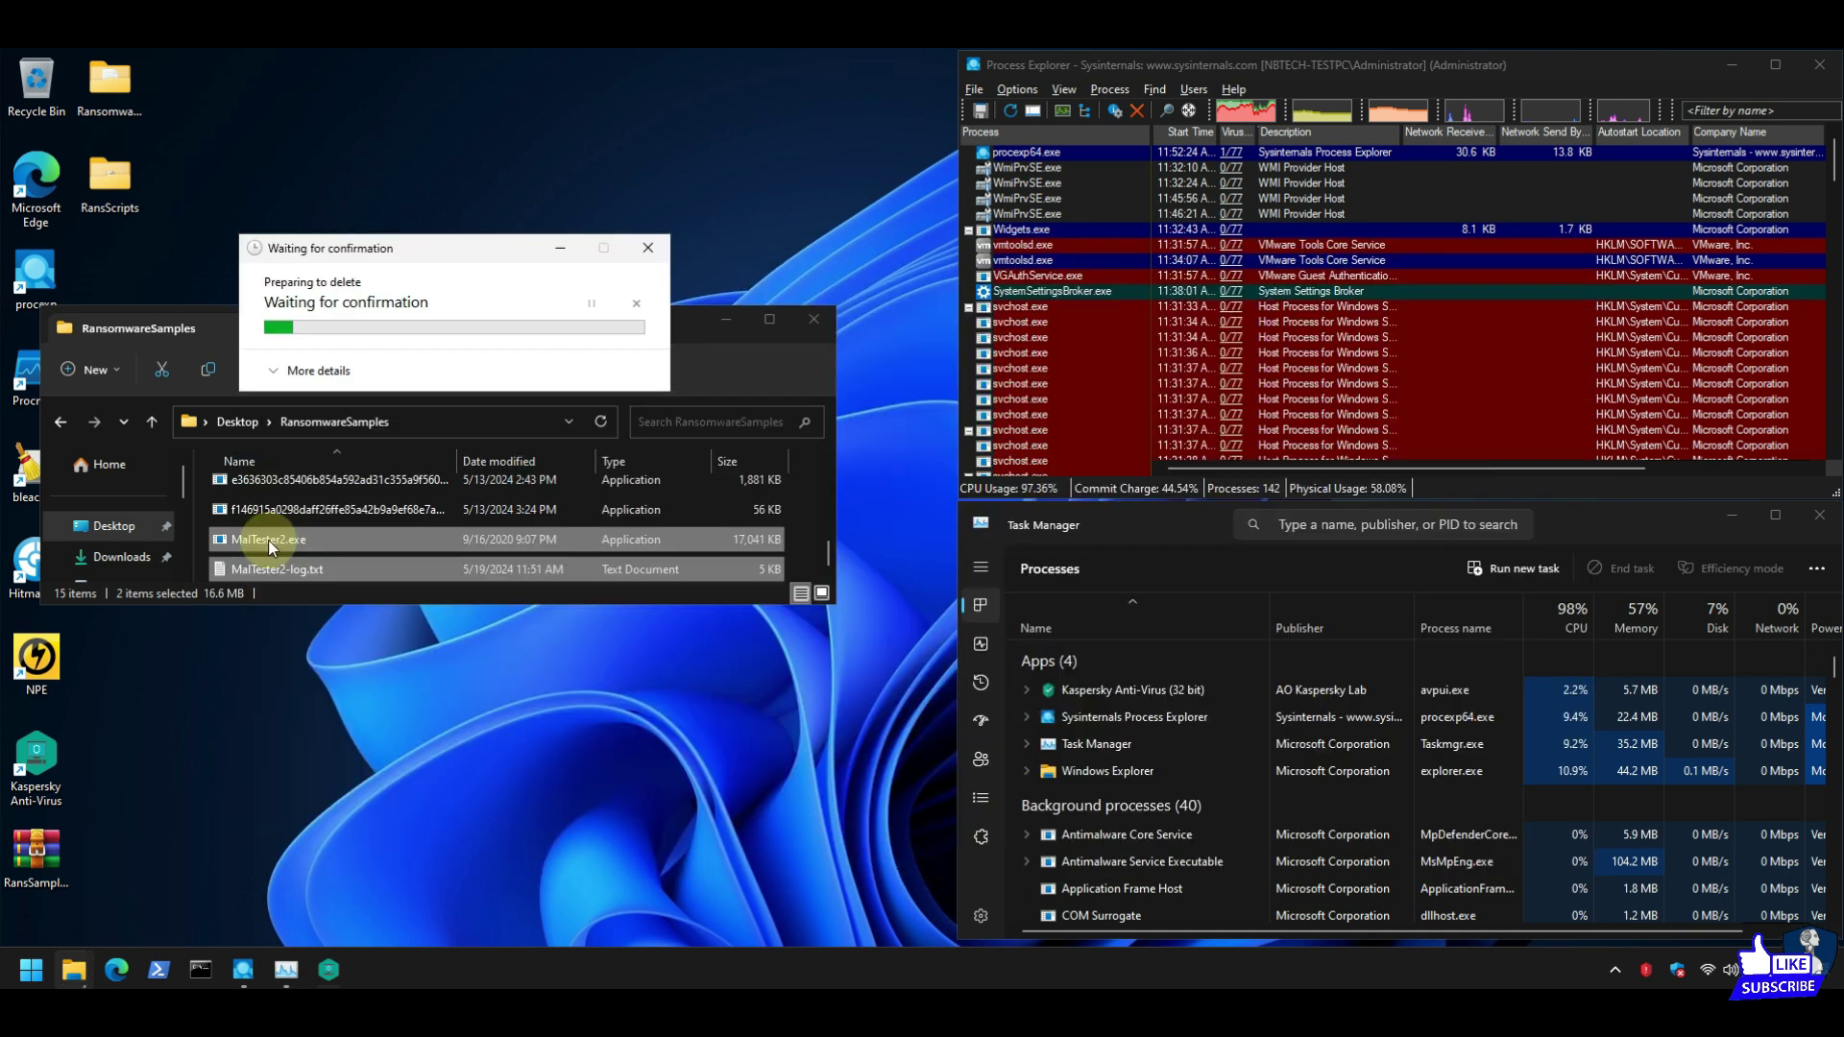
key("Return")
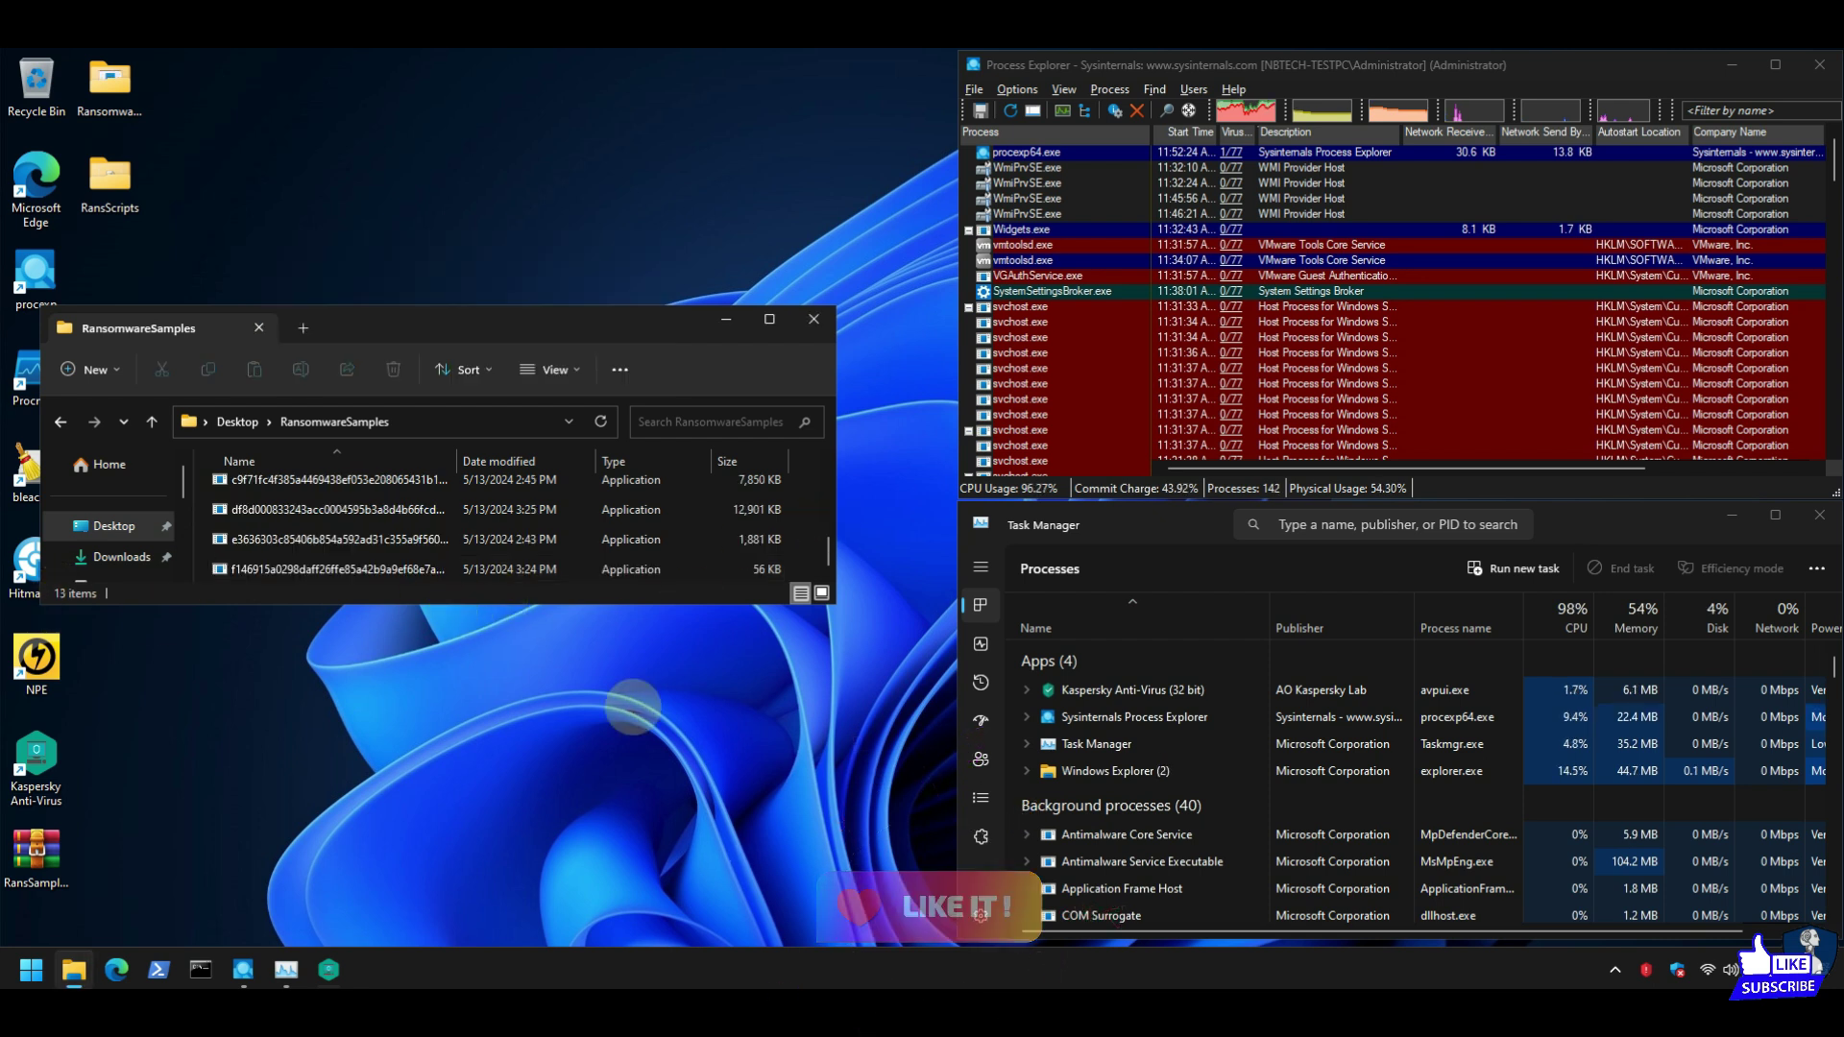
left_click_drag(67, 603, 80, 697)
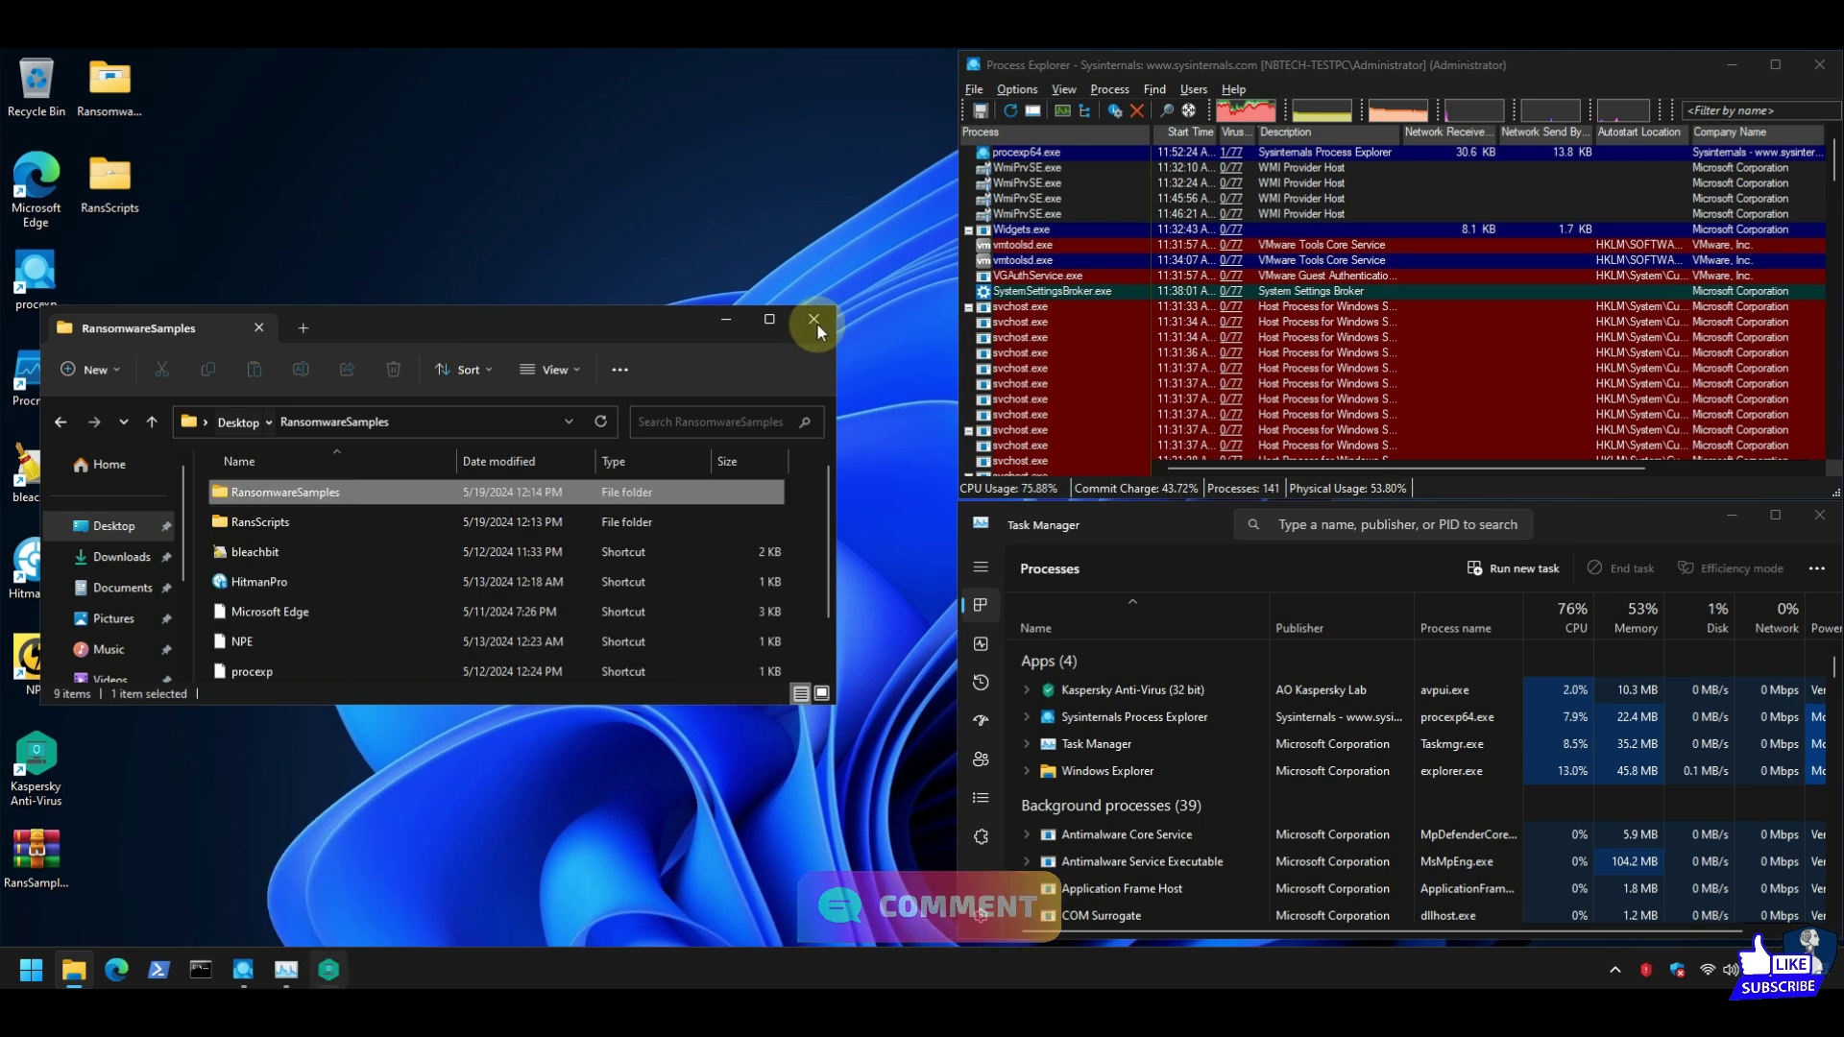
Resolve the threats in Kaspersky's Notification Center, choosing to delete all malware objects of the detected type.
left_click(851, 382)
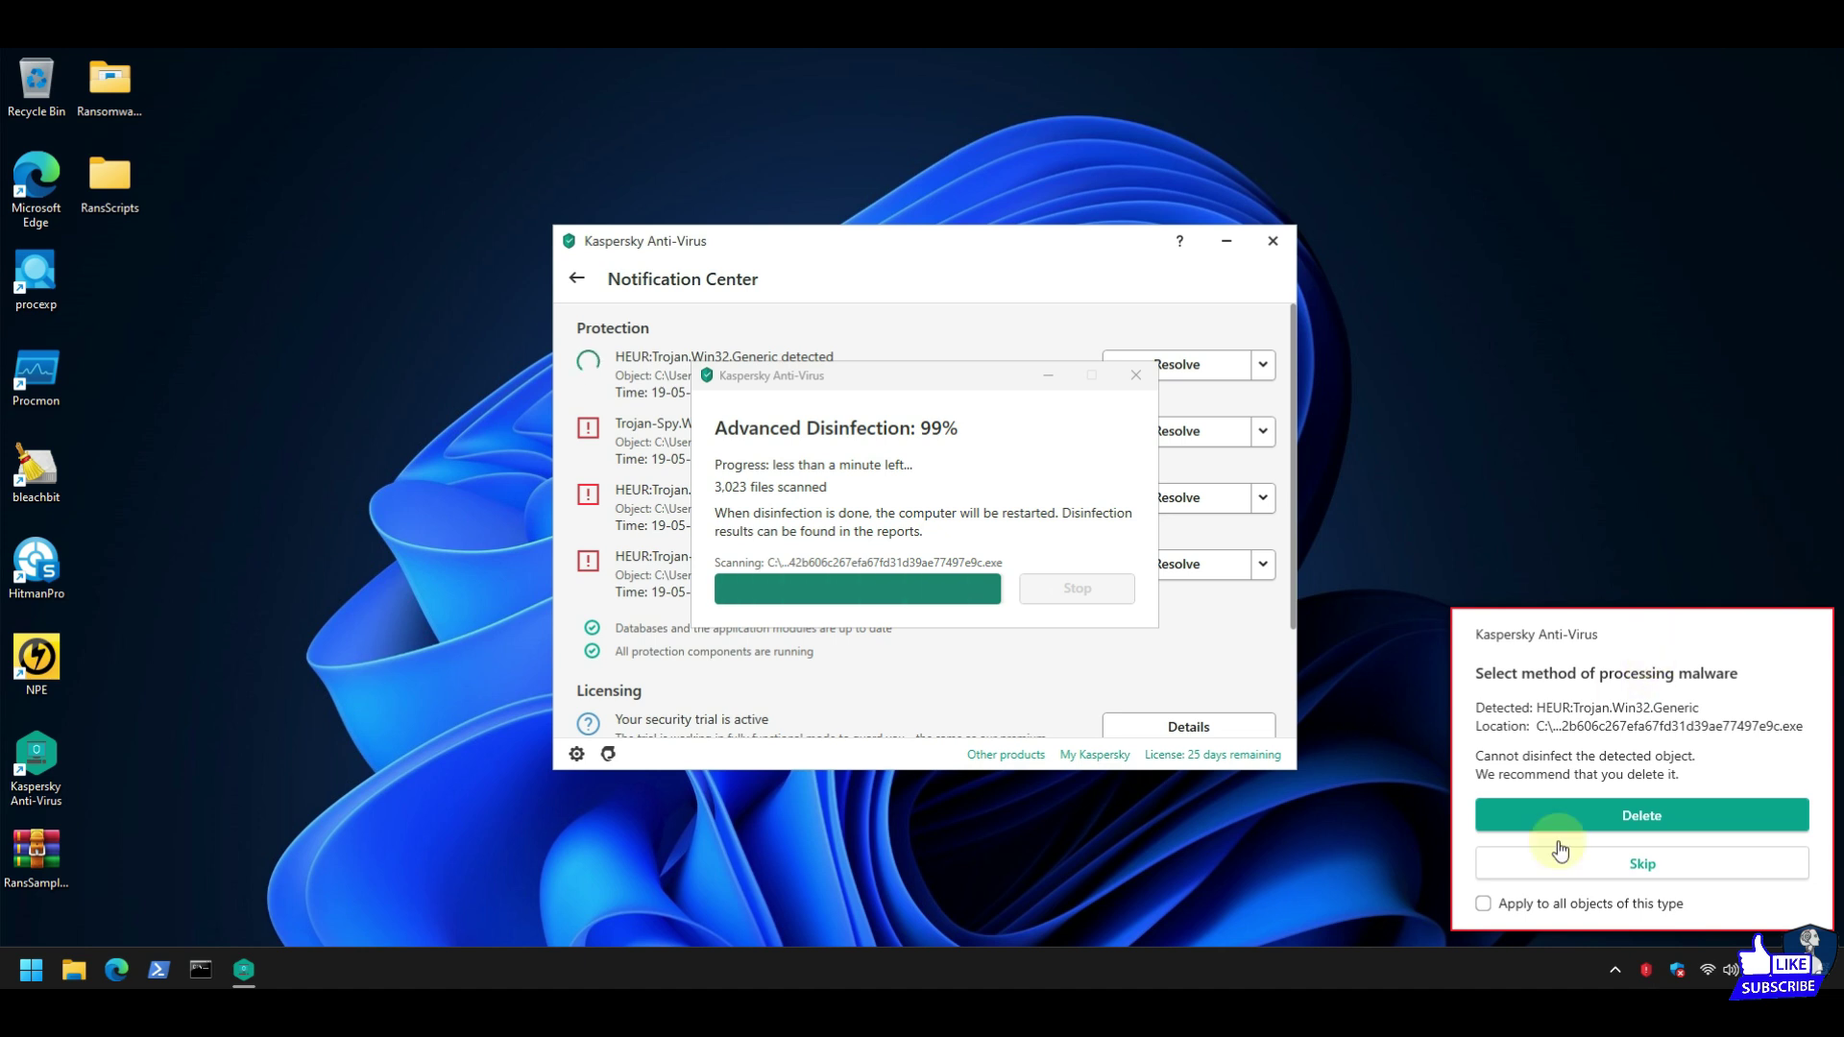
left_click(1483, 903)
left_click(1634, 816)
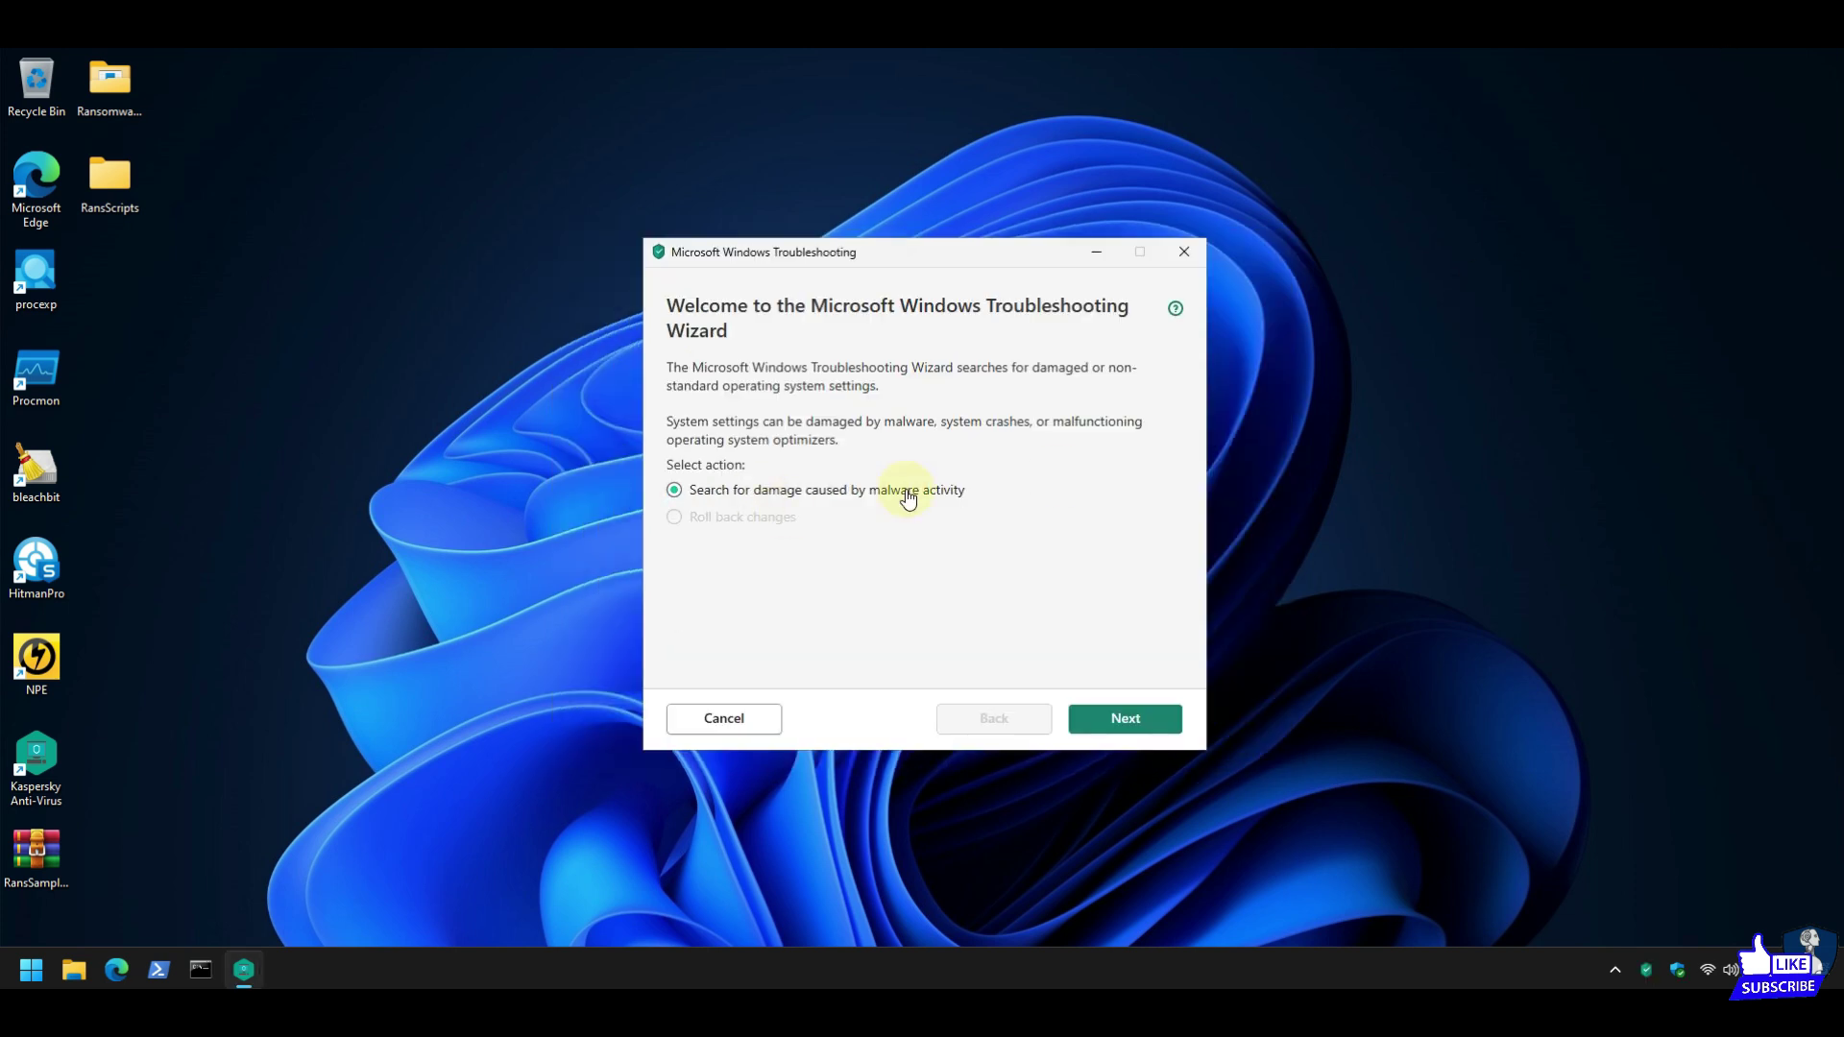
Search for damage caused by malware activity with the Troubleshooting Wizard, fix the preselected damage, and reboot the computer.
left_click(1115, 711)
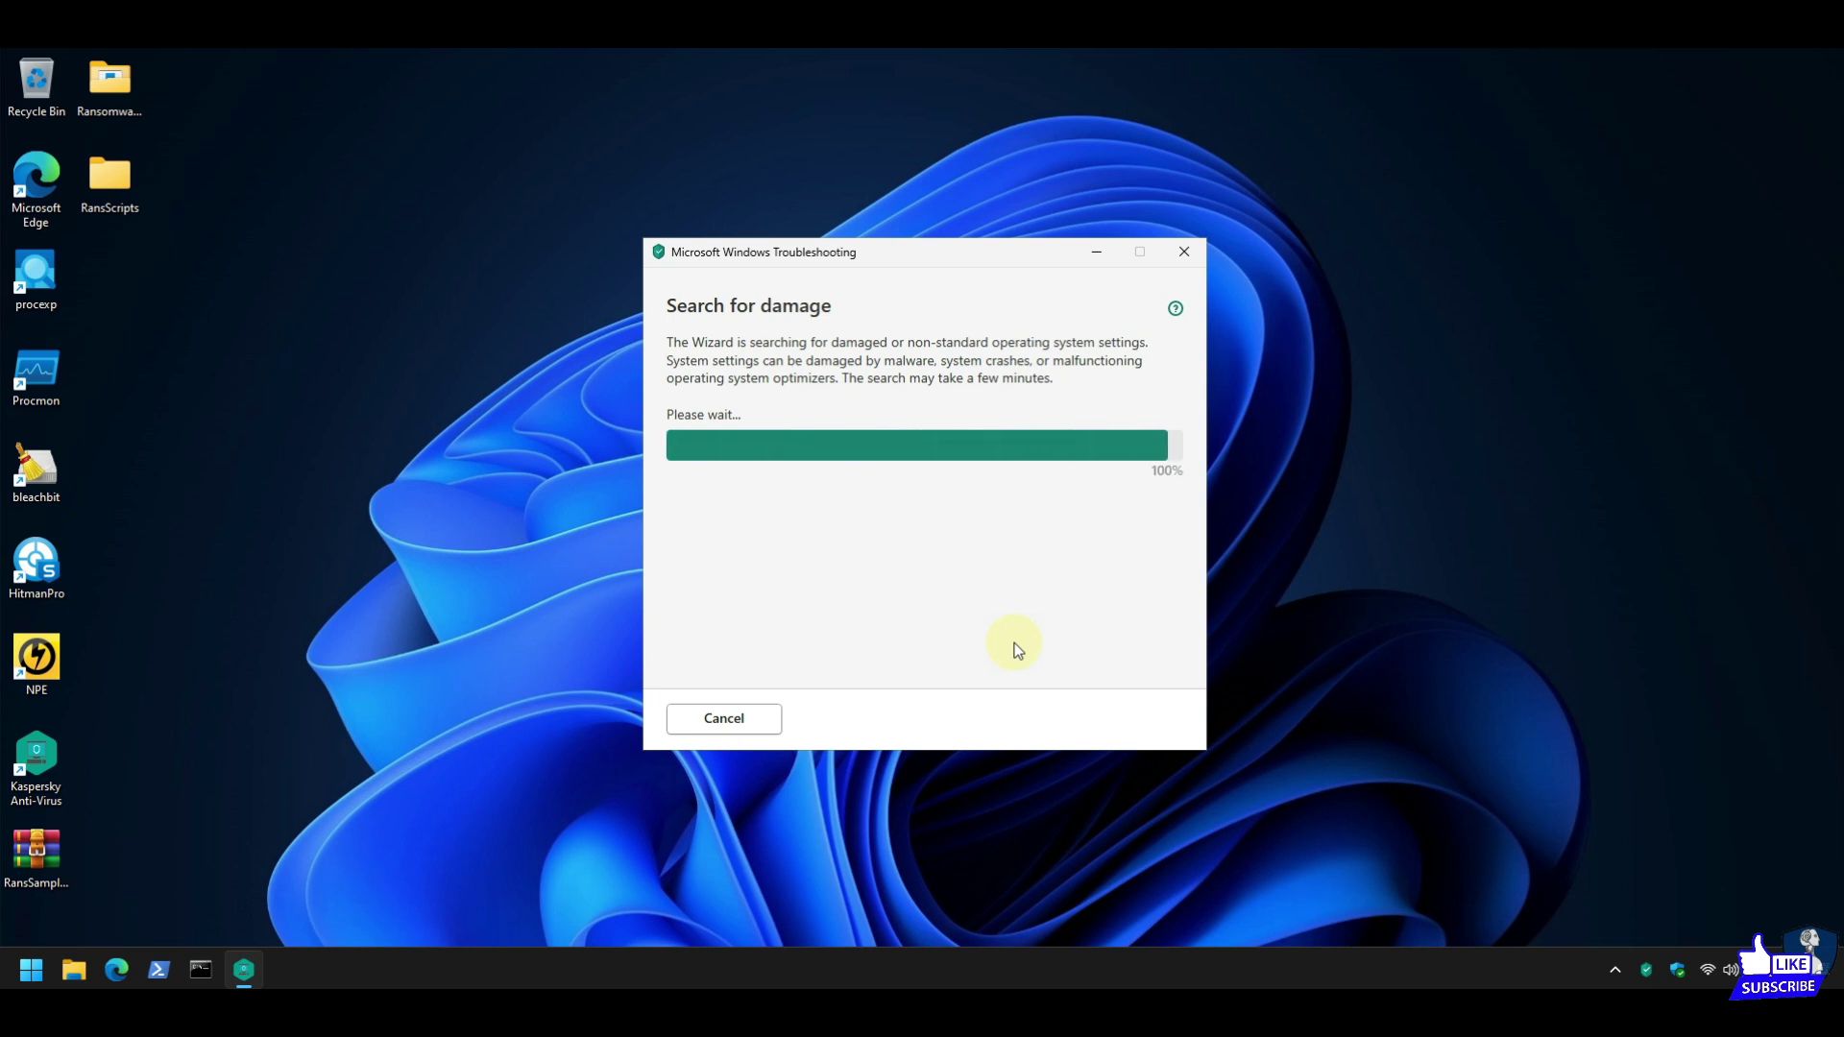
scroll(1018, 650, "down", 2)
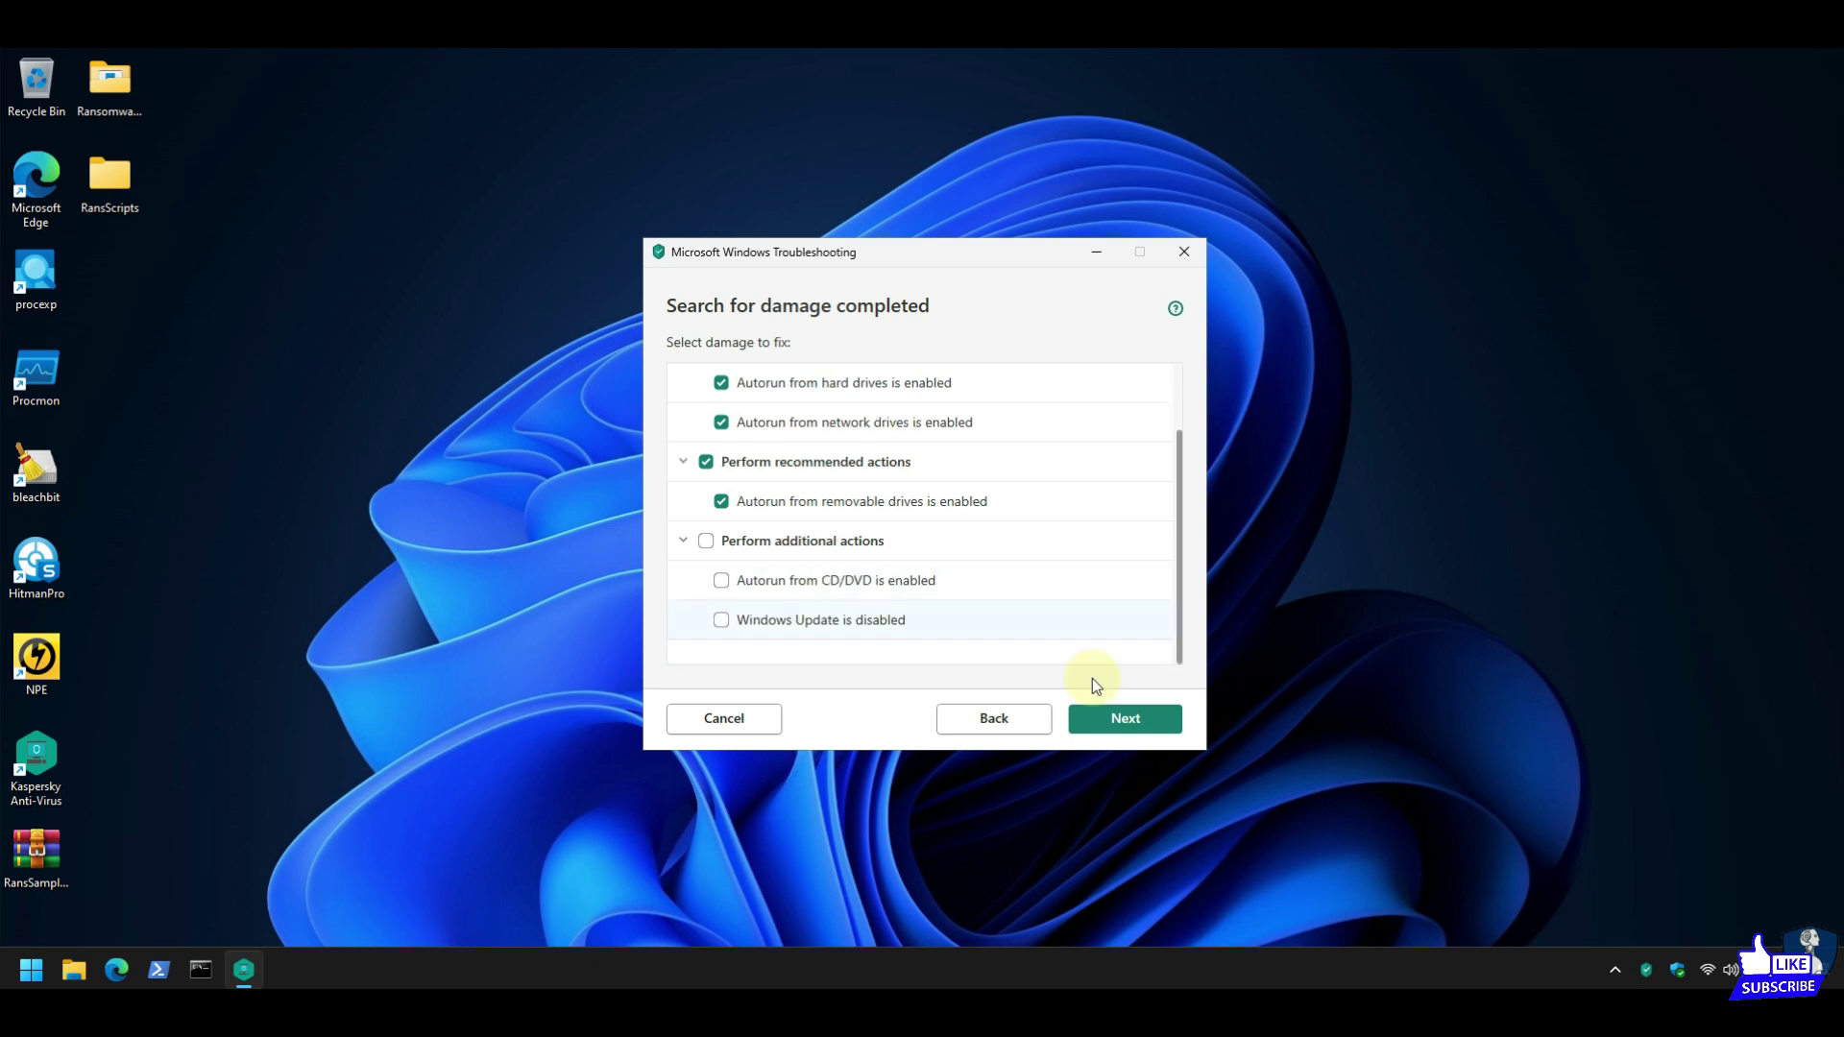
left_click(1123, 719)
left_click(764, 429)
left_click(1125, 719)
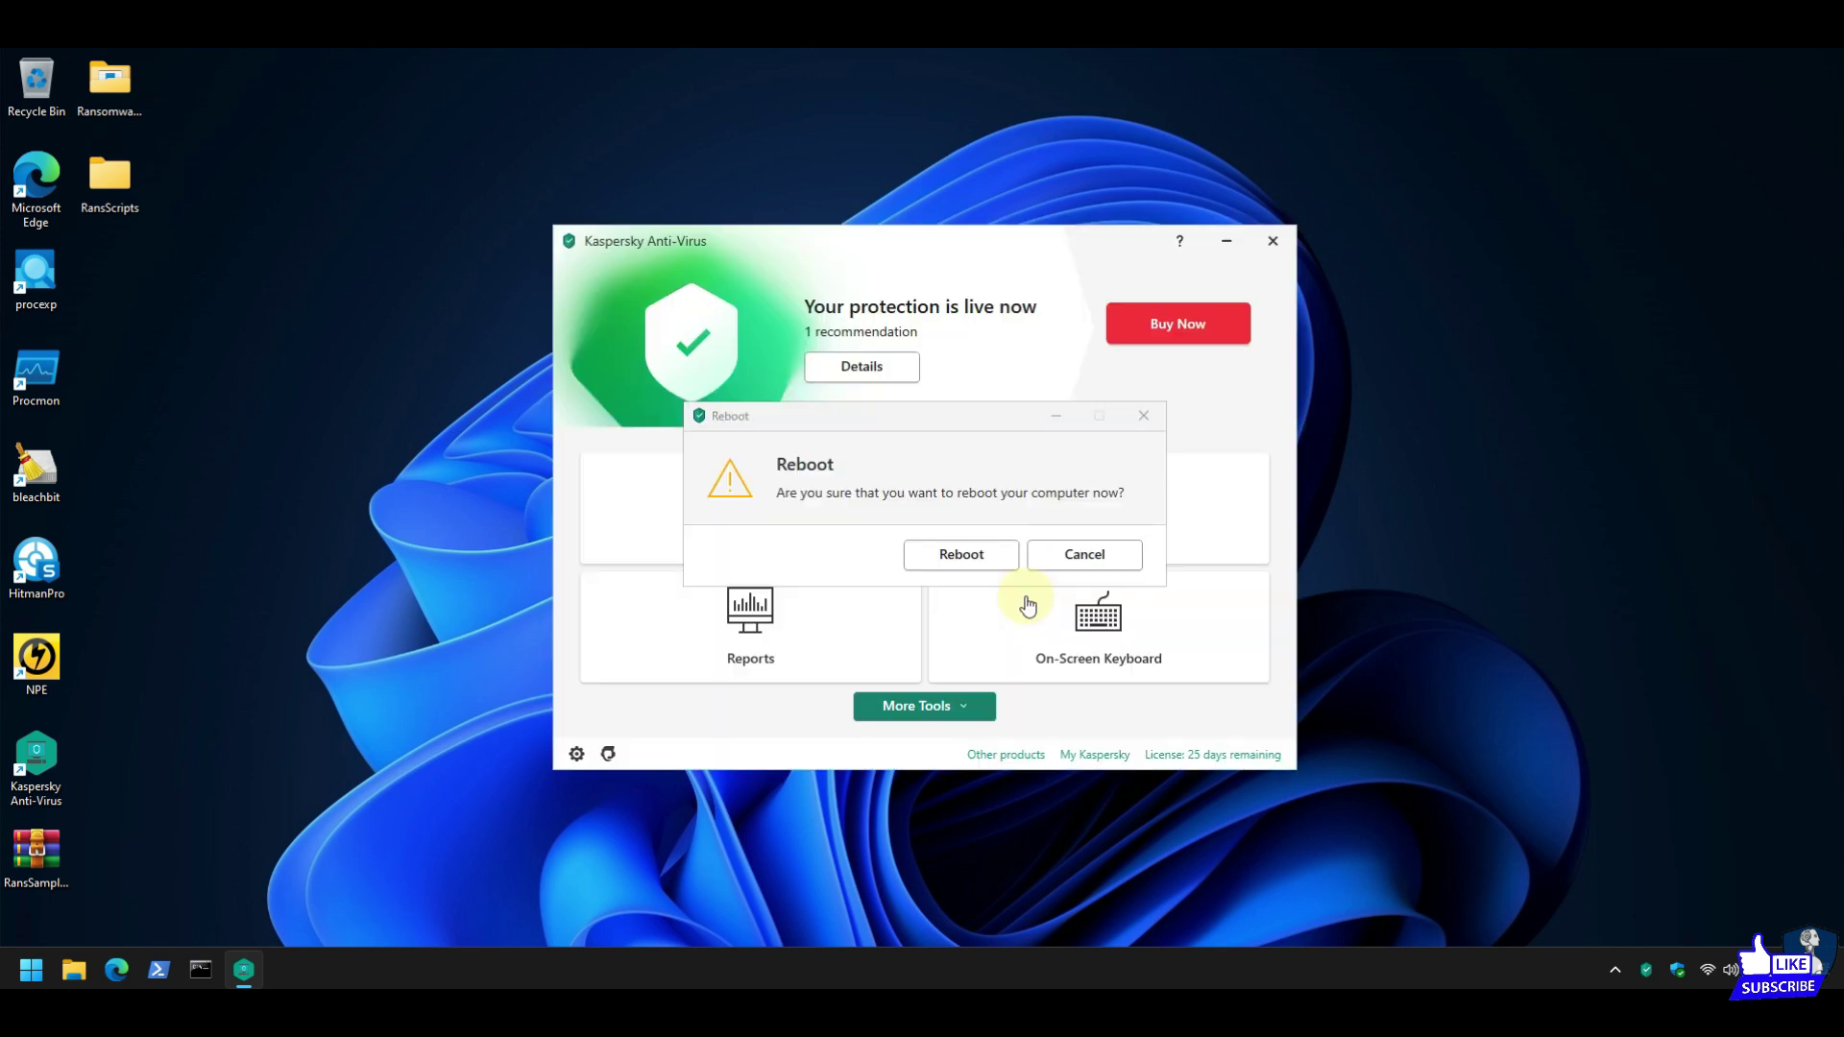
left_click(979, 567)
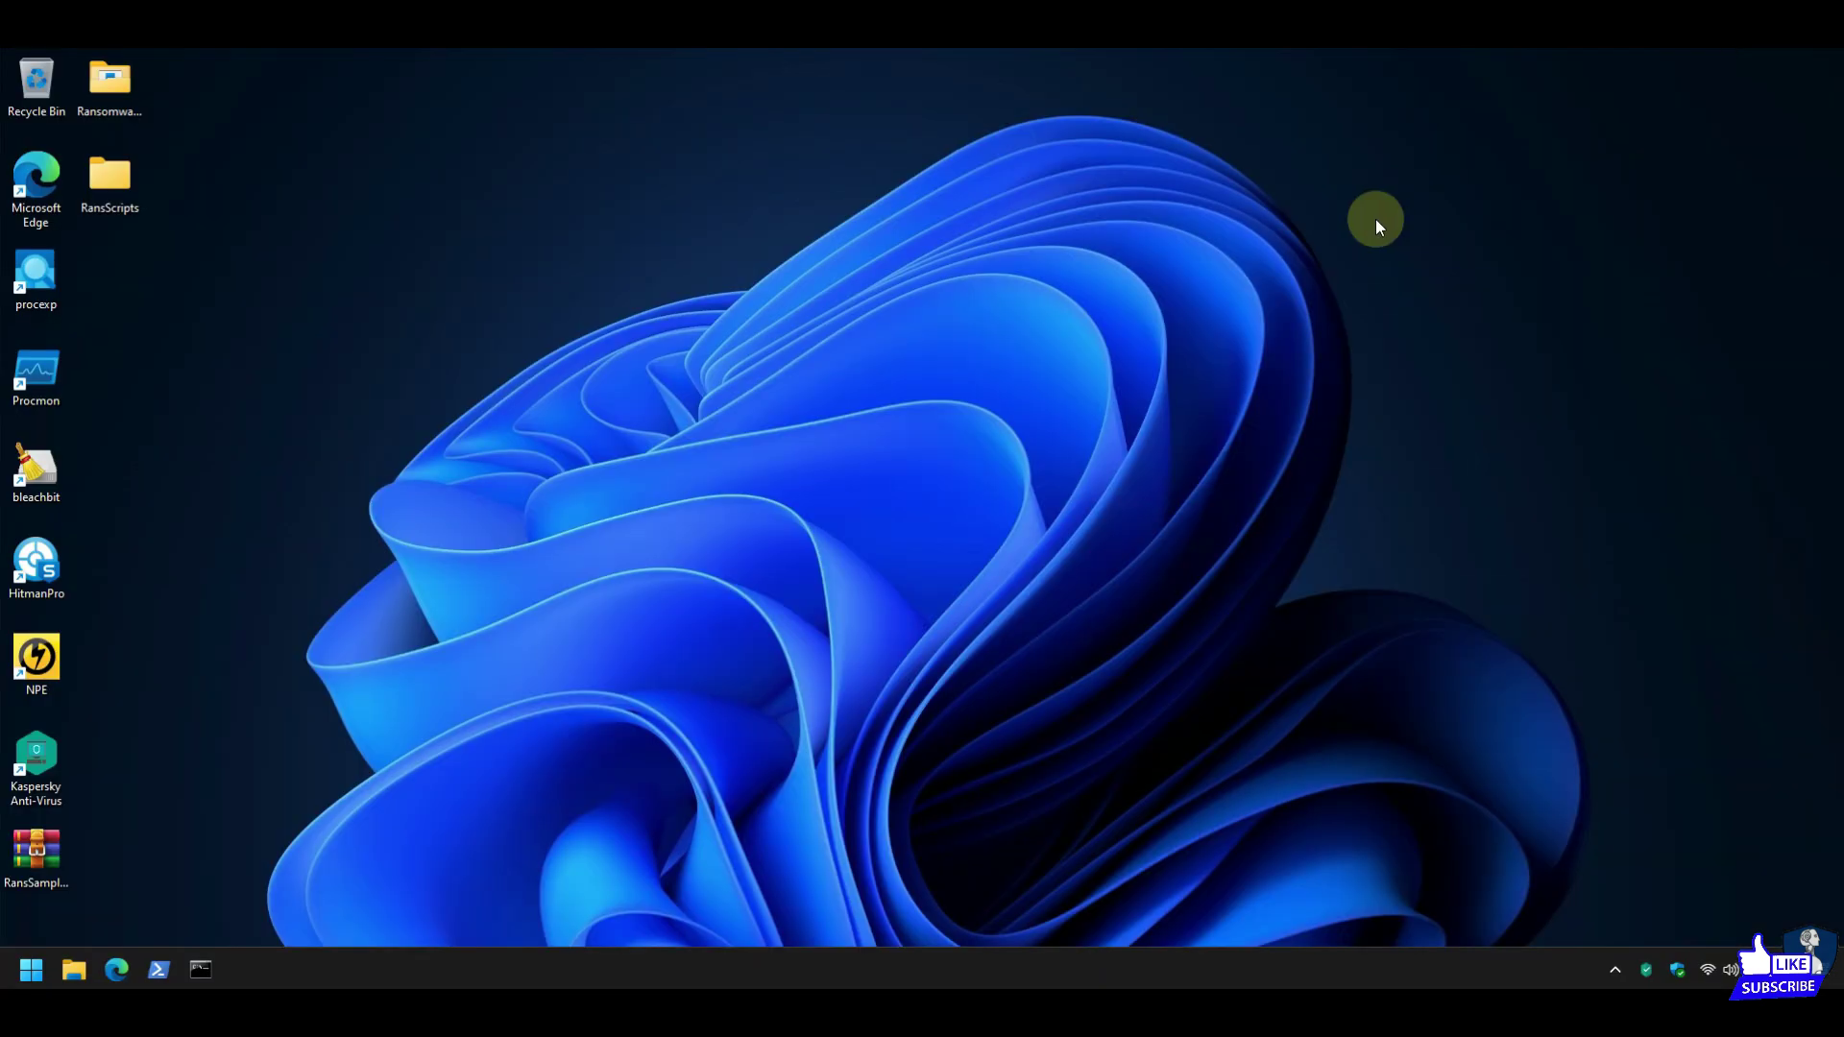
Open the Kaspersky Anti-Virus main window and the RansomwareSamples folder on the desktop.
right_click(1644, 962)
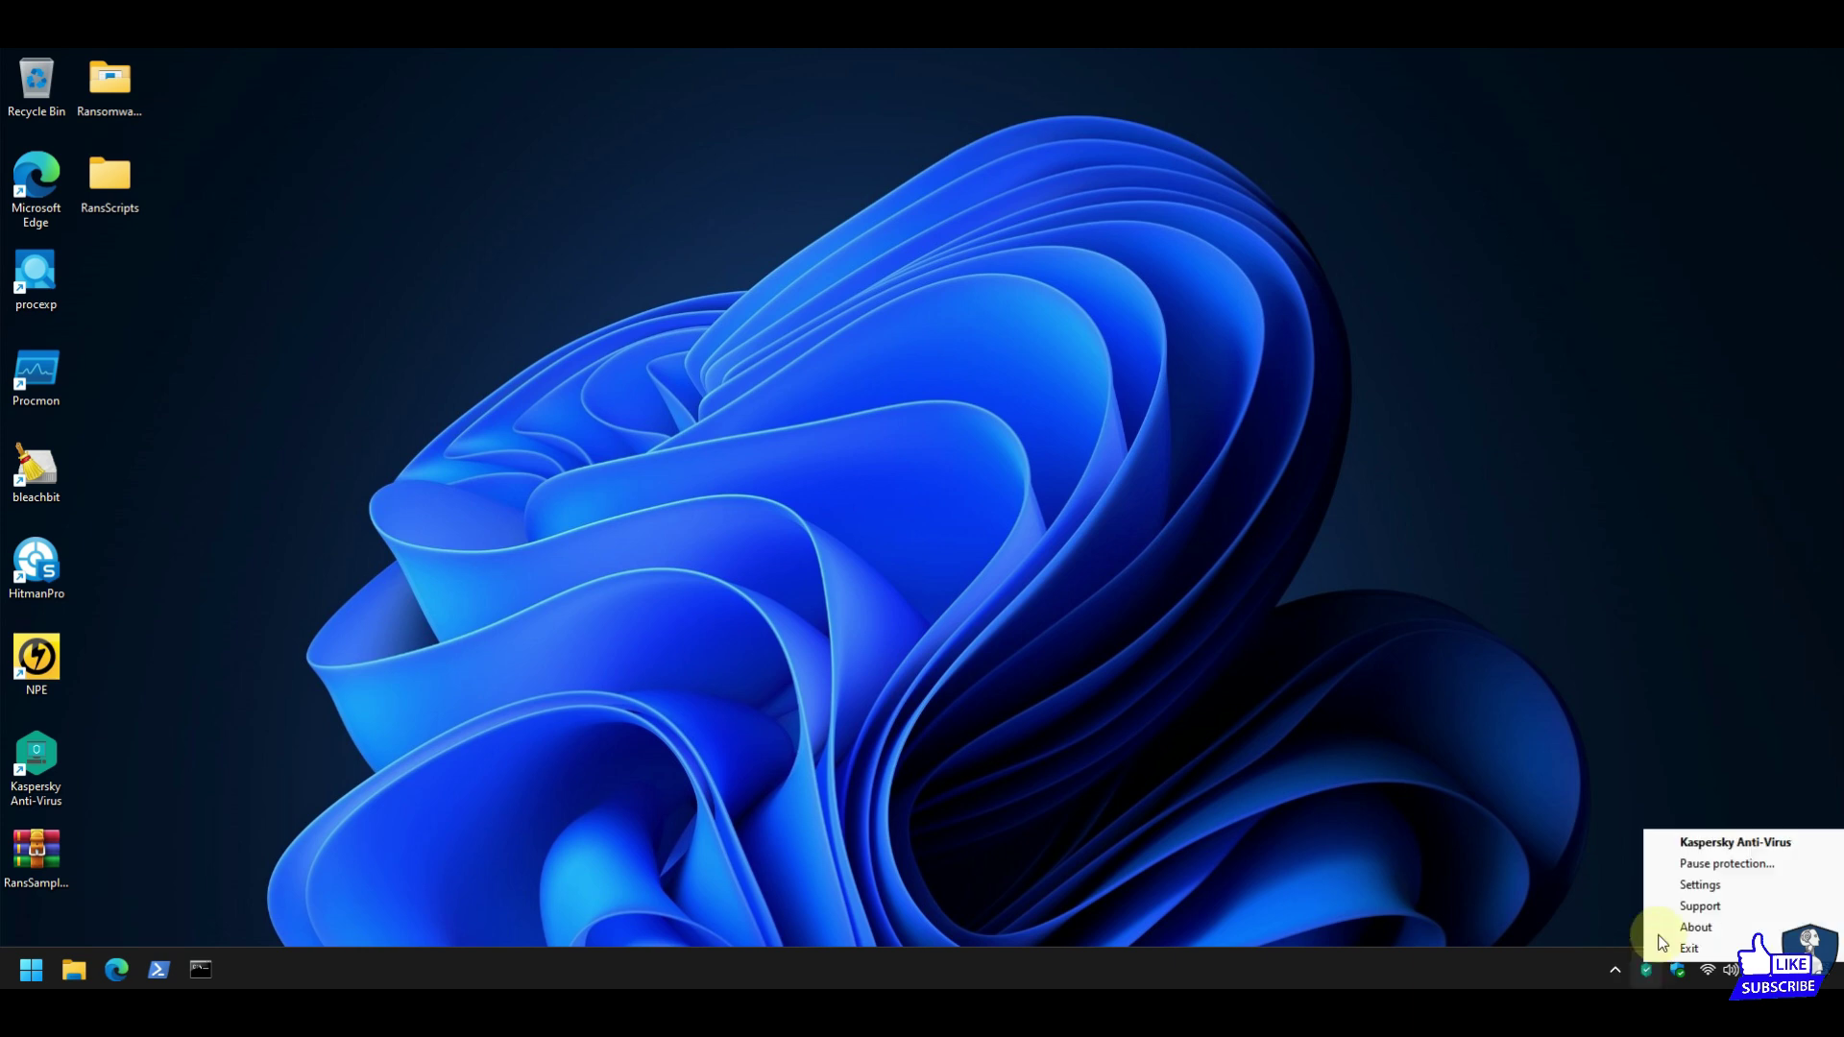
left_click(1706, 837)
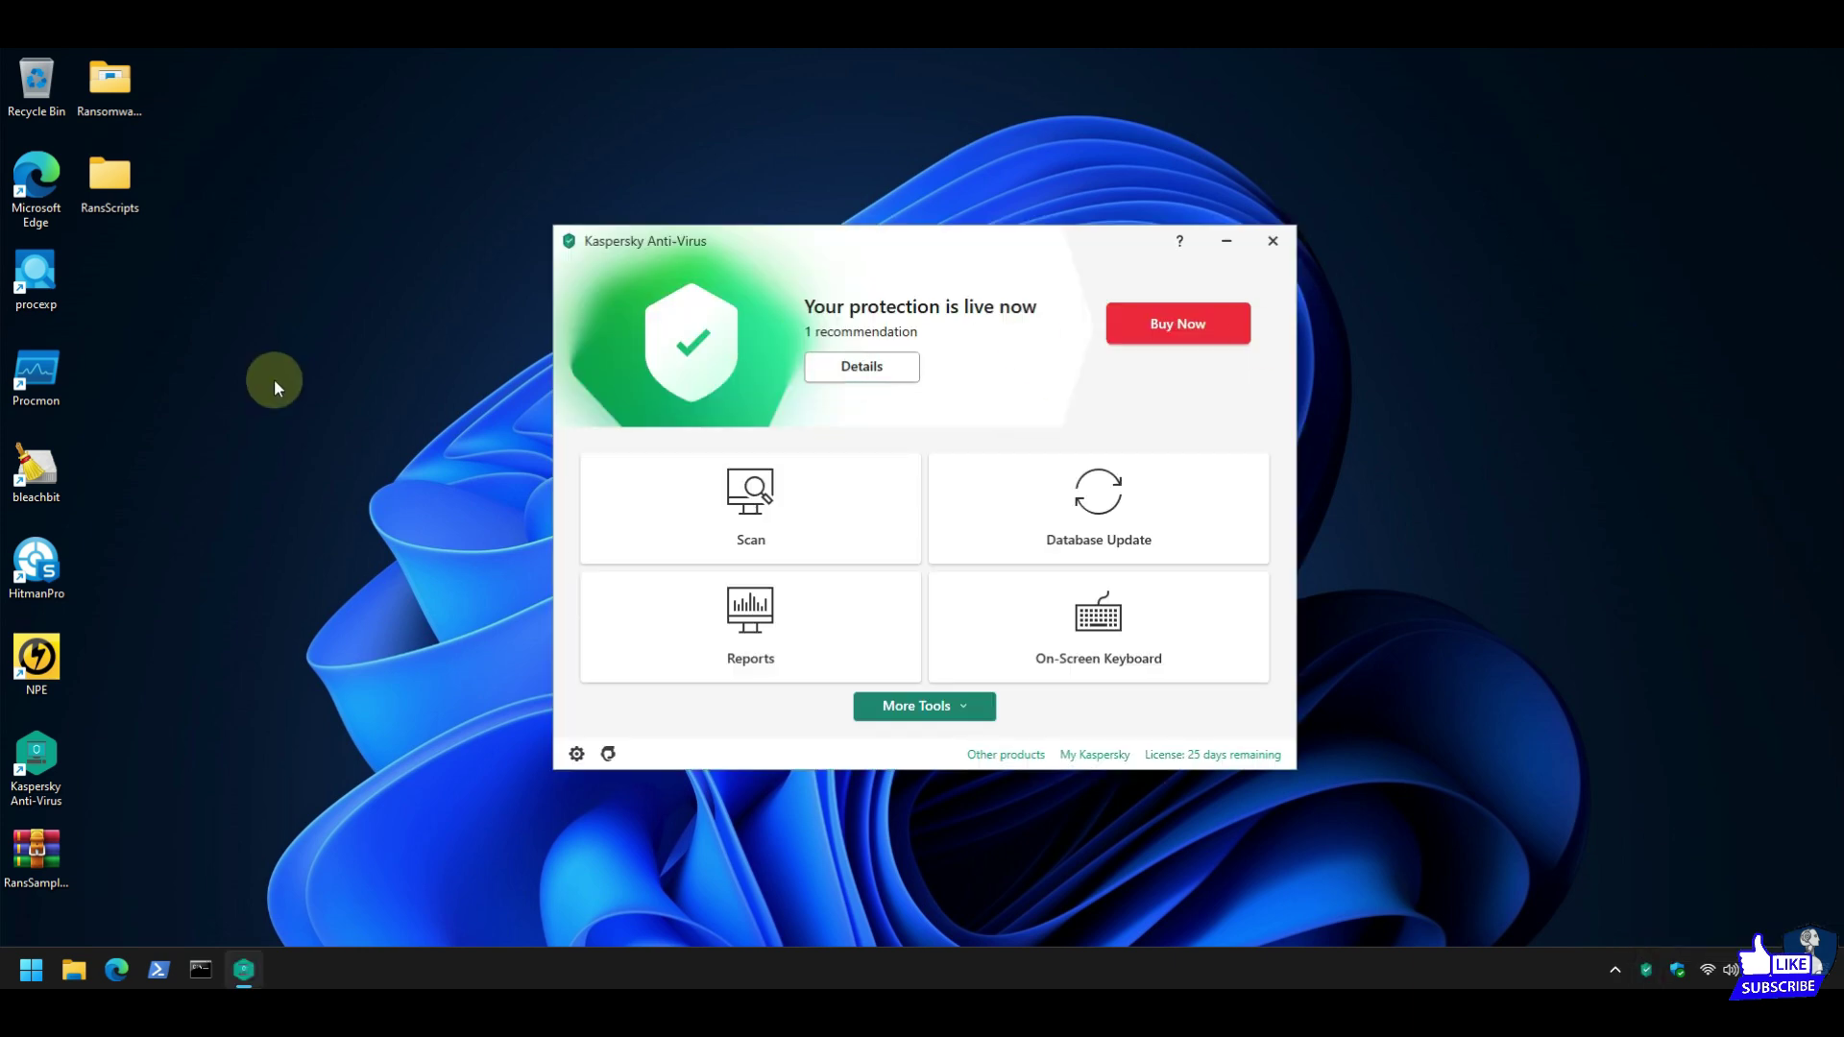
left_click(106, 85)
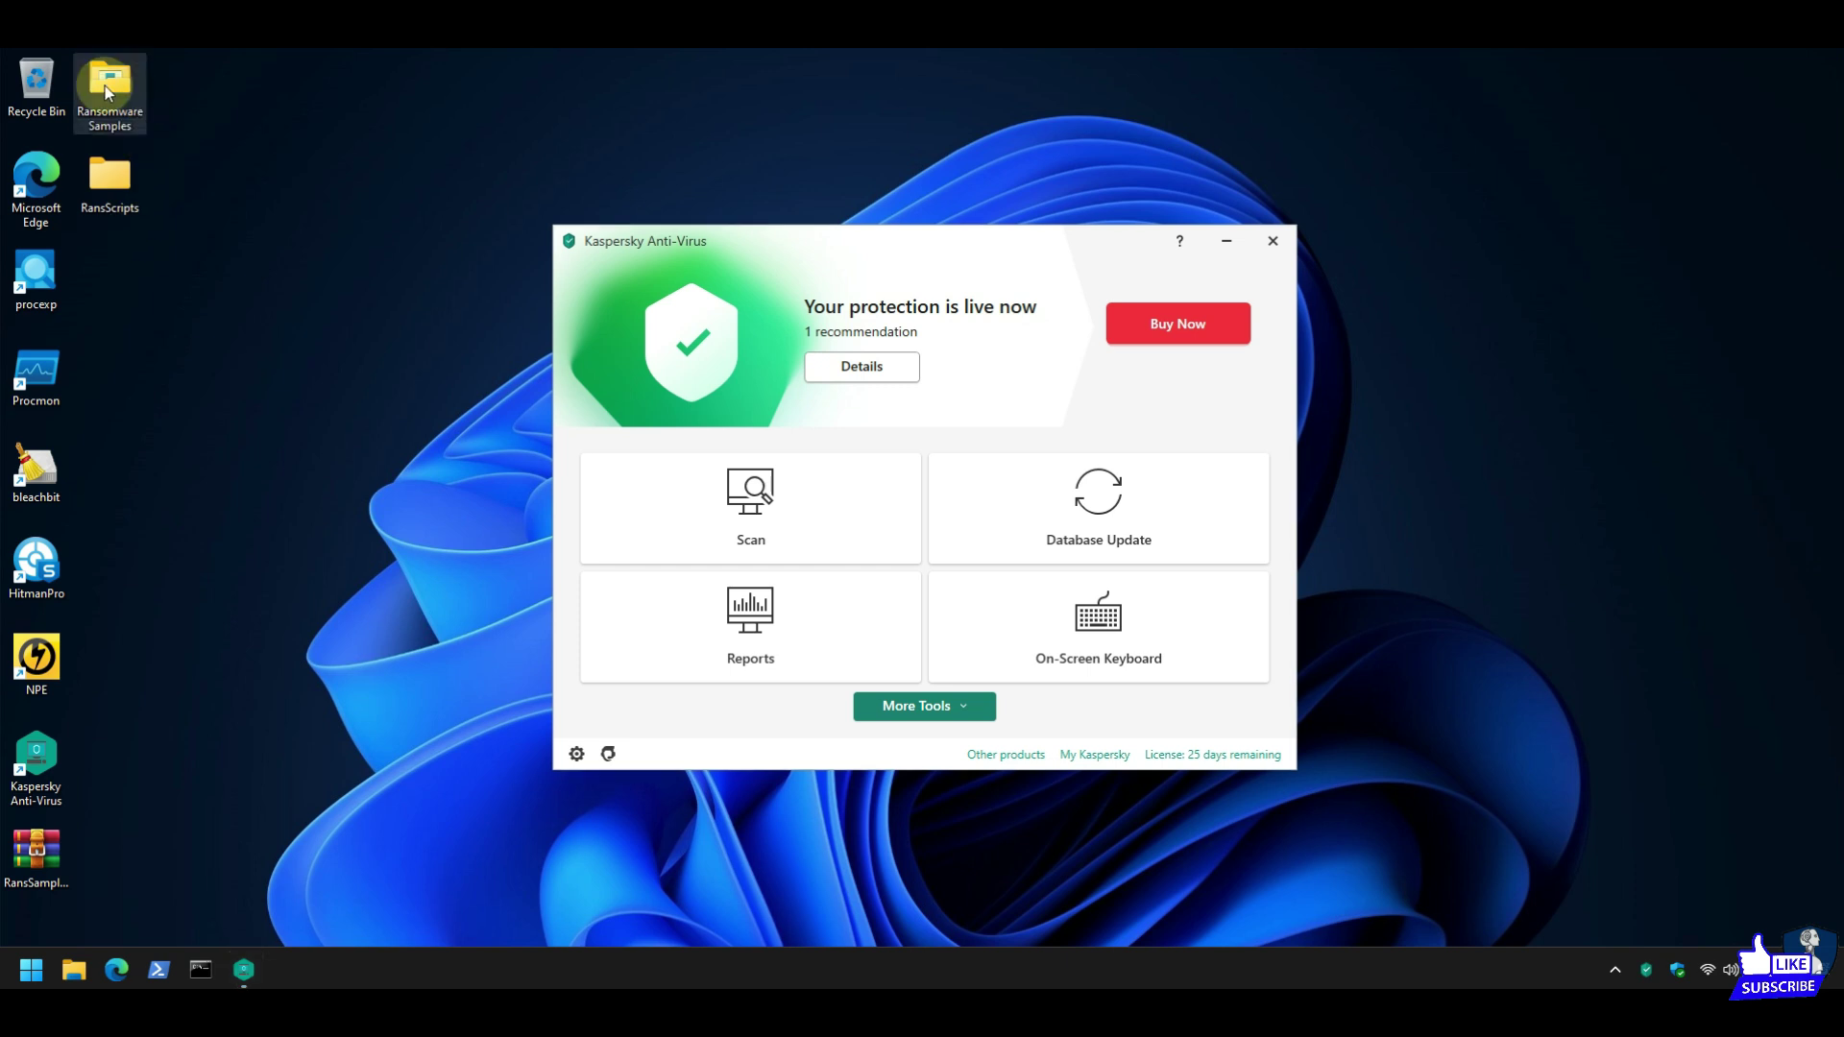
double_click(106, 85)
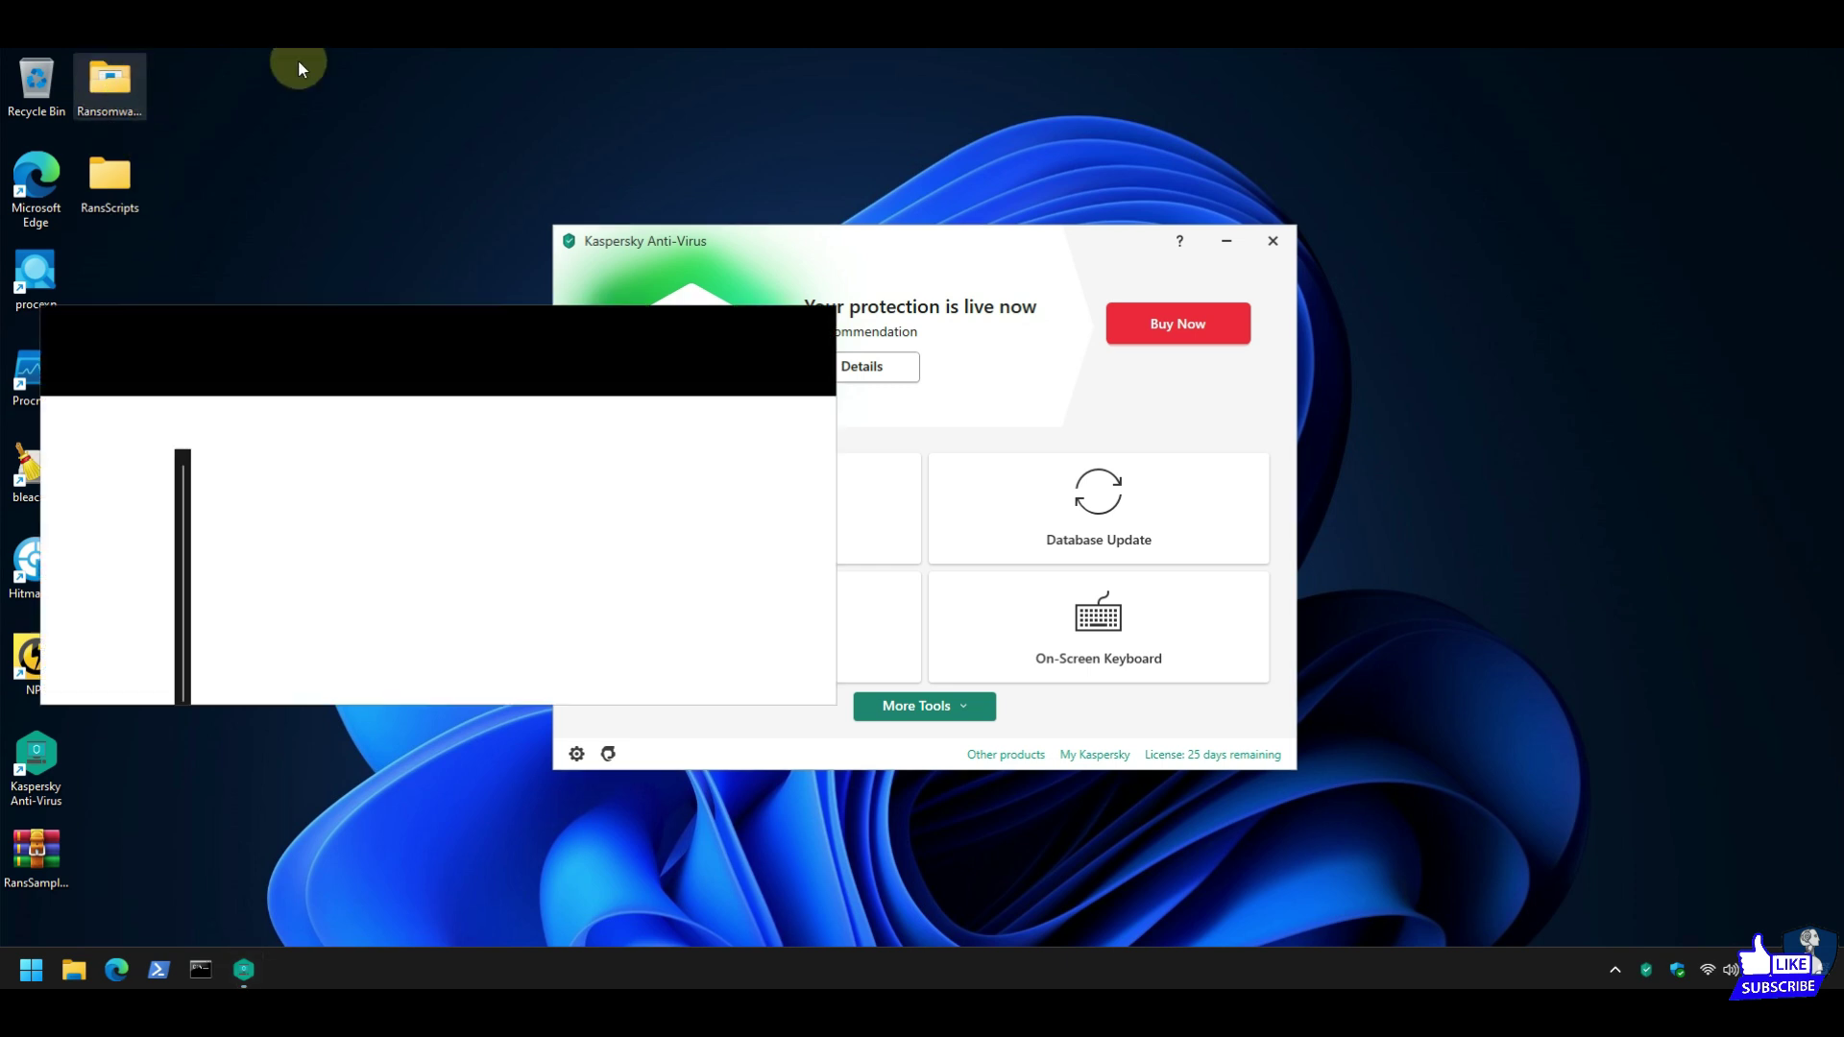
Scan the remaining executable in the RansomwareSamples folder with Kaspersky Anti-Virus.
left_click(347, 497)
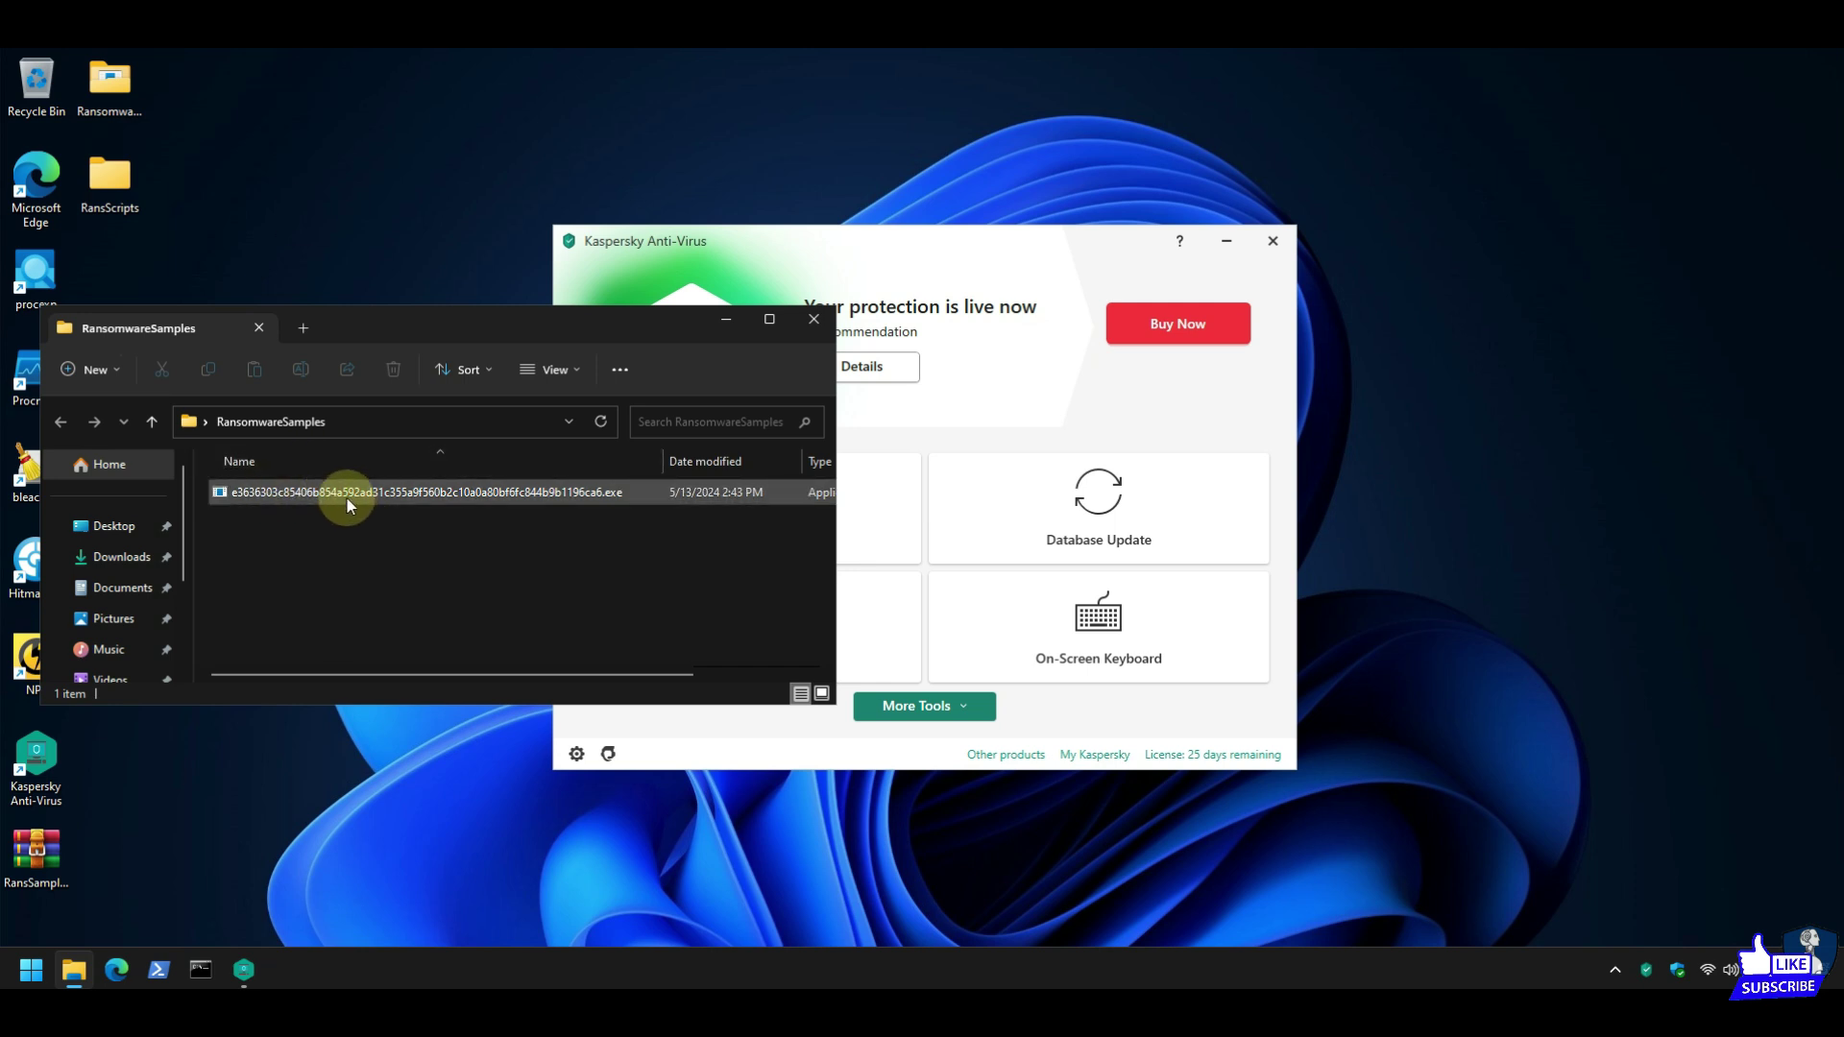
right_click(348, 497)
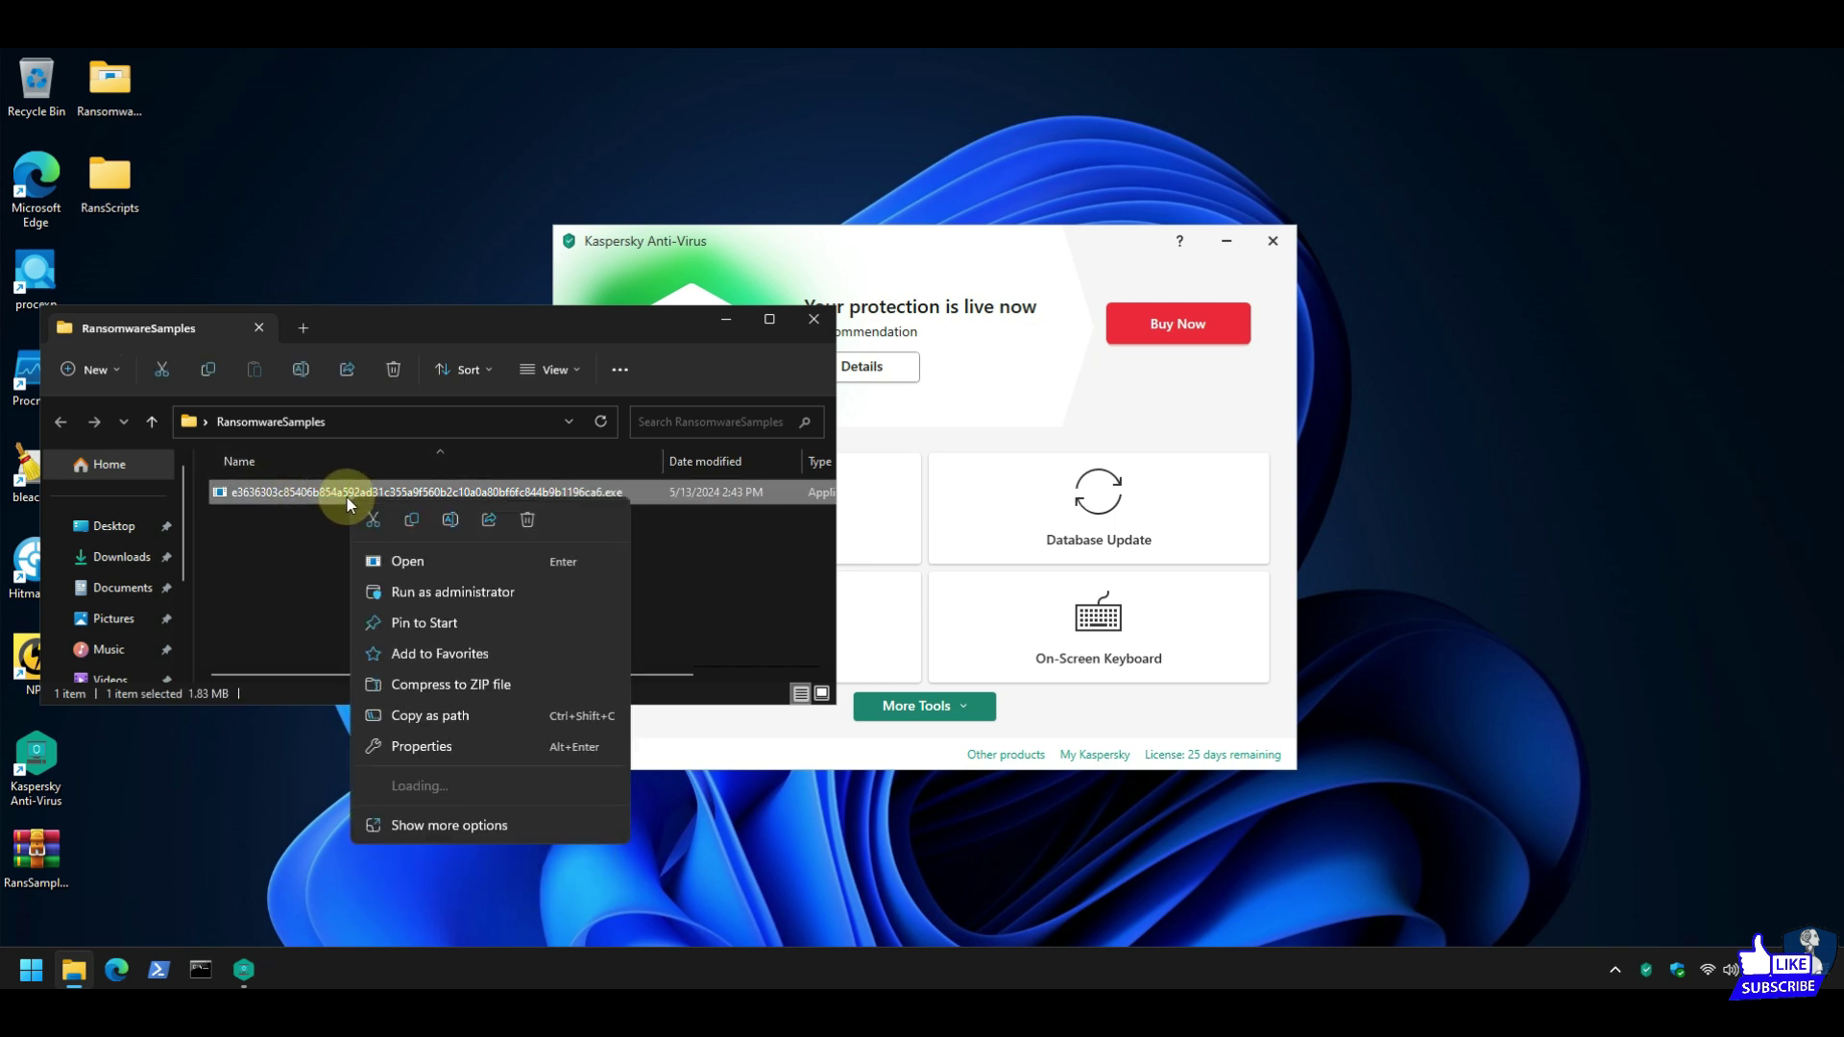
left_click(452, 825)
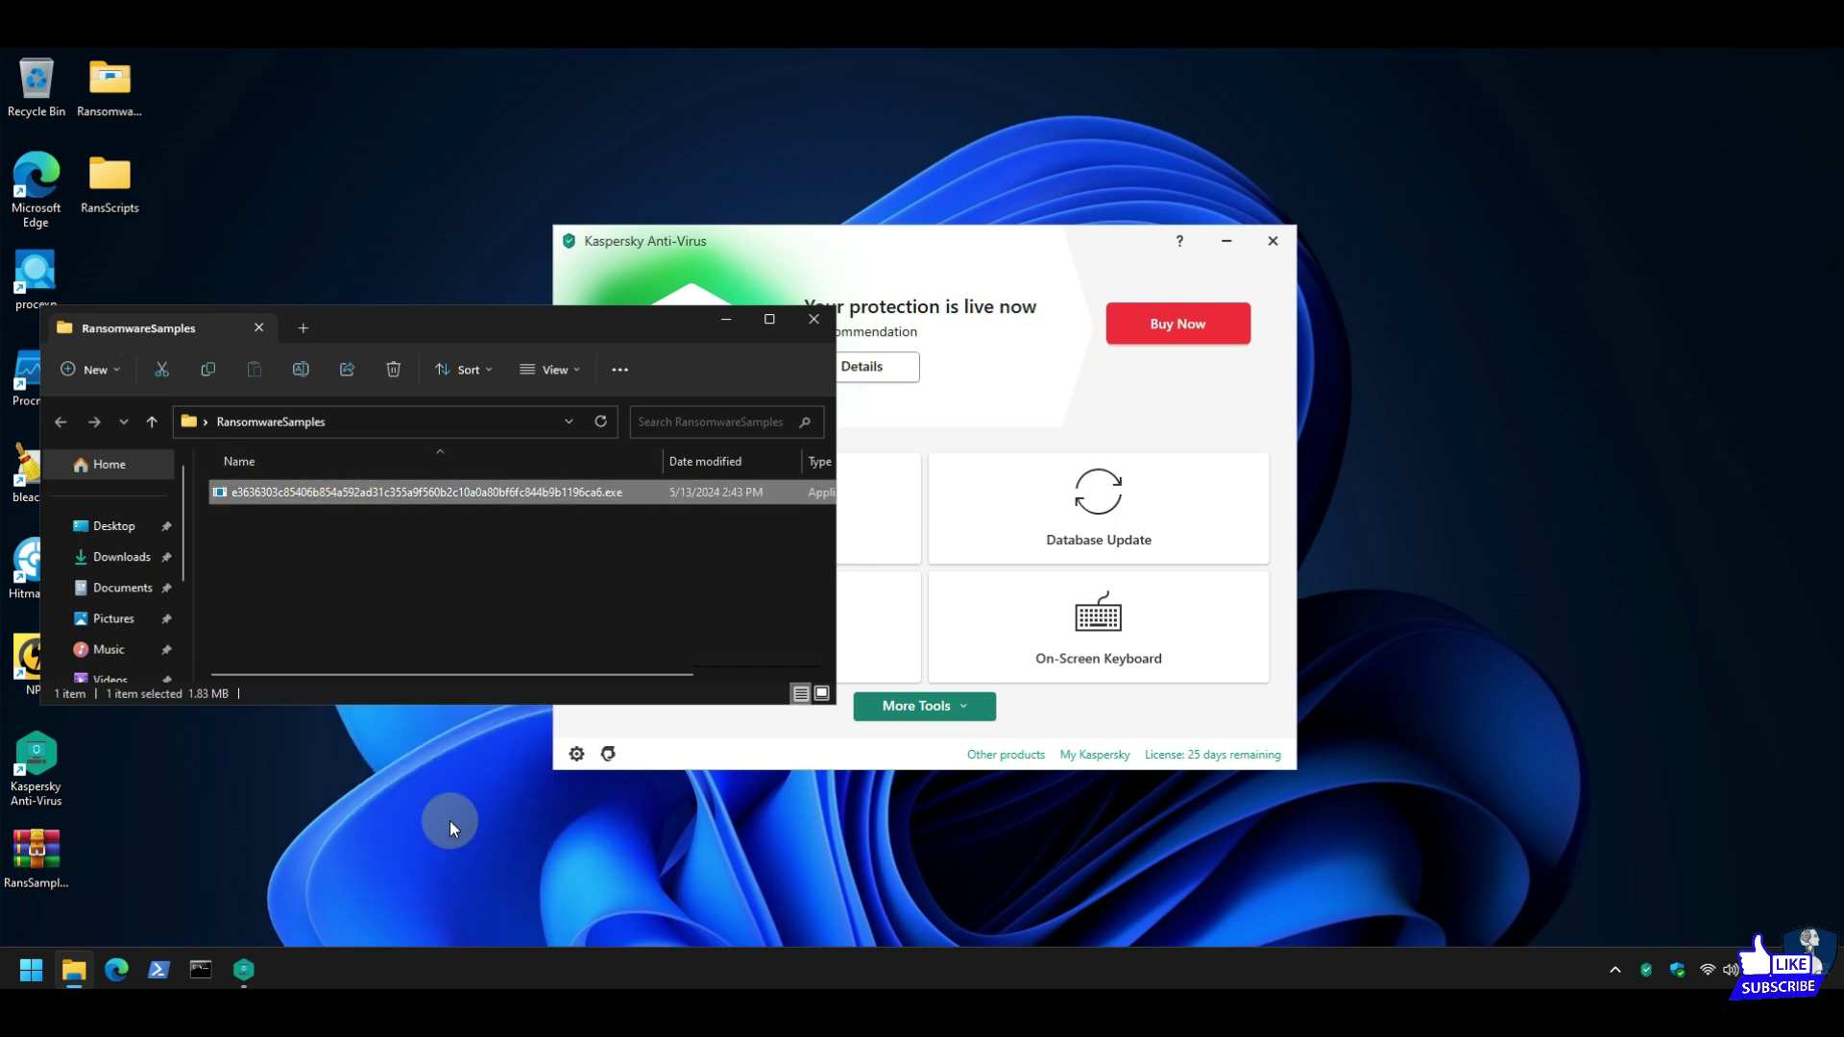
left_click(478, 622)
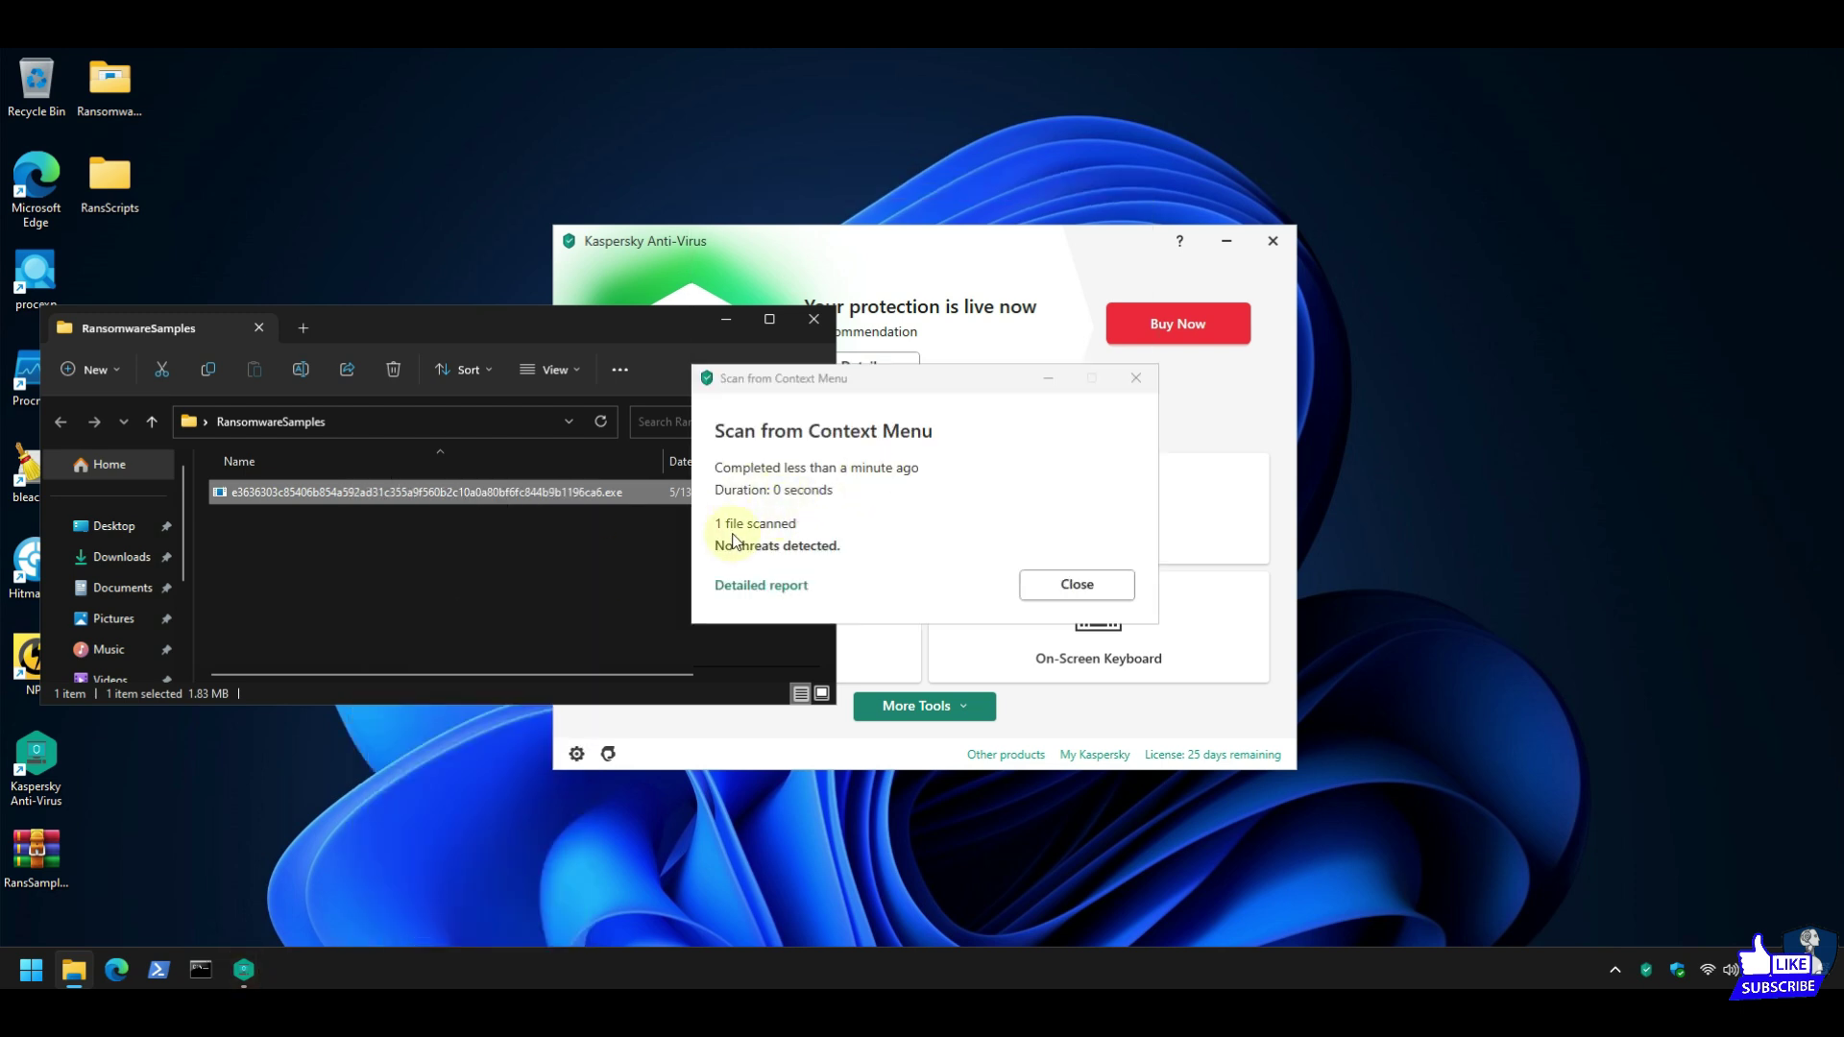
Dismiss the scan result, check the contents of the RansScripts folder on the desktop, and close the open windows.
left_click(1076, 584)
left_click(814, 319)
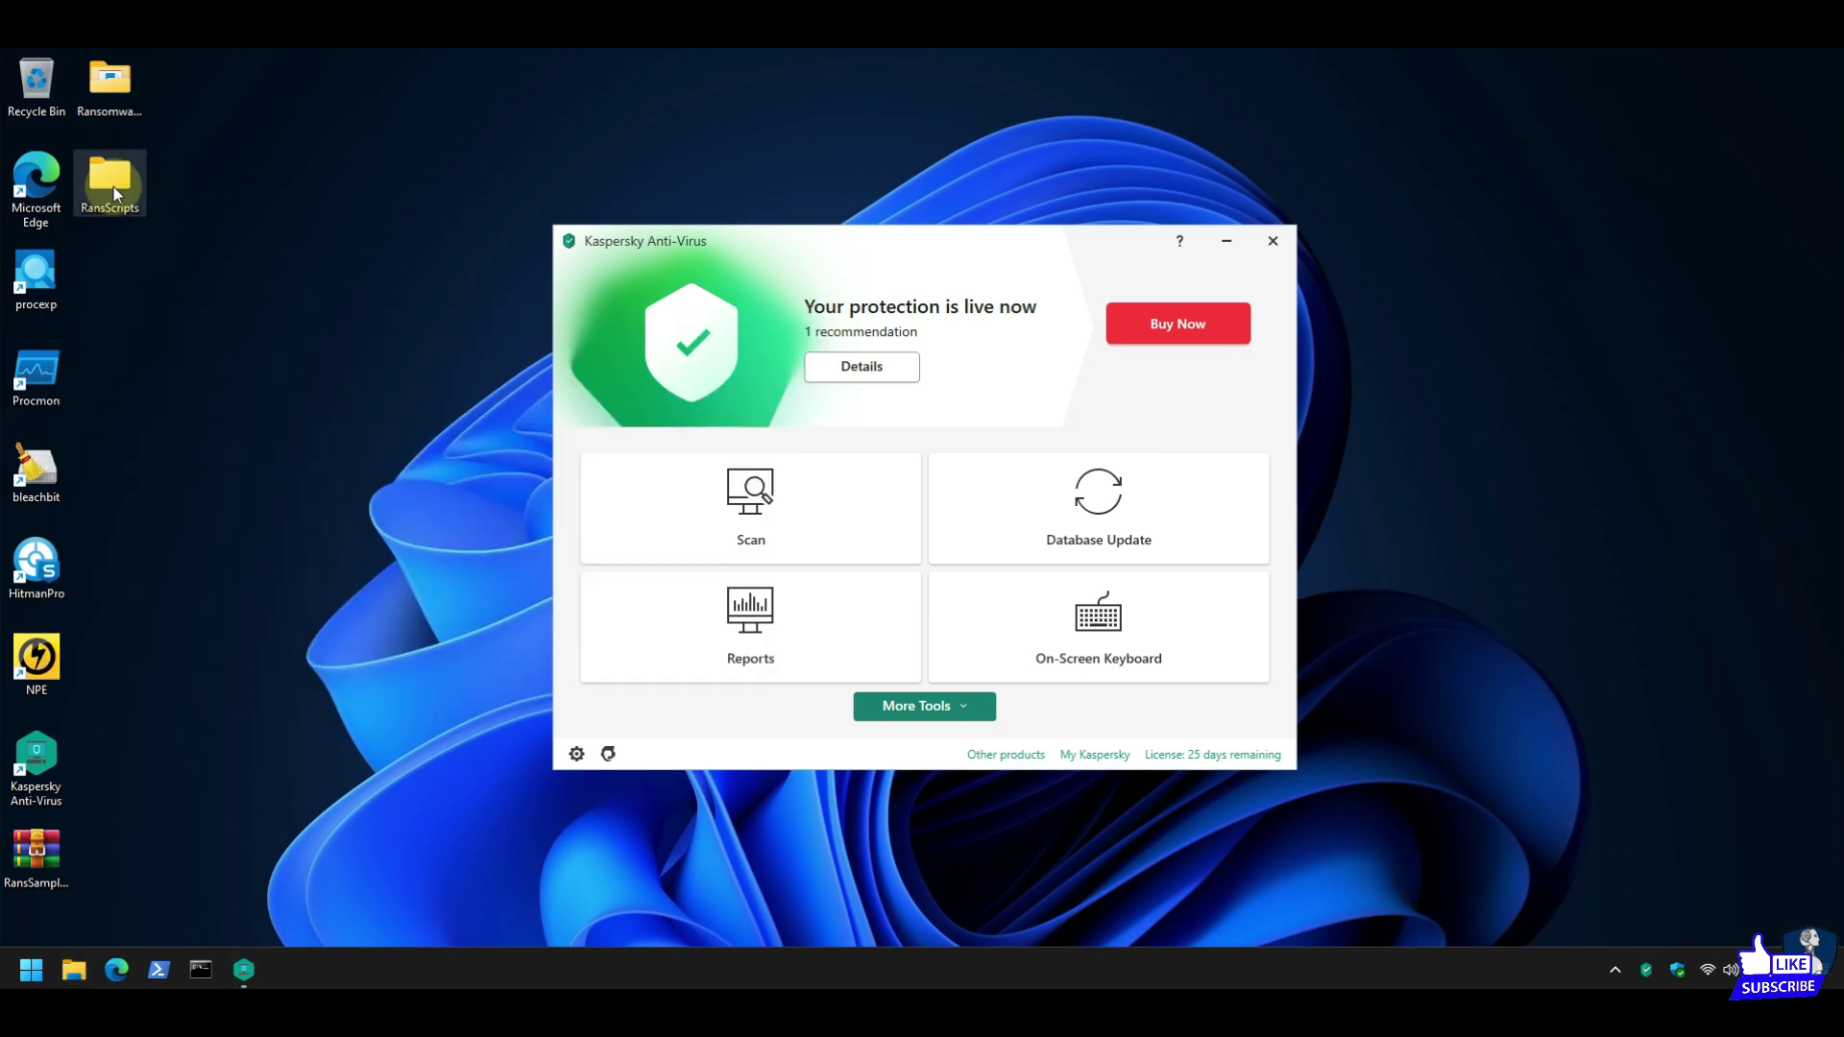
double_click(112, 180)
left_click(814, 319)
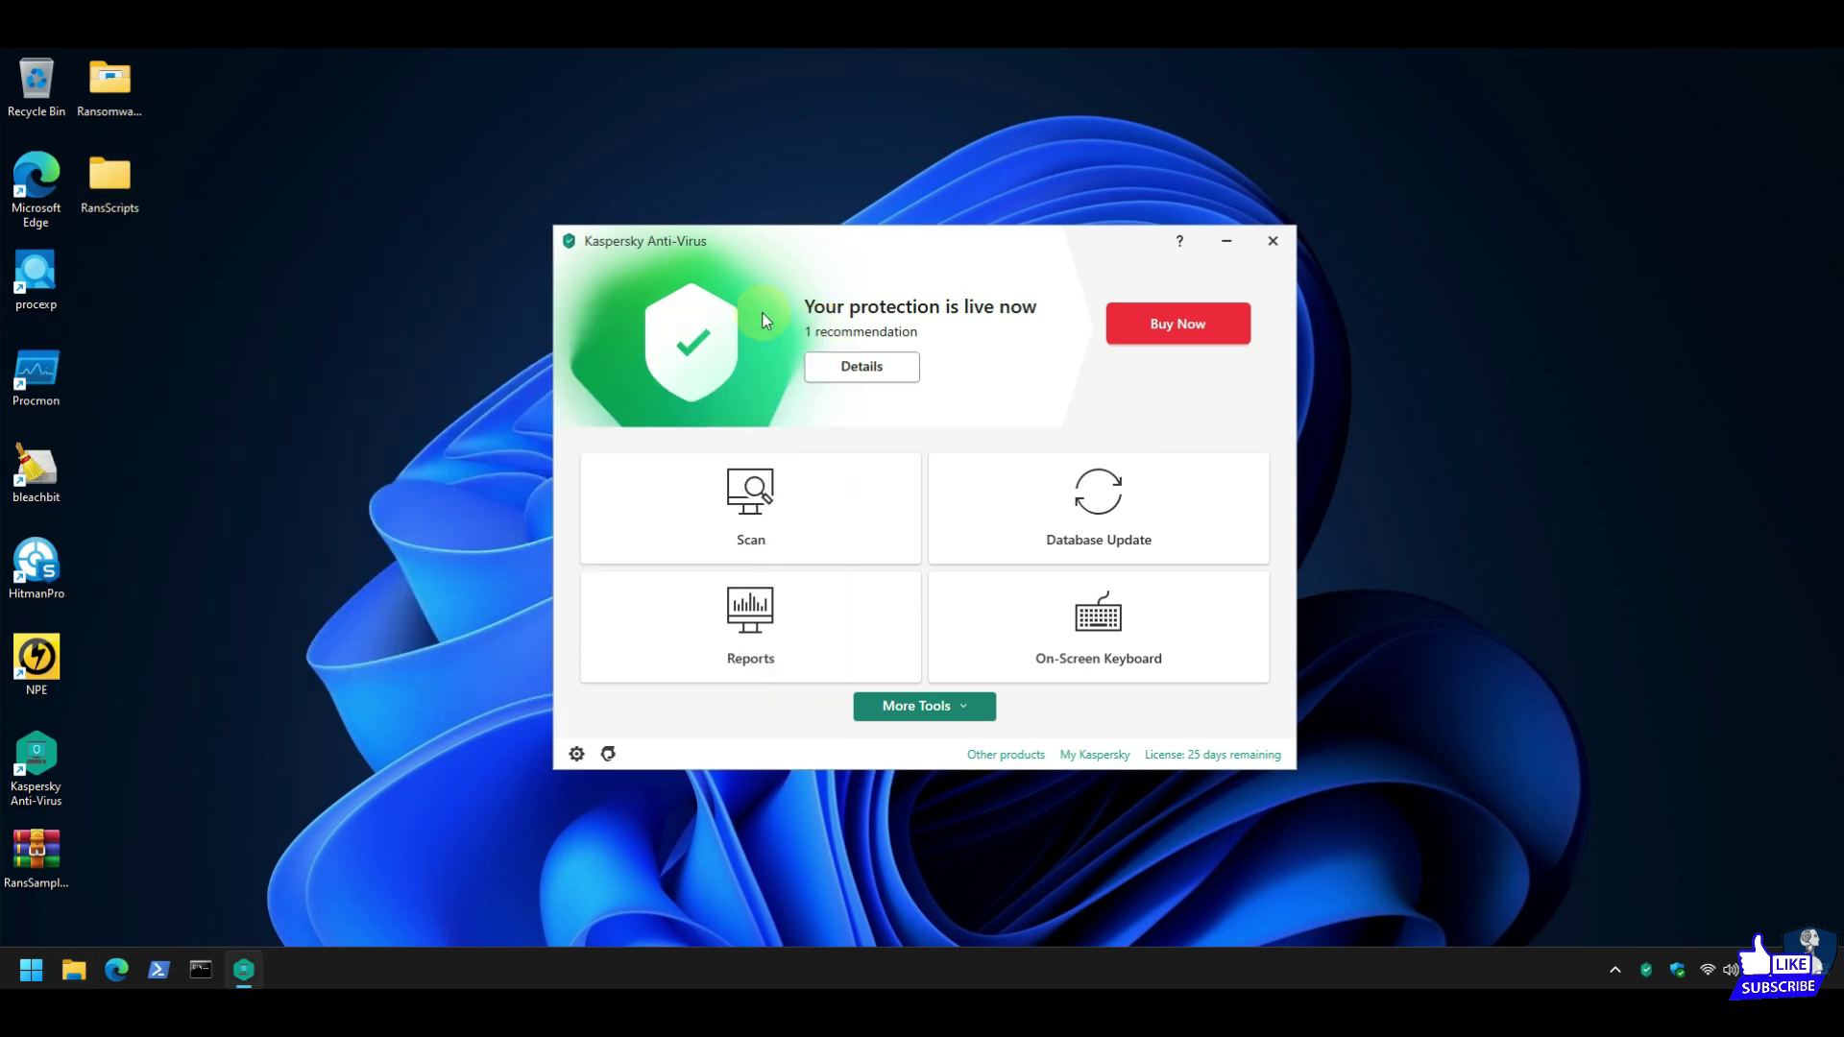
left_click(1273, 241)
Launch Norton Power Eraser and minimize it, and review the running processes' VirusTotal scores in Process Explorer.
double_click(29, 660)
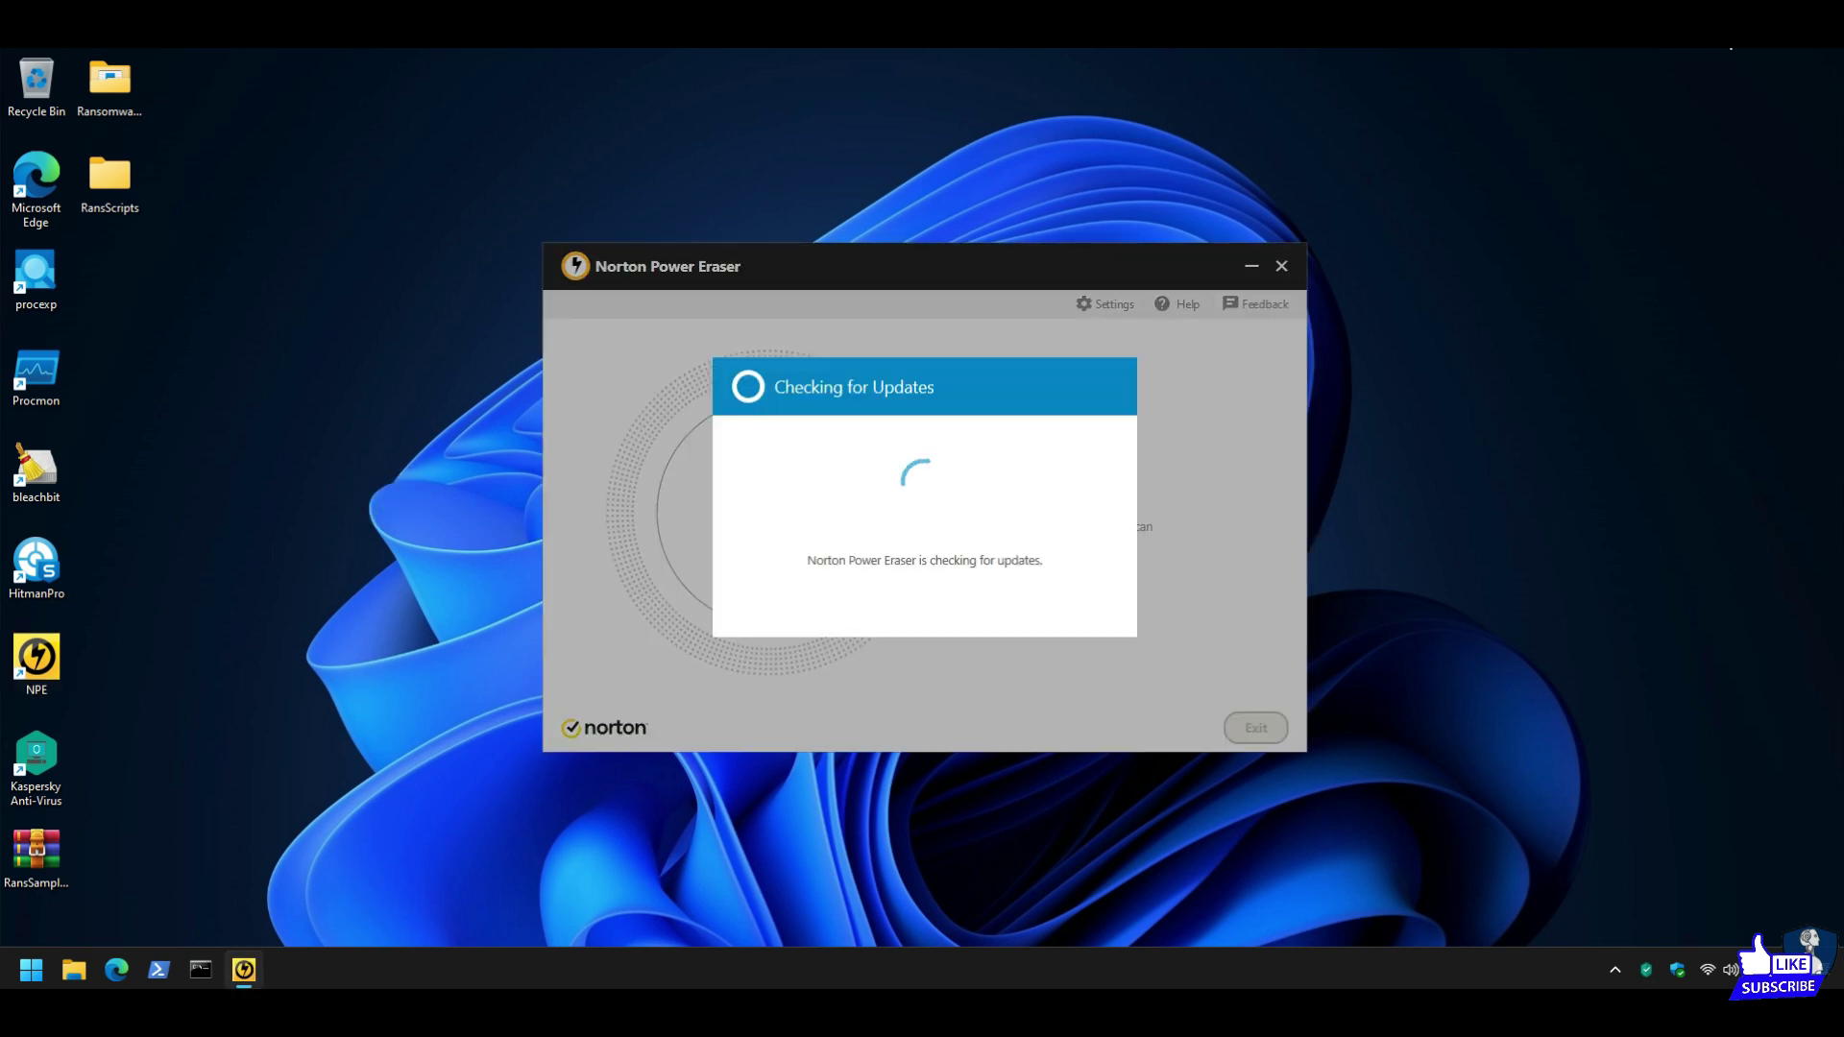
left_click(1251, 266)
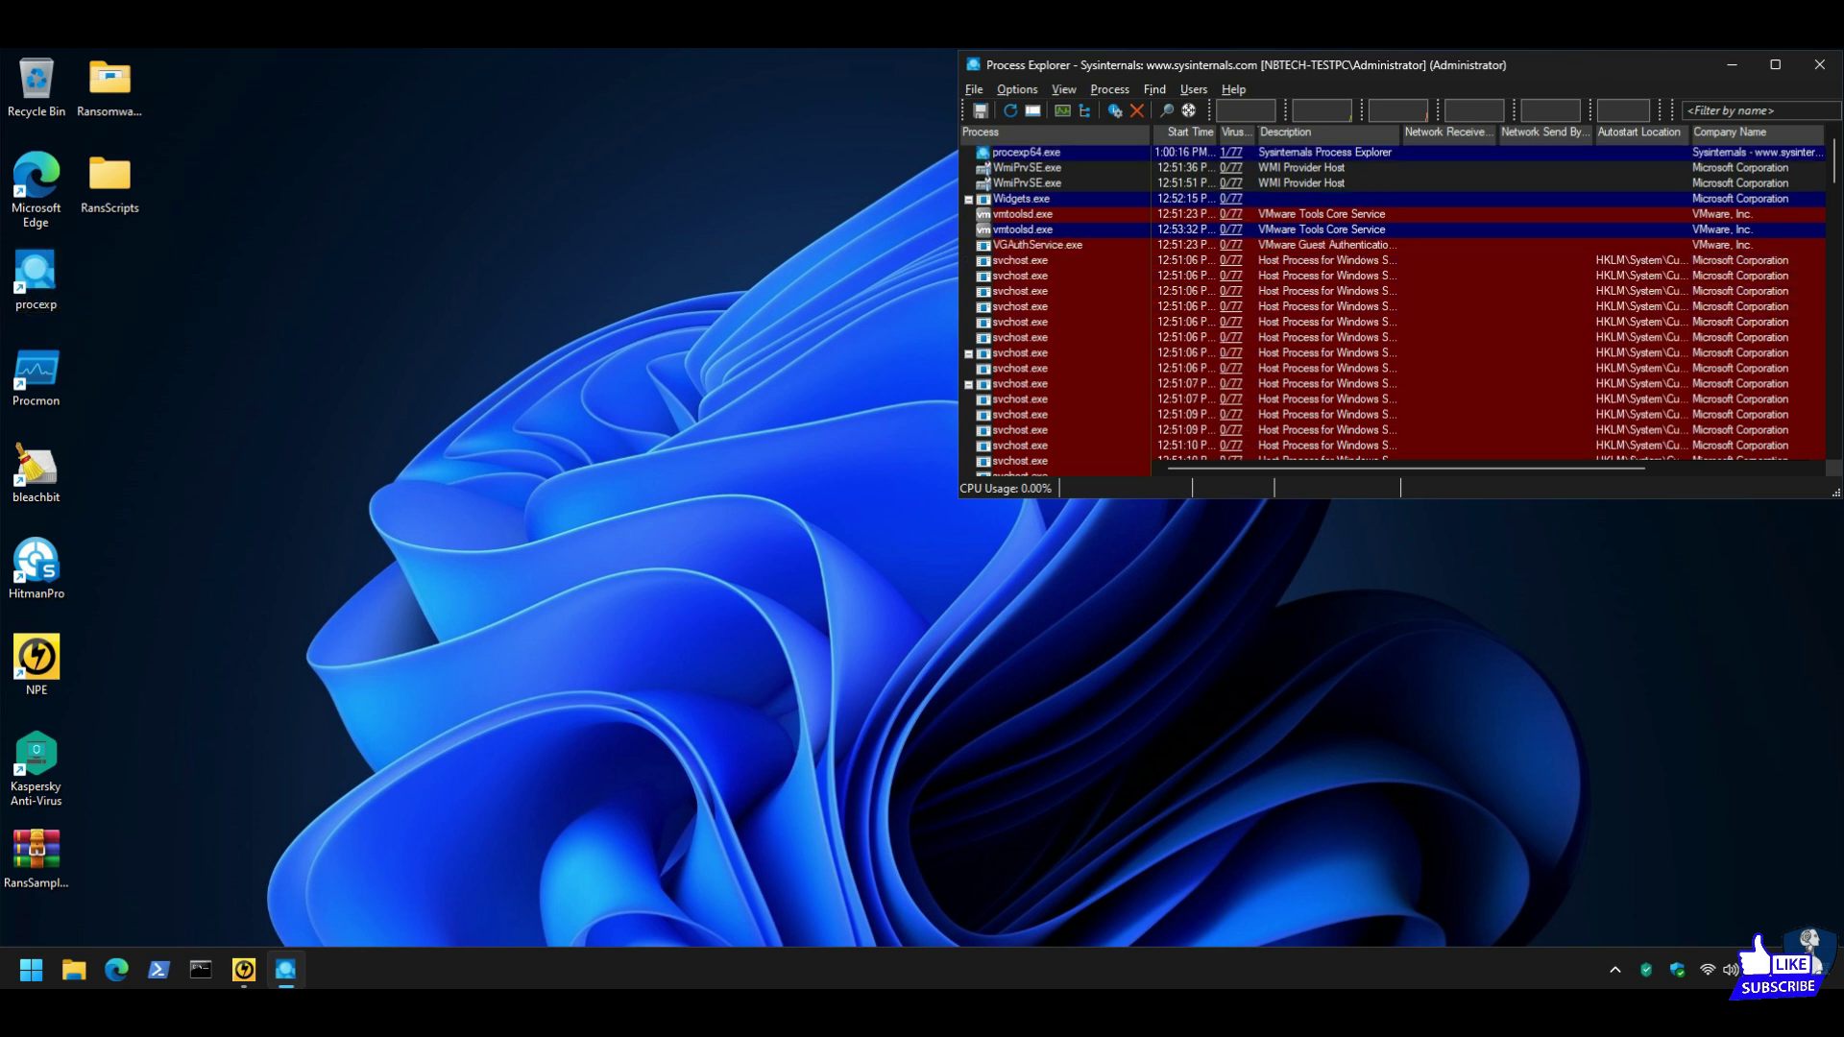
scroll(1235, 159, "down", 20)
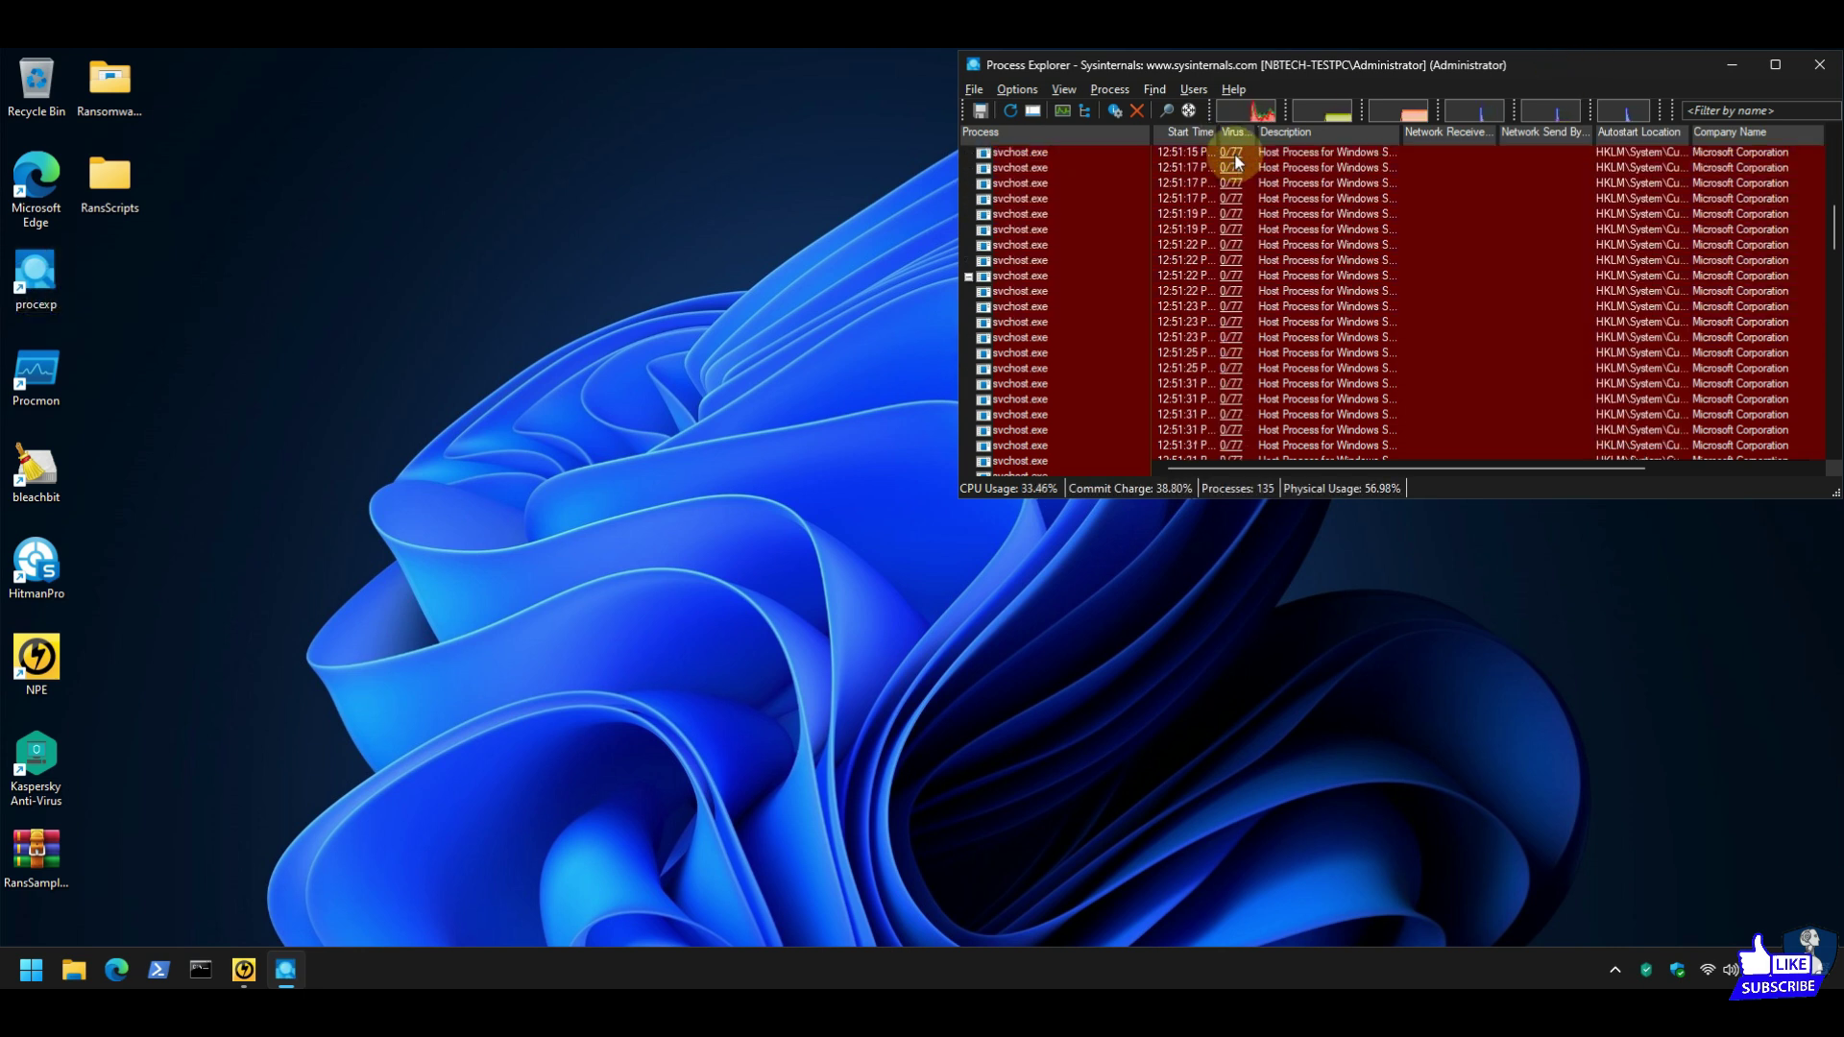
scroll(1235, 153, "up", 20)
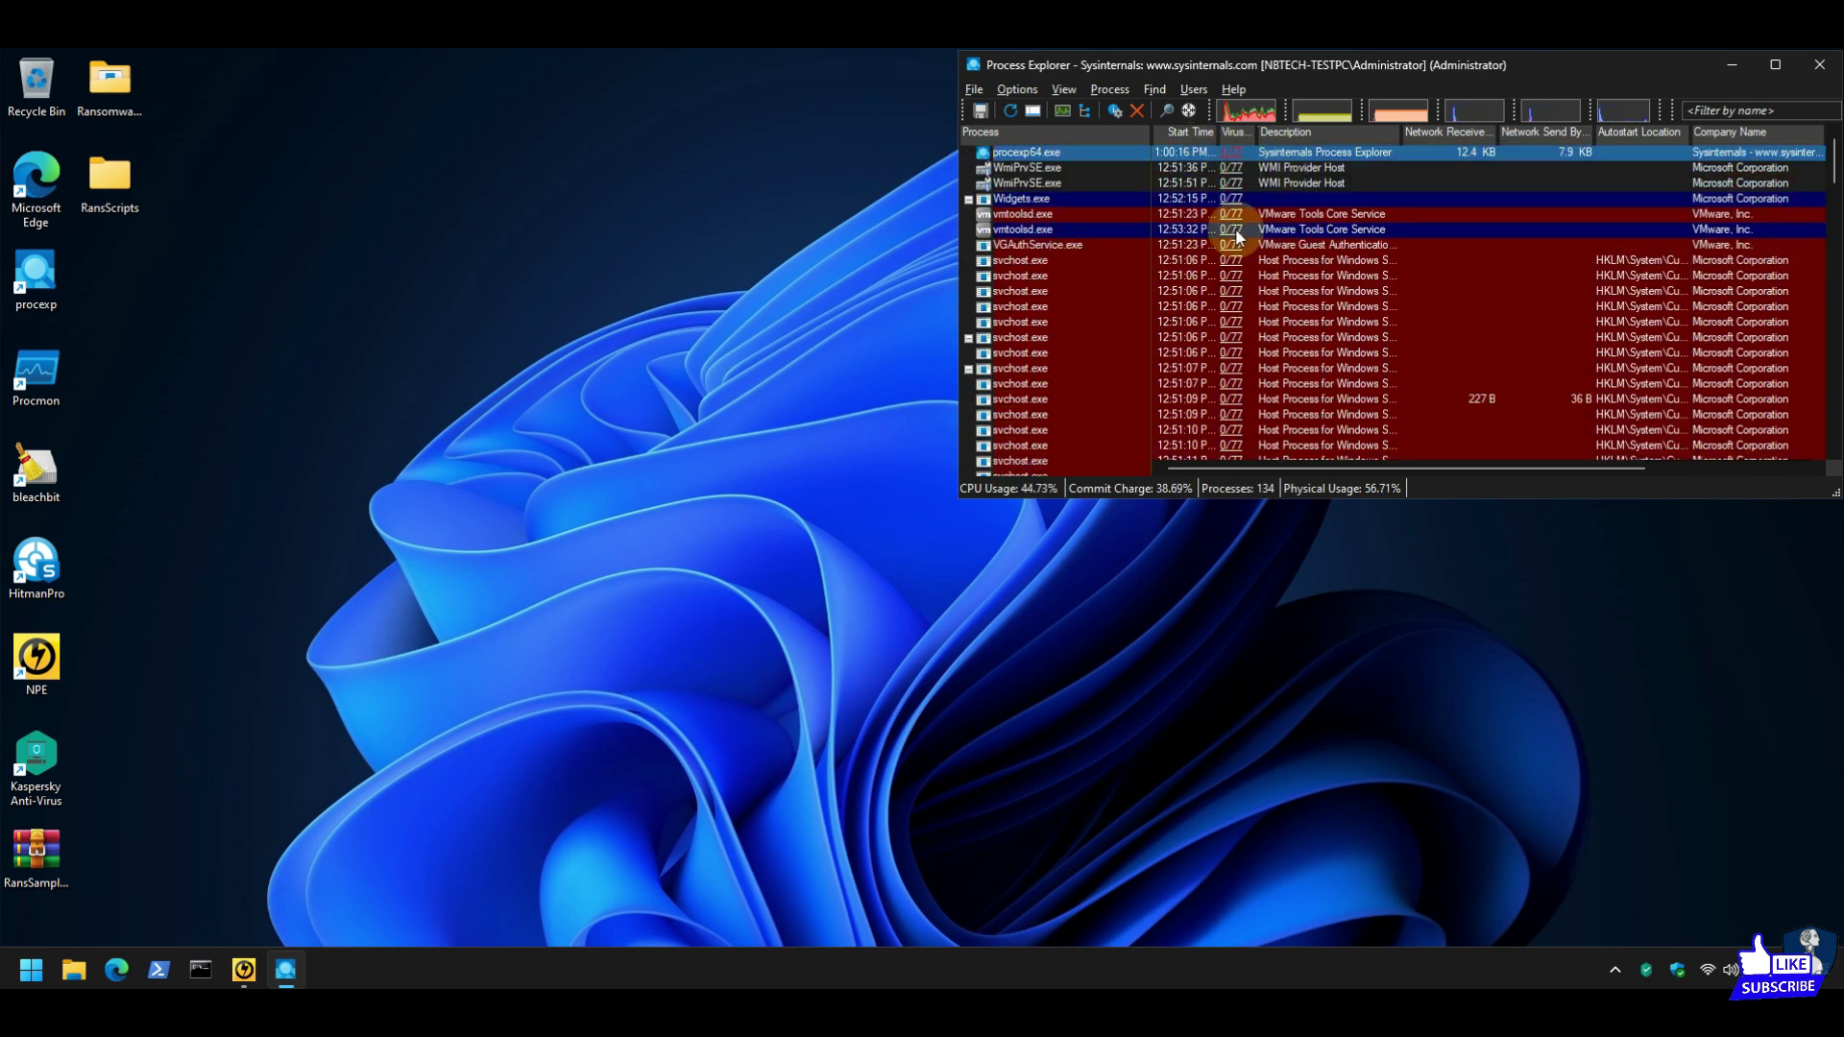
left_click(1811, 68)
Review the startup apps in Task Manager for suspicious entries and close Task Manager.
right_click(614, 951)
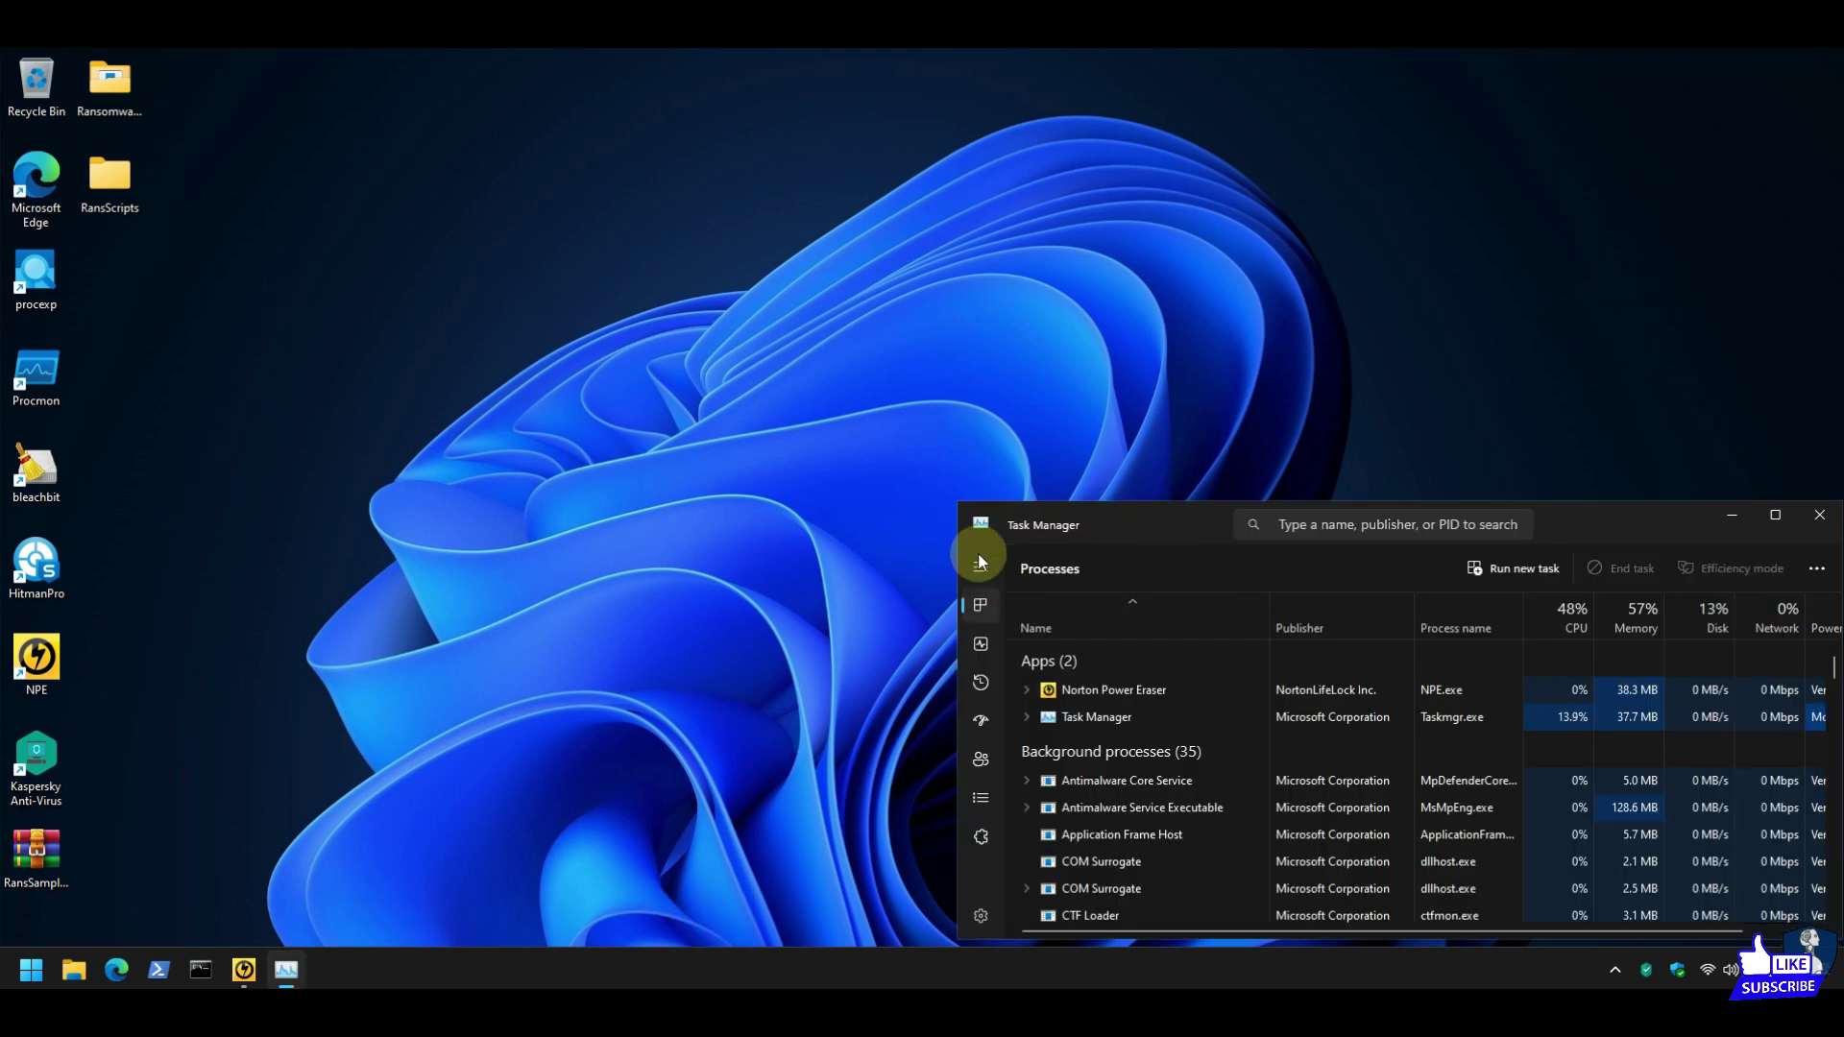
left_click(979, 562)
left_click(1024, 722)
left_click(981, 567)
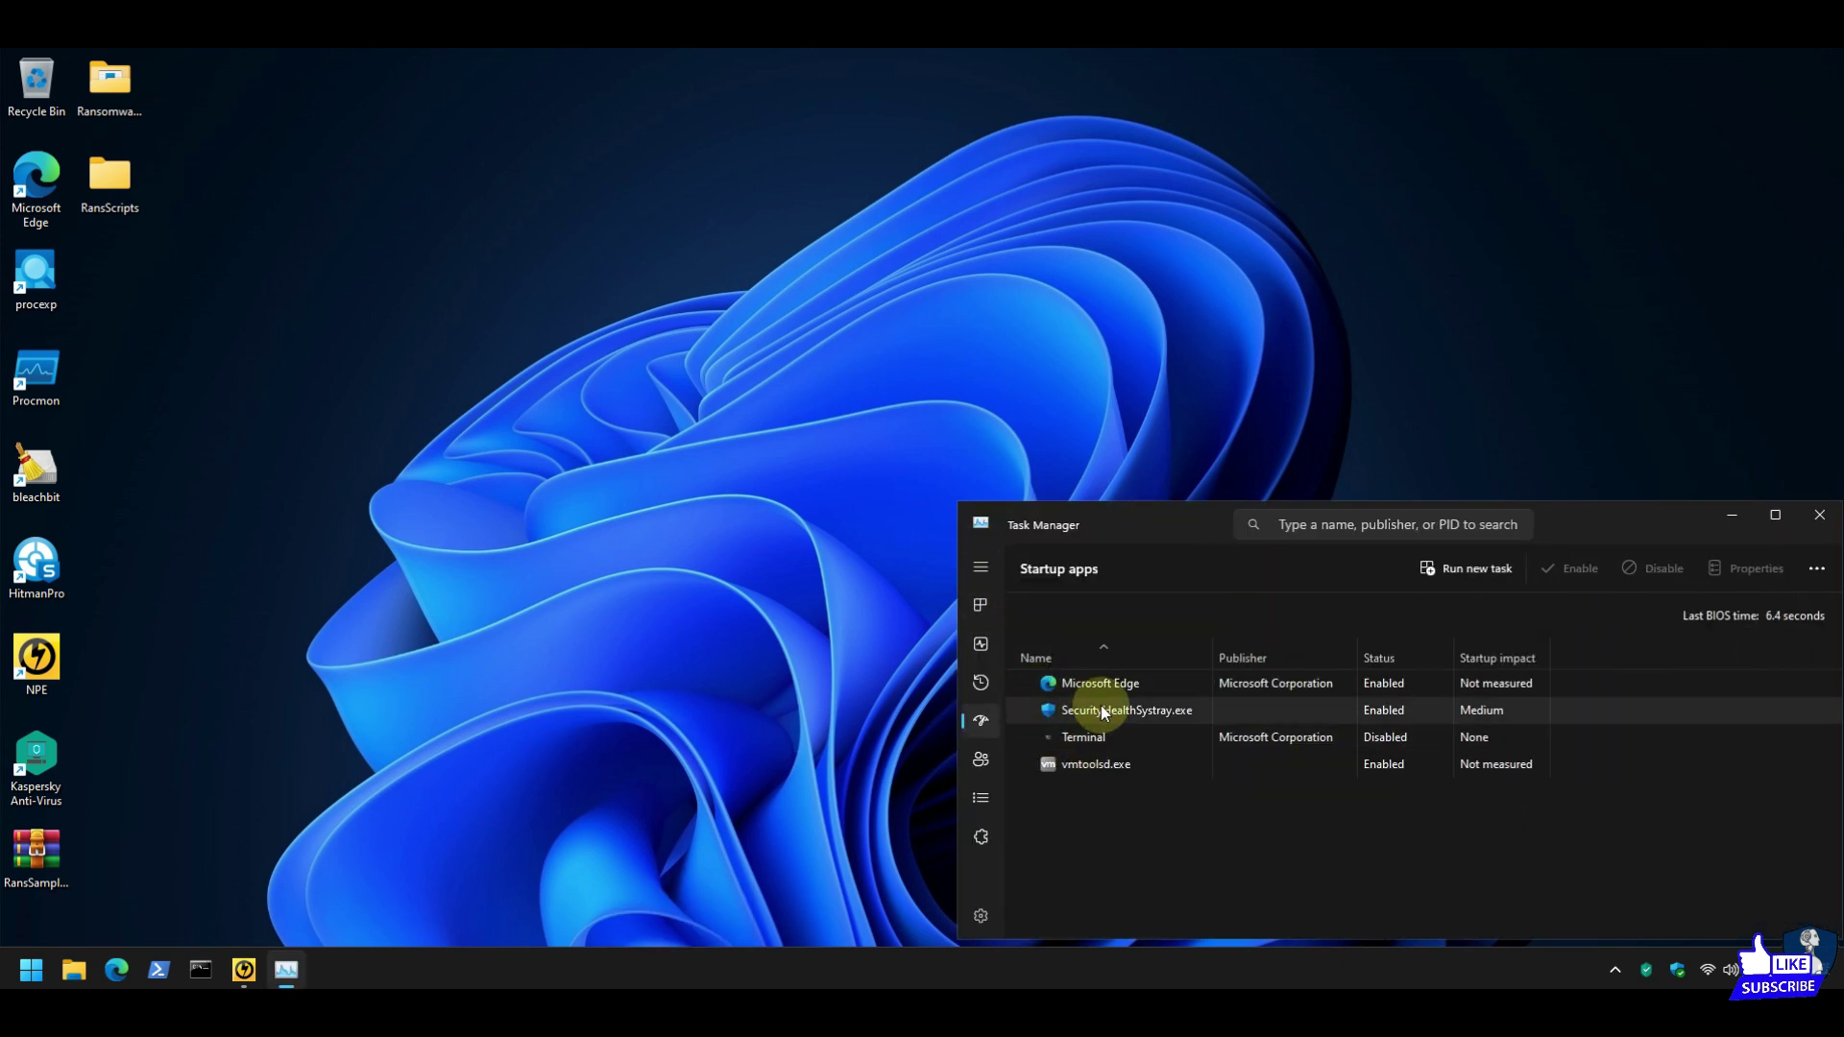
left_click(1083, 763)
left_click(1819, 515)
Switch back to Norton Power Eraser, open its settings, run a scan of the computer, and exit the tool.
left_click(244, 970)
left_click(1087, 303)
left_click(1261, 739)
left_click(1044, 440)
left_click(1080, 603)
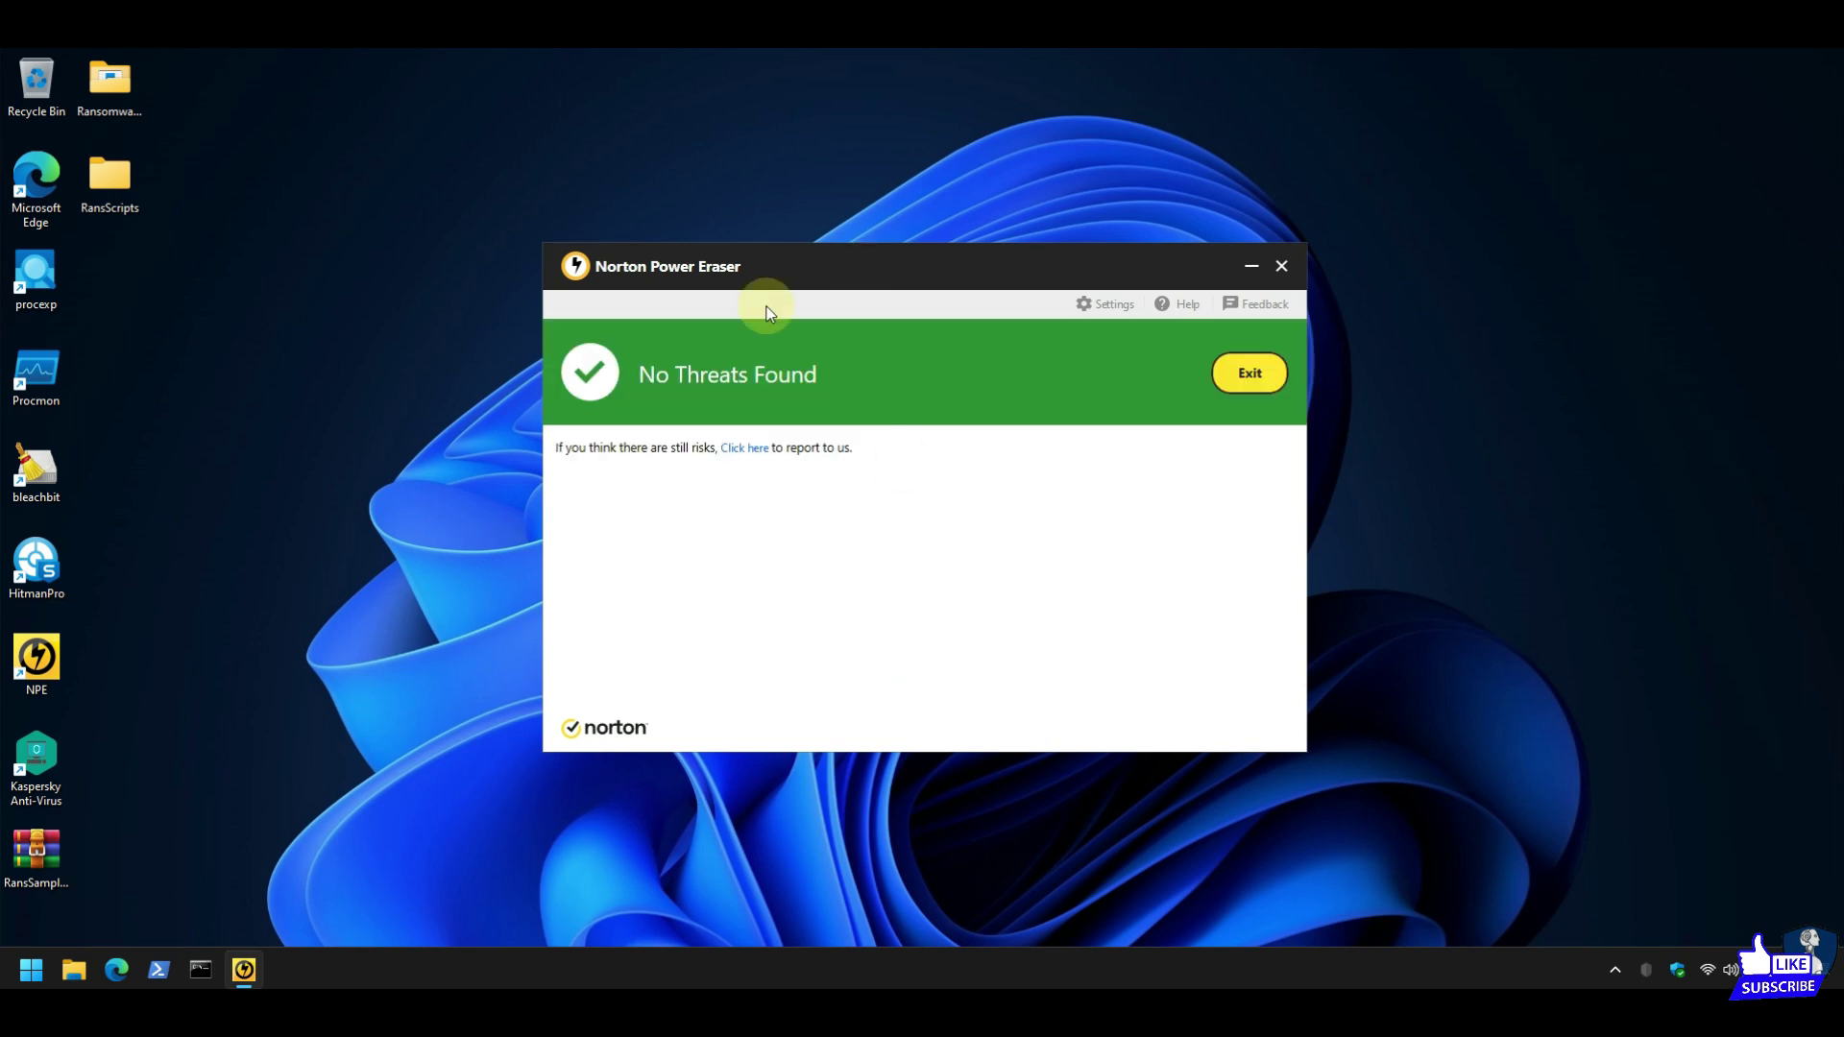
left_click(1241, 376)
Scan the computer with HitmanPro and close it once the results are shown.
double_click(29, 562)
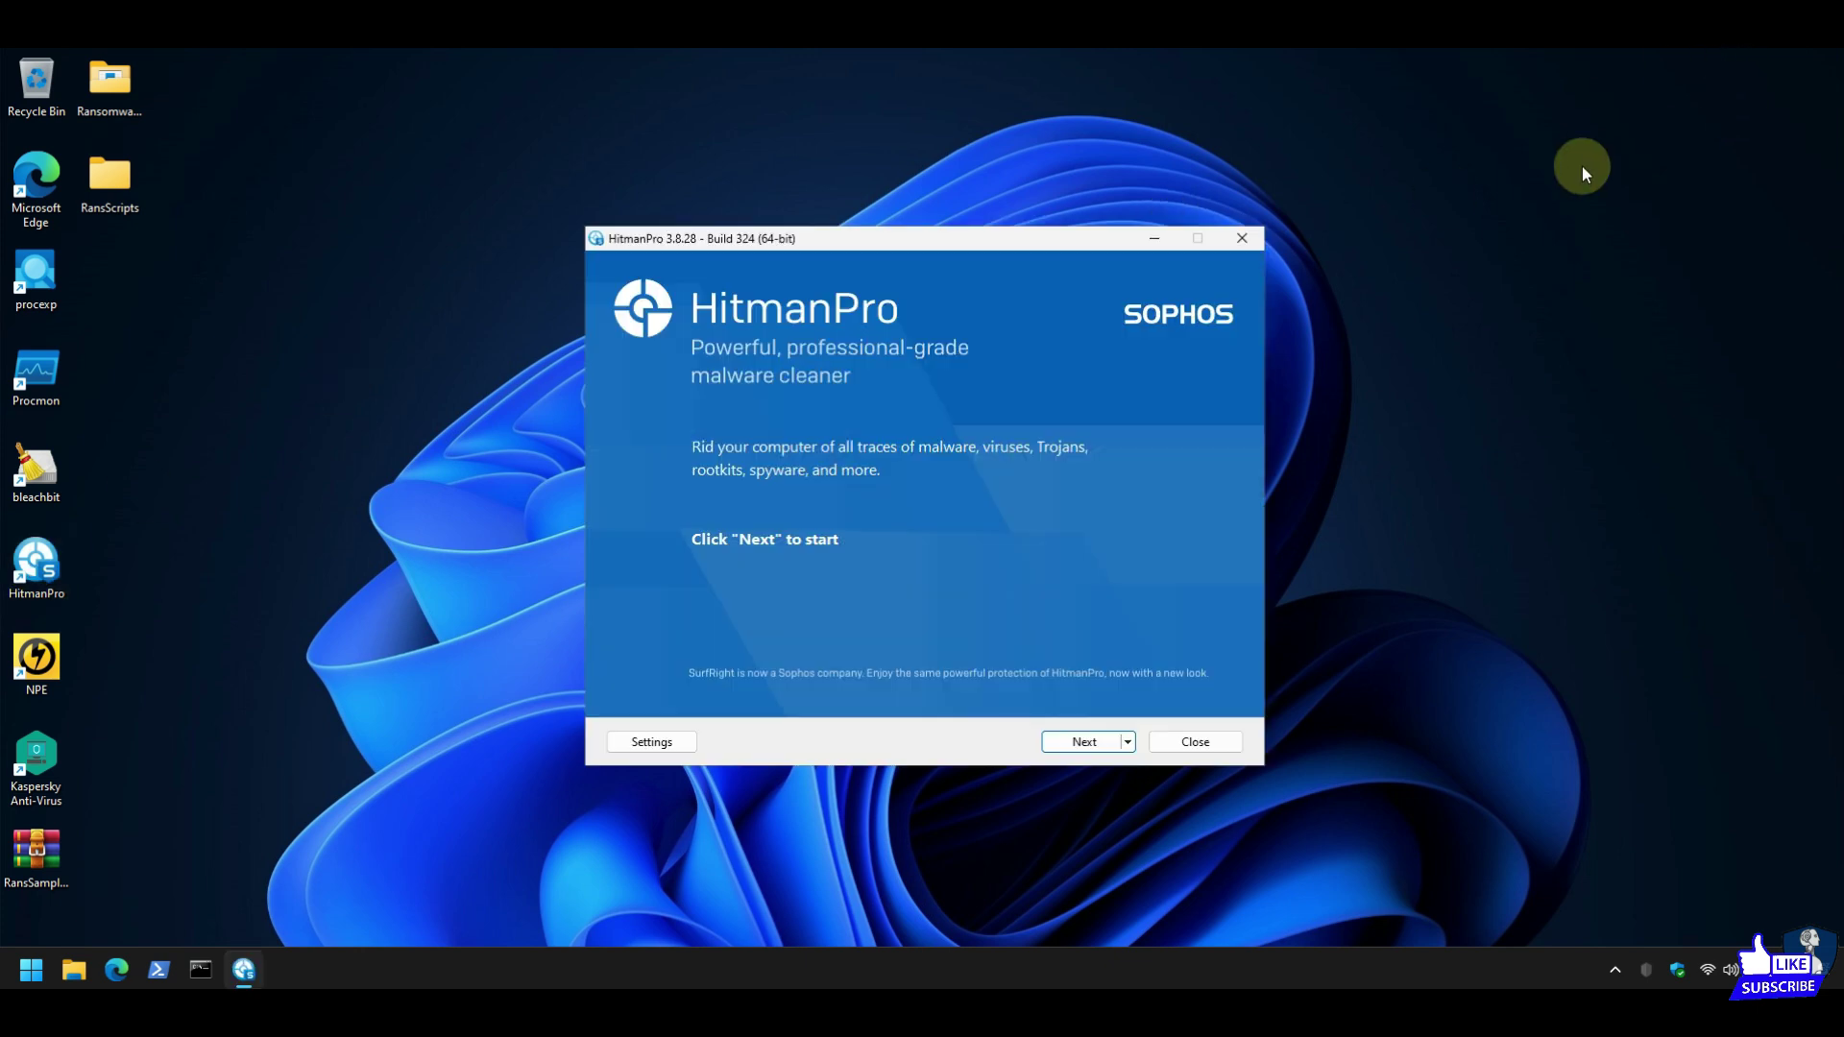
left_click(1066, 741)
left_click(1052, 740)
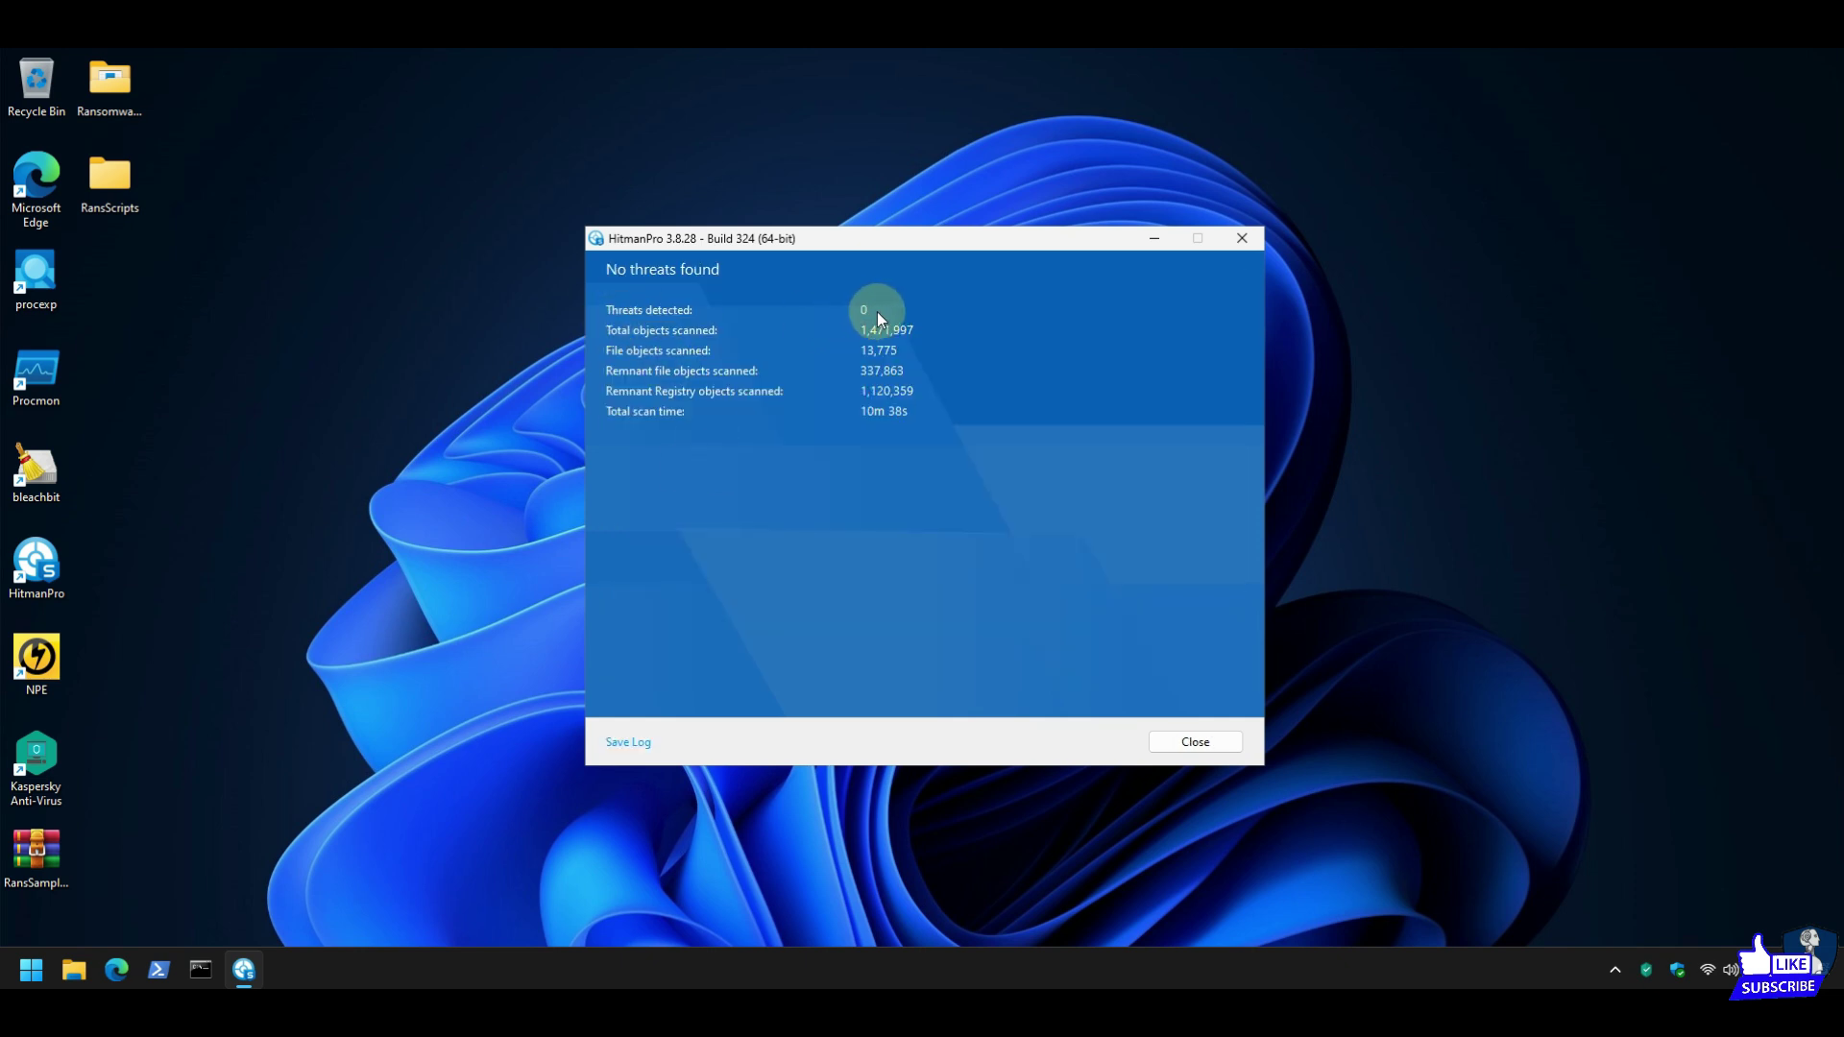
left_click(1196, 742)
Upload the remaining executable from the desktop's RansomwareSamples folder to VirusTotal in Edge for analysis.
double_click(111, 89)
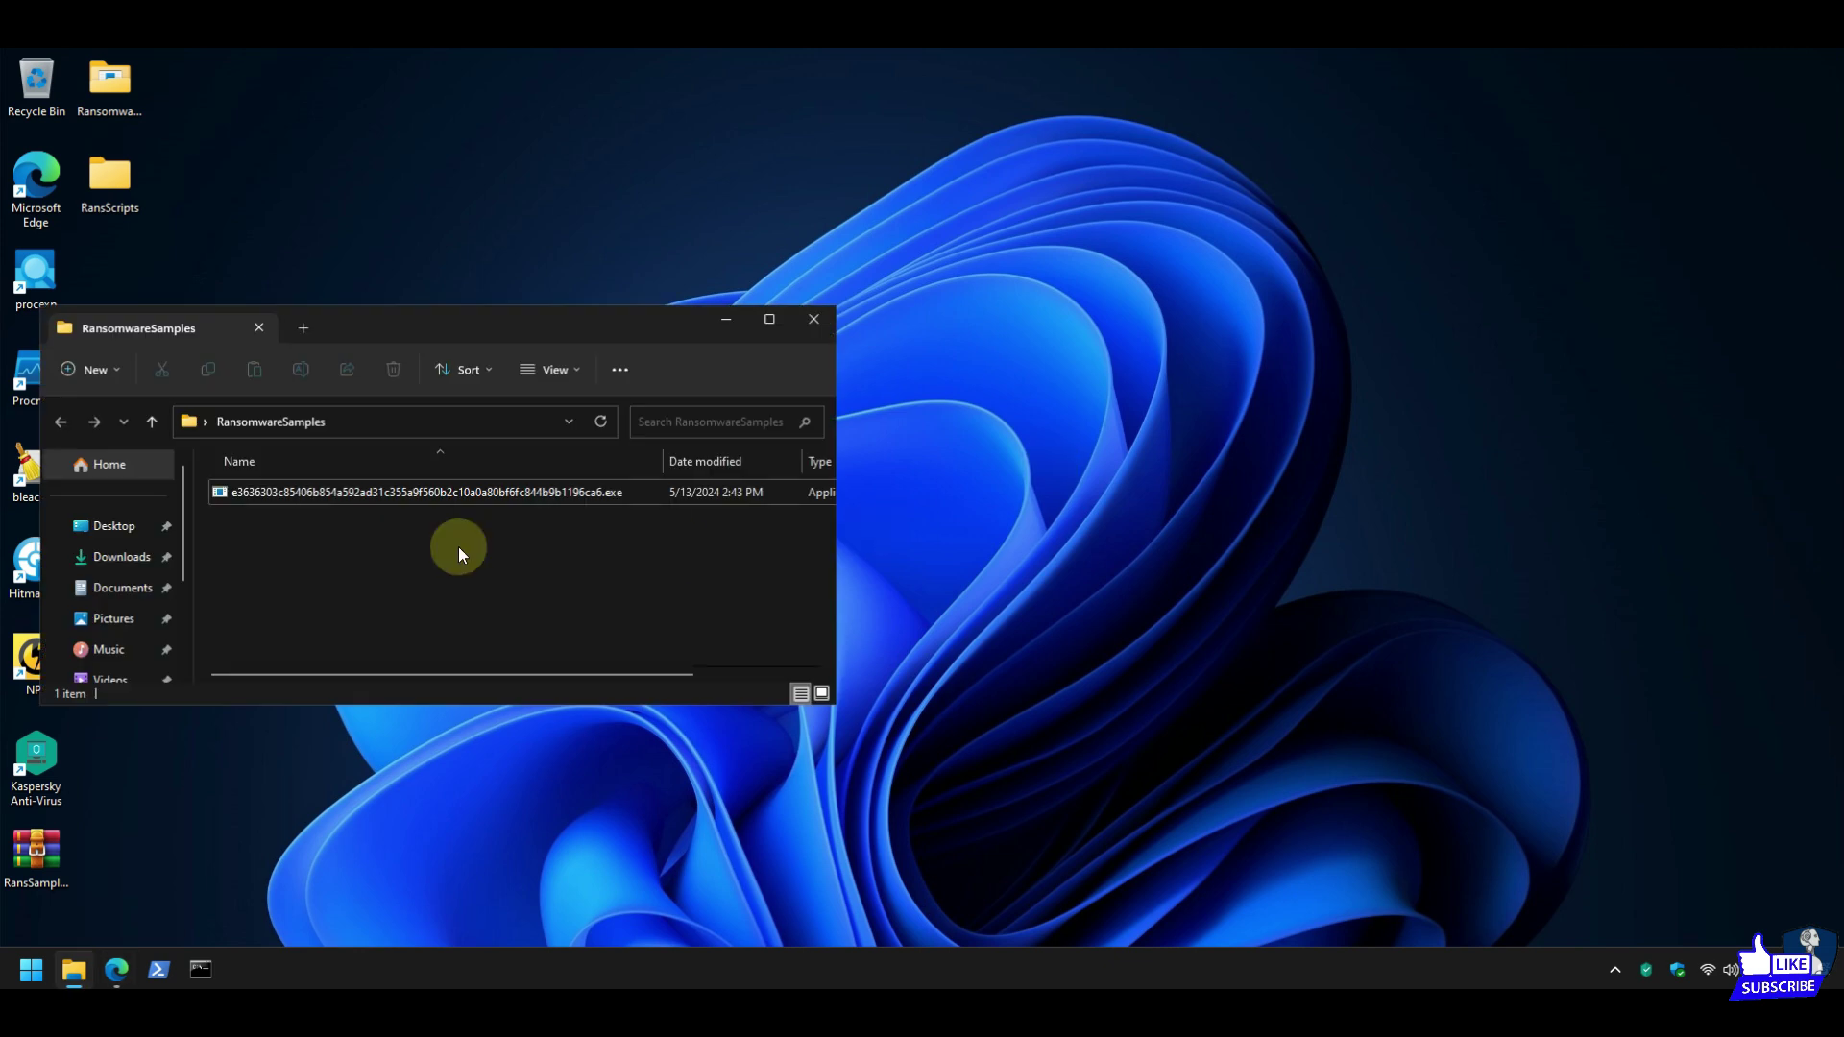
left_click(117, 970)
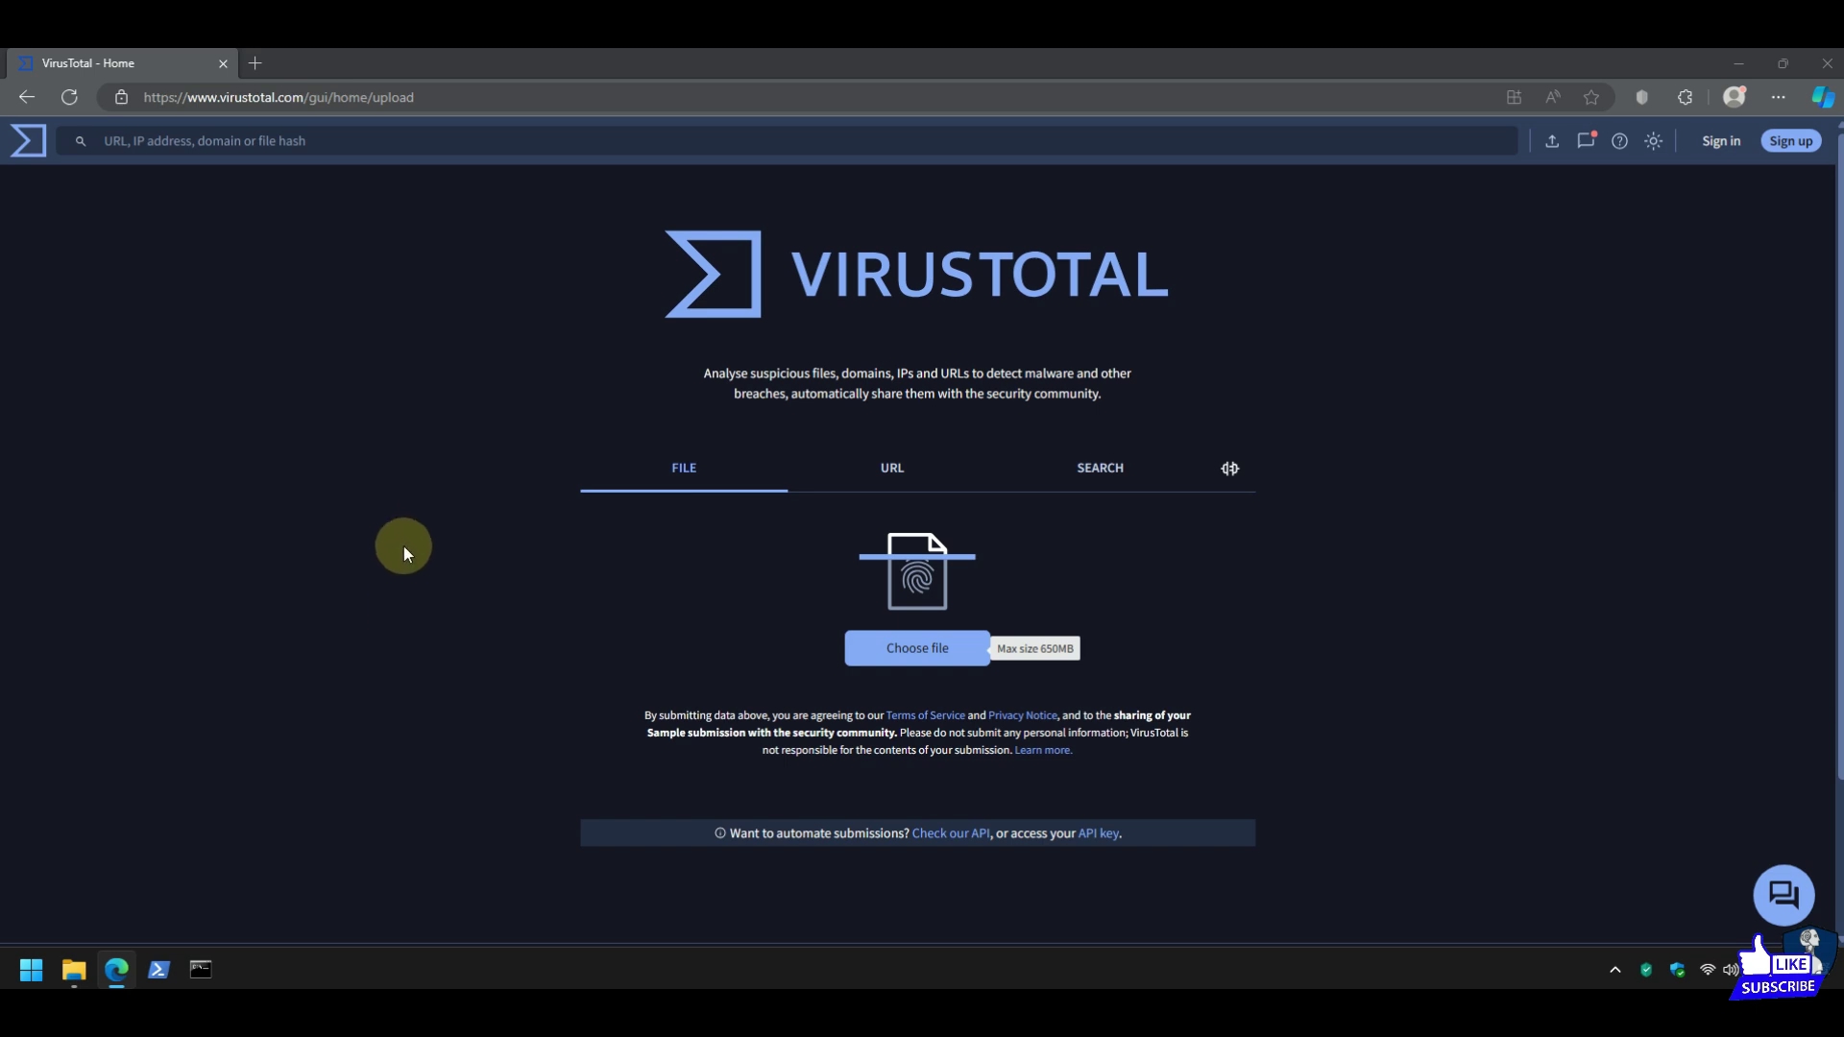
left_click(81, 238)
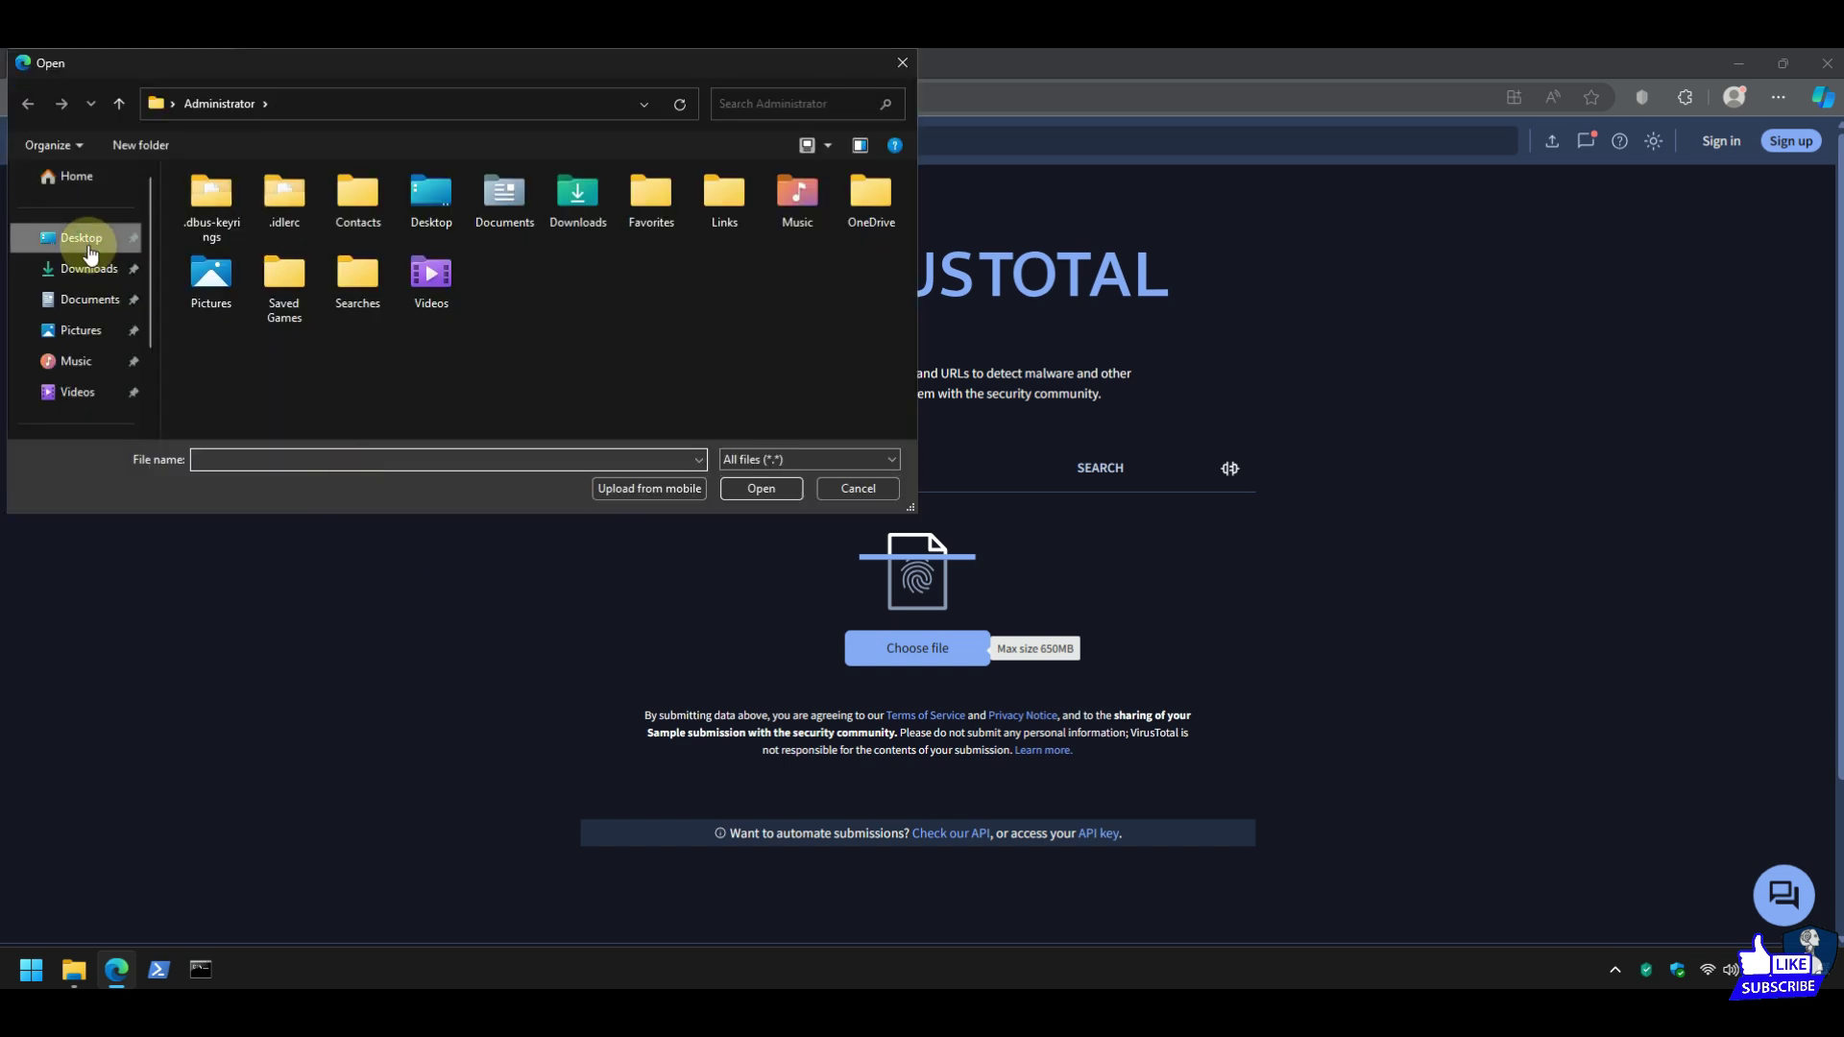
double_click(240, 206)
left_click(240, 206)
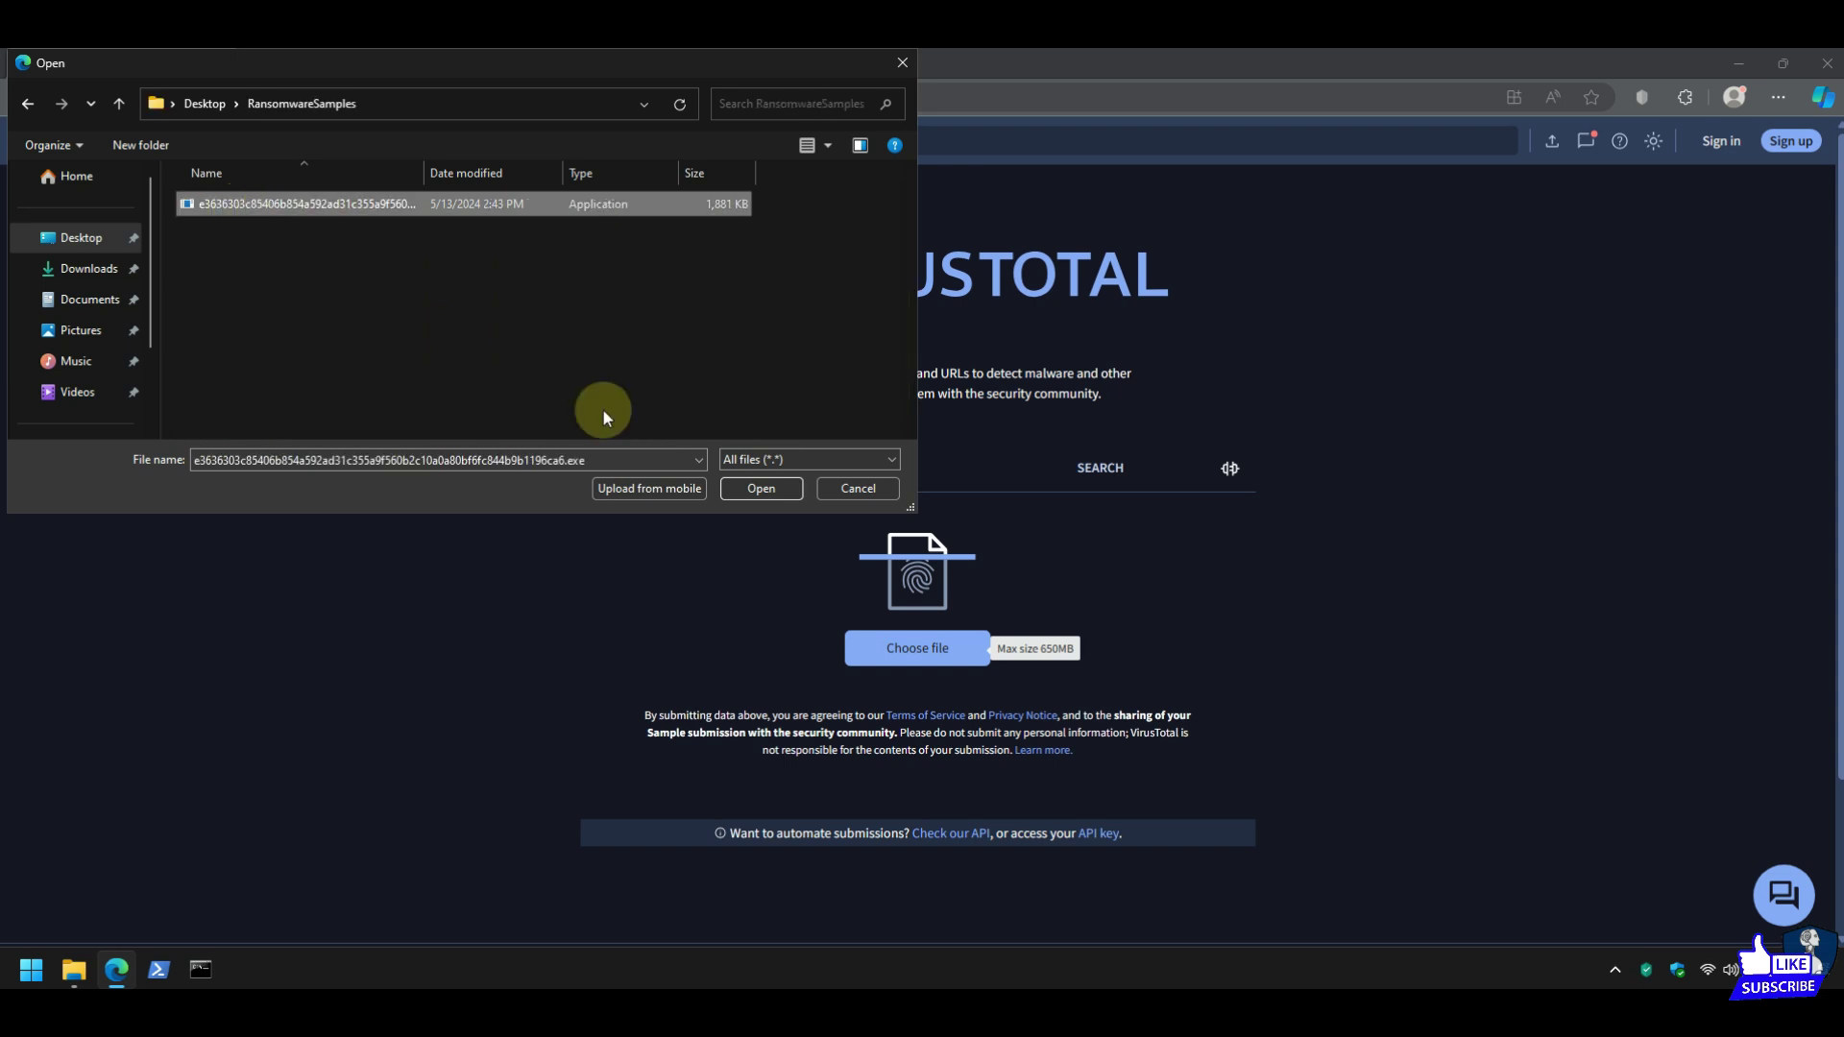
left_click(728, 486)
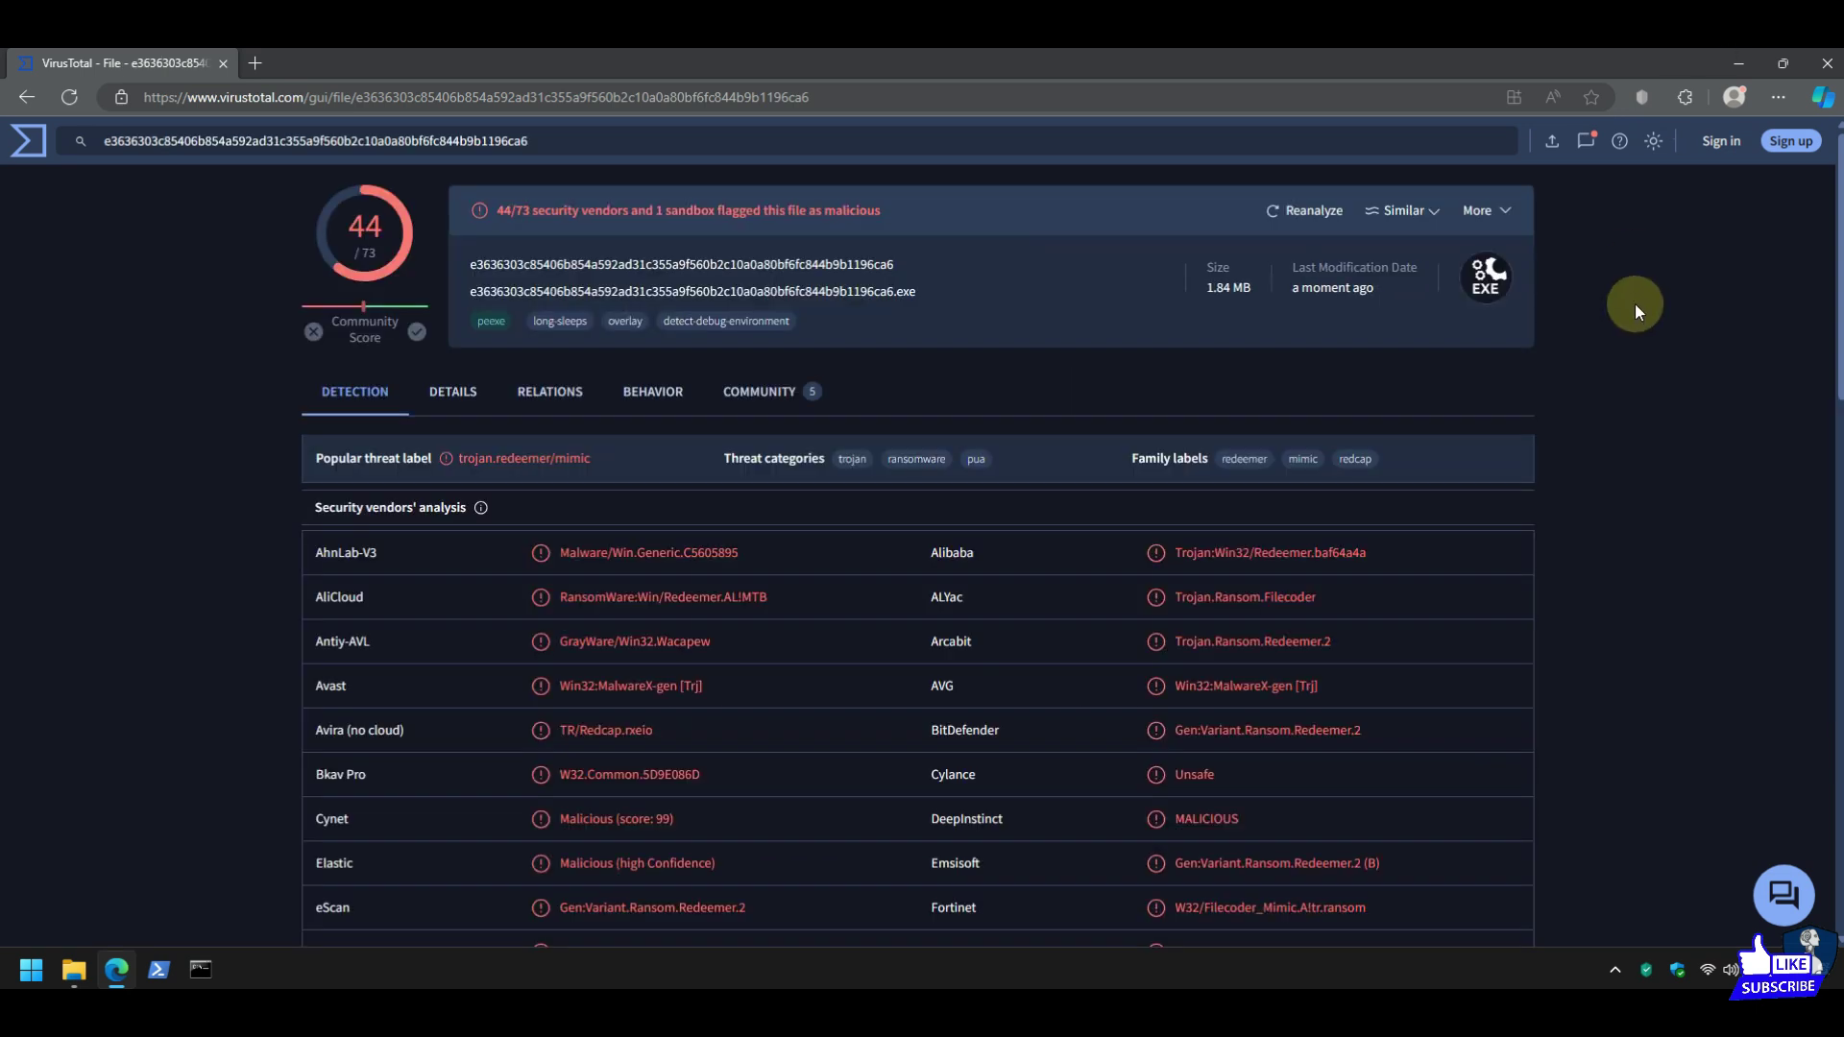
Examine the VirusTotal detection summary, the popular threat label, and the first vendors' ransomware labels for the executable.
left_click_drag(502, 206, 878, 211)
left_click(1049, 269)
left_click_drag(477, 458, 591, 459)
scroll(617, 544, "down", 1)
double_click(560, 474)
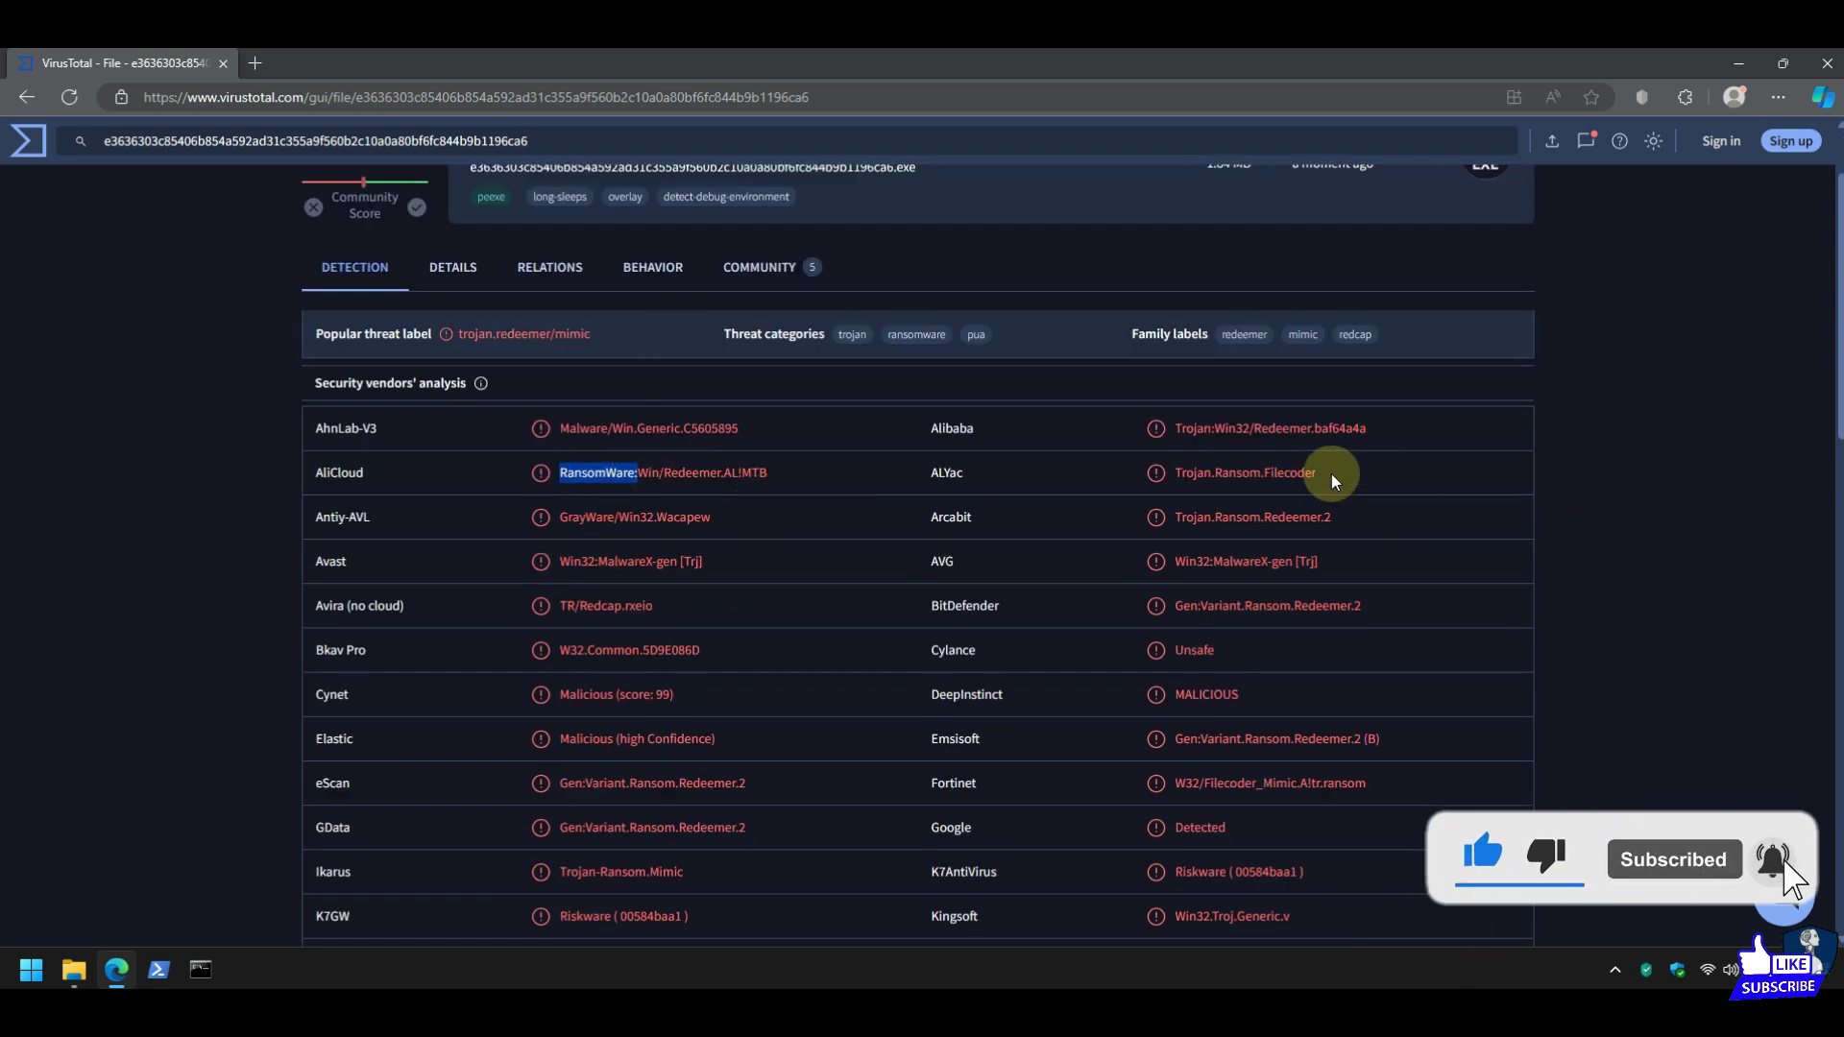
left_click_drag(1334, 519, 1212, 473)
scroll(1210, 442, "up", 1)
left_click(1212, 428, "shift")
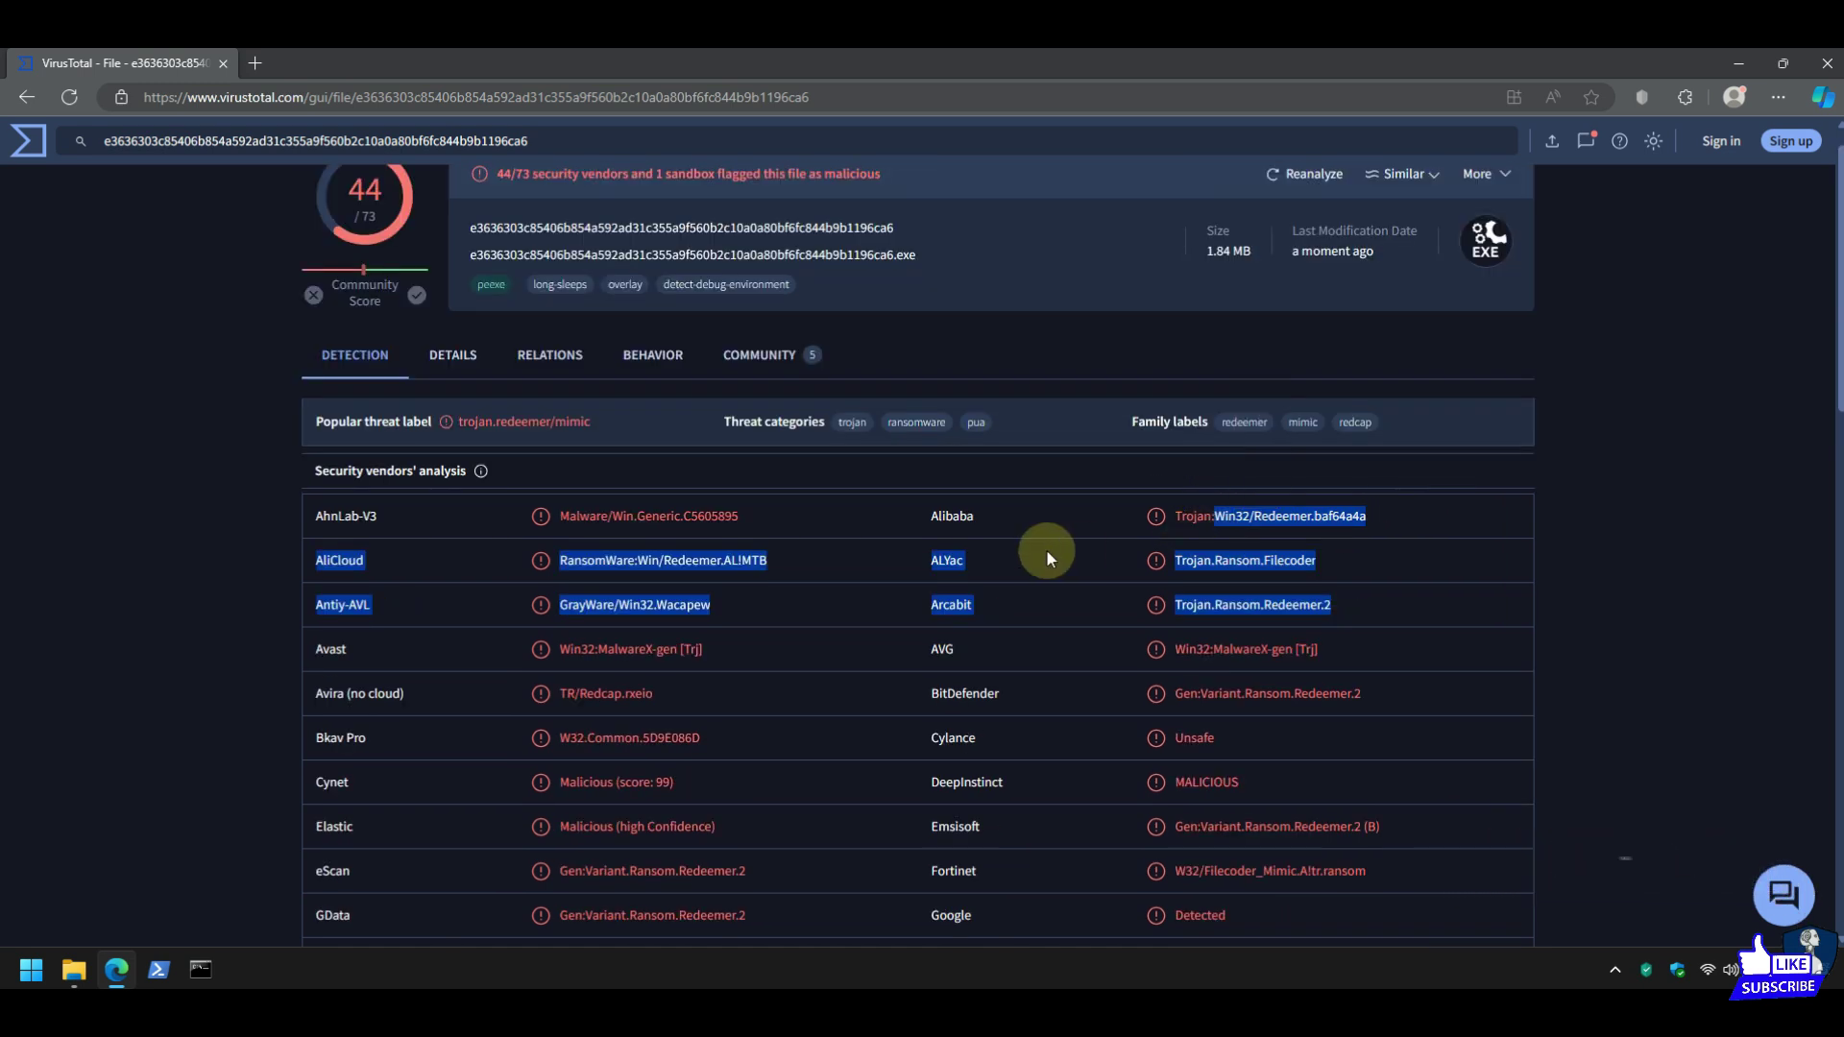
Check Kaspersky's verdict in the VirusTotal security vendors' analysis, and close the browser and the samples folder.
scroll(1046, 549, "down", 2)
left_click(958, 711)
scroll(958, 712, "down", 1)
scroll(959, 712, "down", 1)
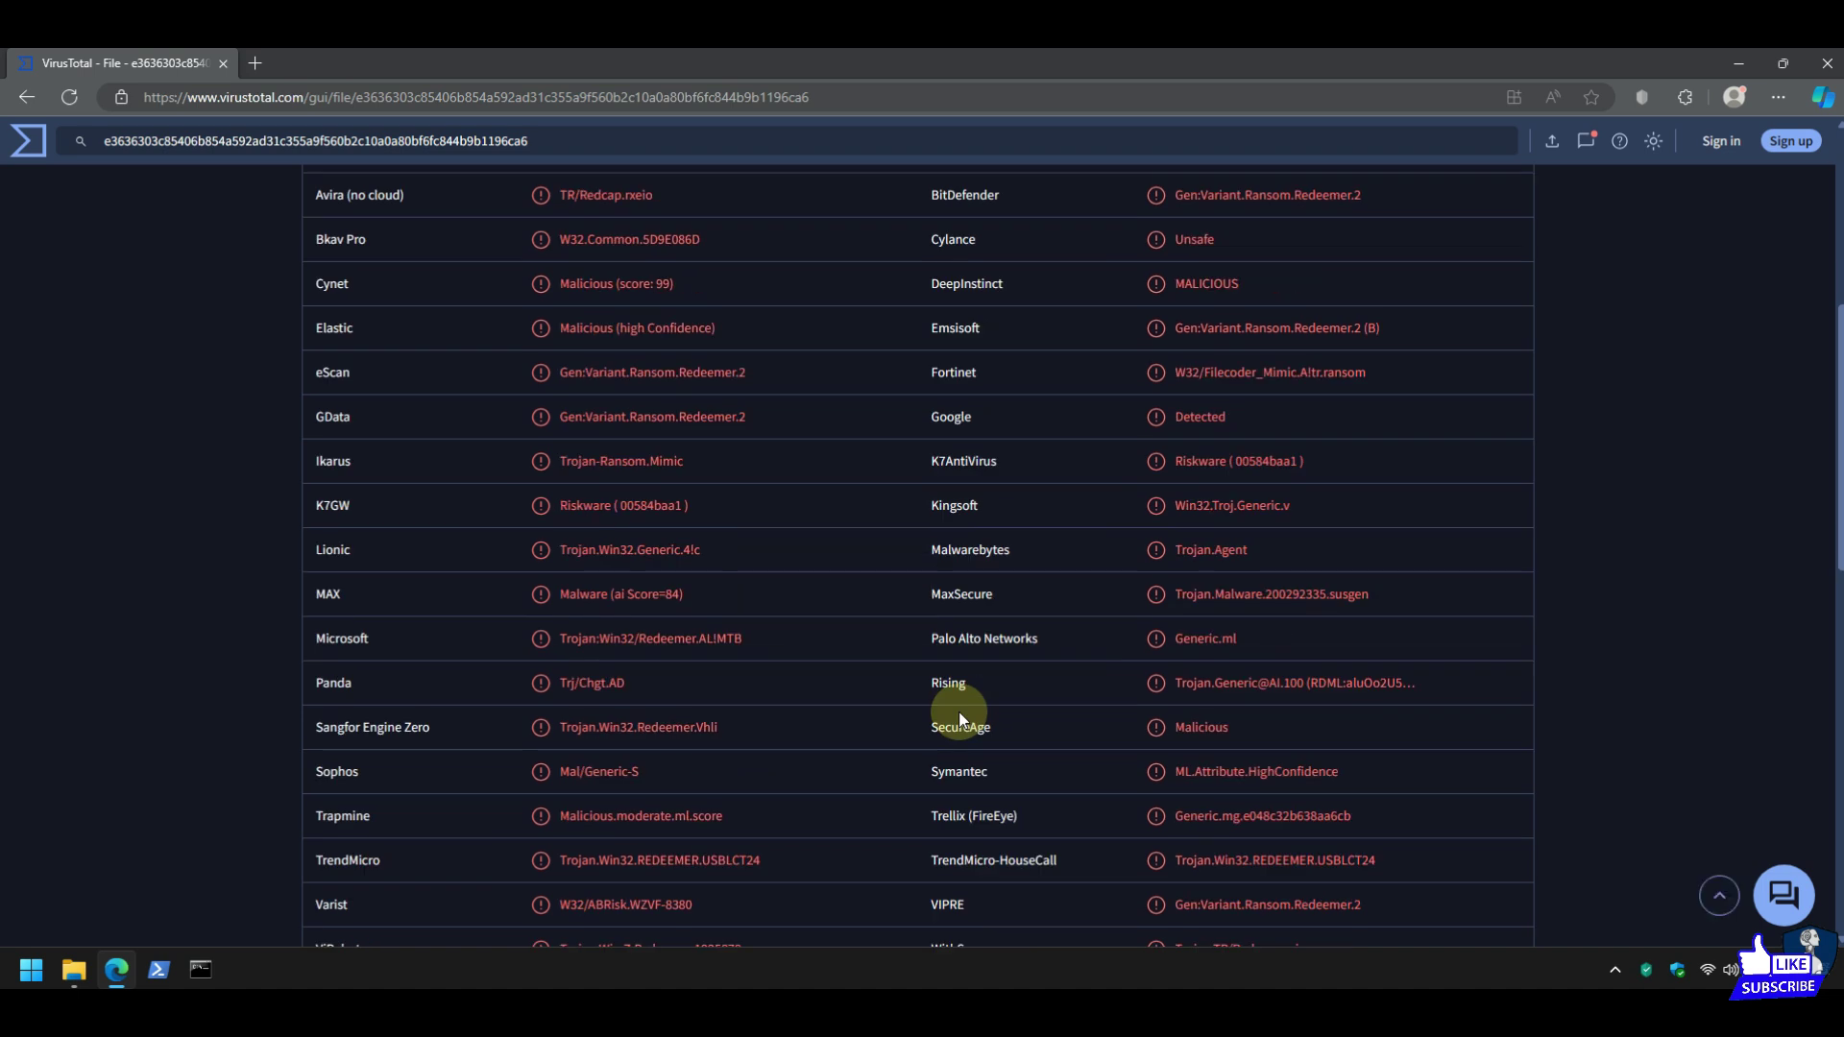
scroll(958, 712, "down", 4)
double_click(947, 716)
left_click(1242, 716)
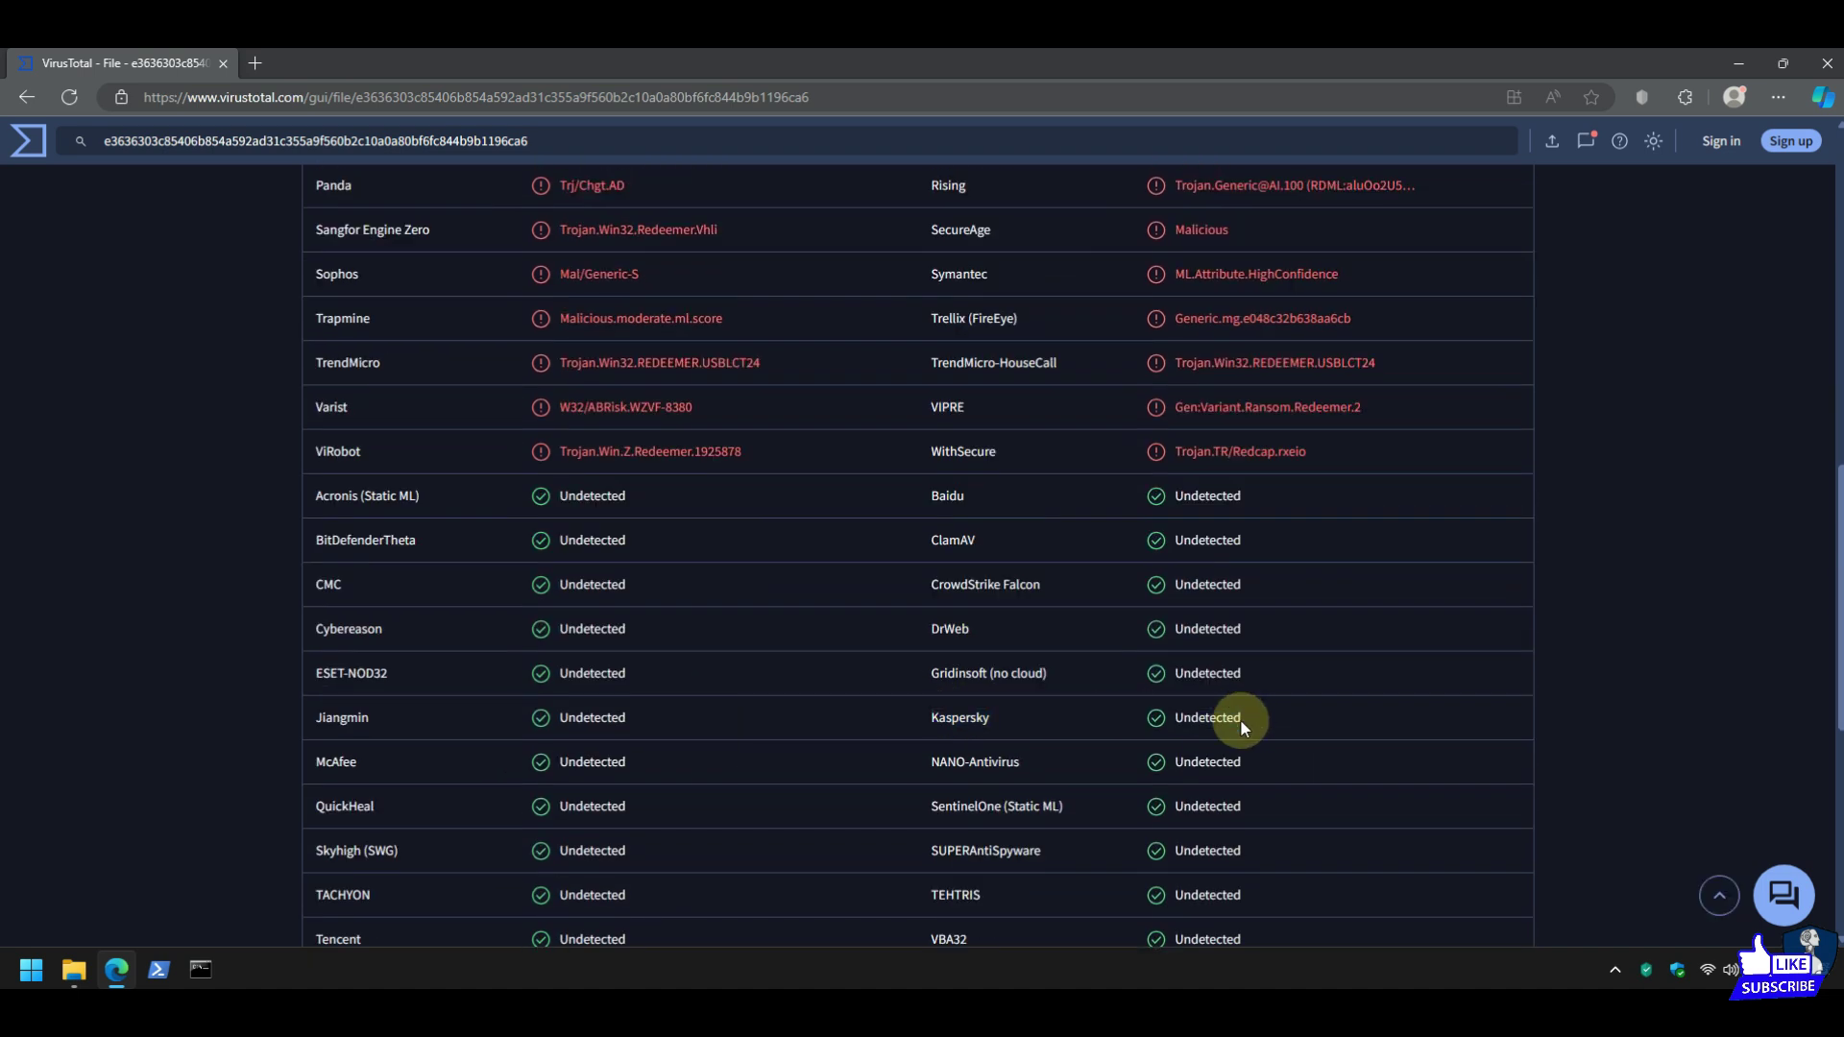
left_click(1824, 64)
left_click(814, 319)
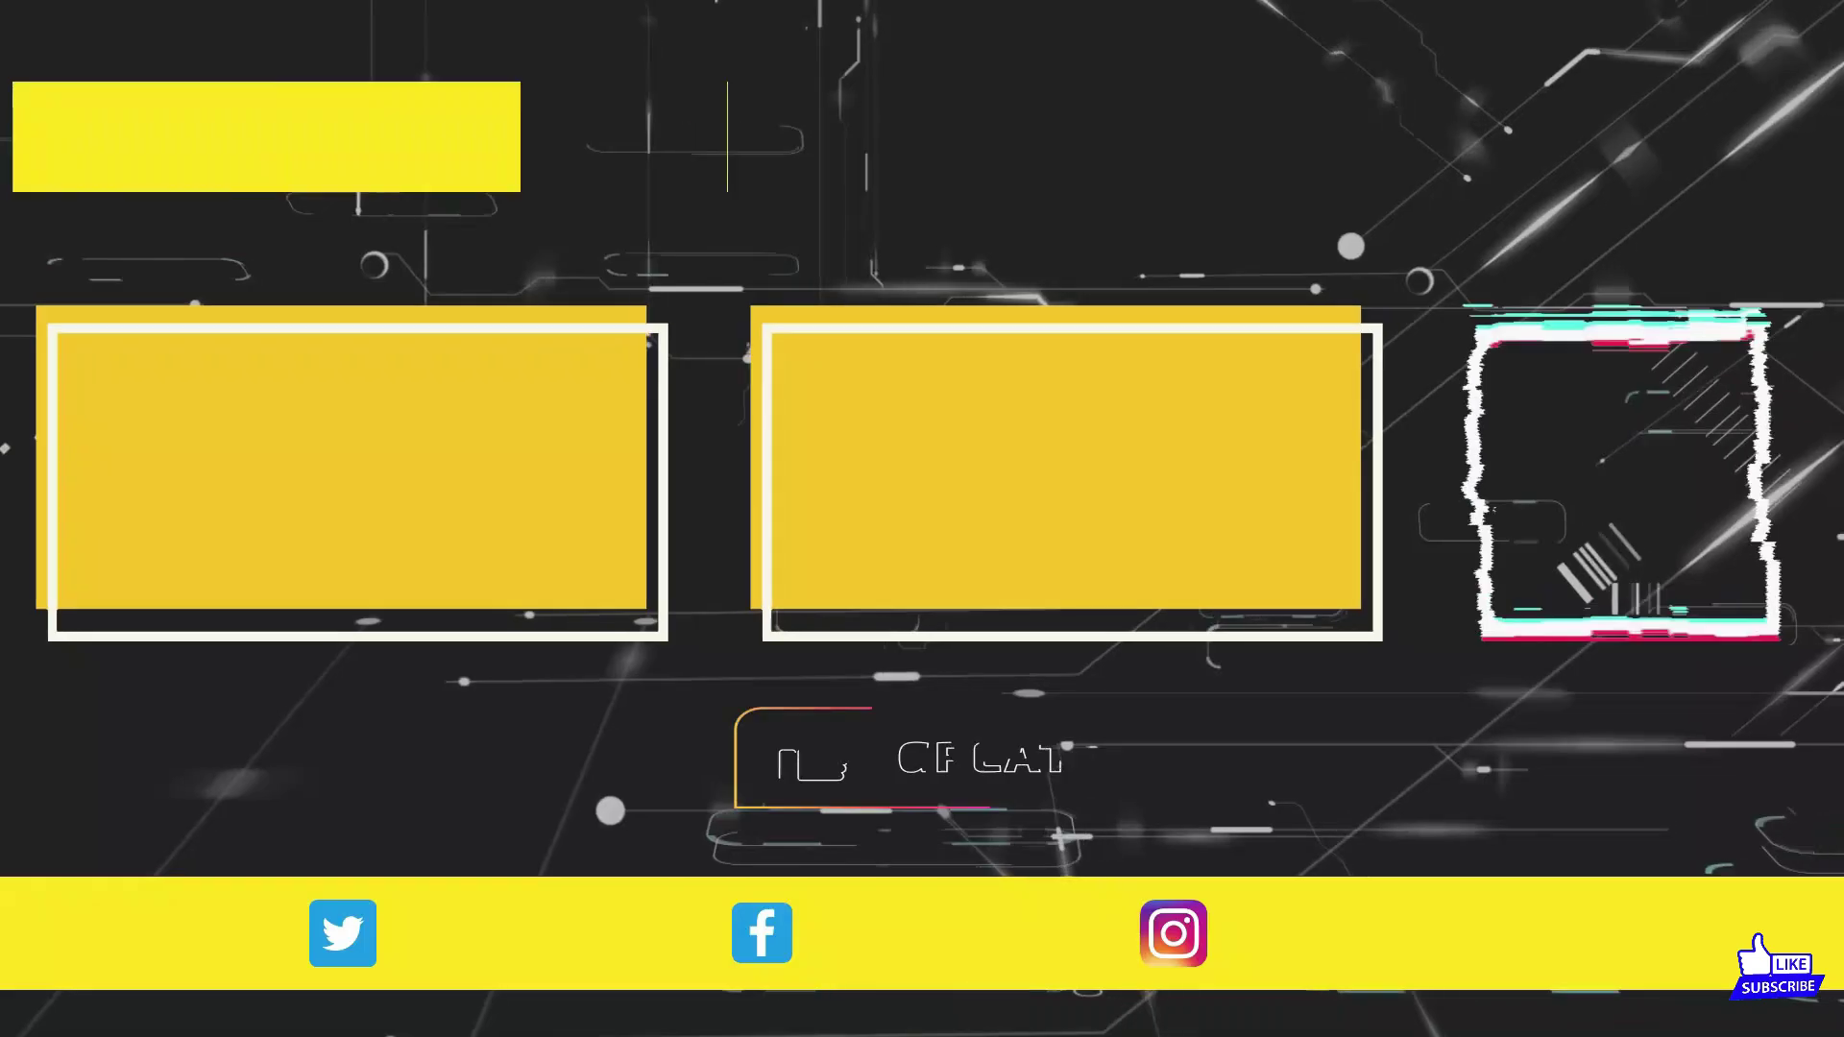